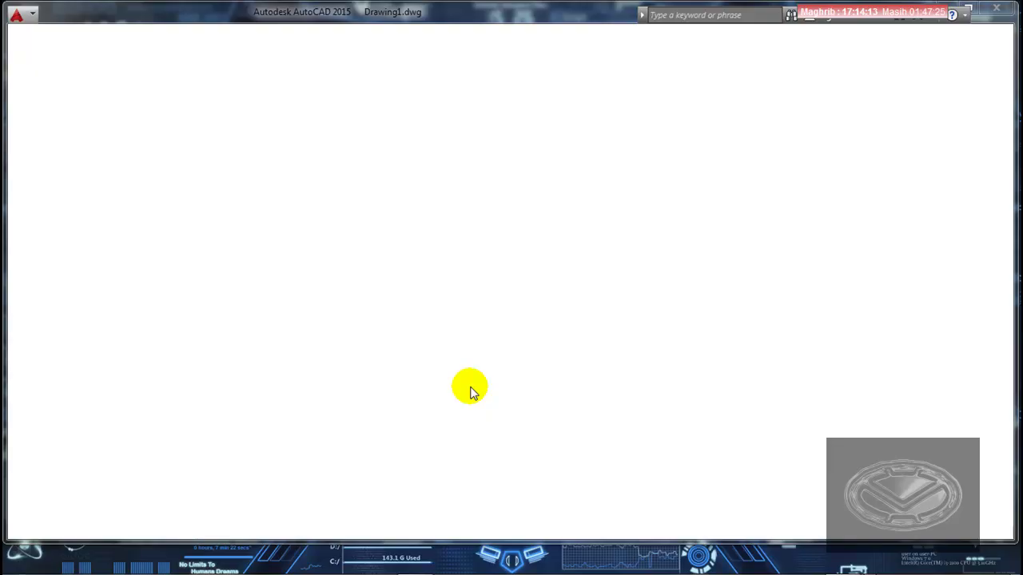
Step: Dismiss the file-loading security warning and bring up the Select File dialog
key("Return")
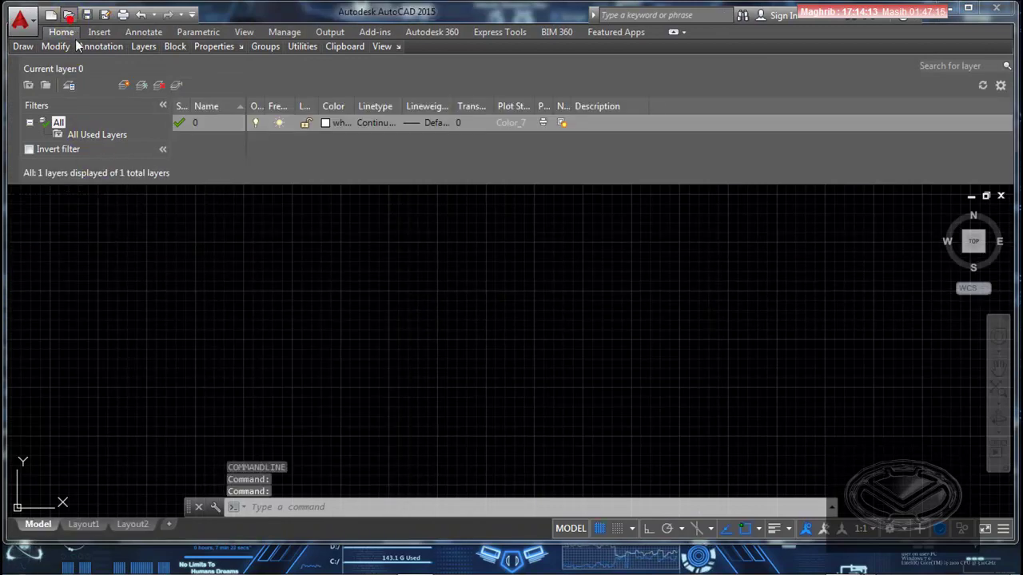
key("ctrl+o")
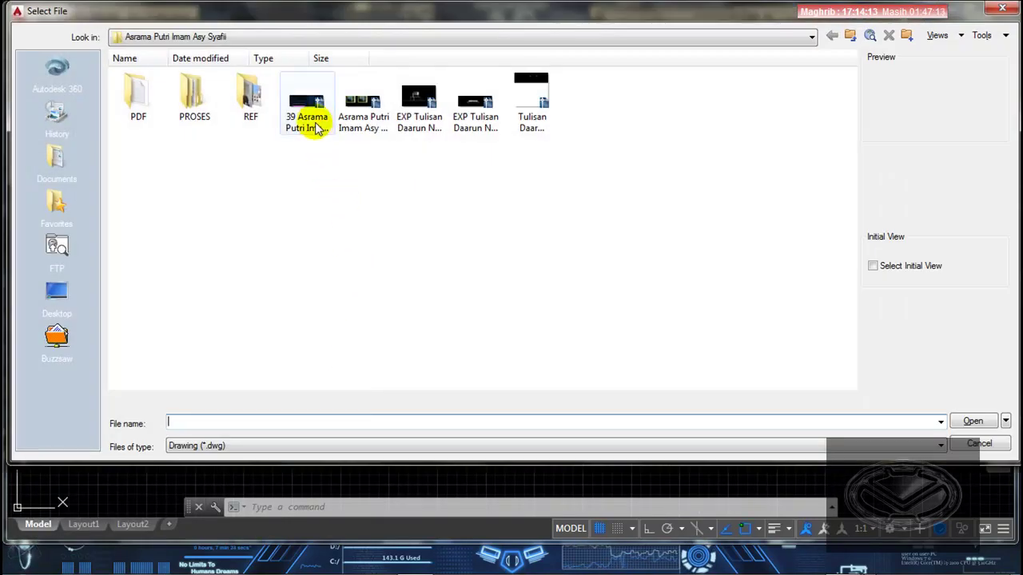
Step: Open the drawing '39 Asrama Putri Imam Asy Syafii'
left_click(316, 126)
left_click(990, 422)
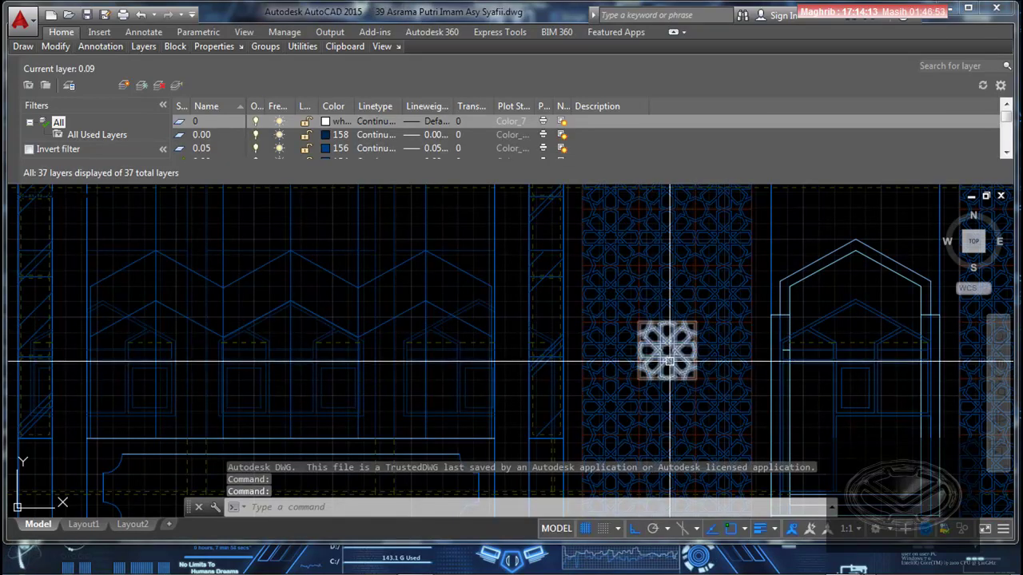
Step: With MA, match a horizontal source line's properties onto two nearby facade lines
scroll(667, 336, "down", 5)
scroll(667, 312, "down", 2)
middle_click_drag(667, 312, 683, 392)
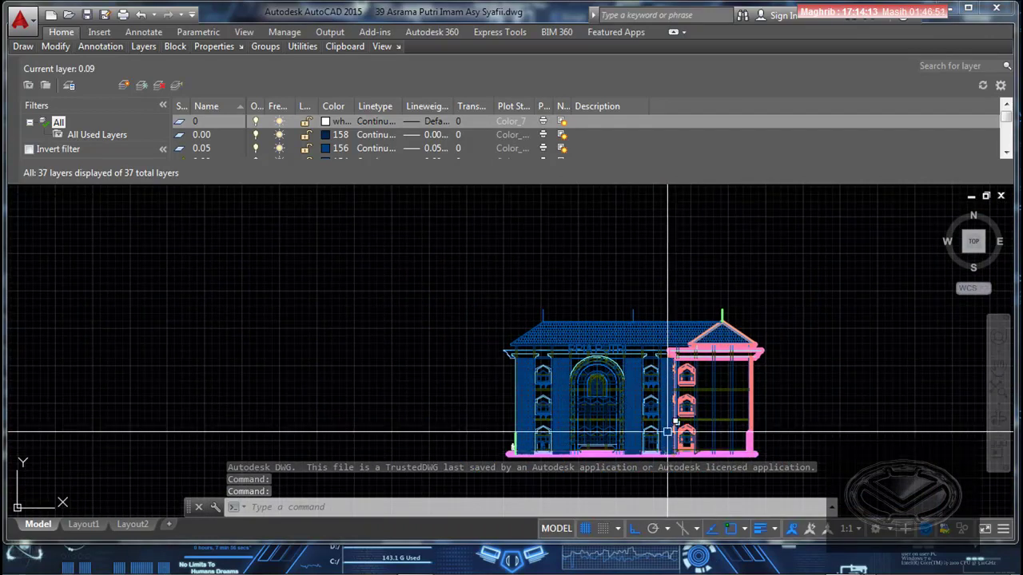
scroll(703, 416, "up", 3)
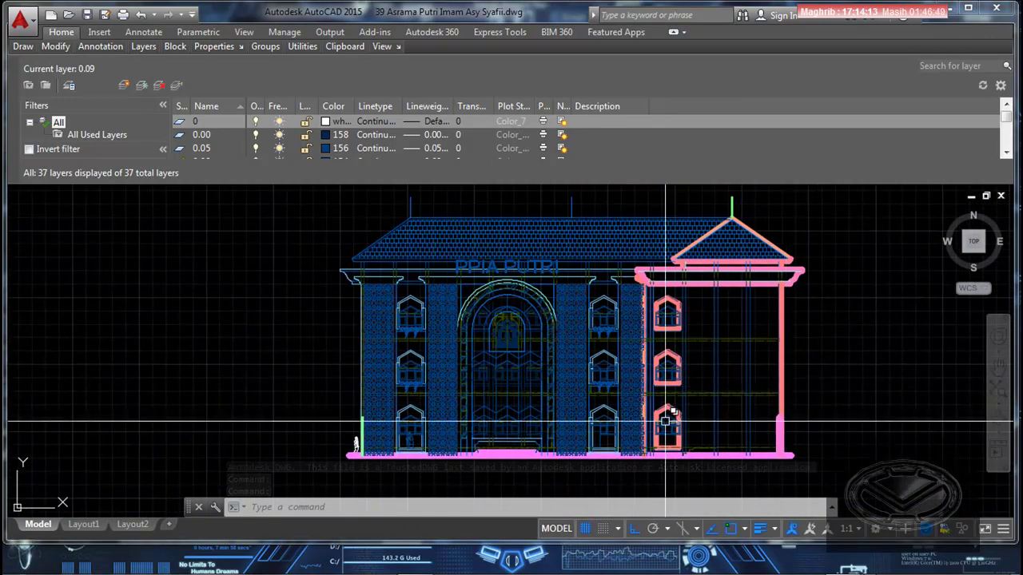
scroll(515, 354, "up", 5)
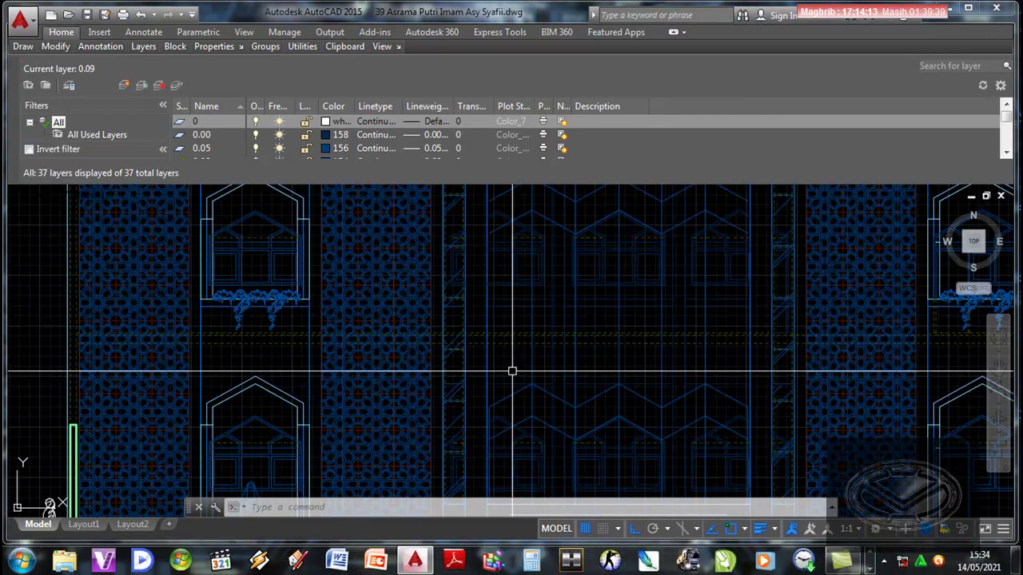
type("MATCHPROP Select source object:")
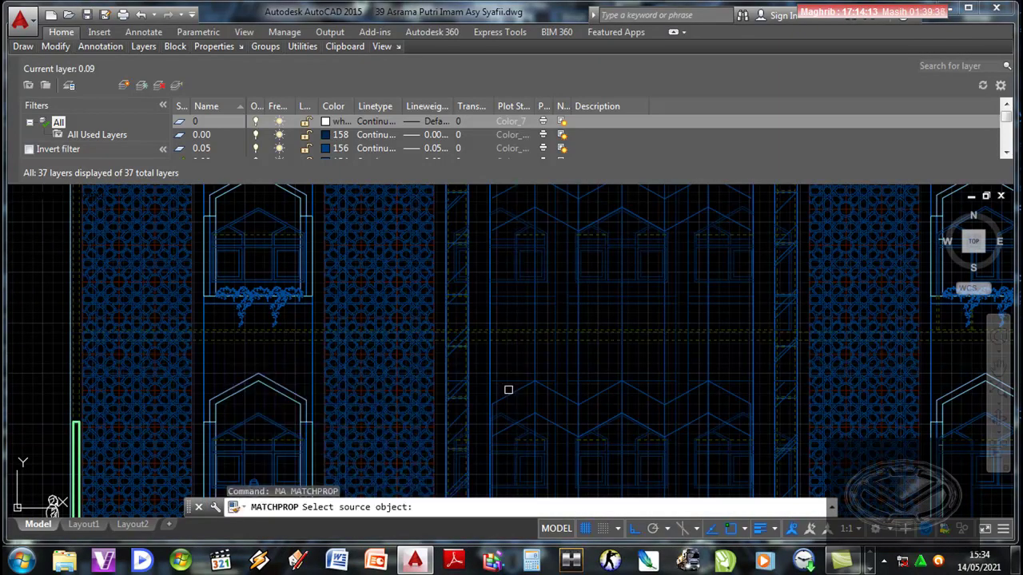
scroll(508, 389, "up", 3)
left_click(501, 362)
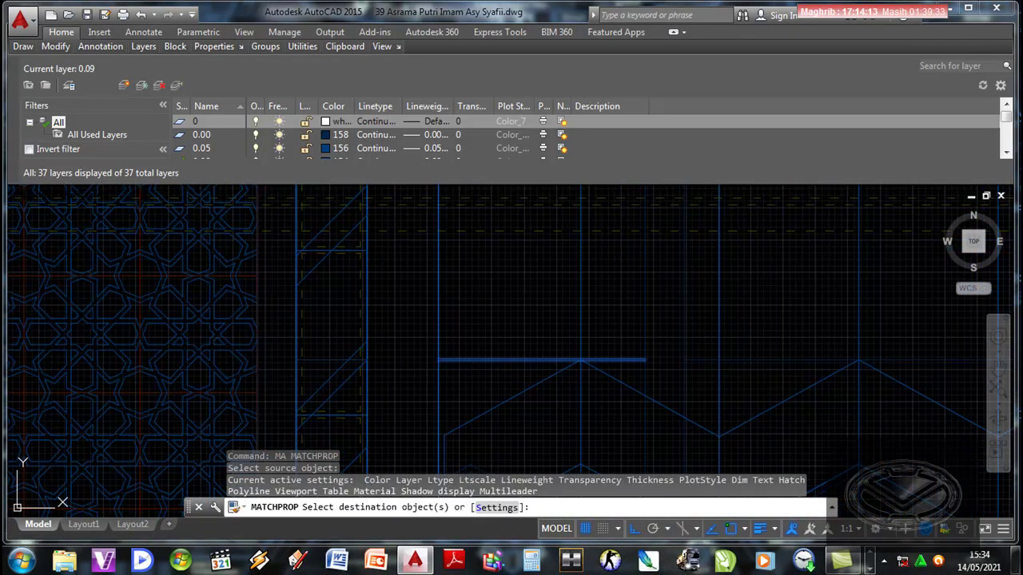
scroll(520, 360, "down", 2)
scroll(520, 336, "down", 1)
scroll(465, 351, "up", 2)
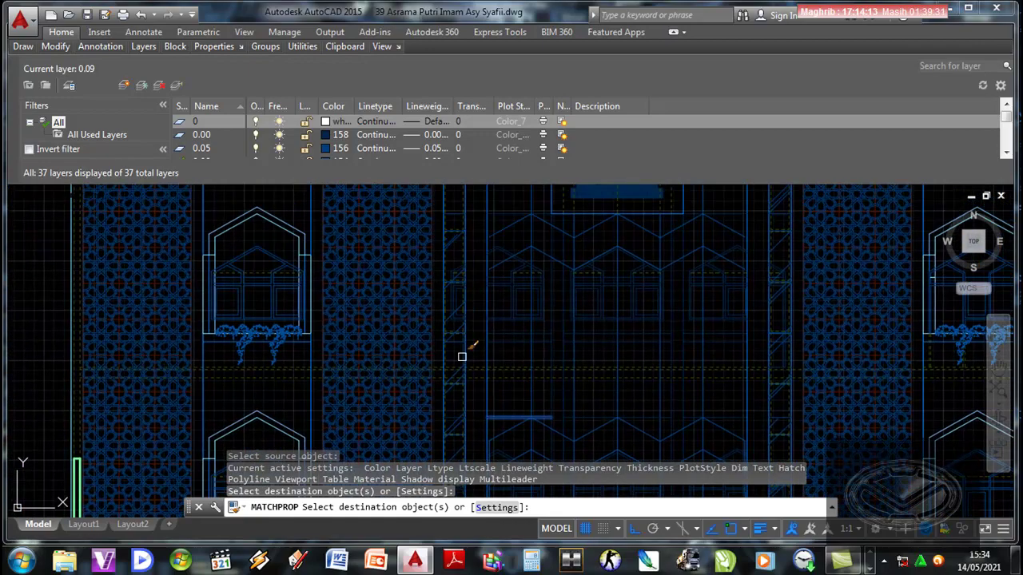
scroll(464, 346, "up", 2)
left_click(446, 341)
scroll(448, 342, "down", 2)
scroll(447, 342, "down", 1)
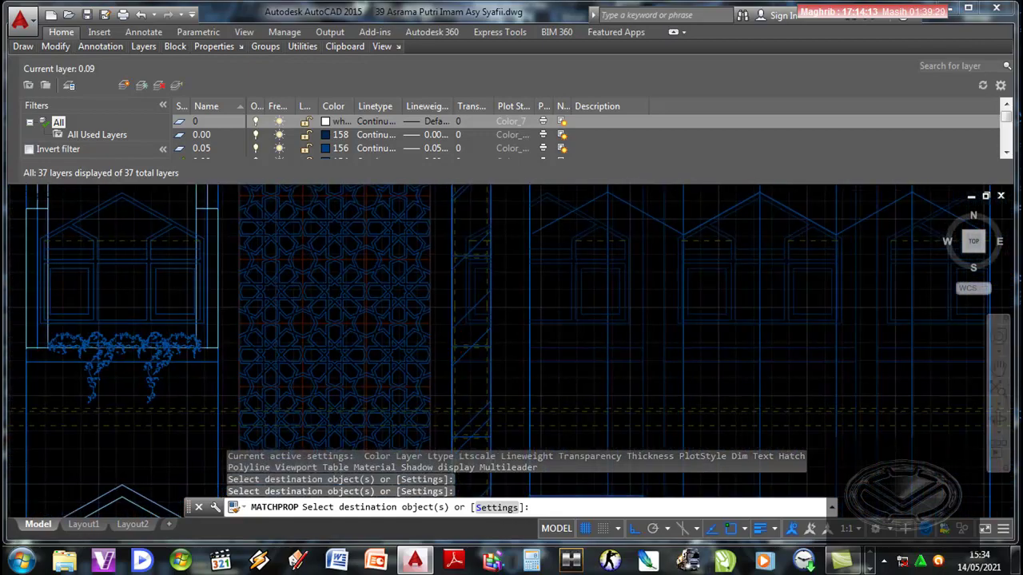
scroll(566, 354, "down", 2)
scroll(570, 365, "up", 2)
scroll(569, 366, "up", 2)
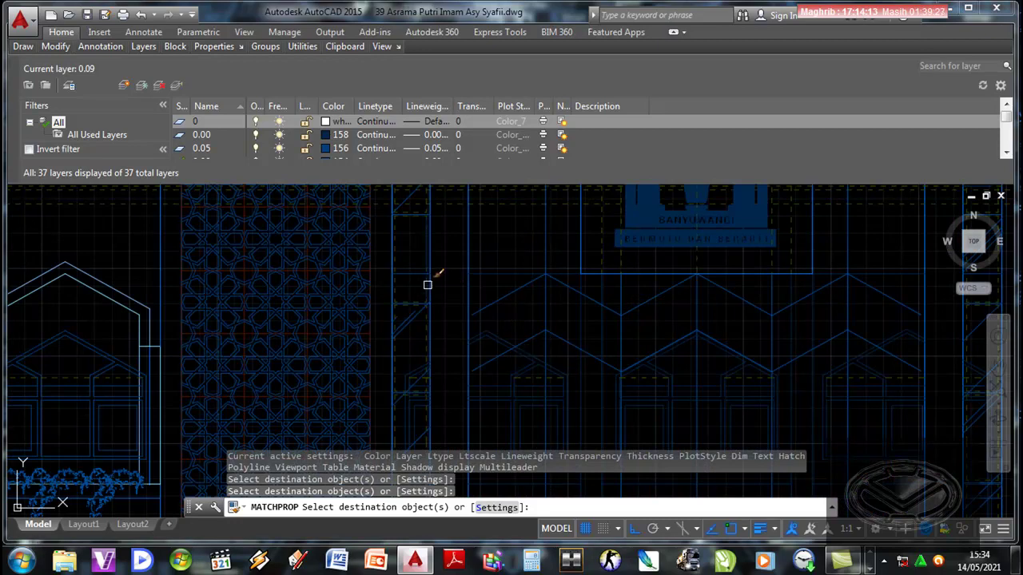
left_click(405, 277)
Step: Window-select more destination lines near the arch and finish the property match
scroll(584, 360, "down", 2)
scroll(484, 392, "up", 2)
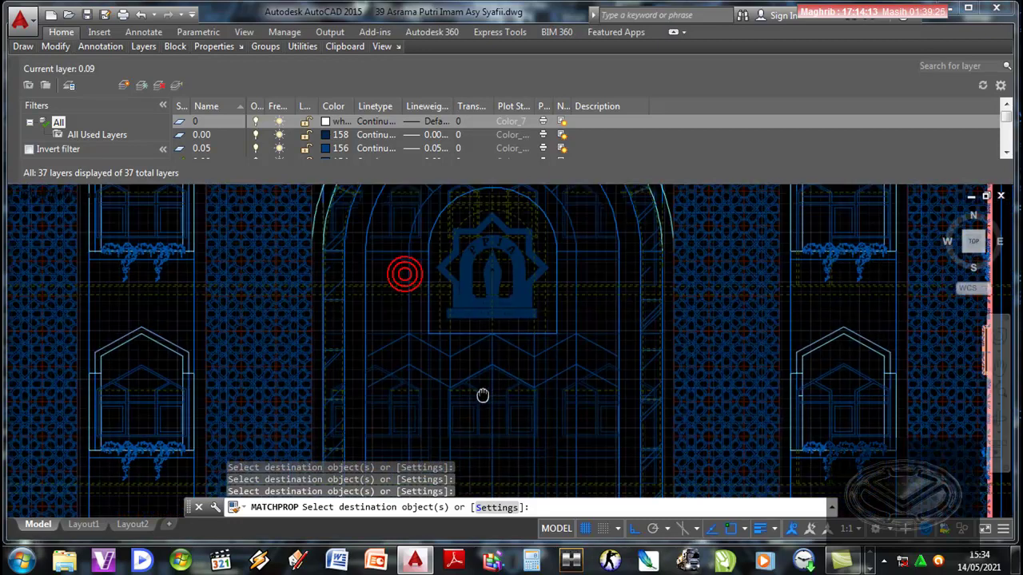
scroll(679, 352, "up", 1)
scroll(679, 353, "up", 3)
scroll(566, 303, "down", 3)
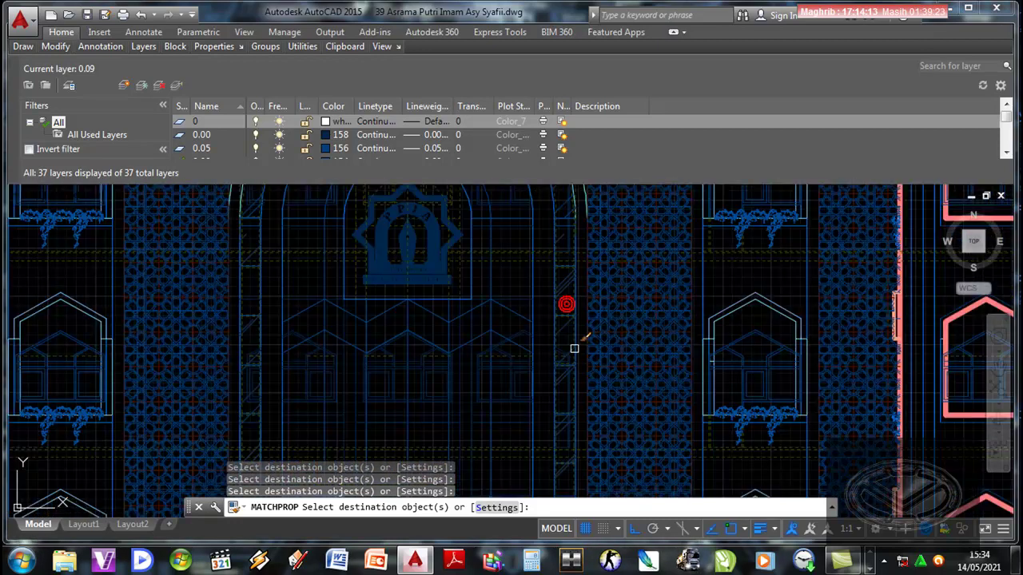
middle_click_drag(568, 379, 595, 298)
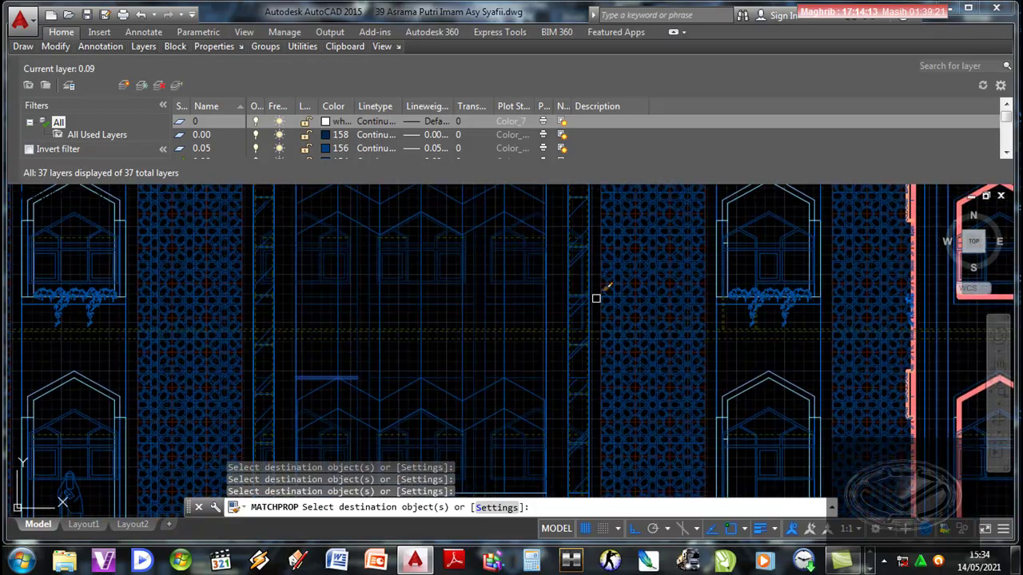
scroll(609, 364, "up", 5)
scroll(557, 366, "down", 3)
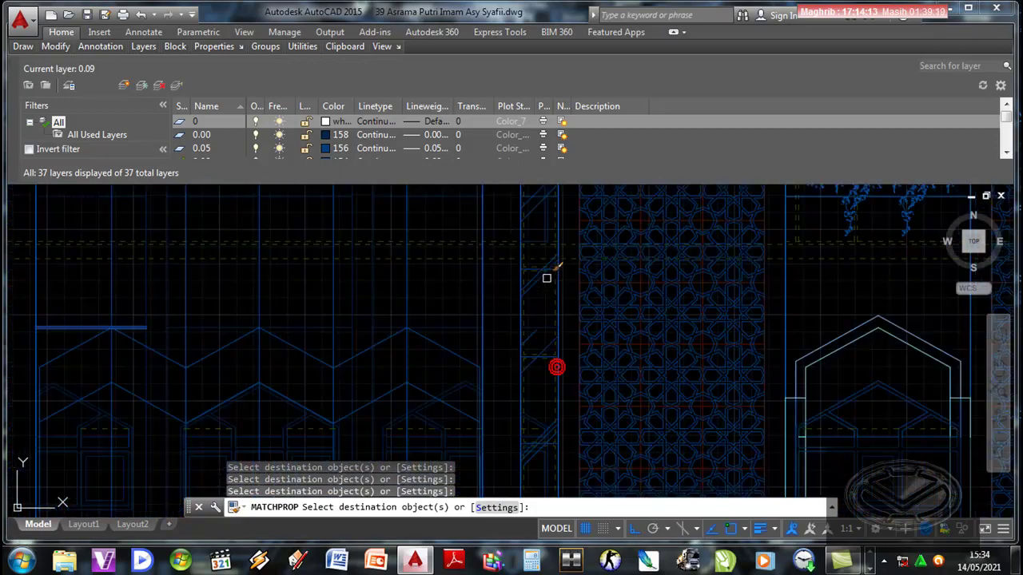
scroll(570, 365, "down", 2)
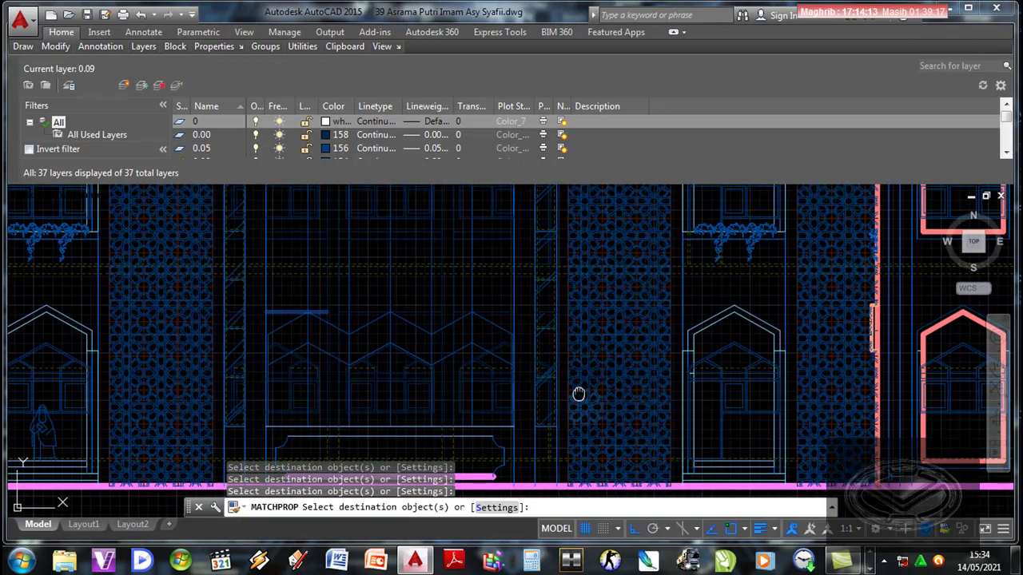
middle_click_drag(578, 393, 578, 402)
scroll(584, 376, "up", 1)
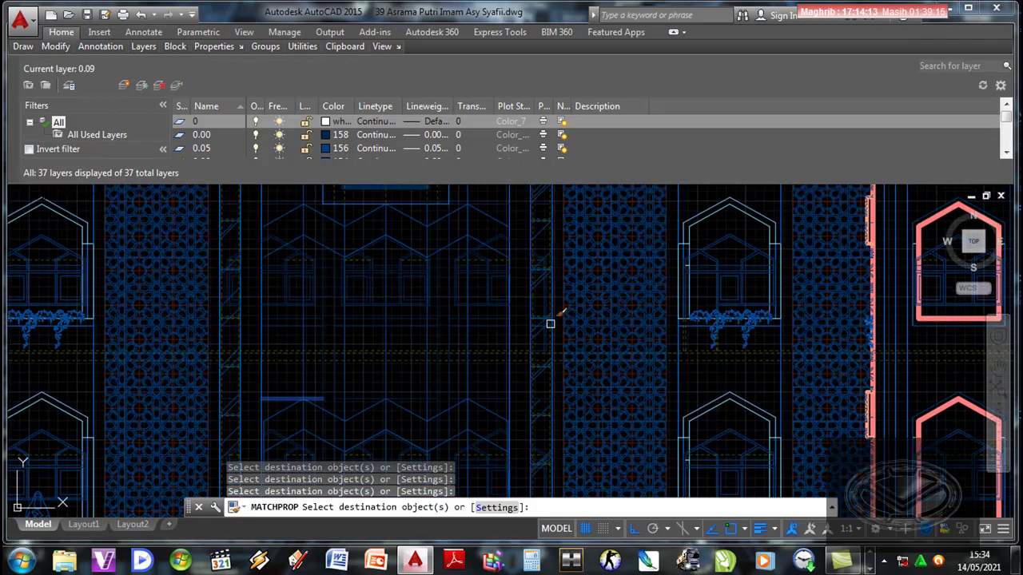
scroll(548, 322, "up", 3)
scroll(543, 333, "up", 3)
scroll(554, 380, "down", 5)
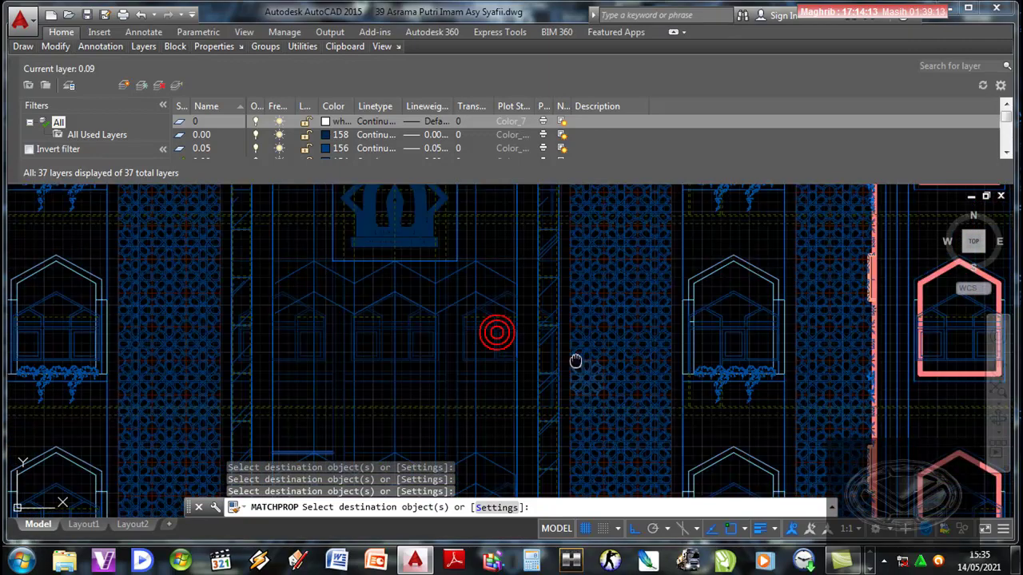
scroll(575, 360, "up", 1)
middle_click_drag(584, 341, 584, 381)
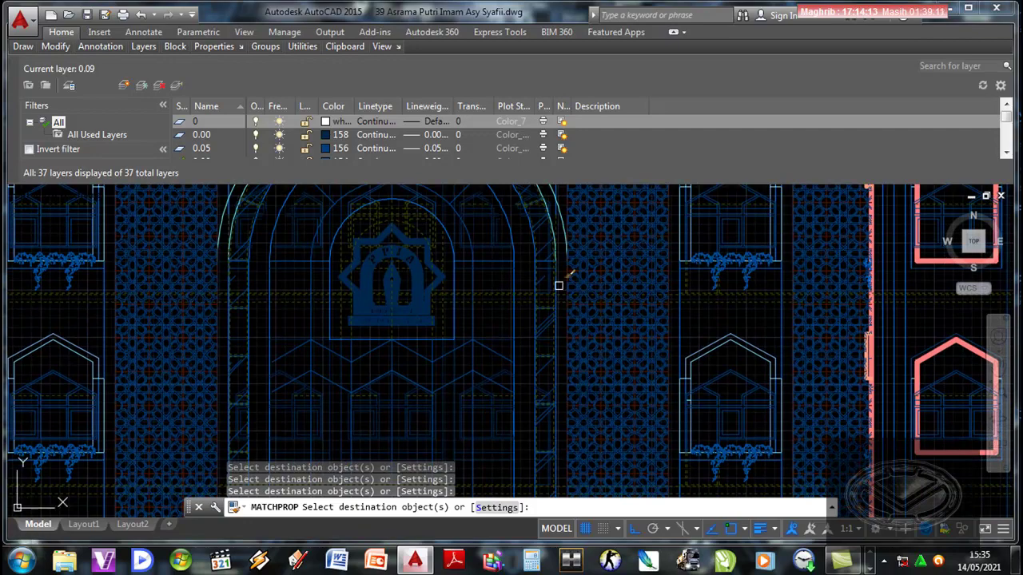
scroll(558, 285, "up", 3)
scroll(539, 292, "down", 3)
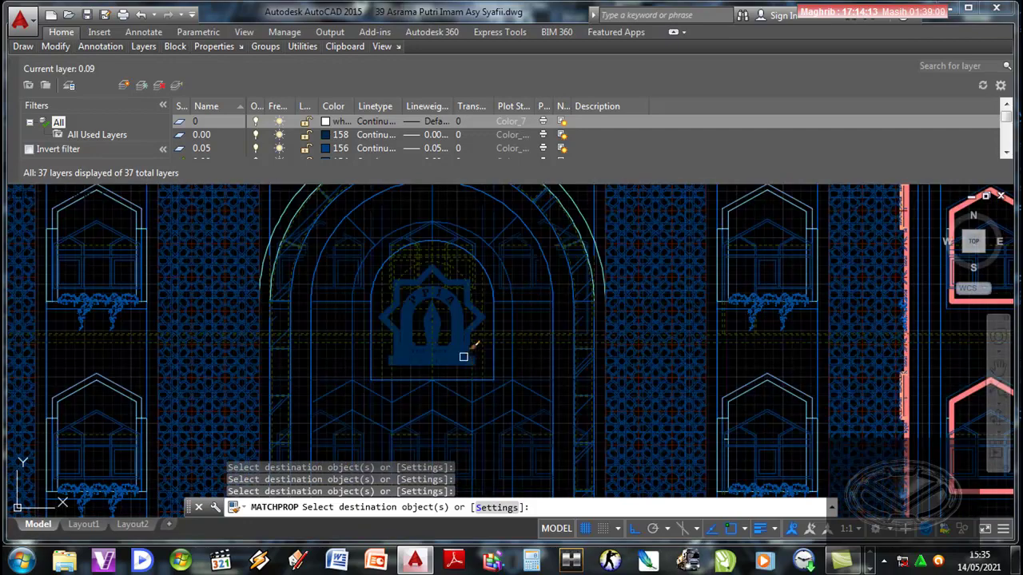
scroll(277, 321, "up", 3)
left_click(279, 303)
scroll(391, 350, "down", 3)
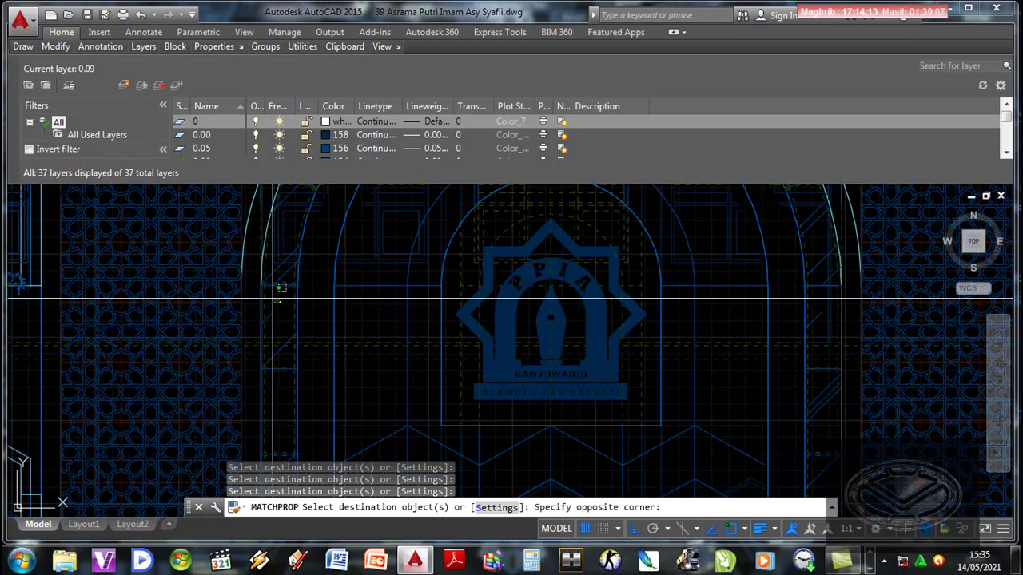
left_click(429, 338)
scroll(432, 367, "up", 2)
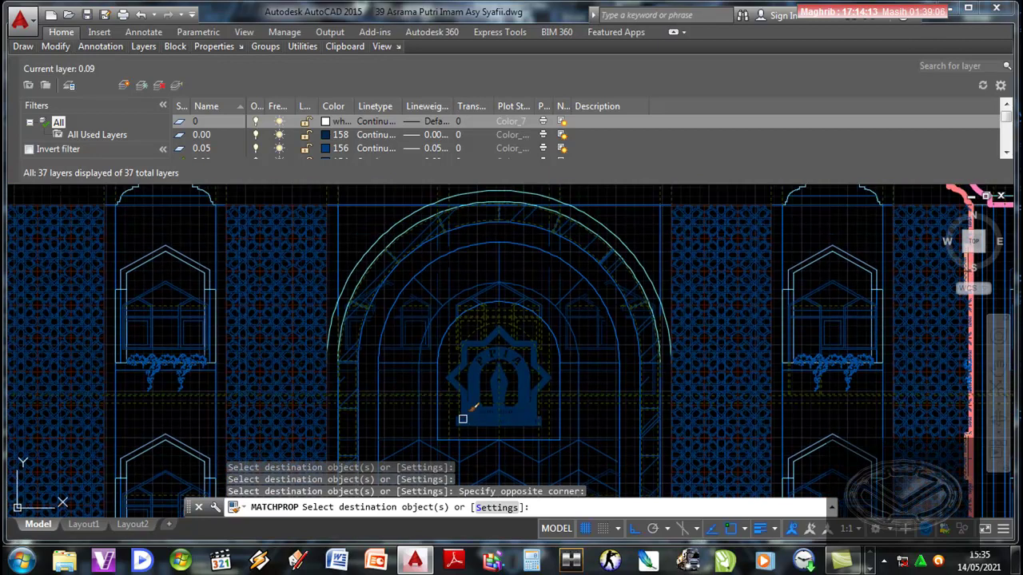
scroll(463, 418, "down", 2)
mouse_move(477, 371)
middle_mouse_down()
mouse_move(490, 327)
mouse_move(499, 372)
middle_mouse_up()
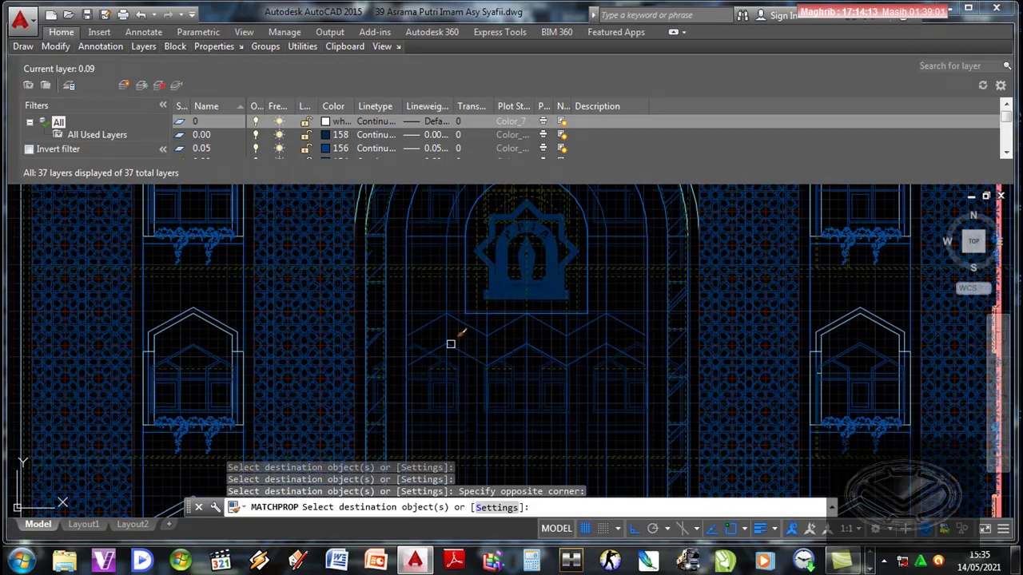
key("Return")
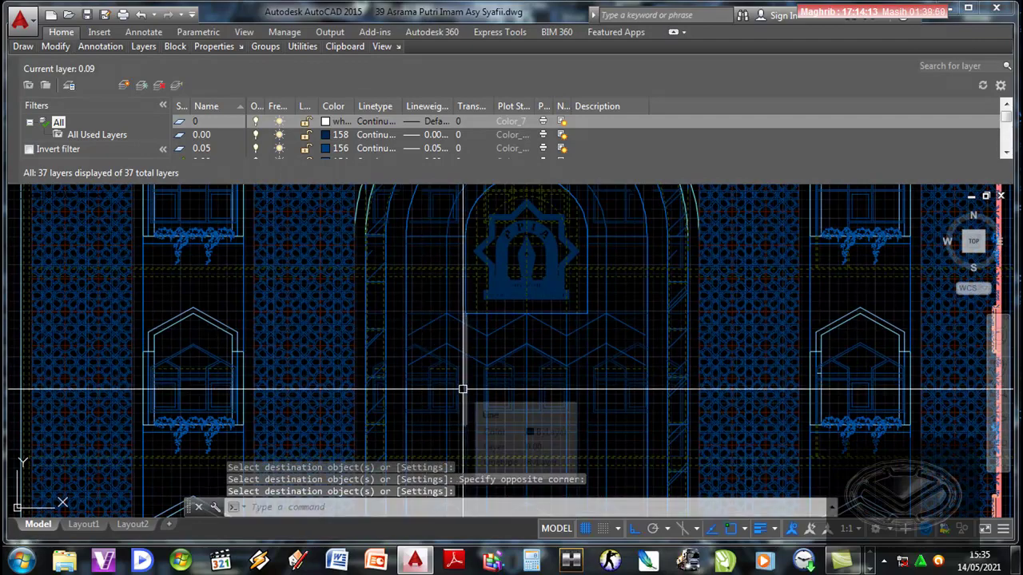
Step: Match another source line's properties onto the arch line and save the drawing
scroll(648, 302, "up", 5)
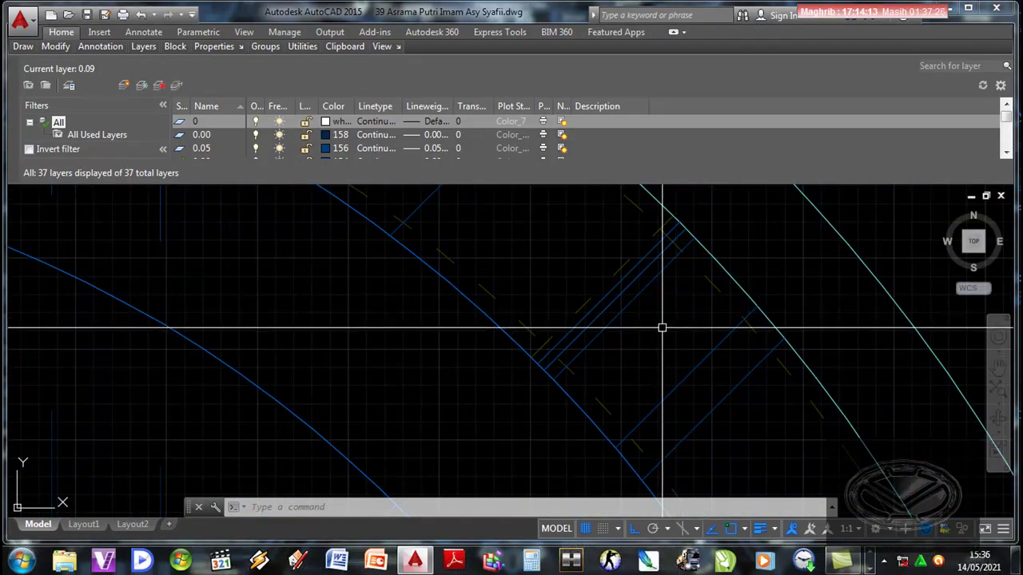
type("MATCHPROP Select source object:")
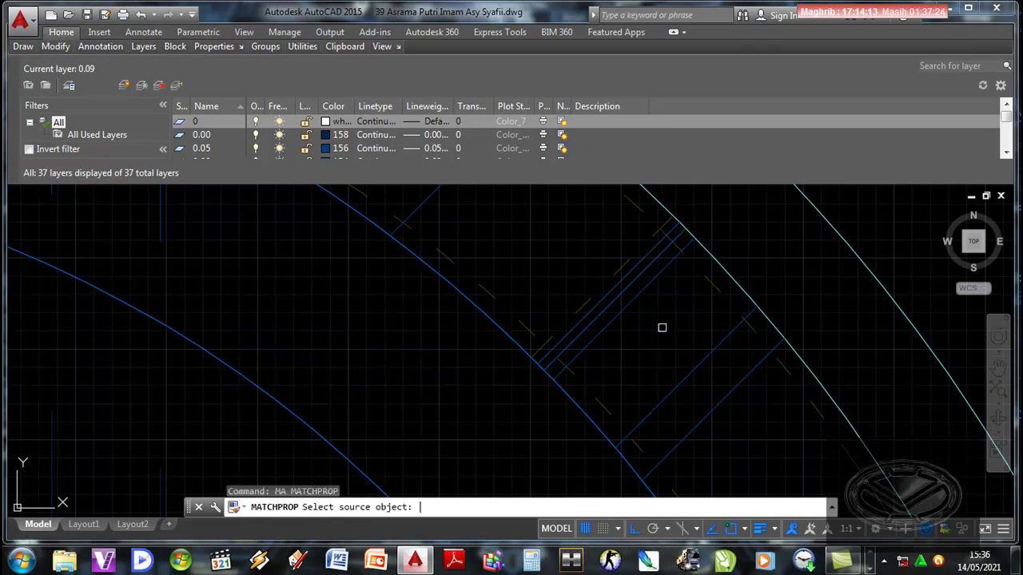
left_click(616, 277)
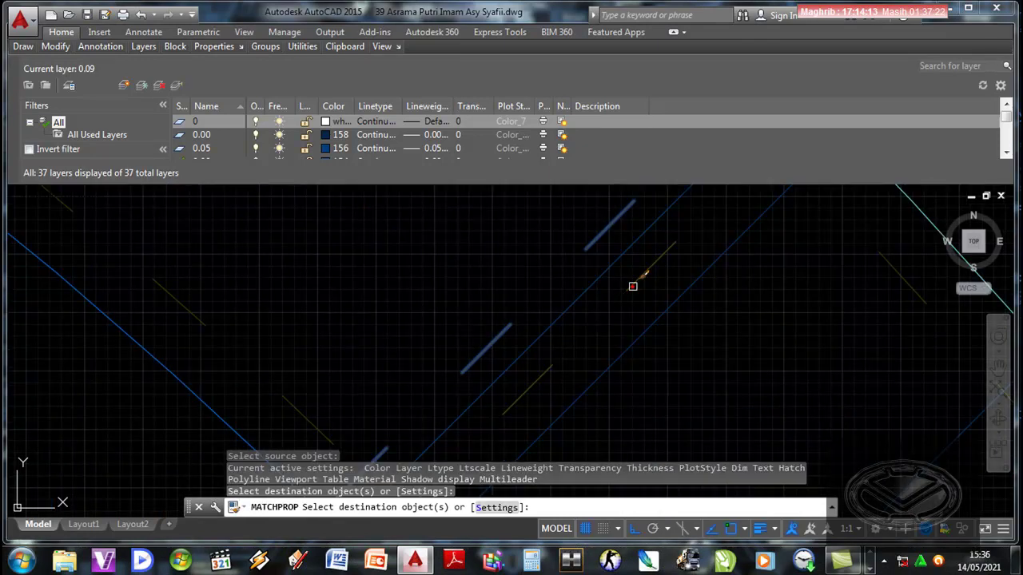
left_click(632, 282)
scroll(687, 343, "down", 5)
scroll(675, 351, "down", 3)
scroll(685, 347, "up", 3)
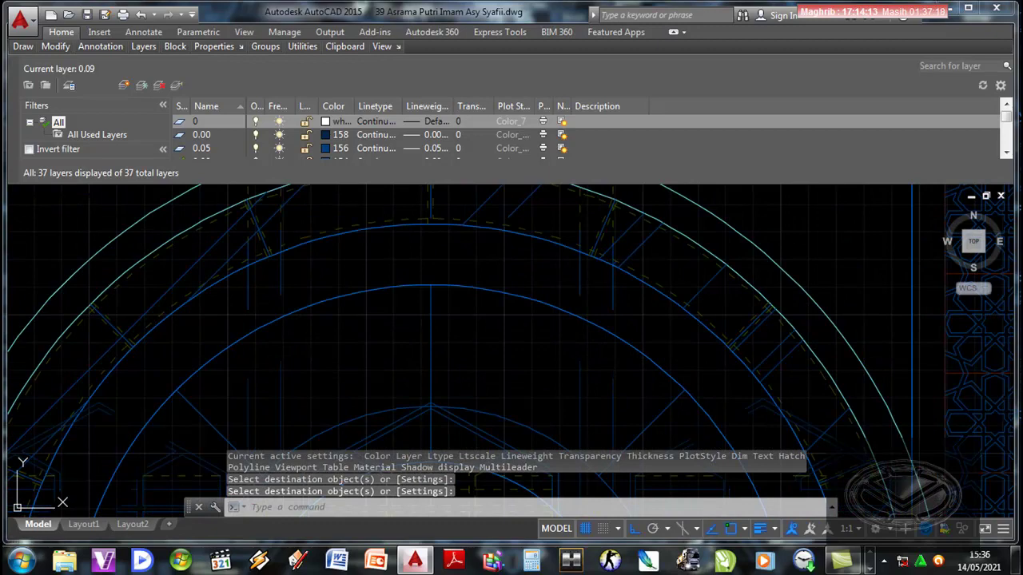
key("Return")
scroll(621, 315, "down", 3)
key("ctrl+s")
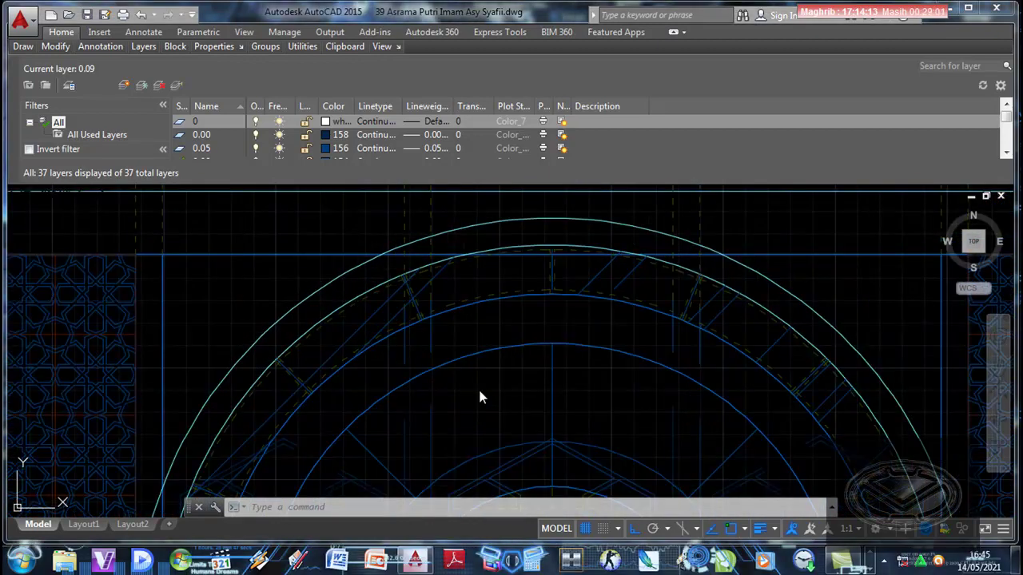
Step: Draw new vertical lines inside the central arch with the LINE command
type("l")
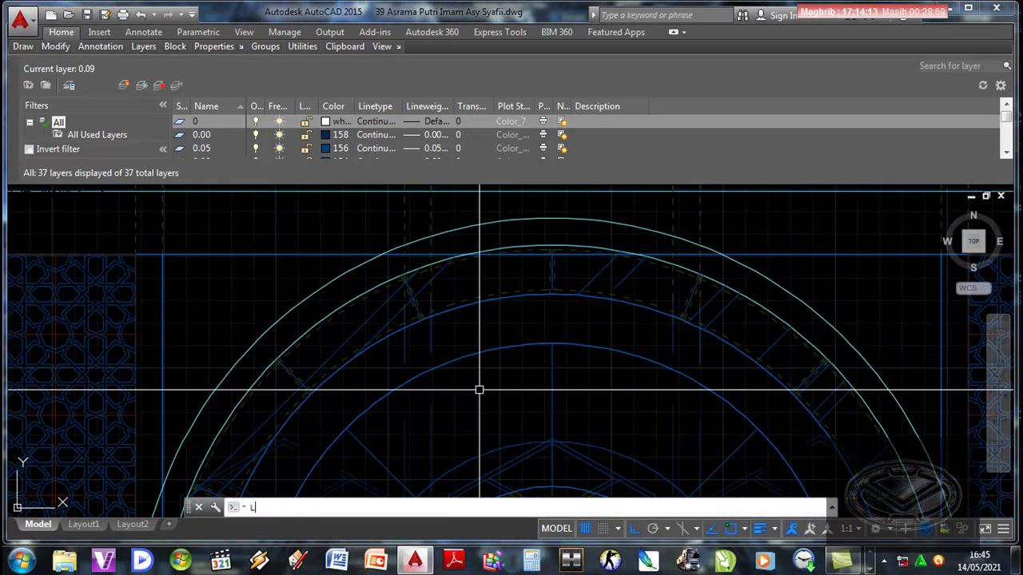
key("Return")
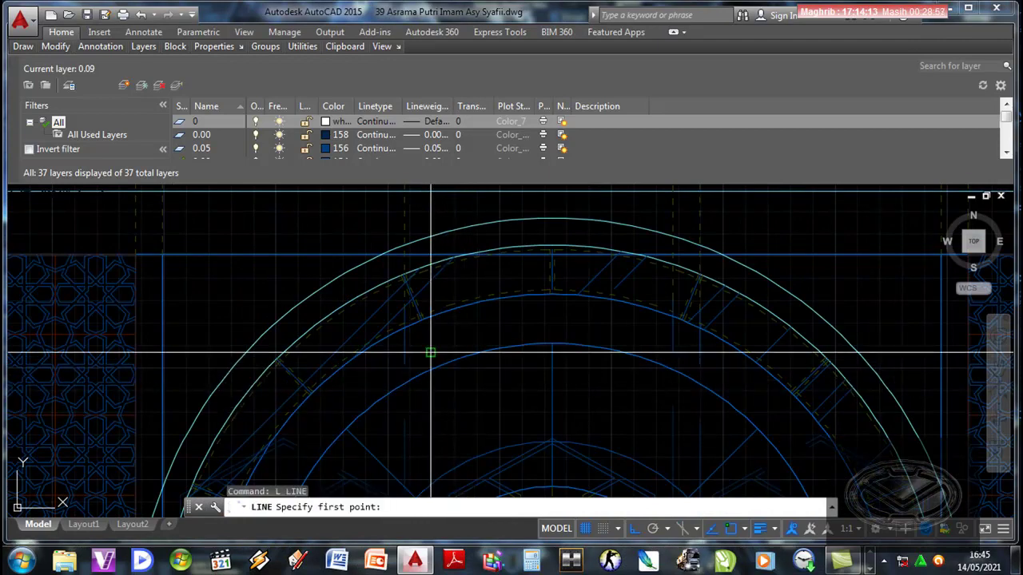
left_click(434, 350)
left_click(430, 409)
key("Return")
key("Return")
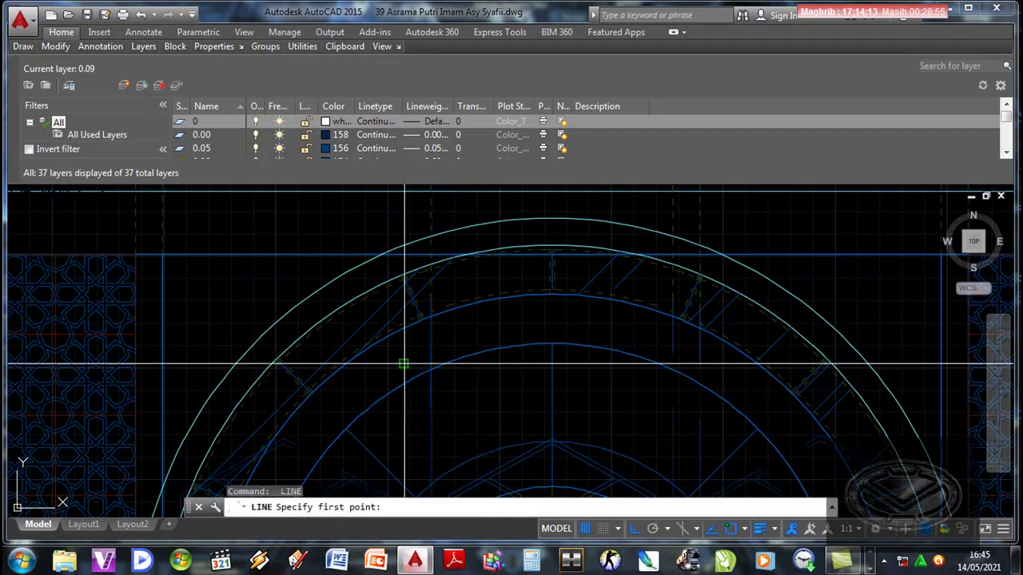
left_click(405, 417)
key("Return")
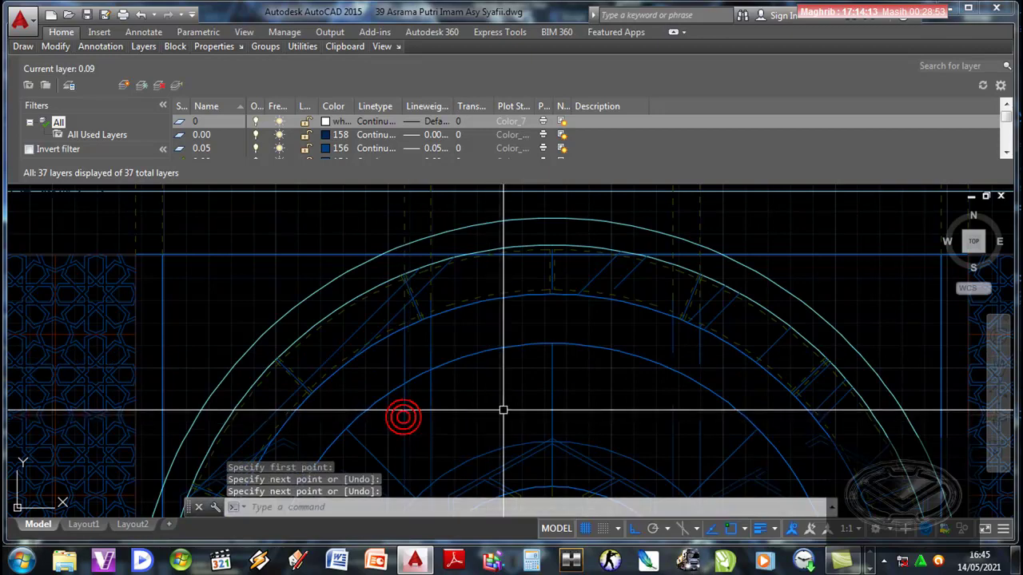
key("Return")
left_click(606, 361)
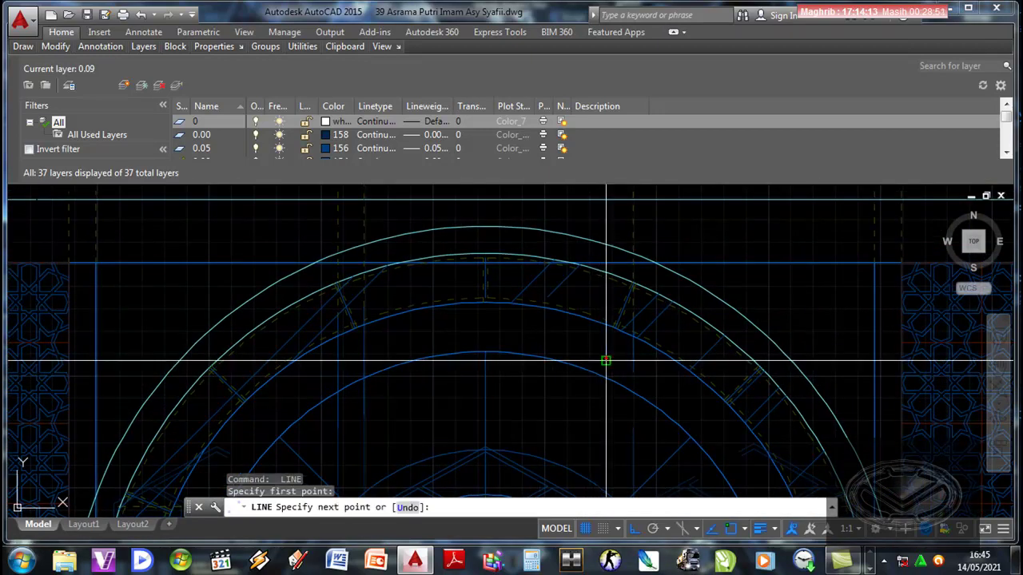
left_click(606, 415)
key("Return")
key("Return")
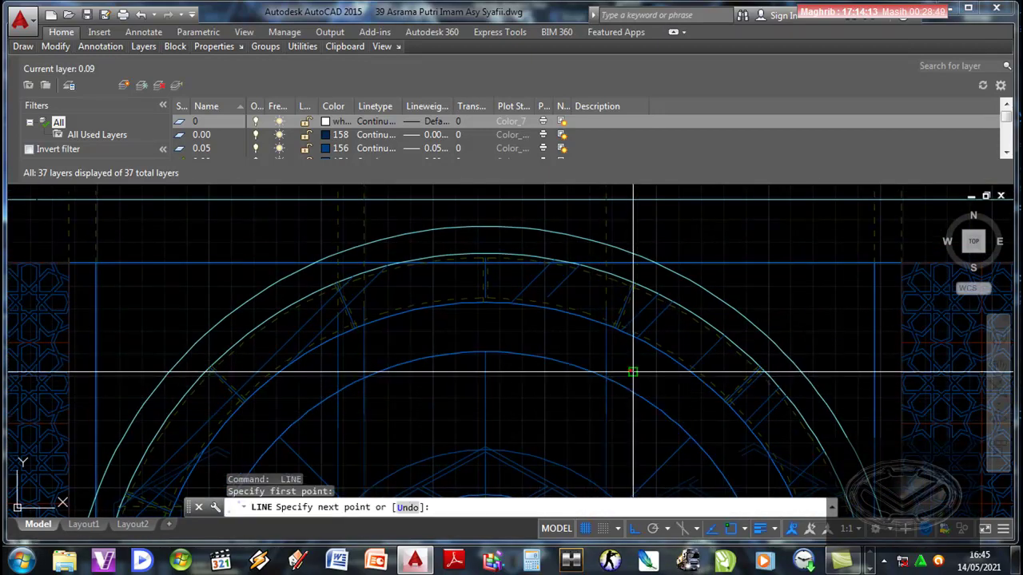
left_click(632, 426)
key("Return")
Step: Stretch the first vertical line so its end snaps onto the arch intersection
mouse_move(498, 416)
middle_mouse_down()
mouse_move(438, 358)
mouse_move(432, 401)
middle_mouse_up()
scroll(438, 359, "up", 3)
left_click(444, 348)
left_click(427, 333)
left_click(432, 410)
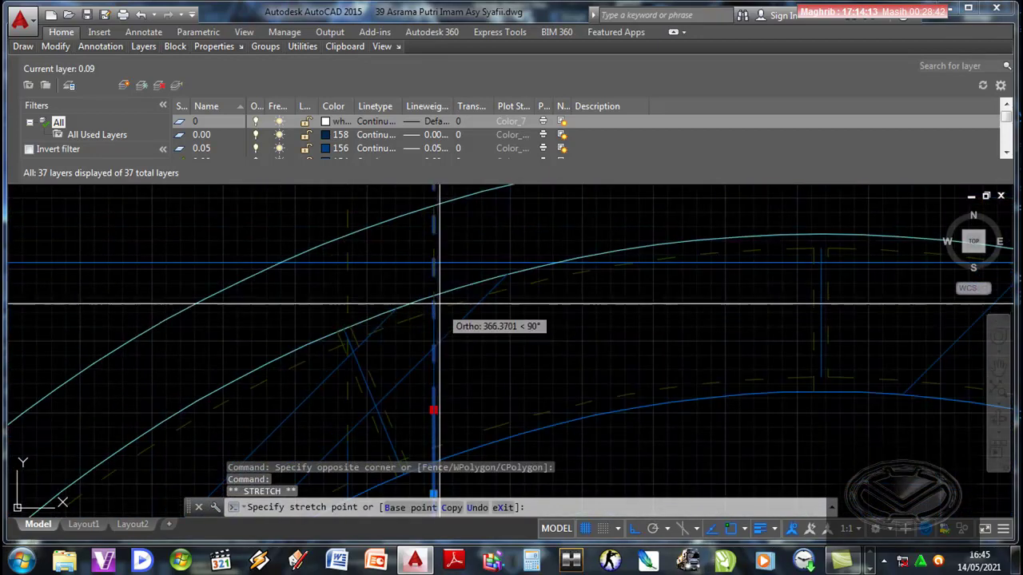
scroll(432, 296, "down", 2)
scroll(432, 295, "down", 2)
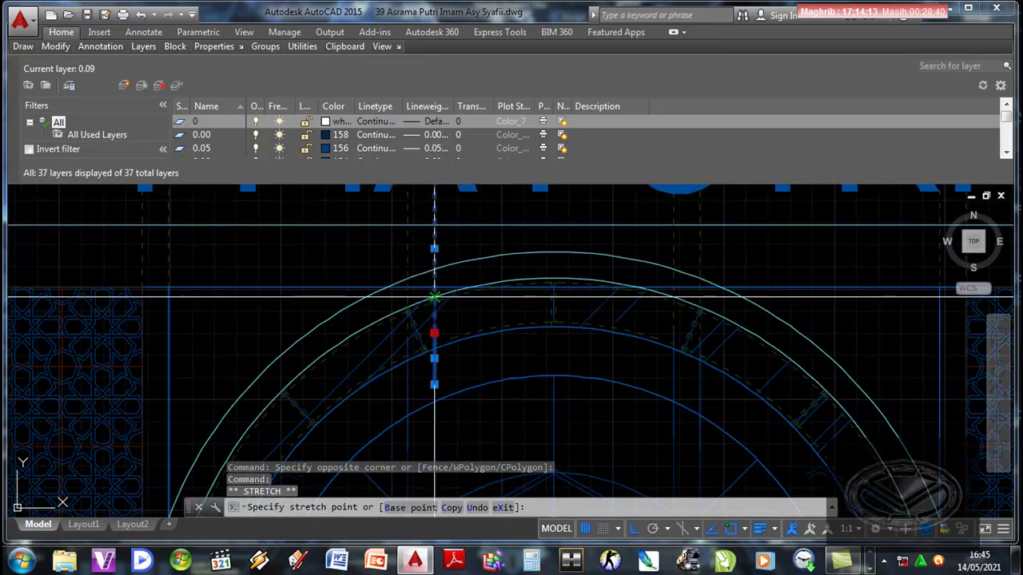
left_click(434, 297)
scroll(438, 338, "up", 4)
middle_click_drag(439, 337, 429, 317)
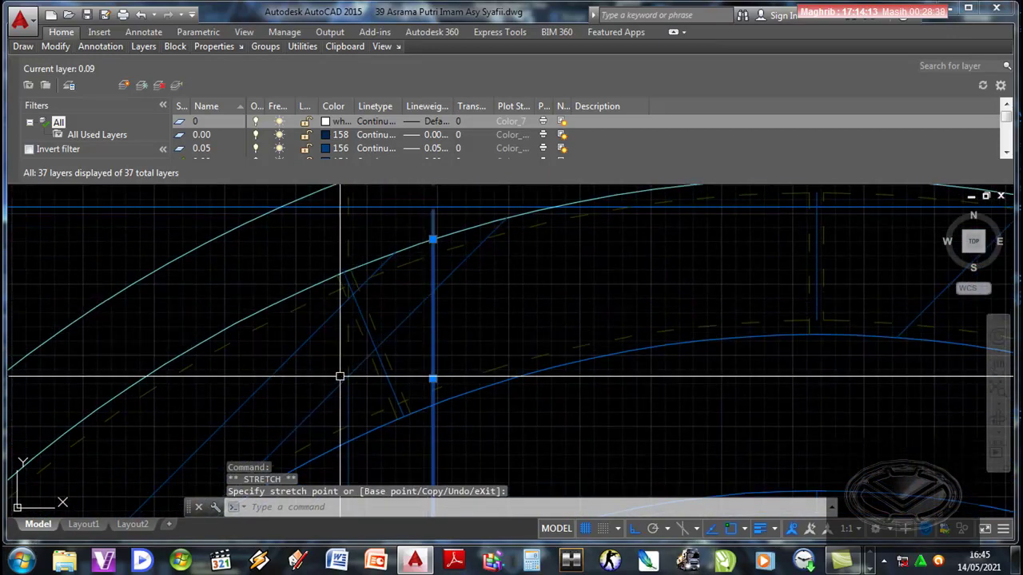
scroll(338, 379, "up", 5)
scroll(397, 416, "down", 3)
Step: Stretch the second vertical line's end up onto the arch curve
left_click(372, 391)
left_click(373, 390)
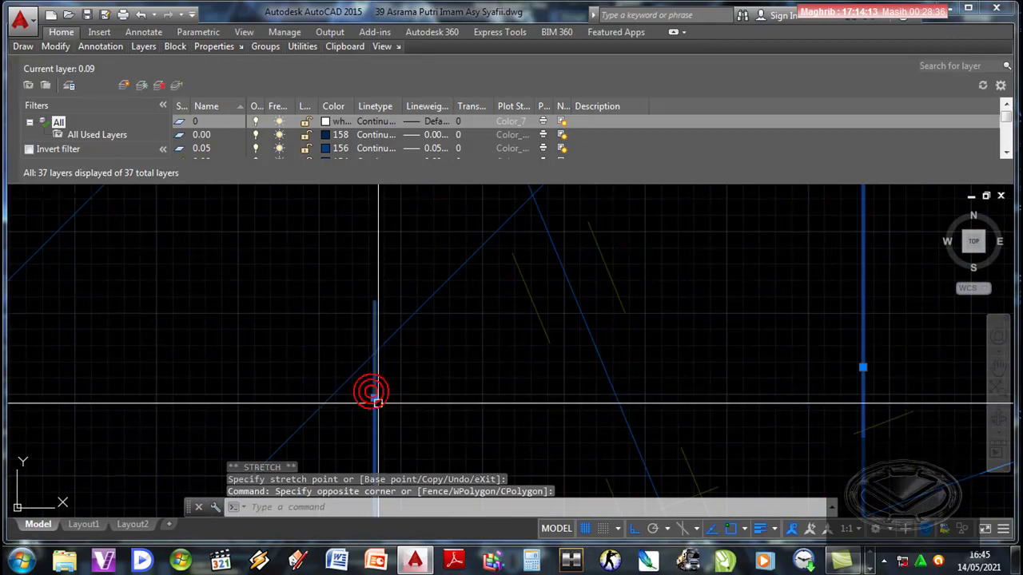
left_click(376, 397)
scroll(375, 292, "up", 2)
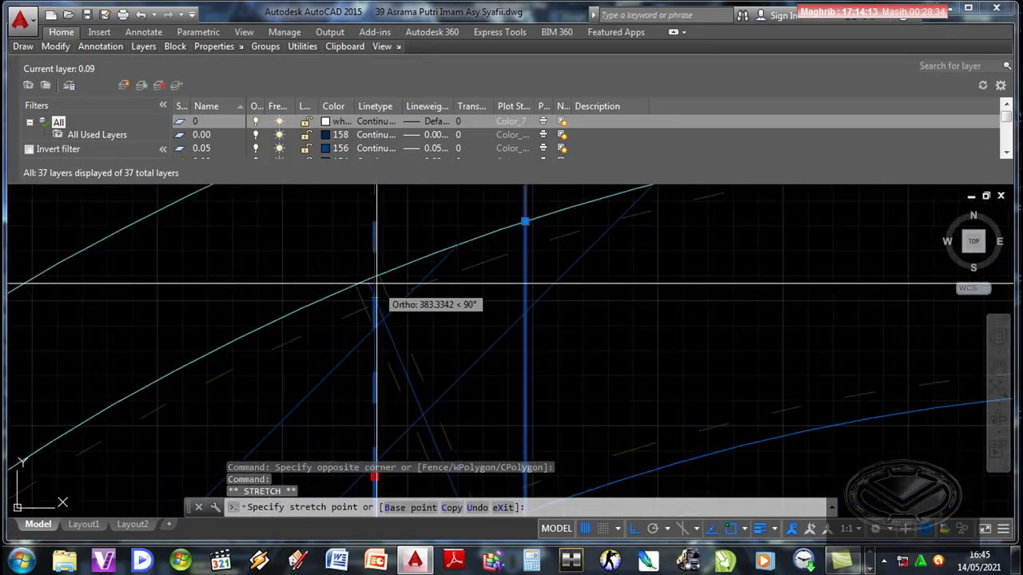
scroll(375, 279, "down", 2)
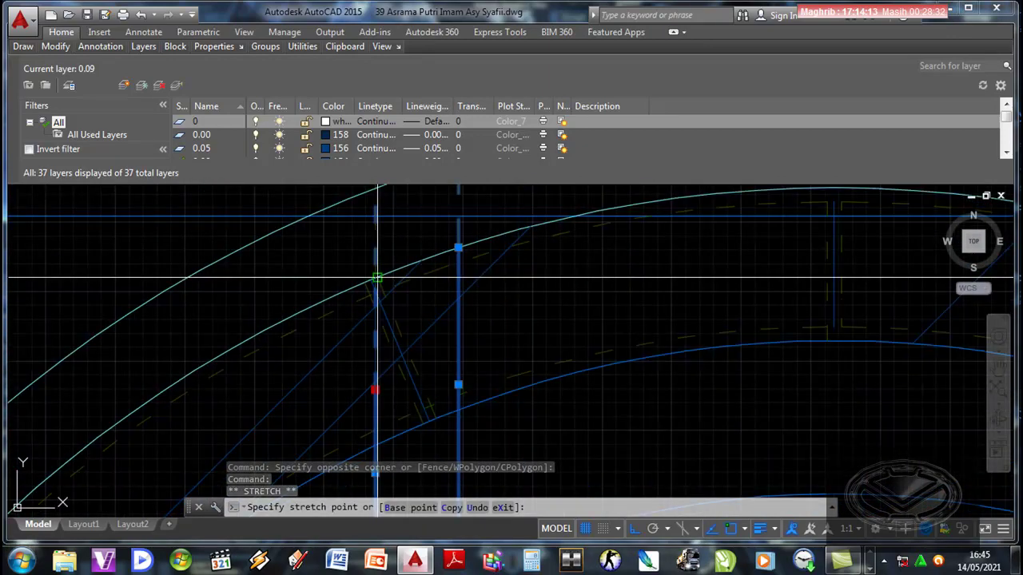
scroll(378, 278, "up", 2)
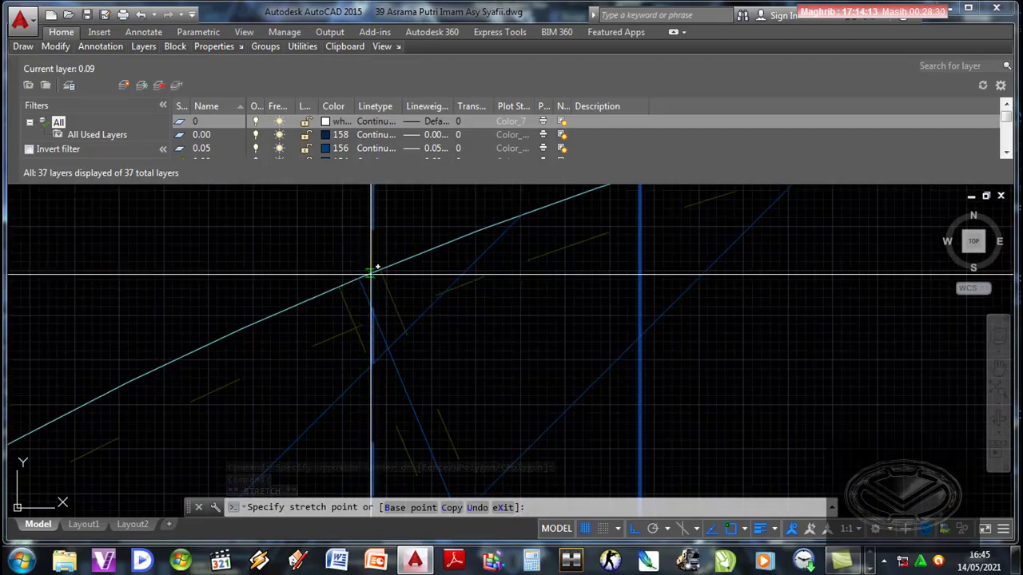
scroll(372, 272, "down", 2)
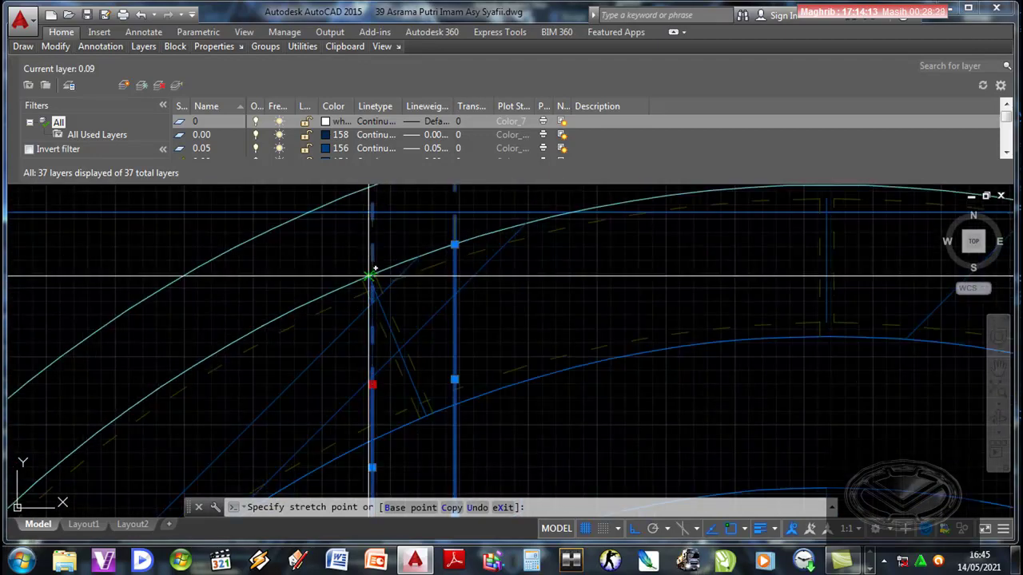
scroll(373, 276, "down", 2)
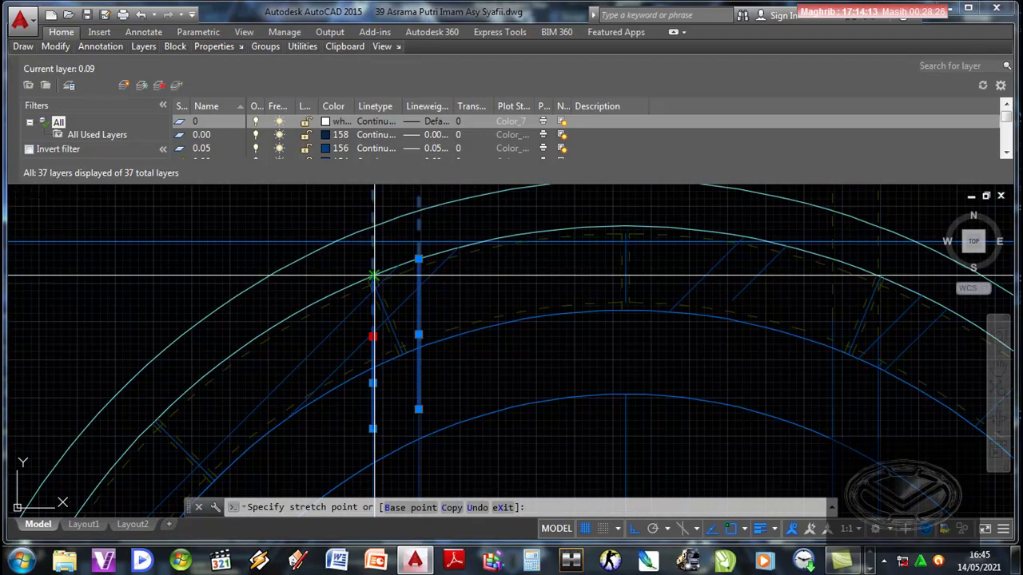
scroll(373, 276, "up", 2)
left_click(375, 286)
scroll(378, 292, "down", 2)
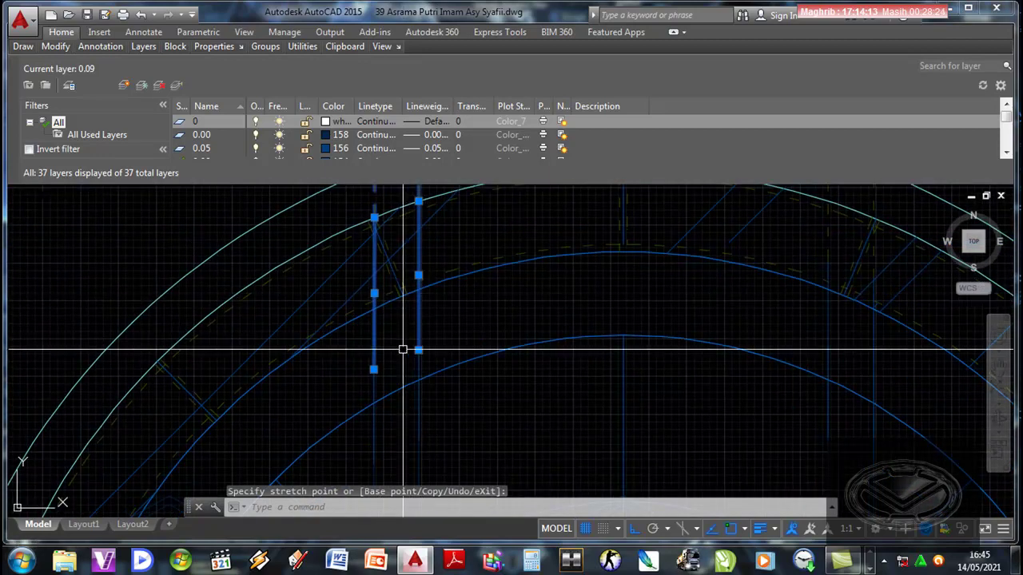
scroll(403, 349, "up", 2)
Step: Pick end grips on two more lines, then cancel the stretch
left_click(360, 372)
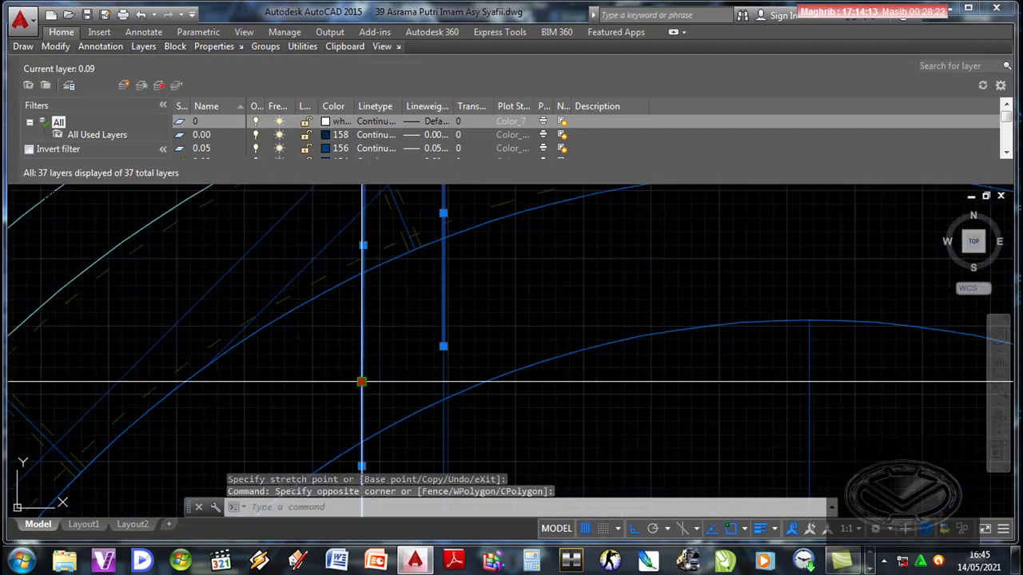
left_click(361, 382)
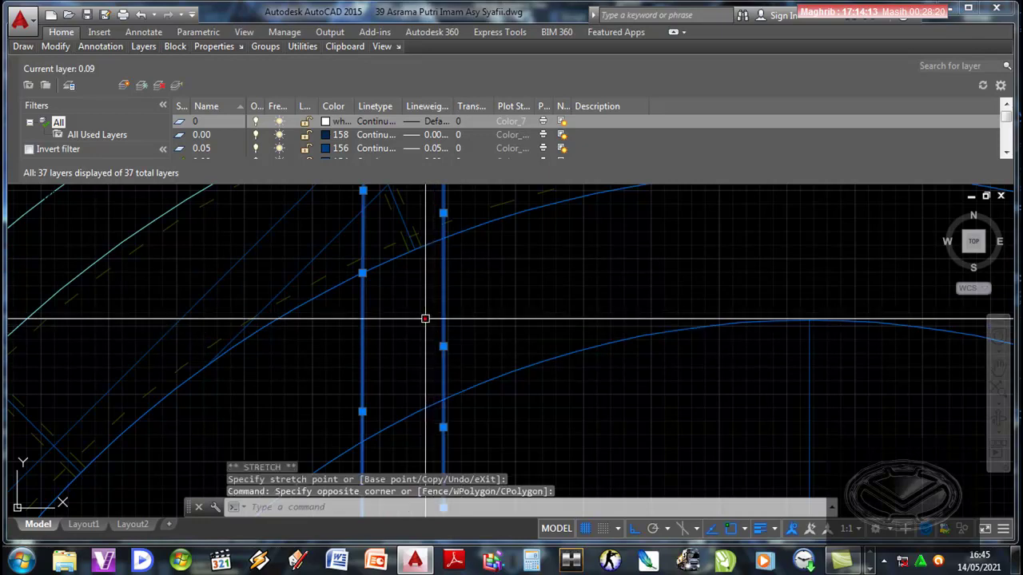
scroll(425, 319, "down", 1)
left_click(441, 344)
scroll(475, 342, "down", 3)
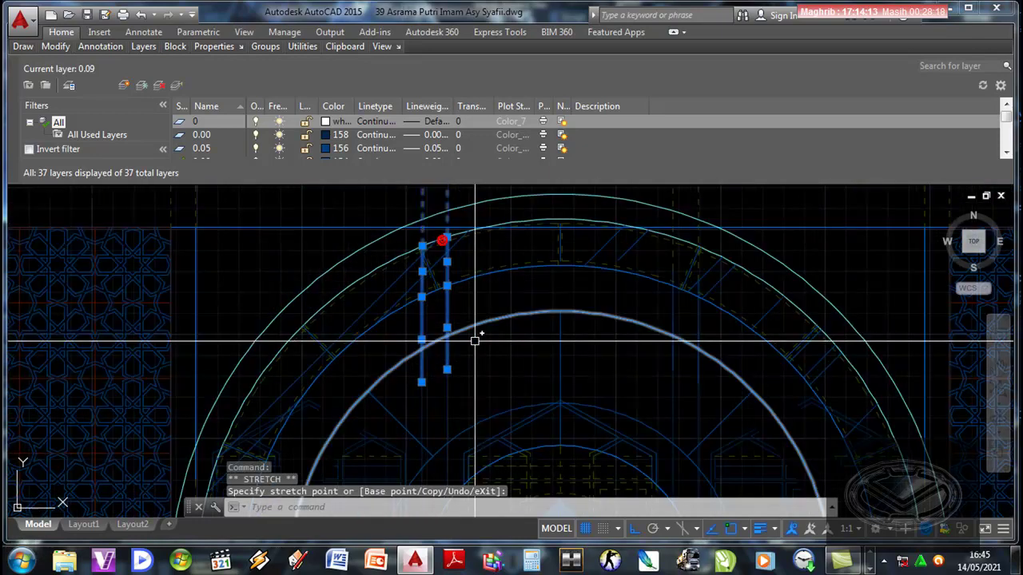
key("Escape")
scroll(443, 296, "up", 2)
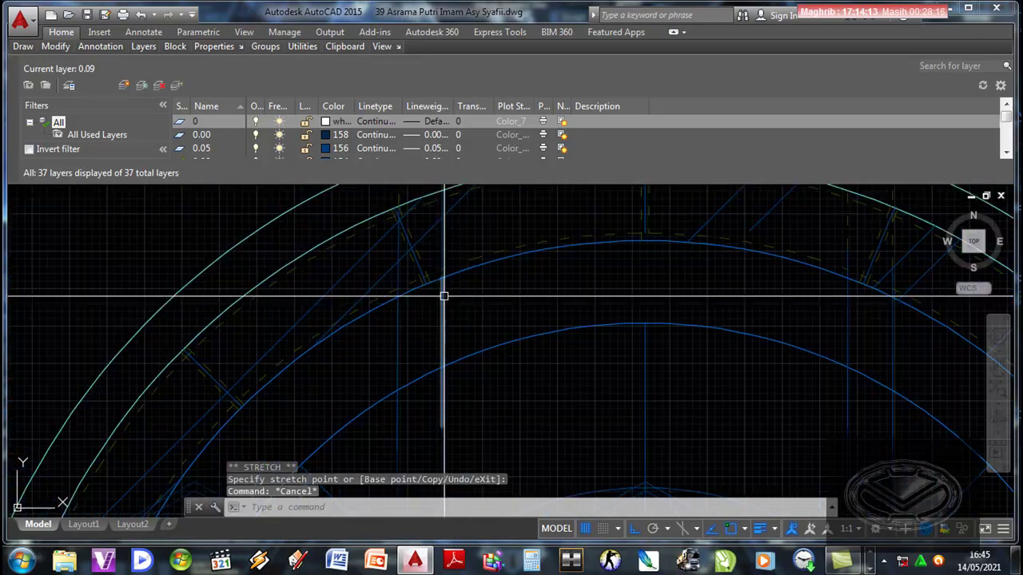
scroll(445, 297, "down", 2)
Step: Stretch a vertical line's end up to a new position, then cancel the next stretch
left_click(453, 390)
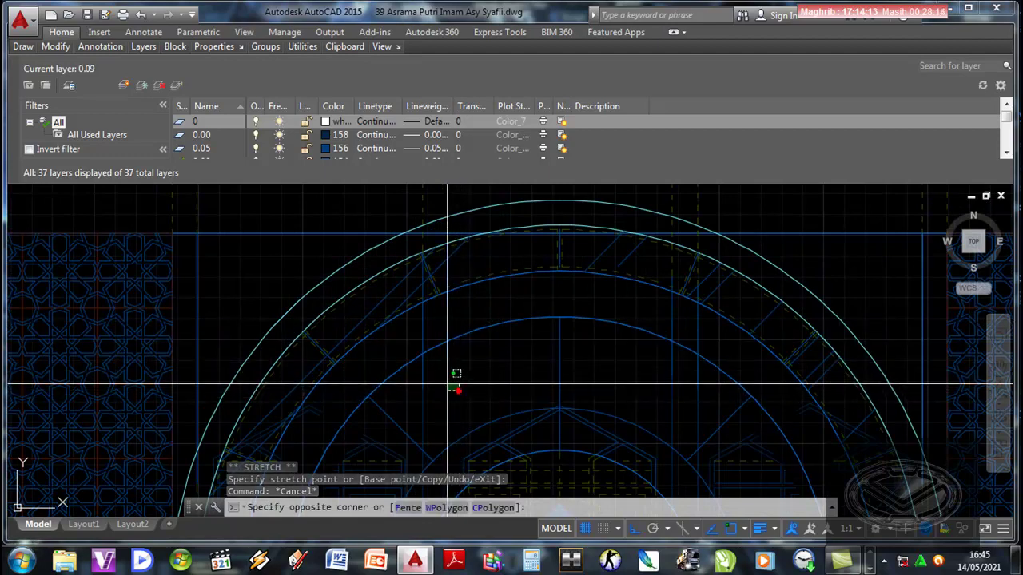
left_click(440, 376)
scroll(439, 373, "up", 2)
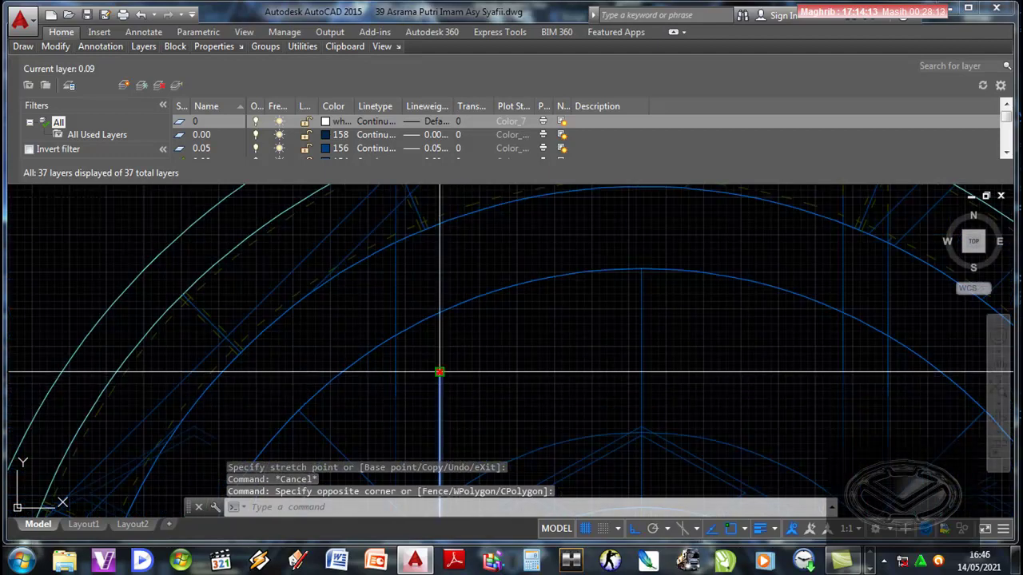
left_click(440, 373)
left_click(441, 311)
left_click(404, 411)
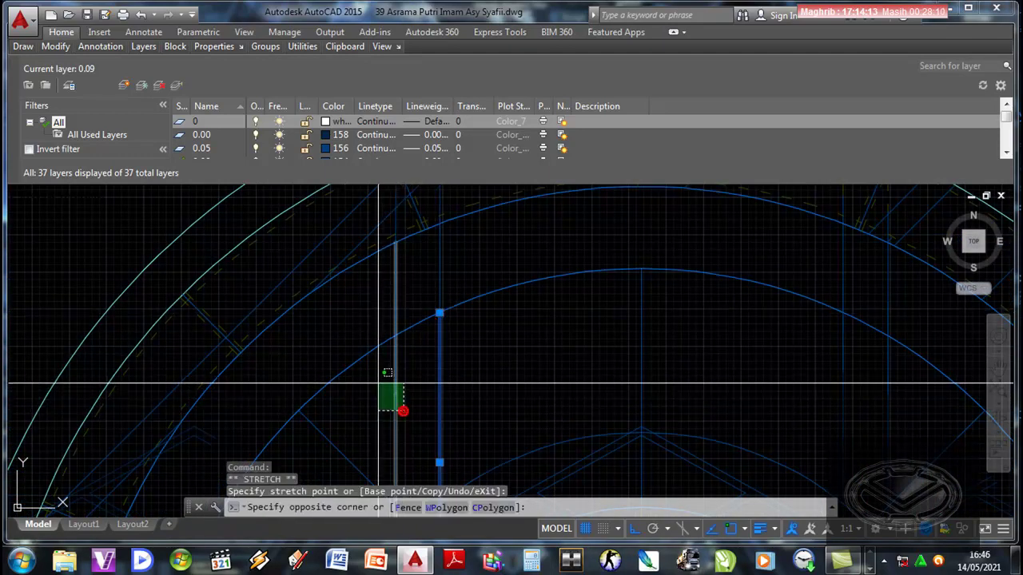
left_click(376, 383)
left_click(394, 395)
scroll(464, 388, "down", 3)
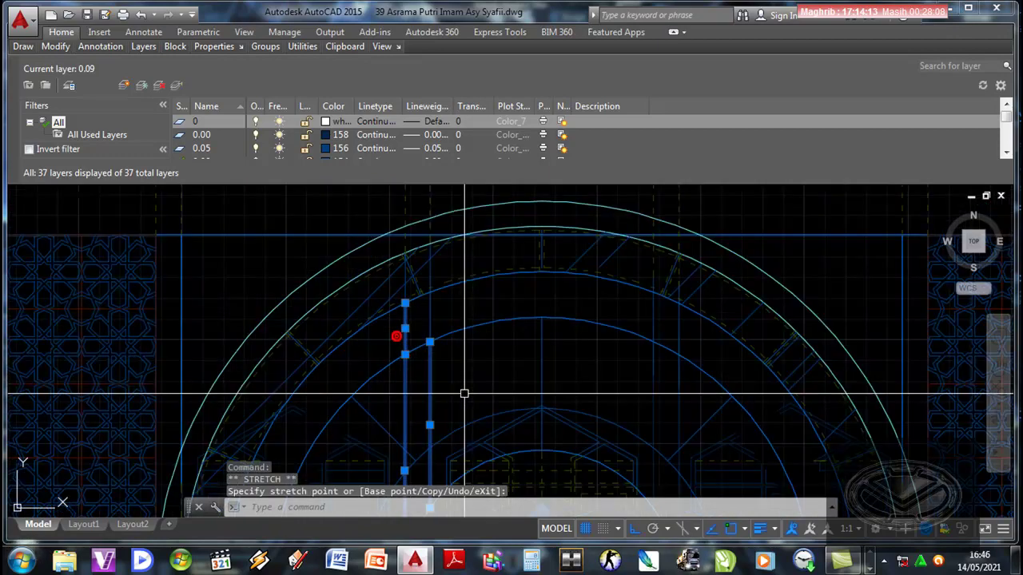
key("Escape")
Step: Move the bottom end of the vertical line between the arcs up to its new point
middle_click_drag(463, 389, 483, 396)
scroll(384, 394, "up", 3)
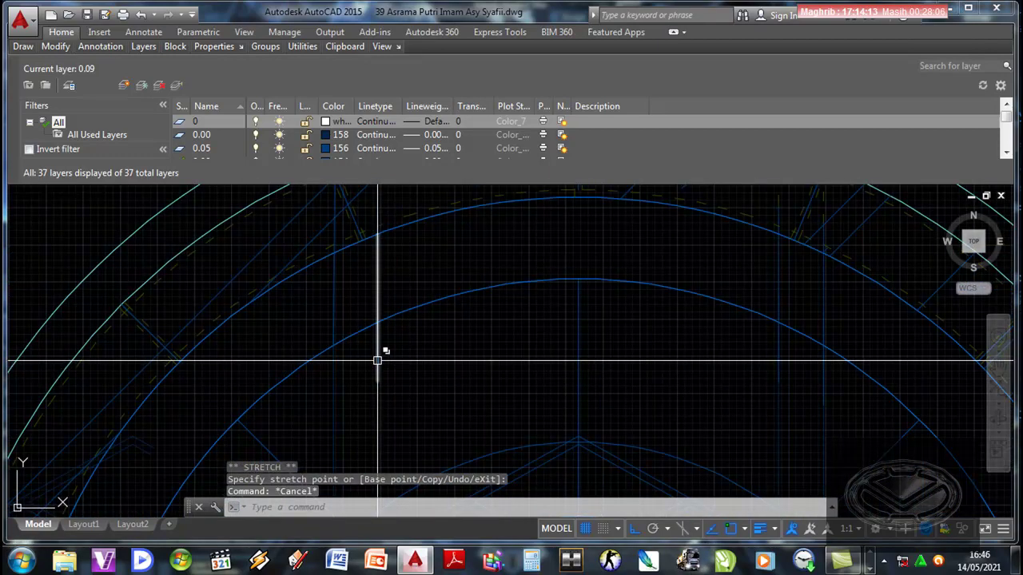
left_click(377, 306)
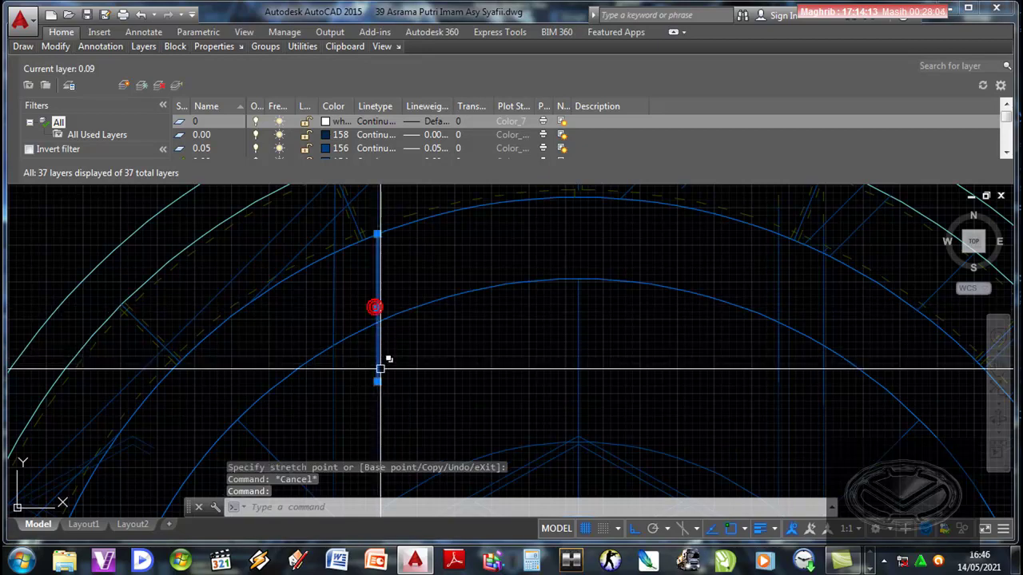
left_click(378, 382)
left_click(378, 322)
key("Escape")
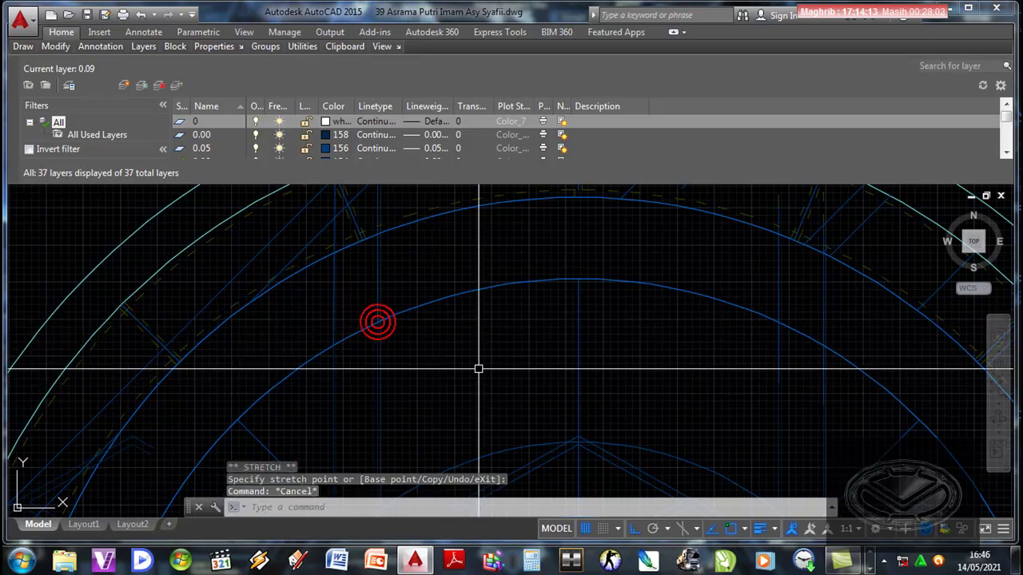
middle_click_drag(525, 379, 479, 377)
Step: Grip-stretch the two right-side vertical lines upward toward the arch
left_click(671, 409)
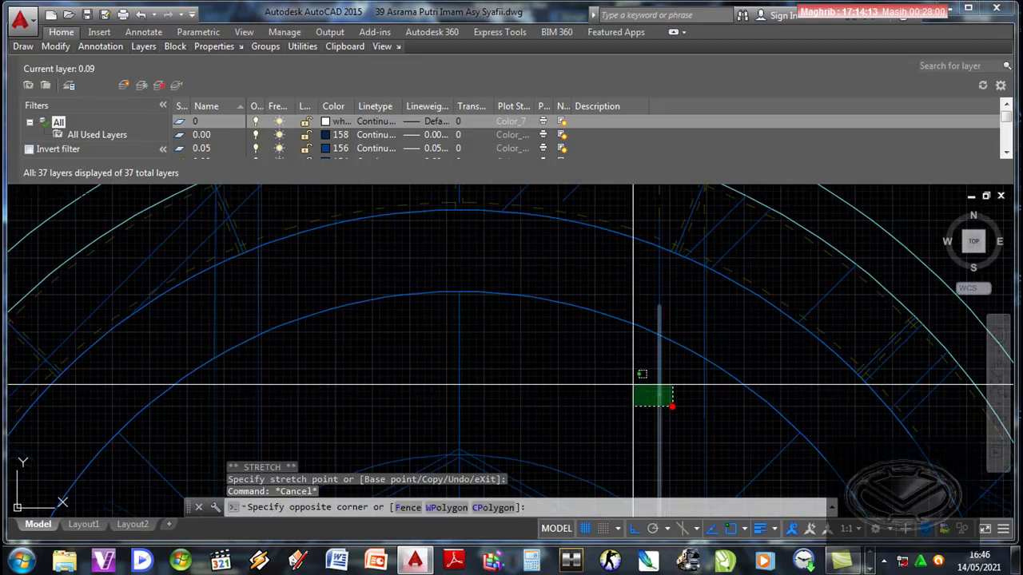
left_click(624, 382)
left_click(659, 394)
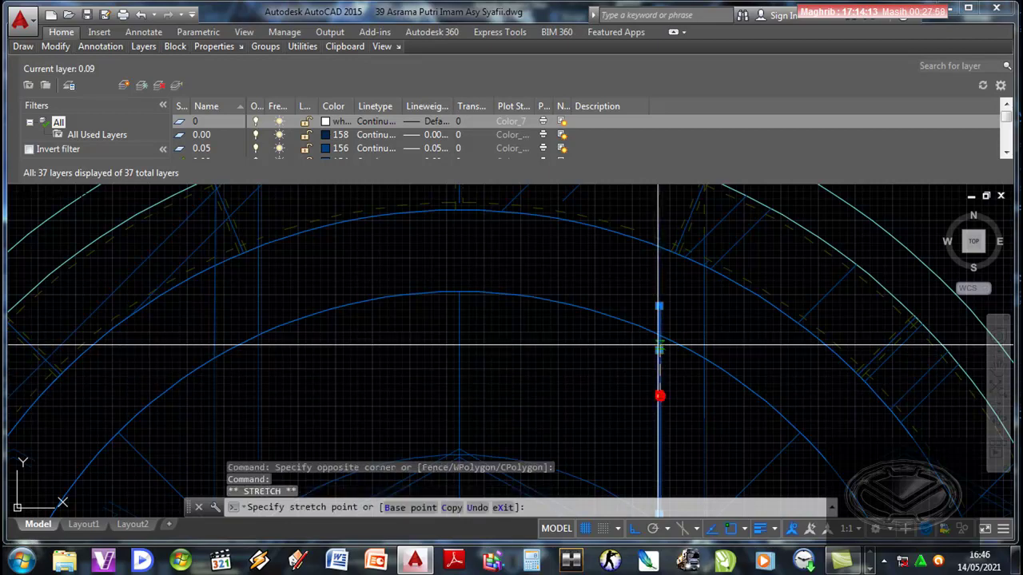
left_click(658, 335)
left_click(712, 424)
left_click(695, 401)
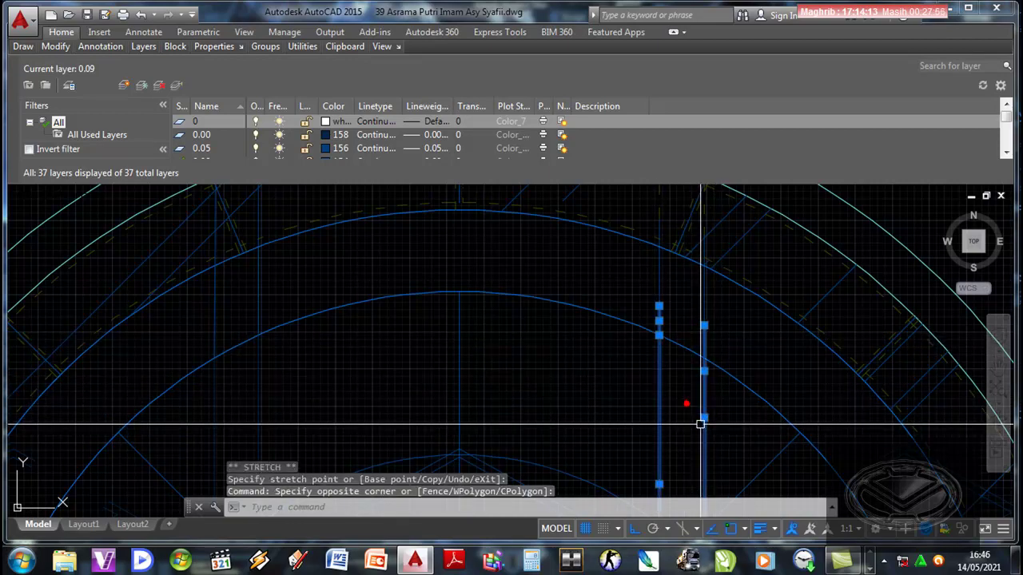
left_click(703, 418)
left_click(703, 359)
middle_click_drag(703, 358, 693, 408)
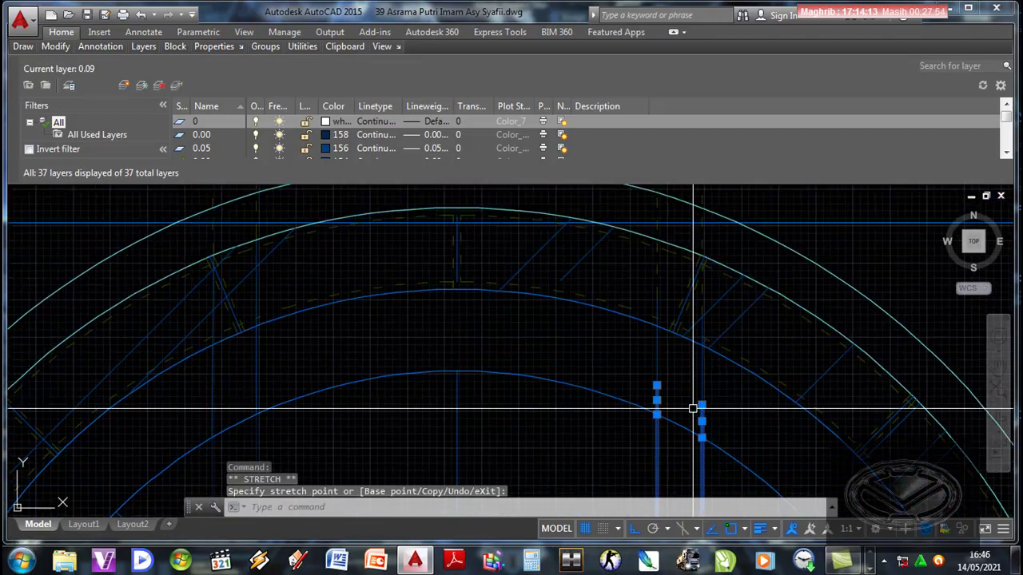
left_click(672, 392)
Step: Stretch the left line's top end up to snap on the outer arch
left_click(662, 375)
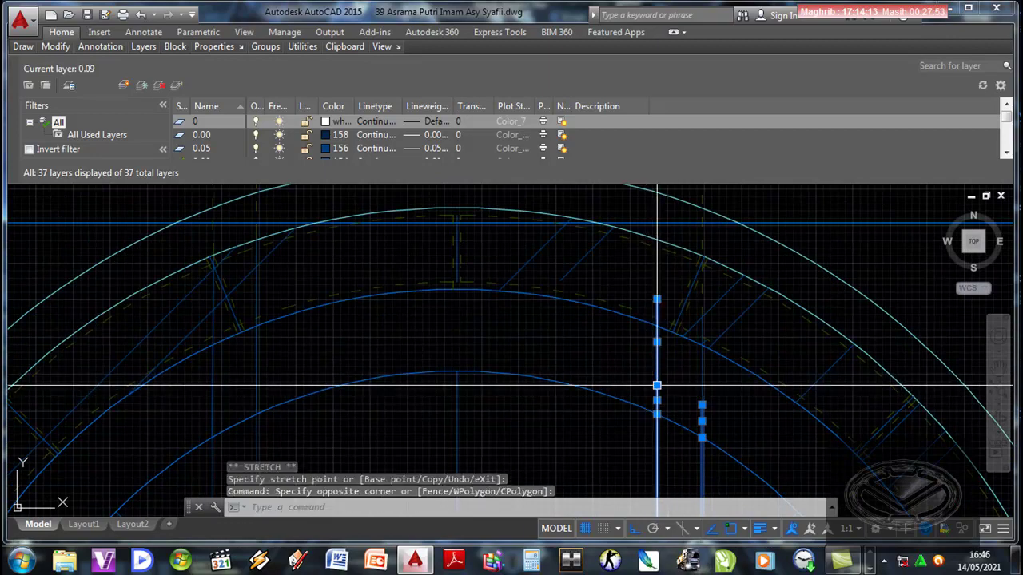
left_click(657, 385)
left_click(656, 385)
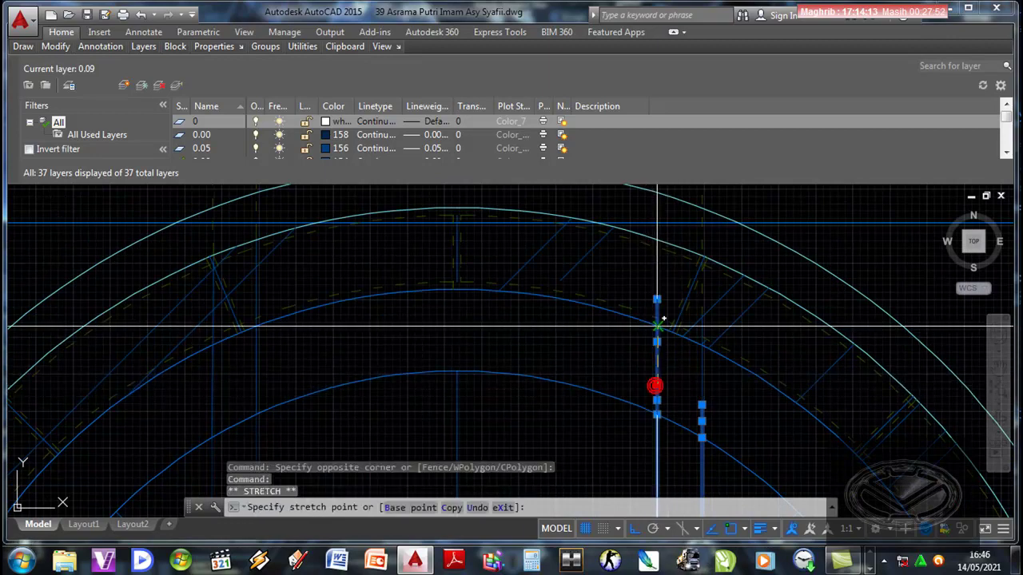
left_click(711, 413)
left_click(701, 408)
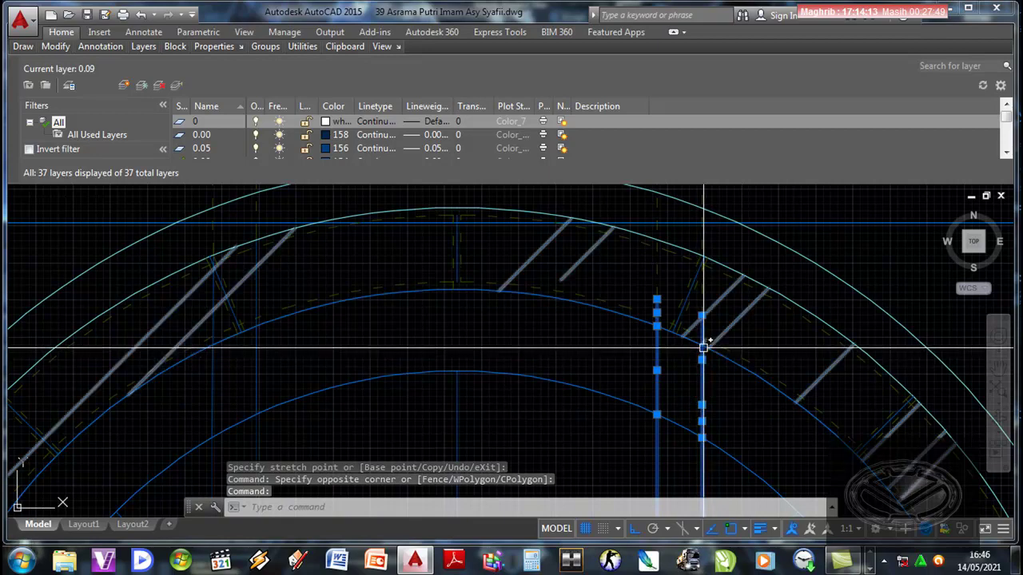
left_click(718, 410)
left_click(702, 405)
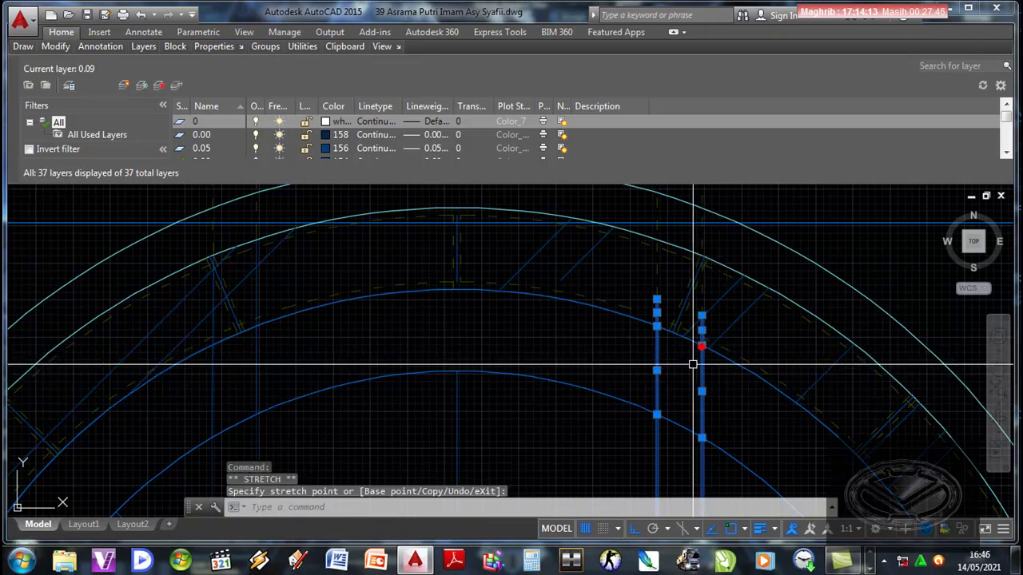
scroll(692, 364, "up", 2)
scroll(663, 361, "up", 2)
left_click(648, 359)
left_click(635, 335)
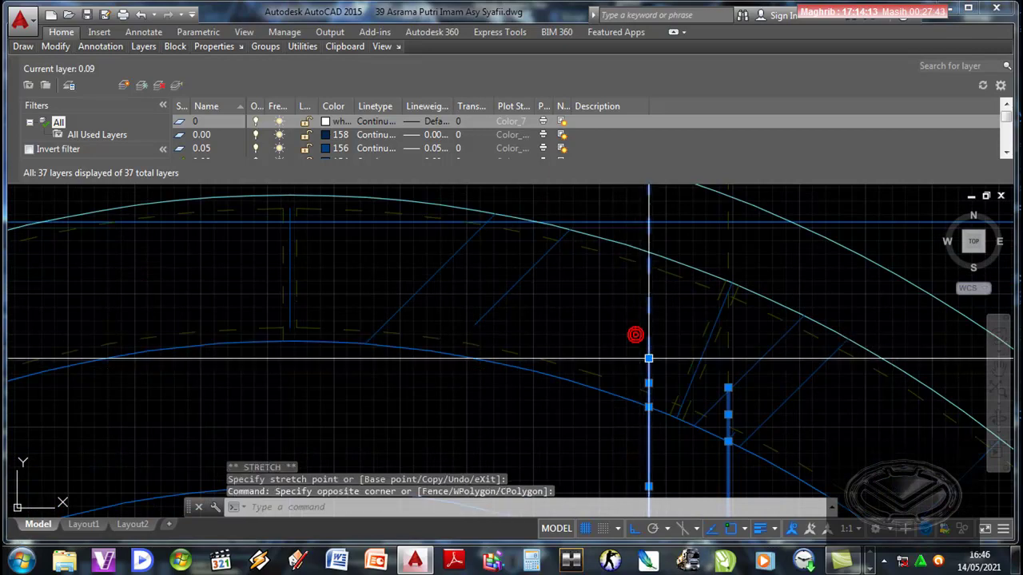
left_click(647, 359)
left_click(648, 252)
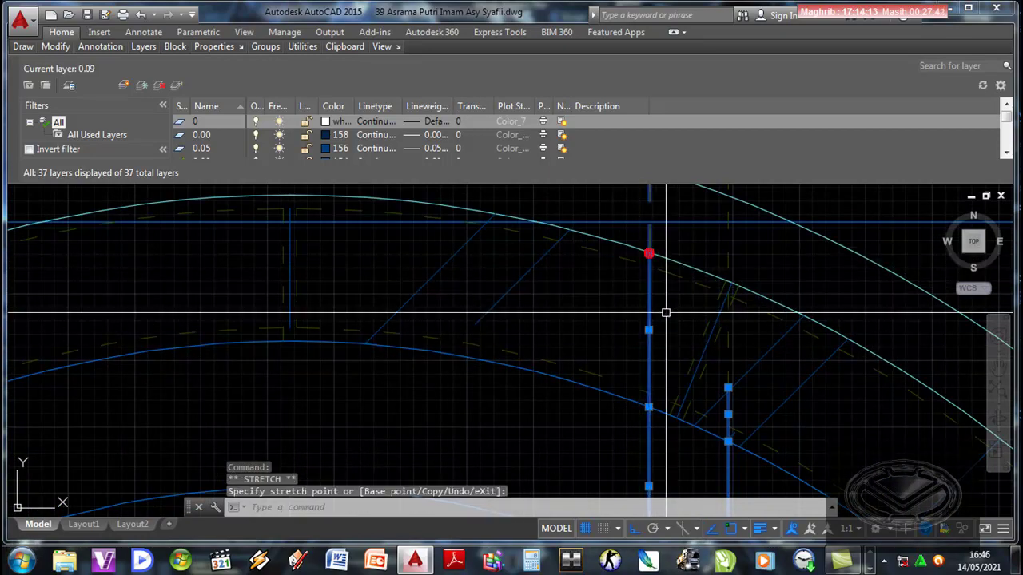
Step: Stretch the right line's top end toward the outer arch, then cancel the leftover stretch
scroll(726, 388, "up", 3)
scroll(711, 390, "up", 2)
scroll(711, 390, "up", 2)
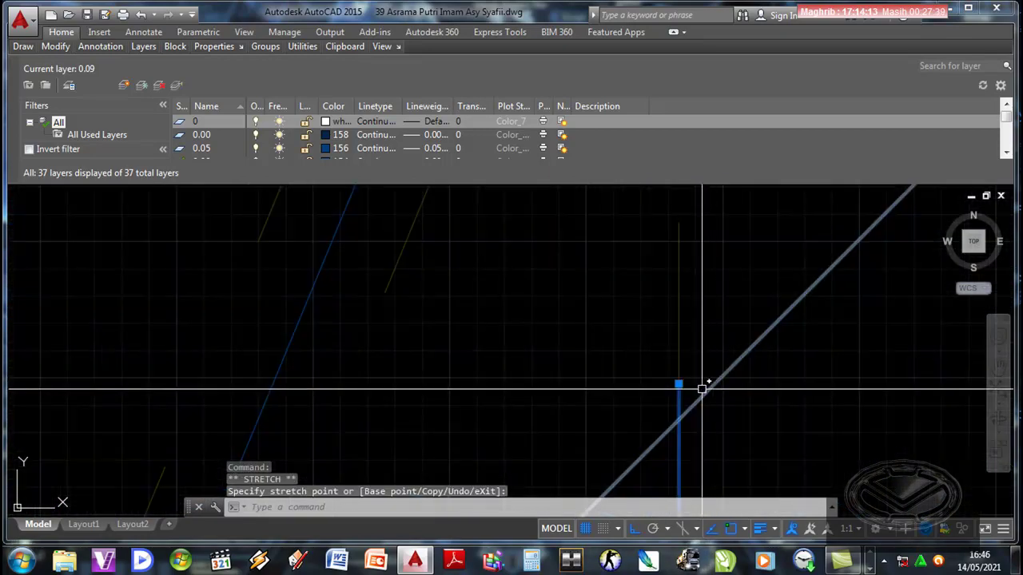
left_click(703, 388)
left_click(697, 388)
left_click(656, 354)
left_click(678, 384)
scroll(678, 381, "down", 3)
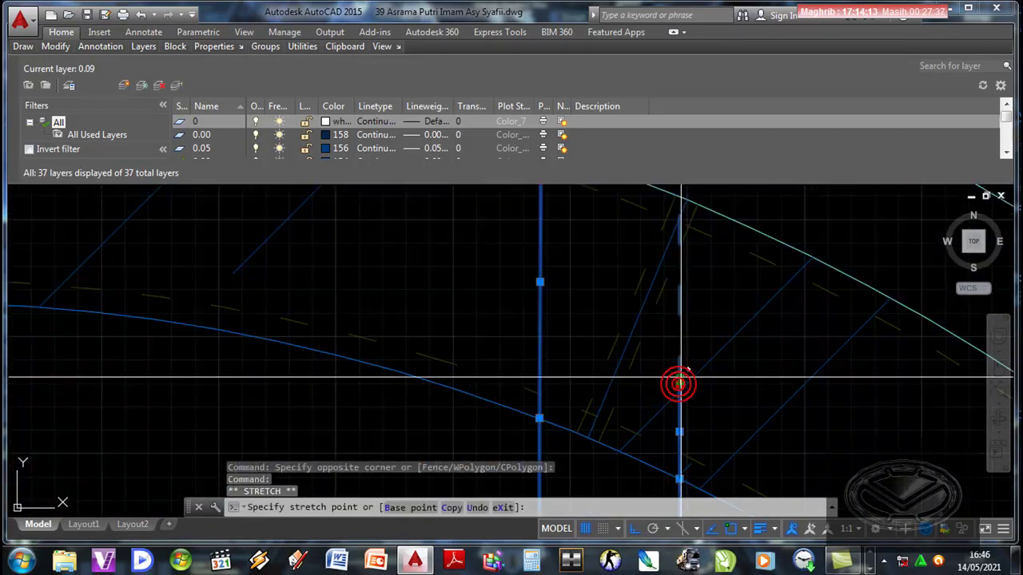
scroll(683, 321, "up", 2)
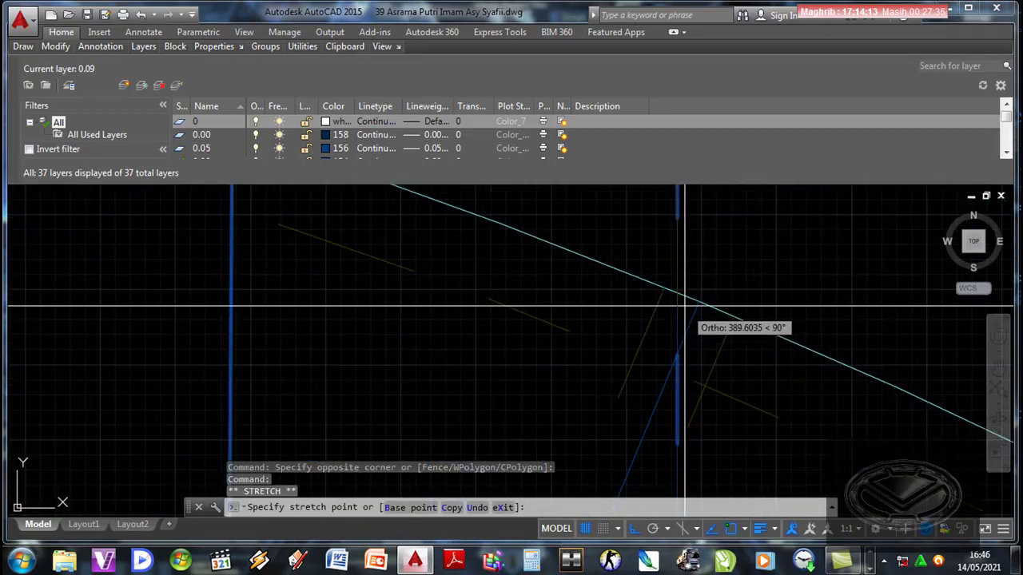
scroll(677, 297, "down", 3)
scroll(677, 297, "down", 2)
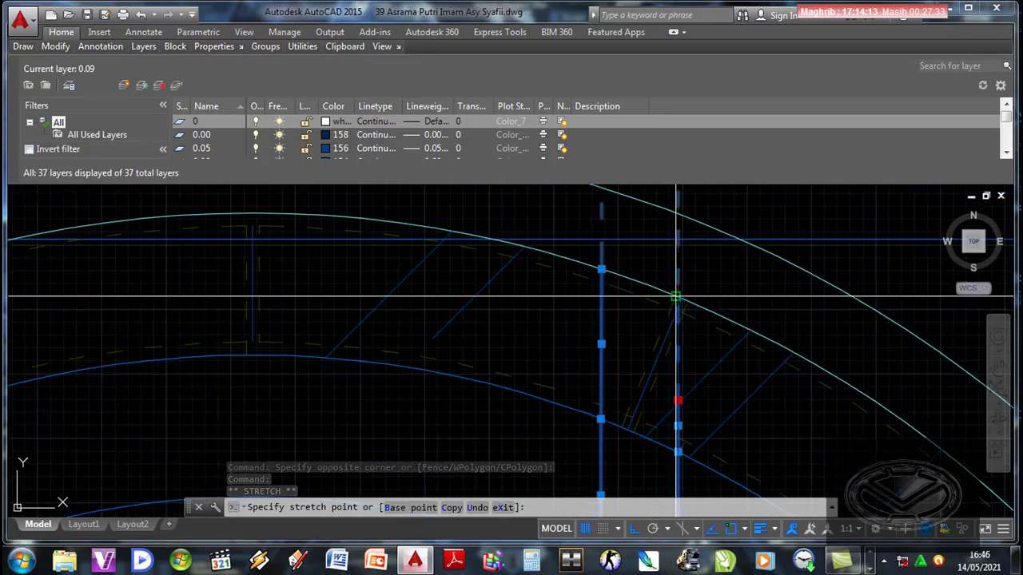
scroll(677, 297, "down", 2)
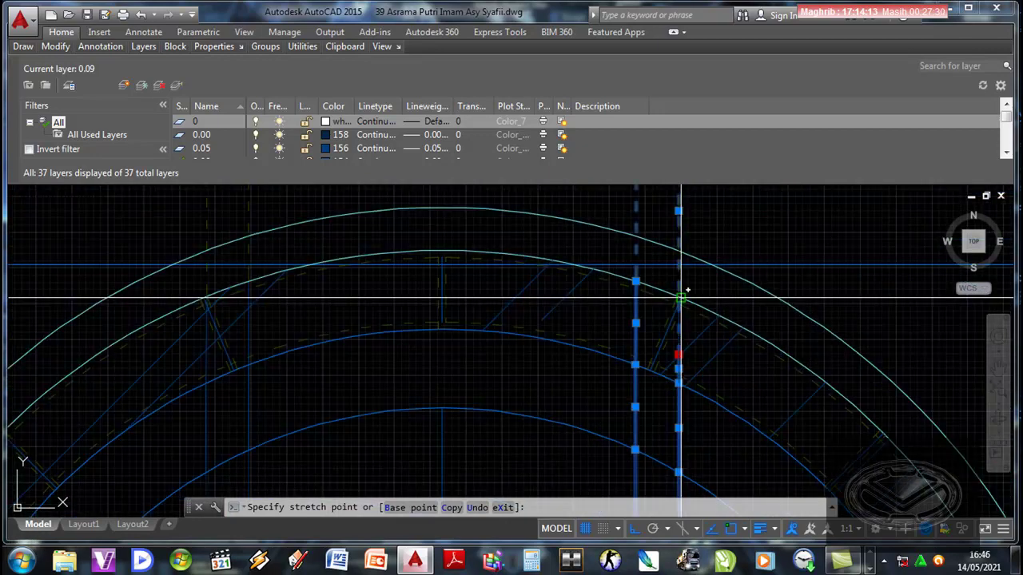
scroll(678, 297, "down", 2)
scroll(678, 297, "up", 3)
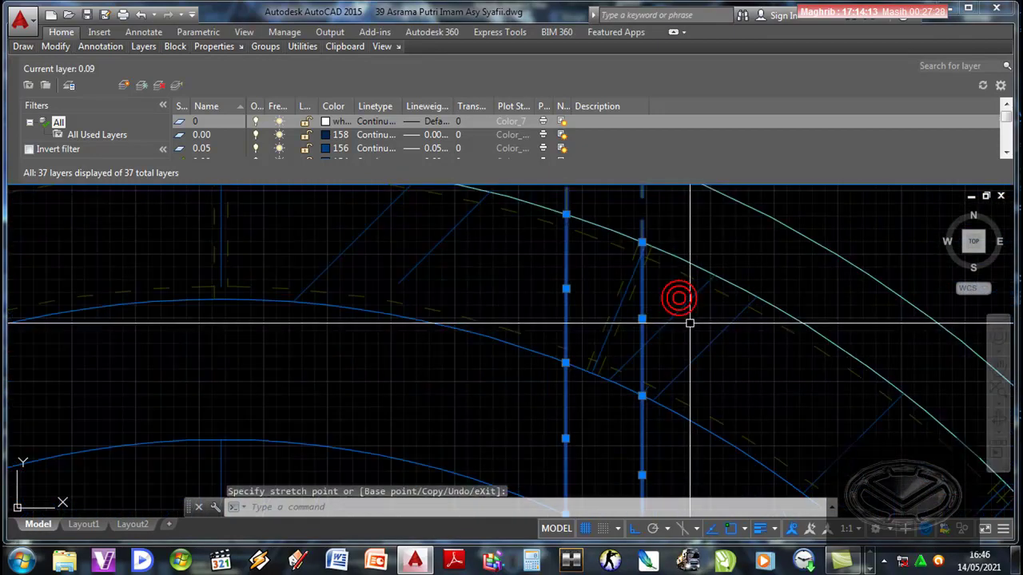
key("Escape")
scroll(691, 343, "down", 3)
middle_click_drag(694, 352, 640, 400)
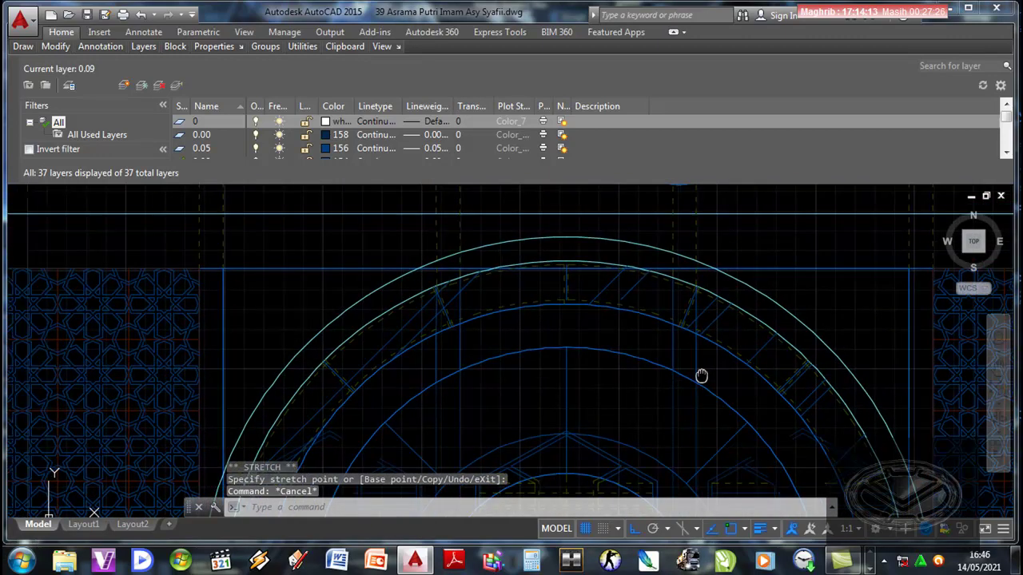
Step: Copy an existing arch line's properties onto three new lines with MATCHPROP, then save
type("MA")
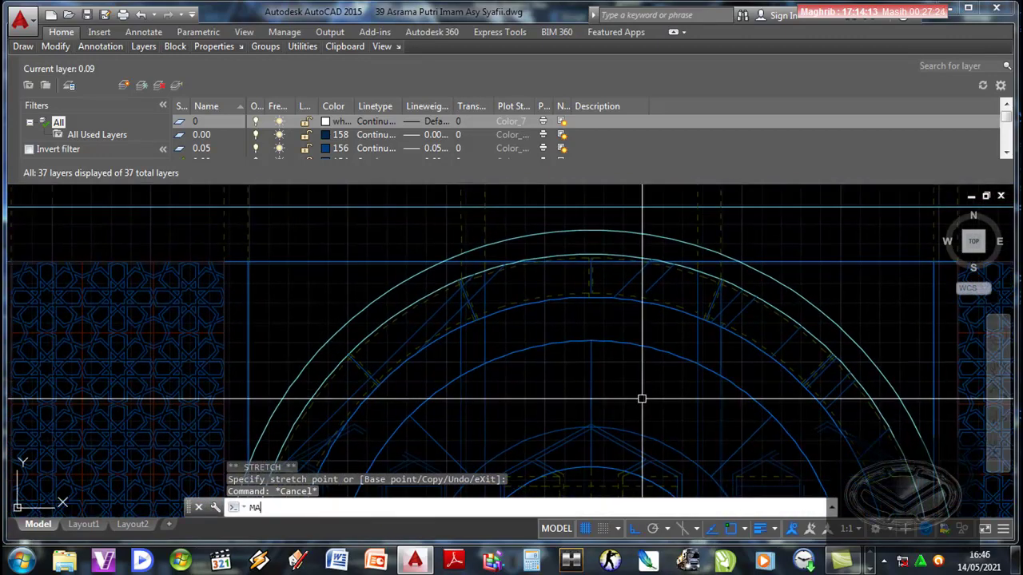
key("Return")
scroll(489, 299, "up", 5)
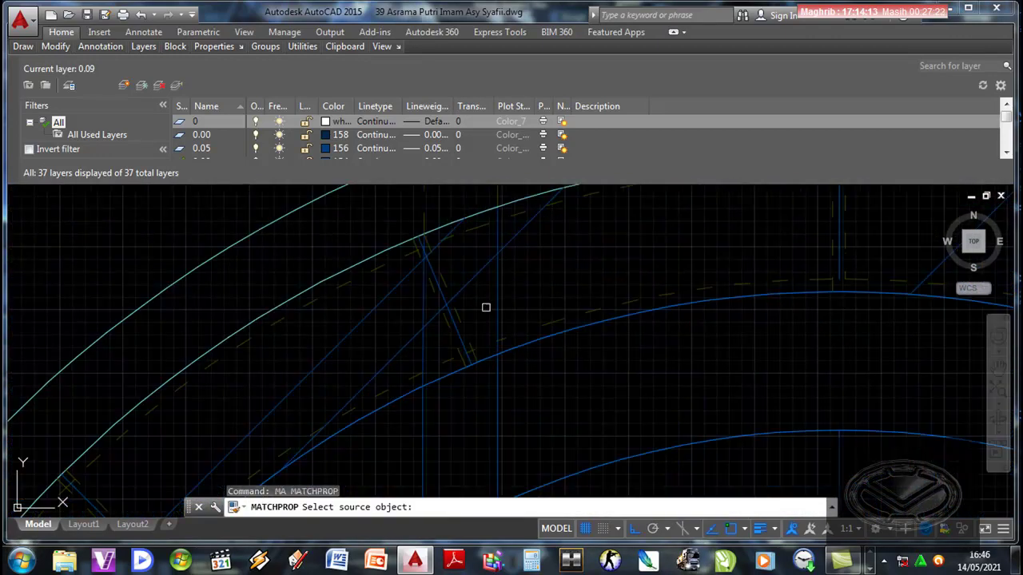
left_click(548, 324)
scroll(585, 350, "down", 3)
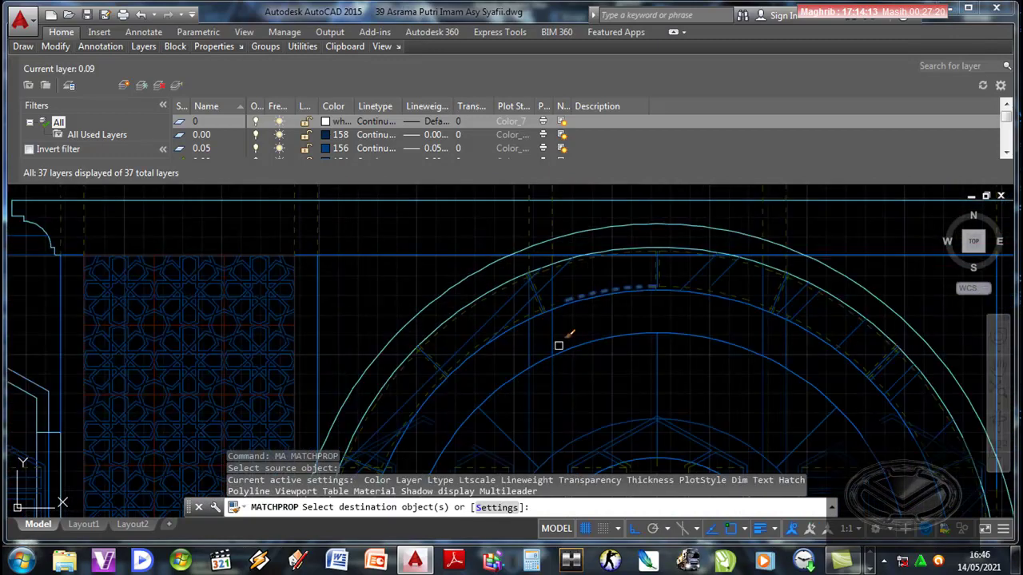
left_click(551, 338)
left_click(525, 352)
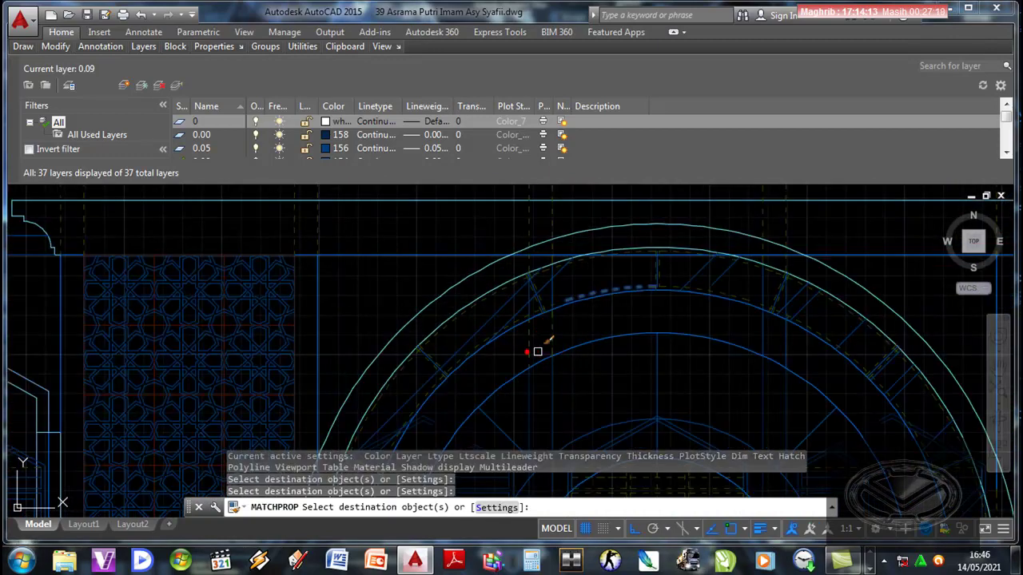
left_click(764, 334)
scroll(707, 347, "down", 4)
middle_click_drag(708, 347, 678, 358)
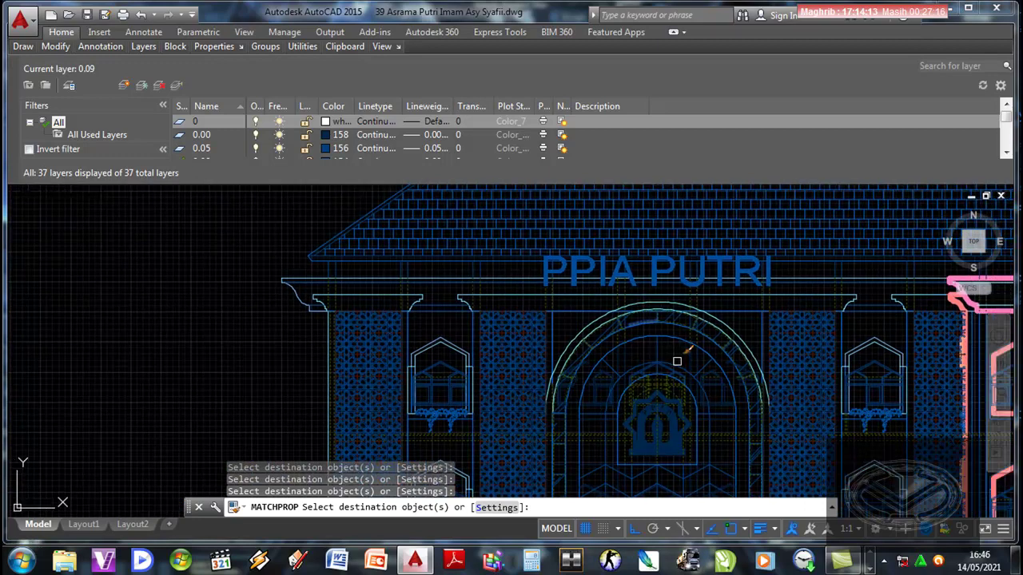
scroll(660, 373, "up", 2)
key("Return")
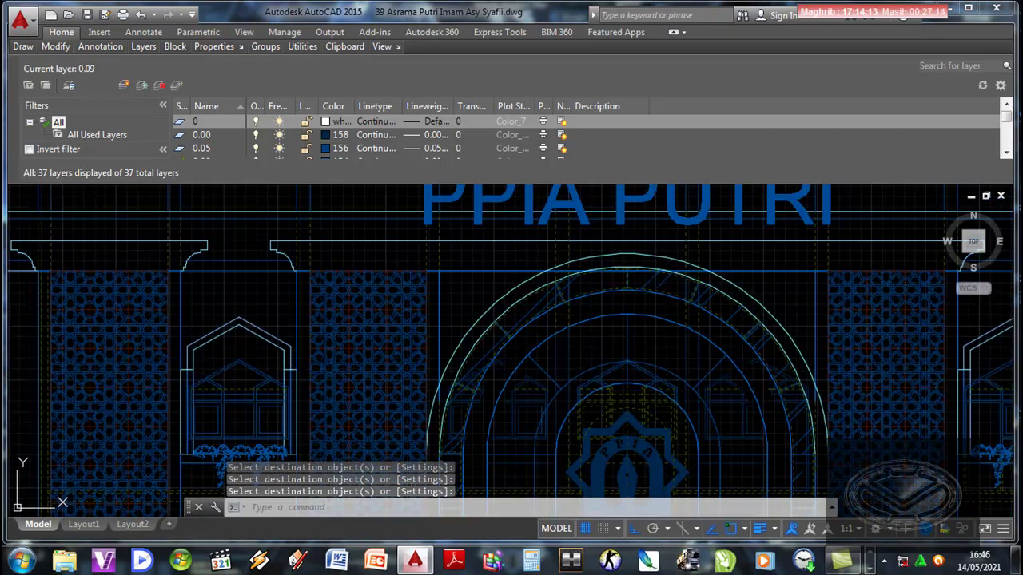
key("ctrl+s")
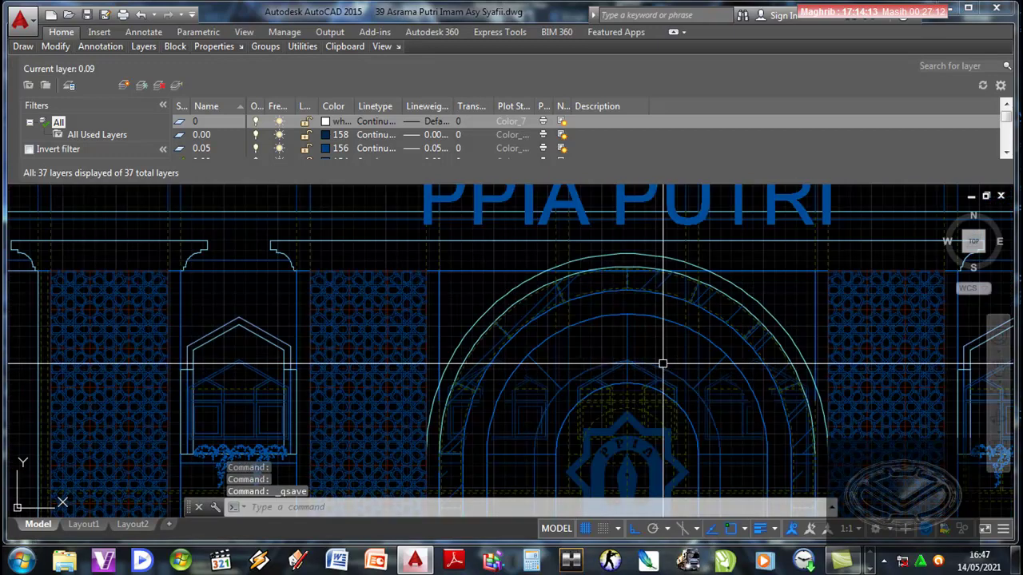
scroll(521, 393, "up", 3)
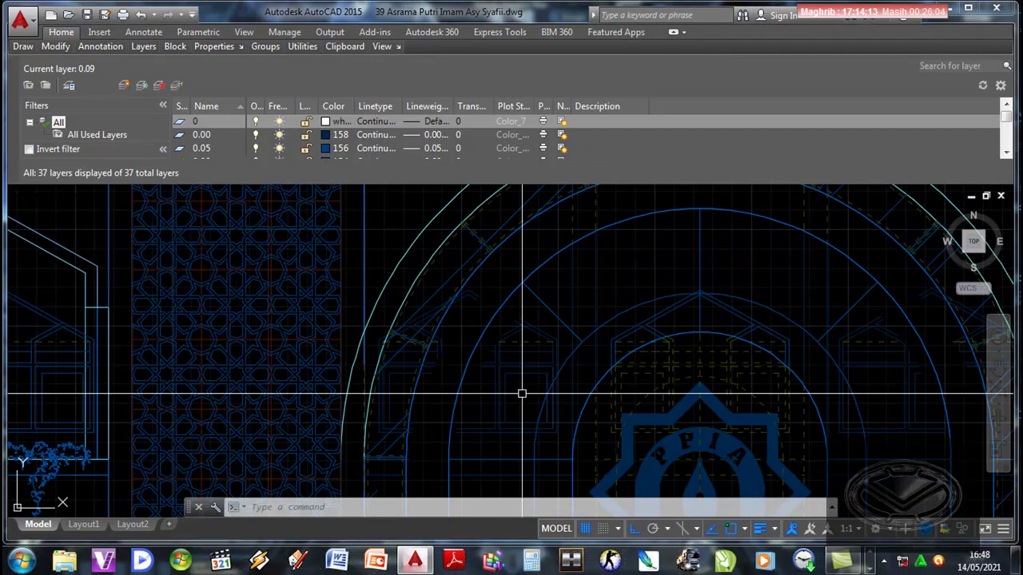
Step: Mirror five new vertical lines across the first vertical axis, keeping the originals
type("M")
left_click(516, 393)
scroll(516, 392, "up", 2)
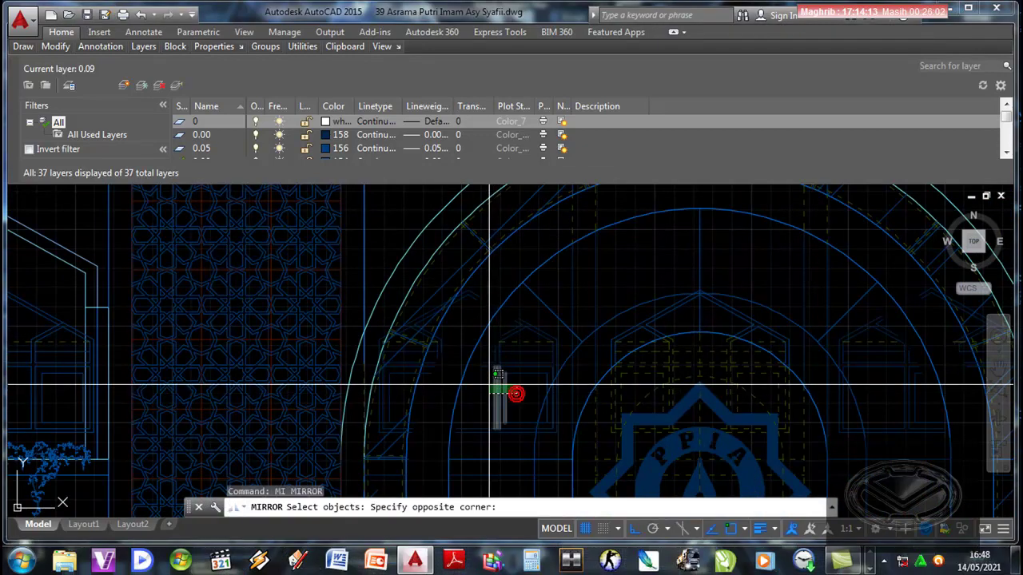
scroll(512, 388, "up", 3)
left_click(488, 385)
left_click_drag(575, 374, 503, 349)
scroll(500, 348, "down", 3)
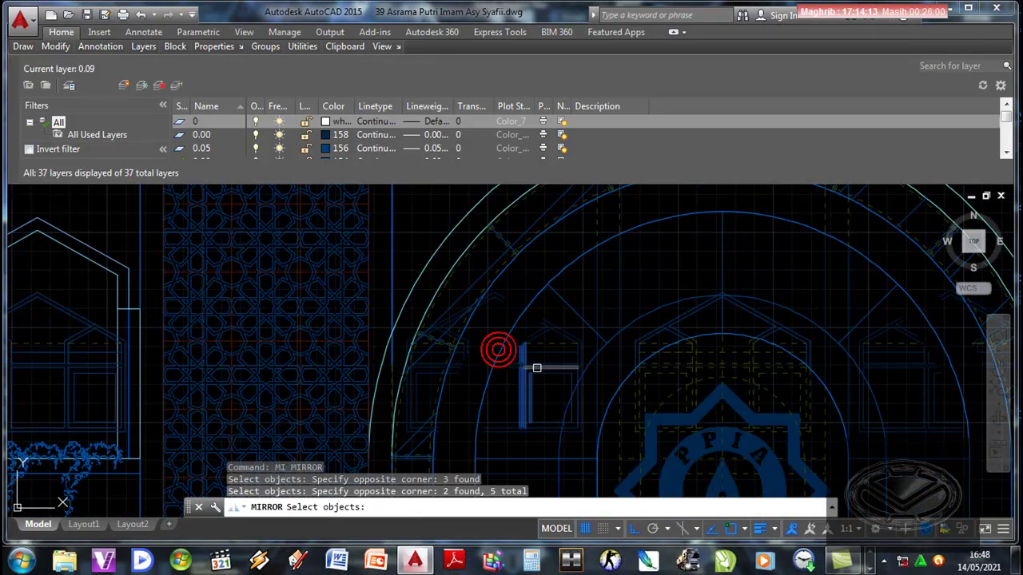
scroll(527, 383, "up", 1)
scroll(492, 327, "up", 3)
key("Return")
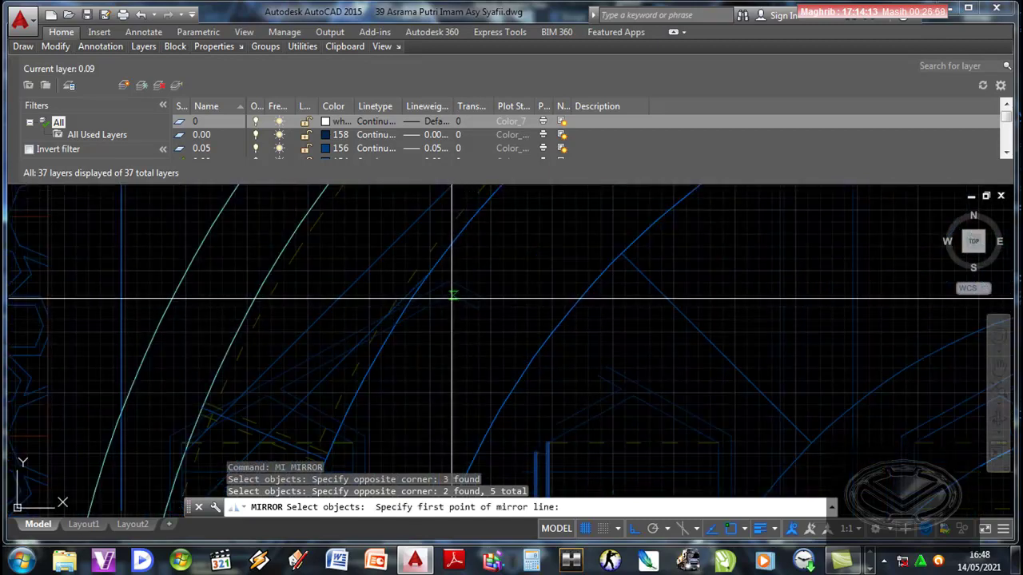
left_click(449, 295)
left_click(455, 370)
scroll(480, 335, "down", 4)
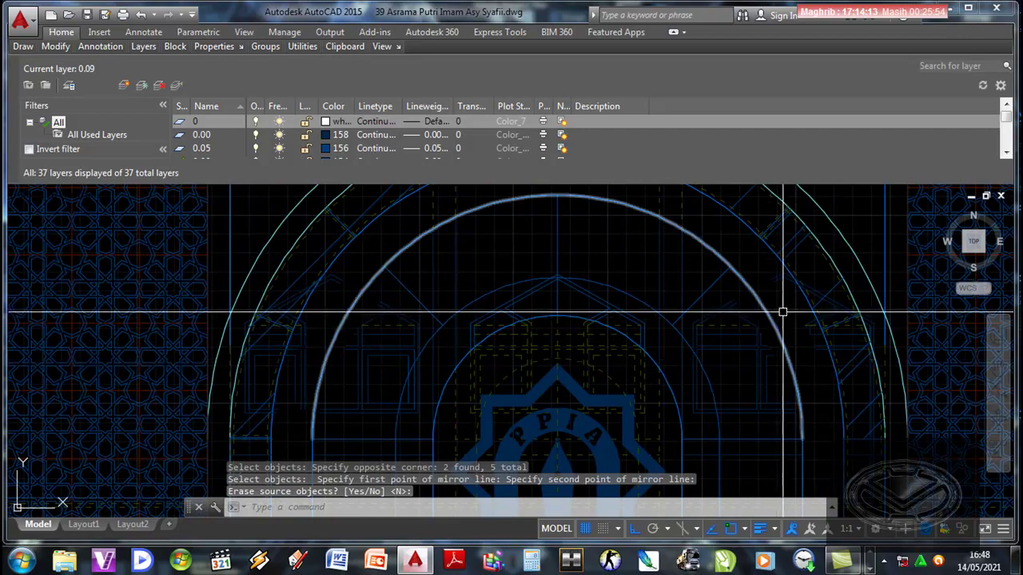
scroll(642, 330, "up", 2)
key("Return")
key("Return")
Step: Mirror five more lines across a second vertical axis, keep the originals, and save
left_click(634, 390)
left_click(589, 369)
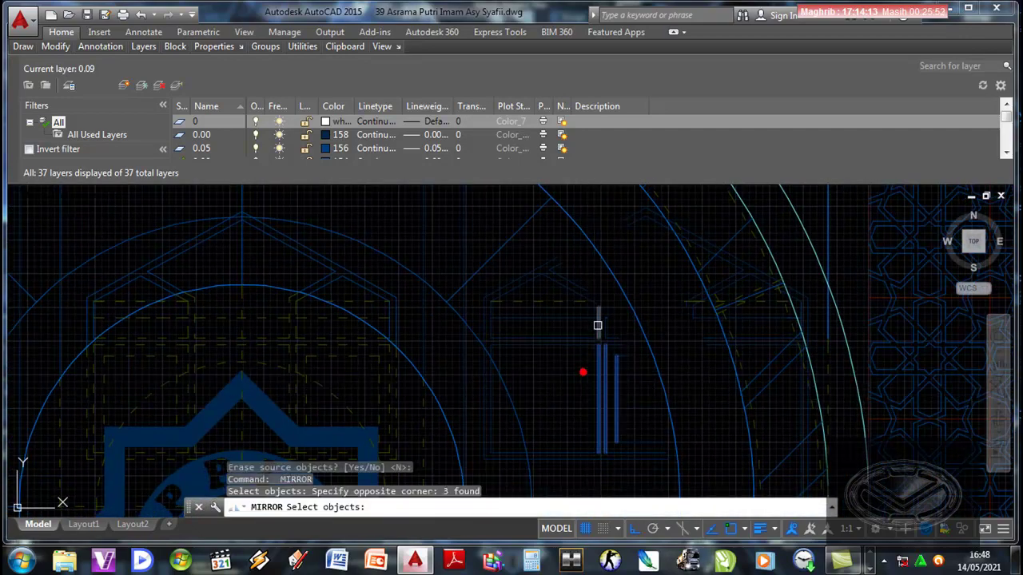
scroll(587, 363, "up", 2)
left_click(578, 325)
left_click(583, 334)
scroll(582, 334, "down", 3)
middle_click_drag(583, 334, 577, 434)
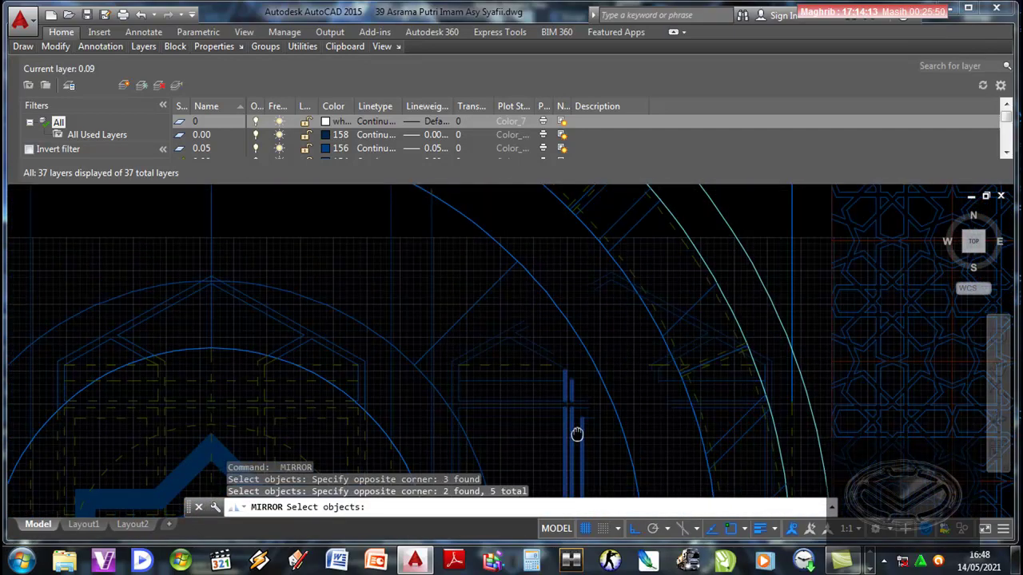
scroll(607, 331, "up", 3)
key("Return")
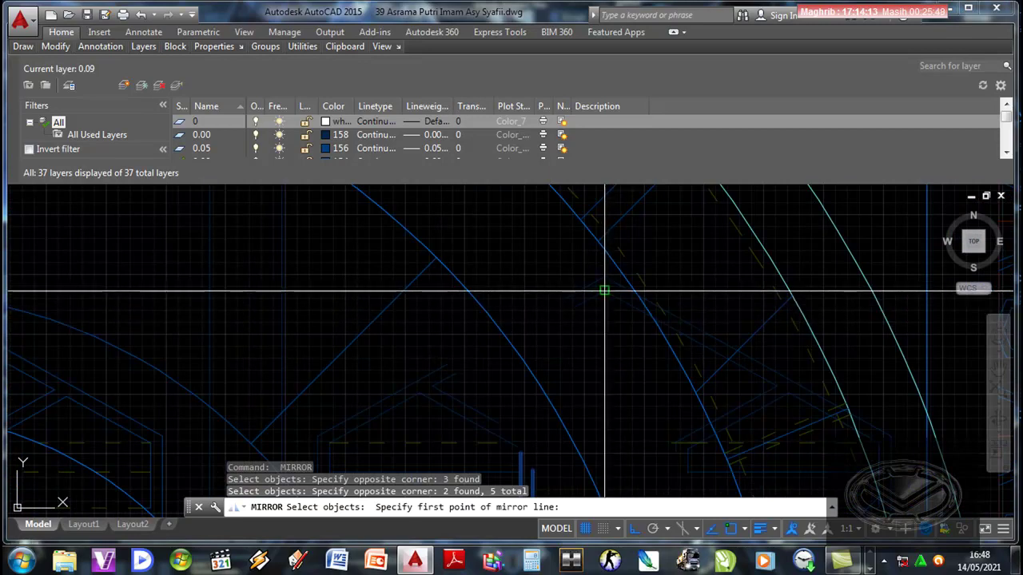
left_click(600, 290)
left_click(603, 347)
key("Return")
scroll(615, 360, "down", 3)
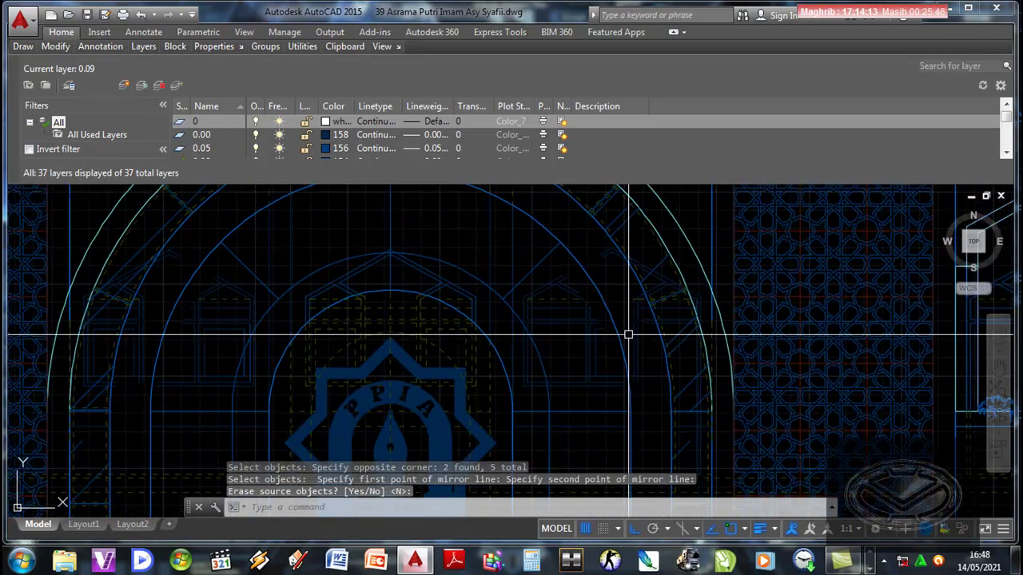
scroll(623, 344, "up", 1)
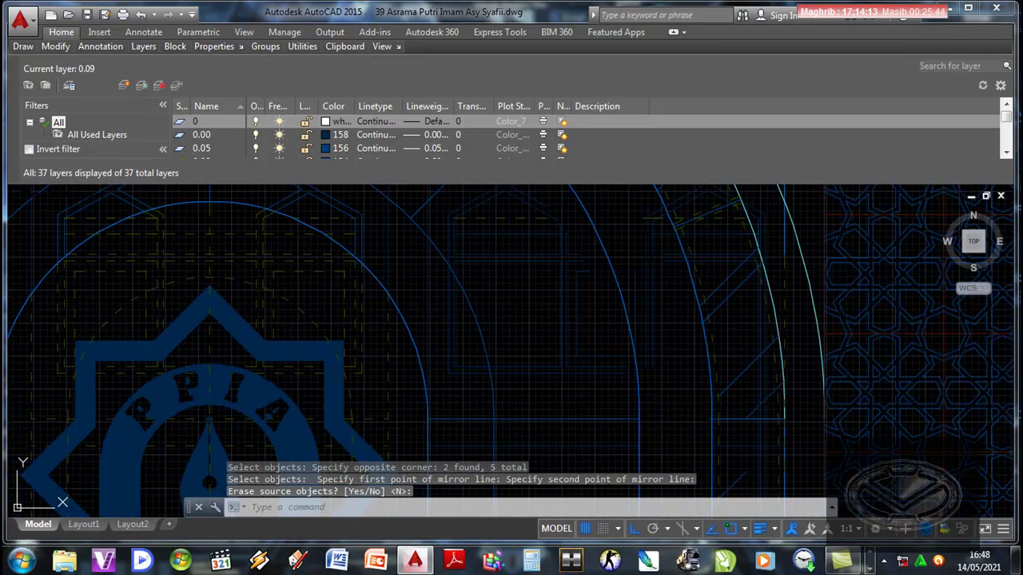
key("ctrl+s")
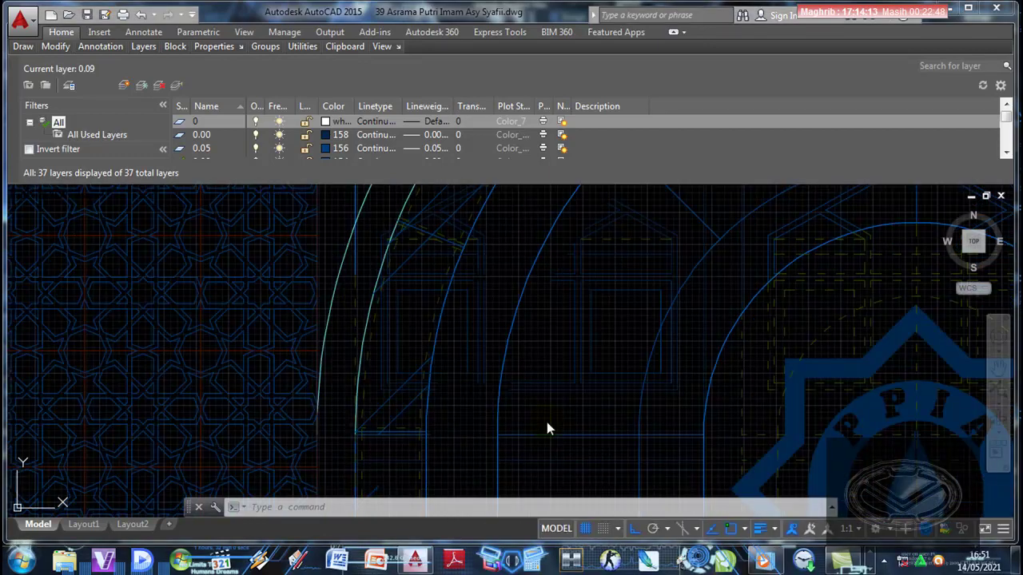
Step: Extend the chosen line ends up to the arch arc with EXTEND
type("EX")
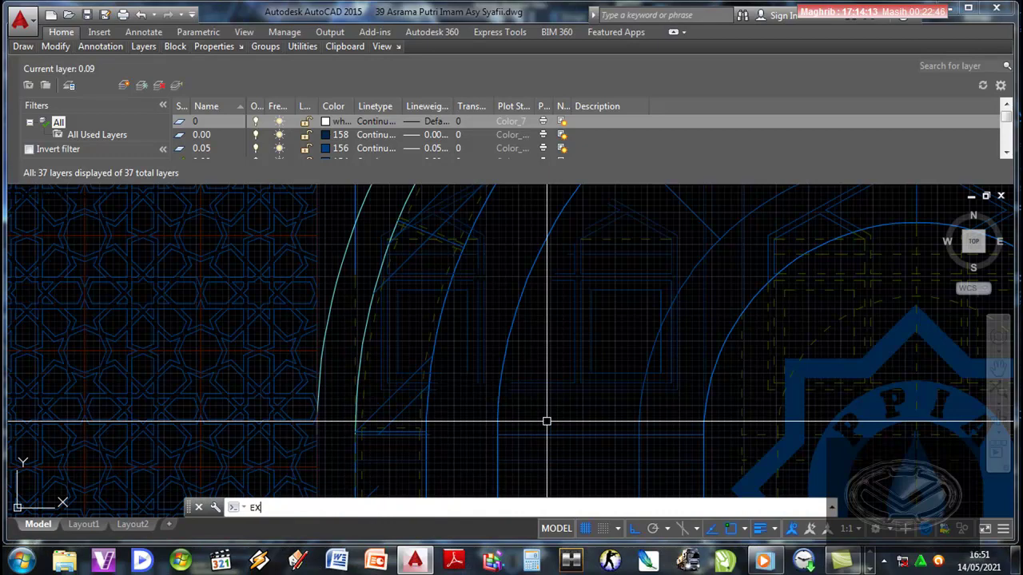
key("Return")
left_click(498, 406)
key("Return")
scroll(532, 404, "up", 3)
left_click_drag(534, 403, 534, 323)
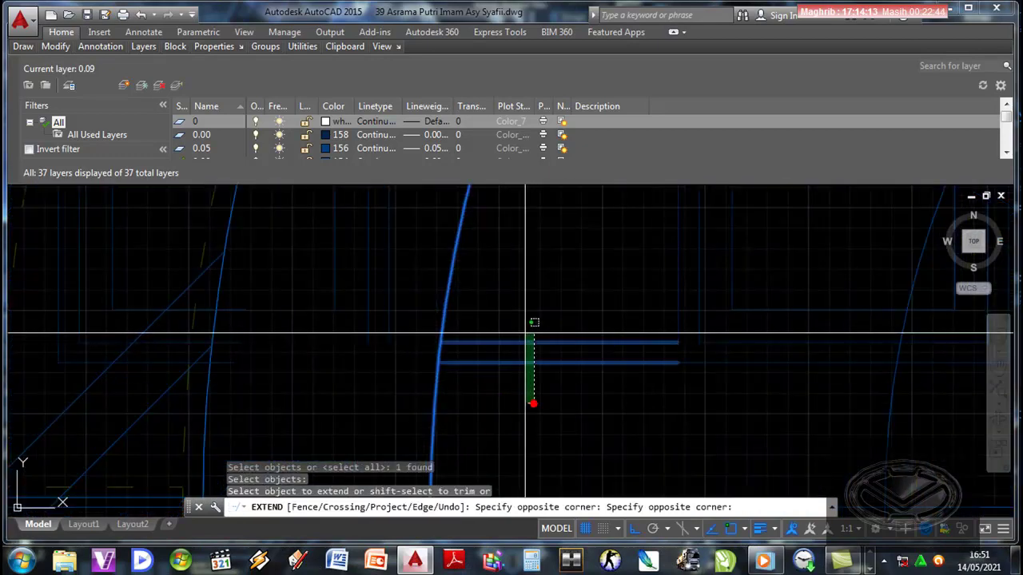
left_click(534, 323)
scroll(527, 330, "down", 3)
scroll(467, 367, "up", 3)
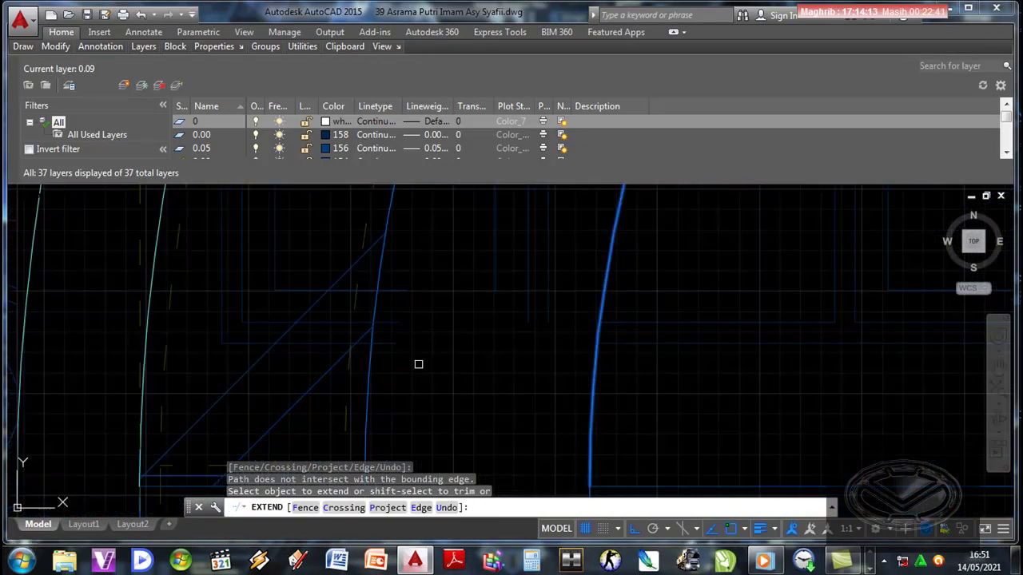
key("Return")
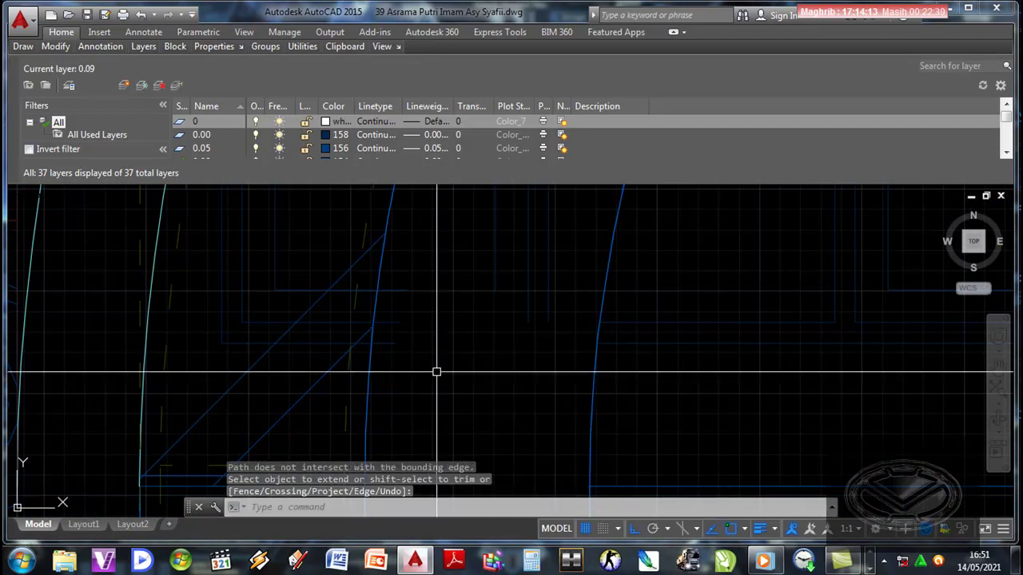
Step: Draw two horizontal lines from the left out to the arch arc
type("l")
key("Return")
left_click(398, 322)
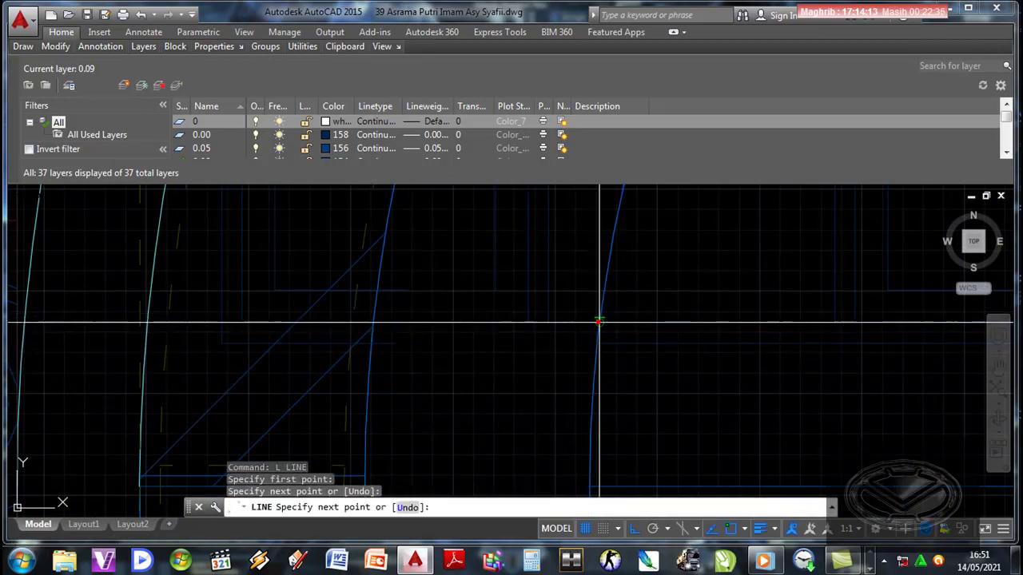
left_click(598, 322)
key("Return")
key("Return")
left_click(394, 344)
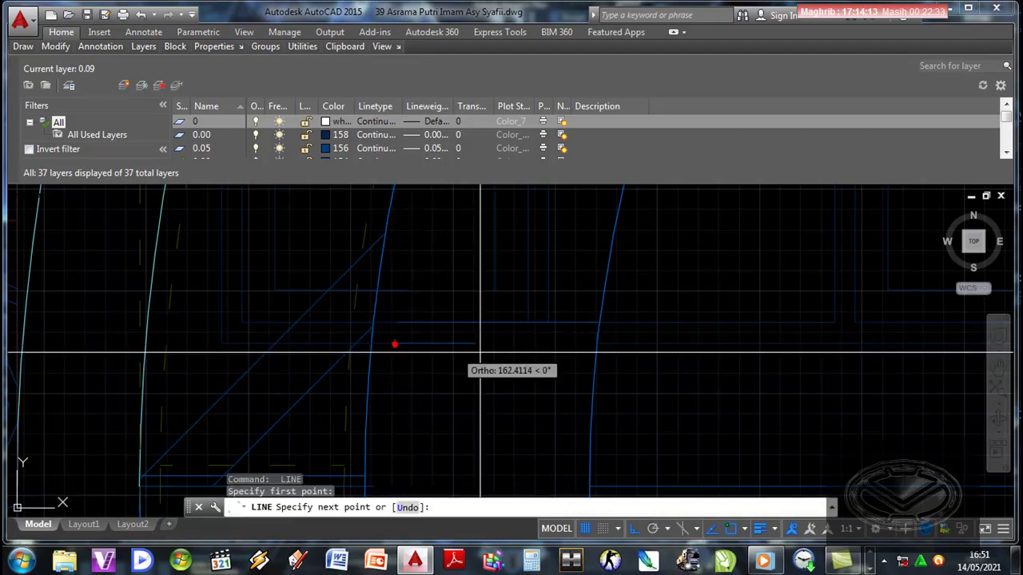
left_click(597, 344)
key("Return")
Step: Reposition the two horizontal lines with their grips, then cancel the adjustment
scroll(416, 366, "up", 2)
scroll(475, 384, "up", 1)
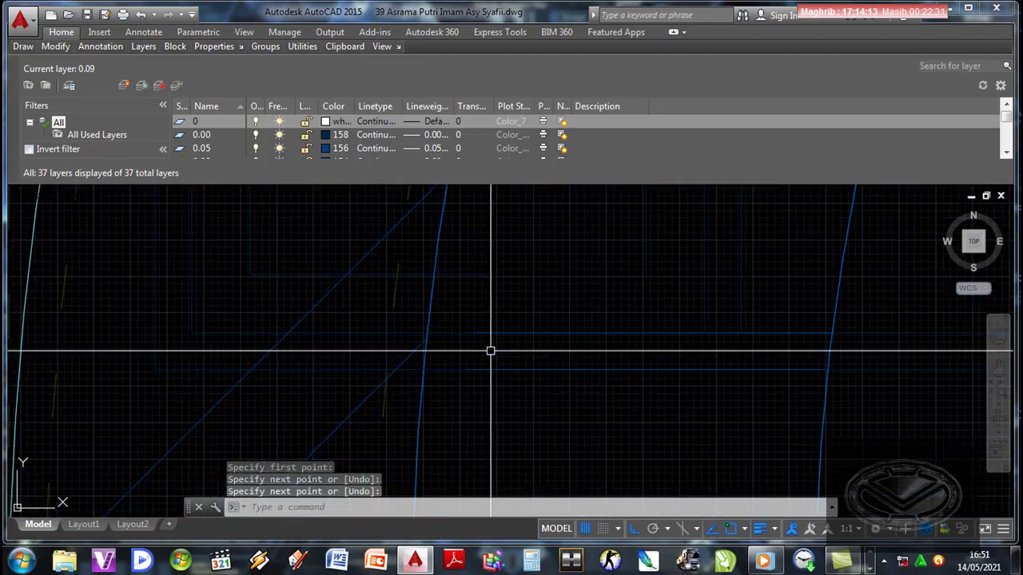
left_click(490, 350)
left_click(457, 328)
left_click(473, 333)
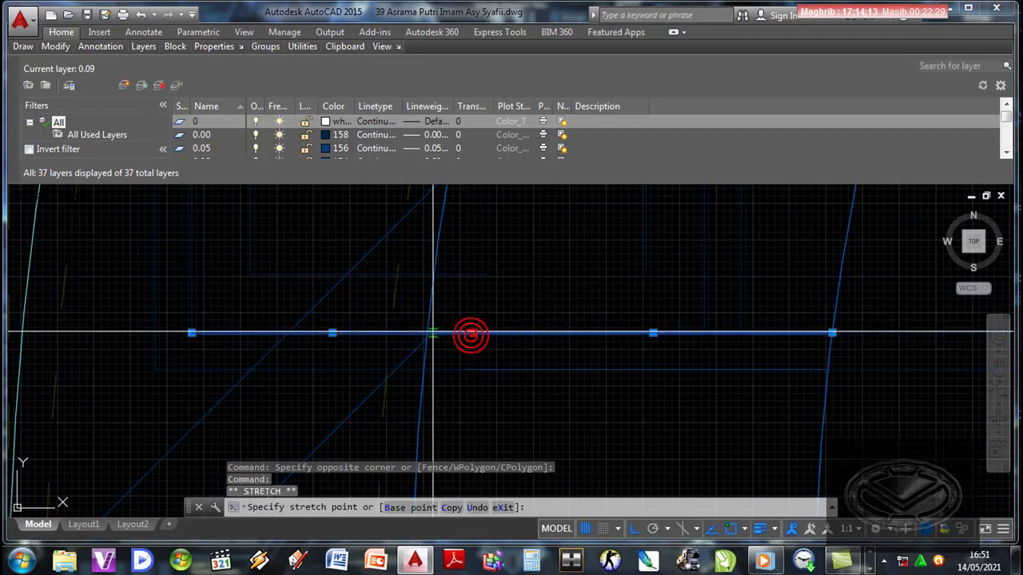
left_click(427, 333)
left_click(507, 395)
left_click(450, 349)
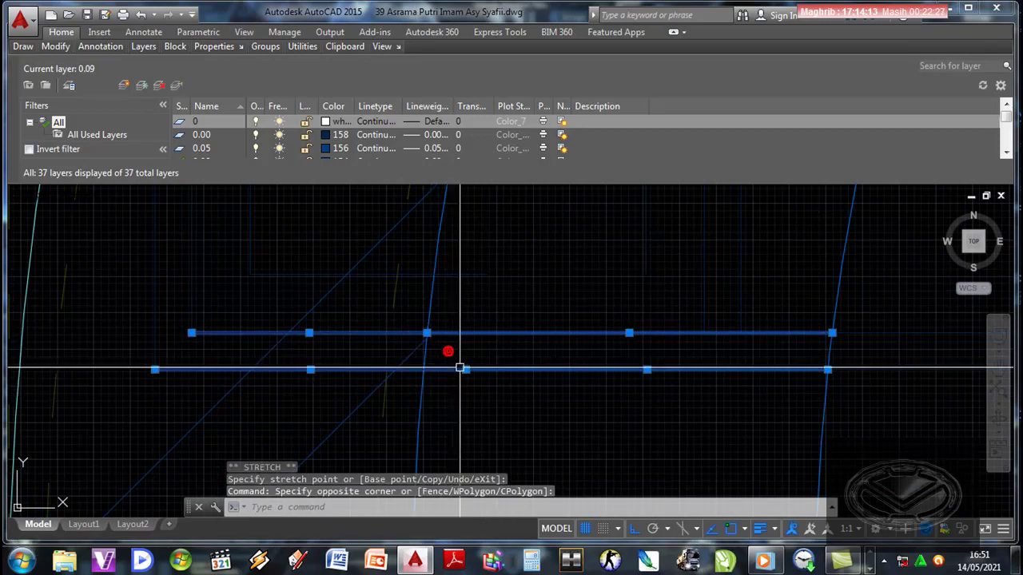
left_click(466, 370)
scroll(466, 370, "down", 3)
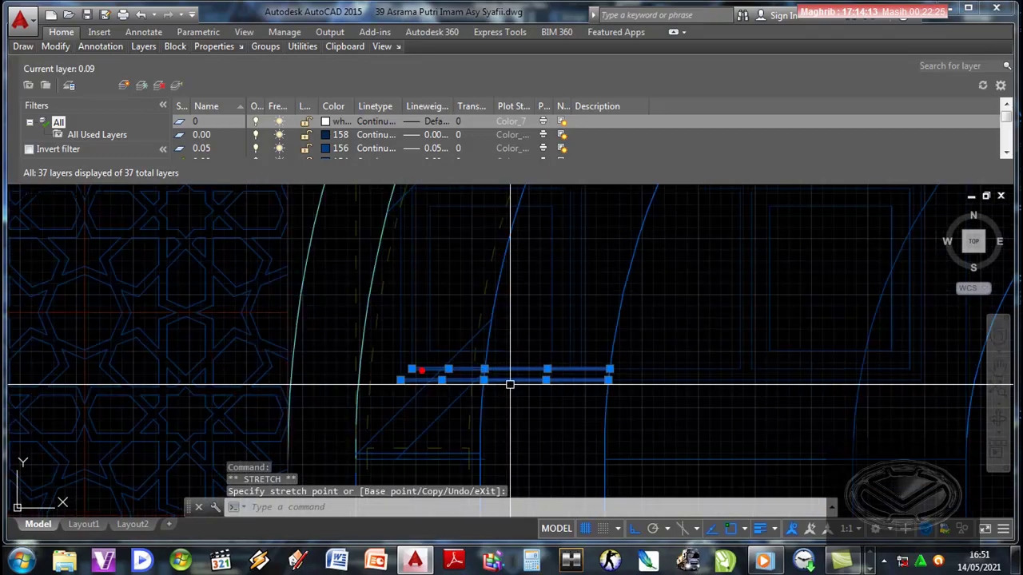
key("Escape")
scroll(511, 383, "up", 3)
mouse_move(512, 384)
middle_mouse_down()
mouse_move(577, 414)
mouse_move(449, 399)
middle_mouse_up()
scroll(480, 416, "down", 3)
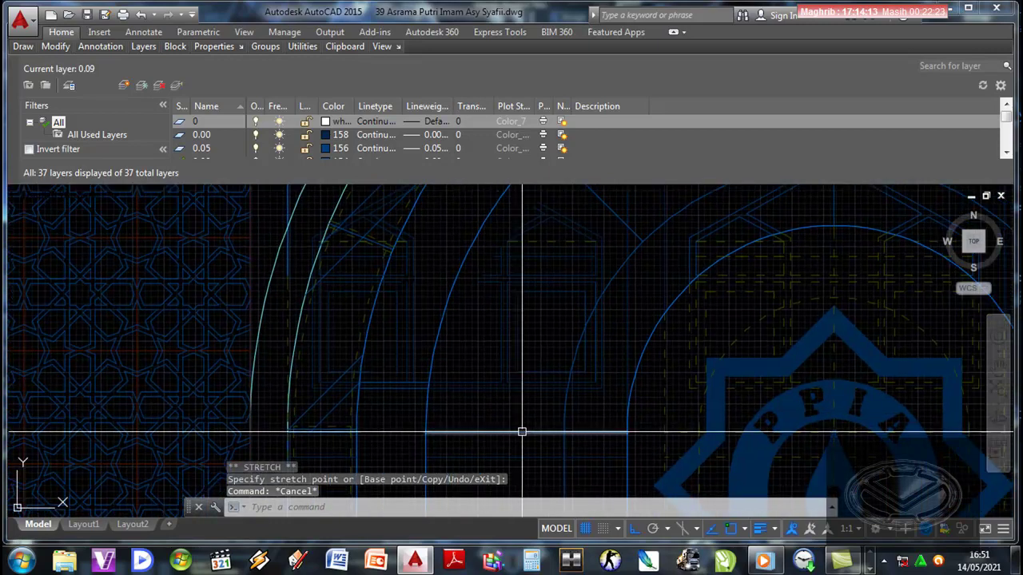
middle_click_drag(517, 441, 486, 420)
scroll(422, 413, "up", 2)
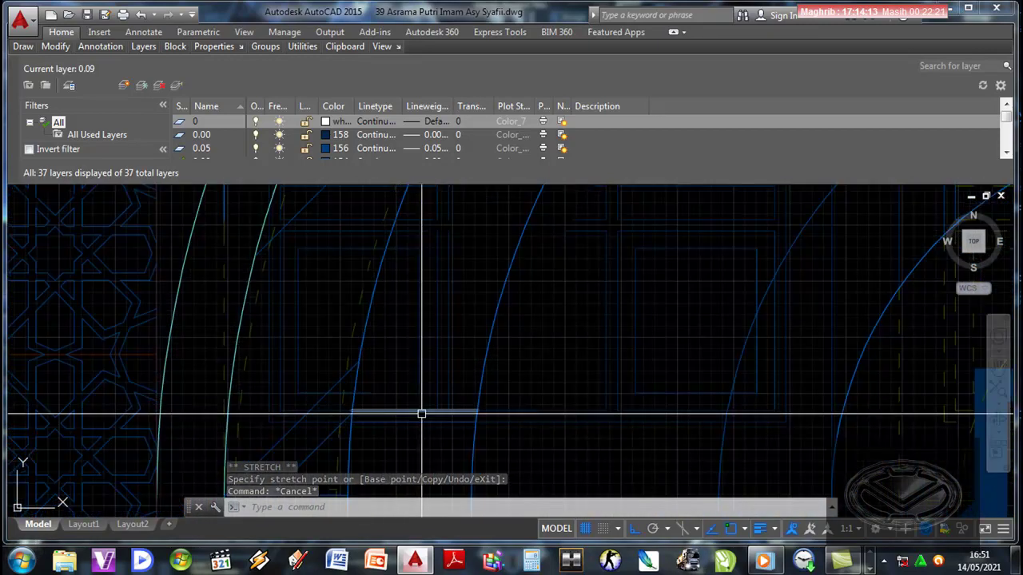
Step: Draw one more short horizontal line near the arch base and save the drawing
type("l")
key("Return")
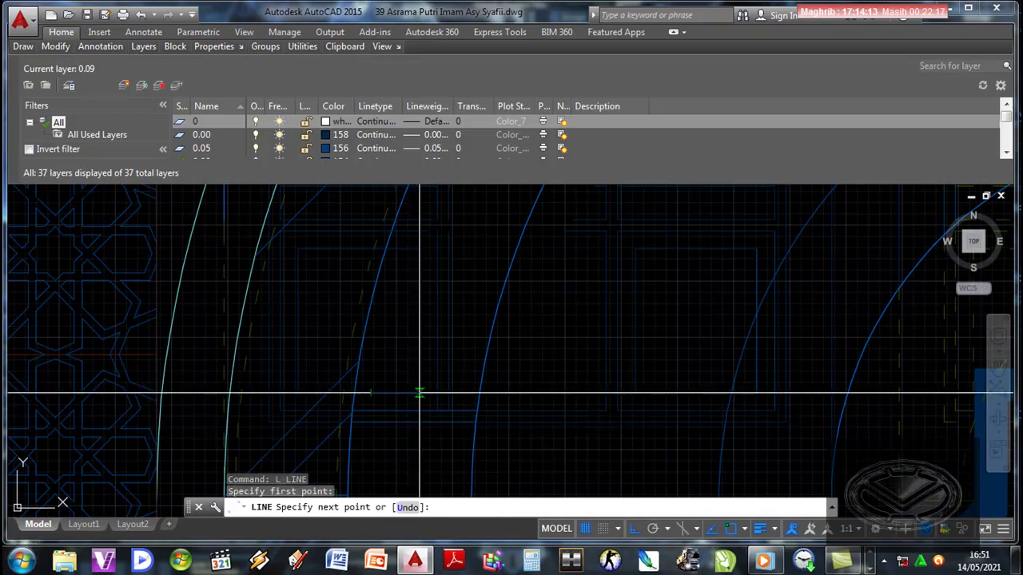
left_click(404, 400)
key("Return")
scroll(381, 395, "up", 2)
left_click(381, 394)
left_click(352, 349)
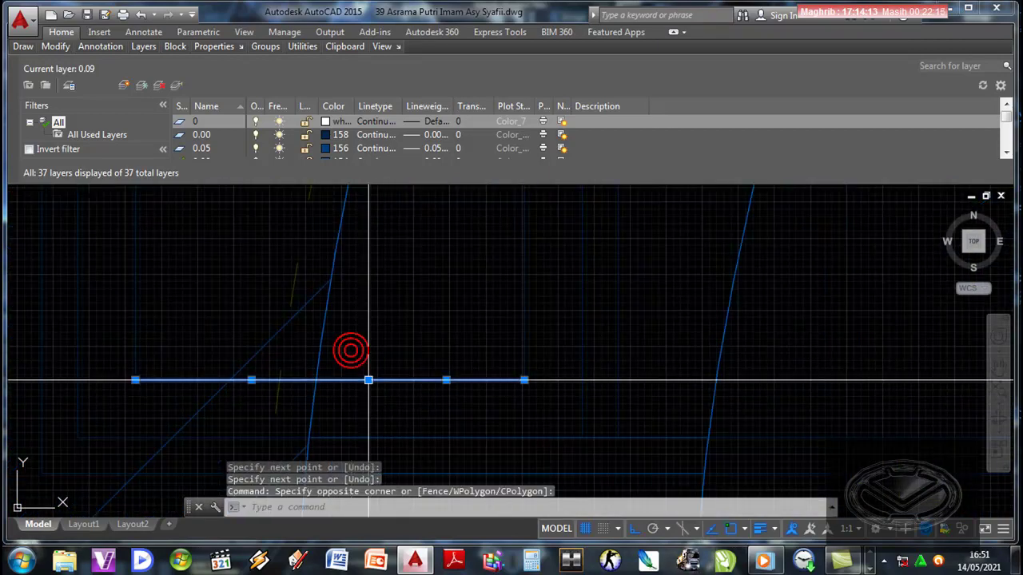
left_click(367, 379)
scroll(491, 402, "up", 2)
key("Escape")
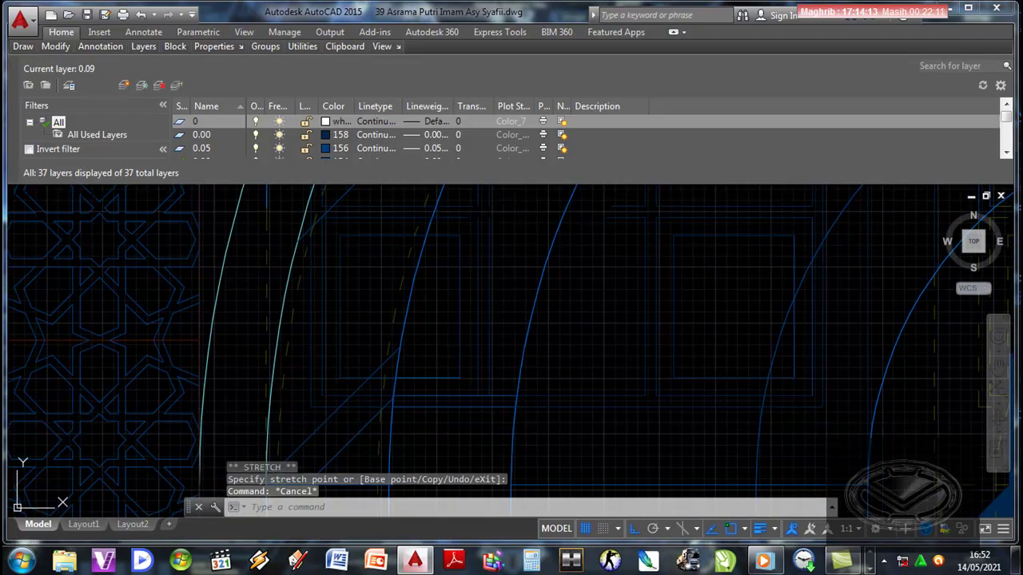
key("ctrl+s")
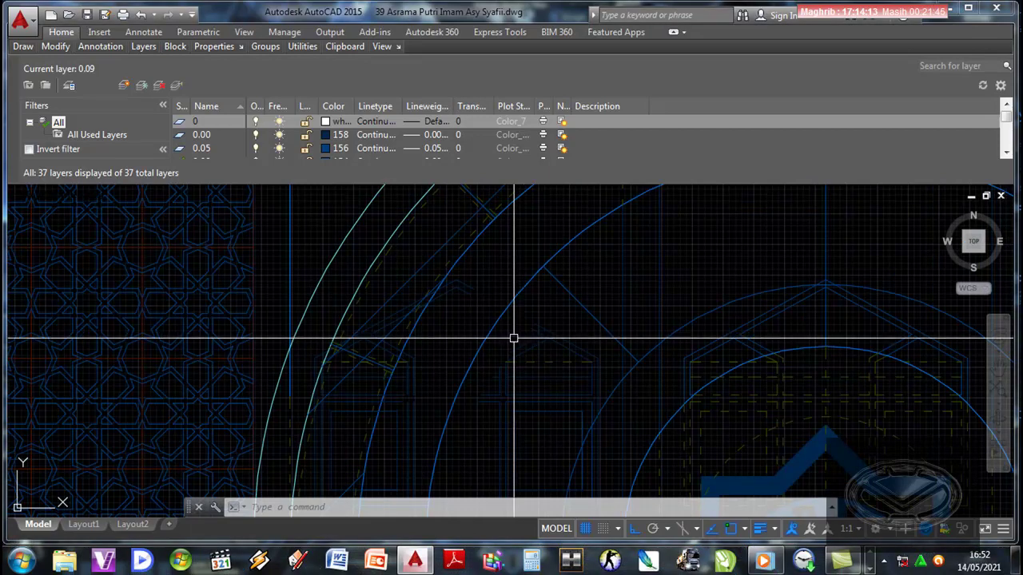
Step: Extend the short line near the arch out to the blue arc, then save the drawing
type("EX")
key("Return")
left_click(495, 324)
key("Return")
scroll(495, 326, "up", 5)
left_click(496, 325)
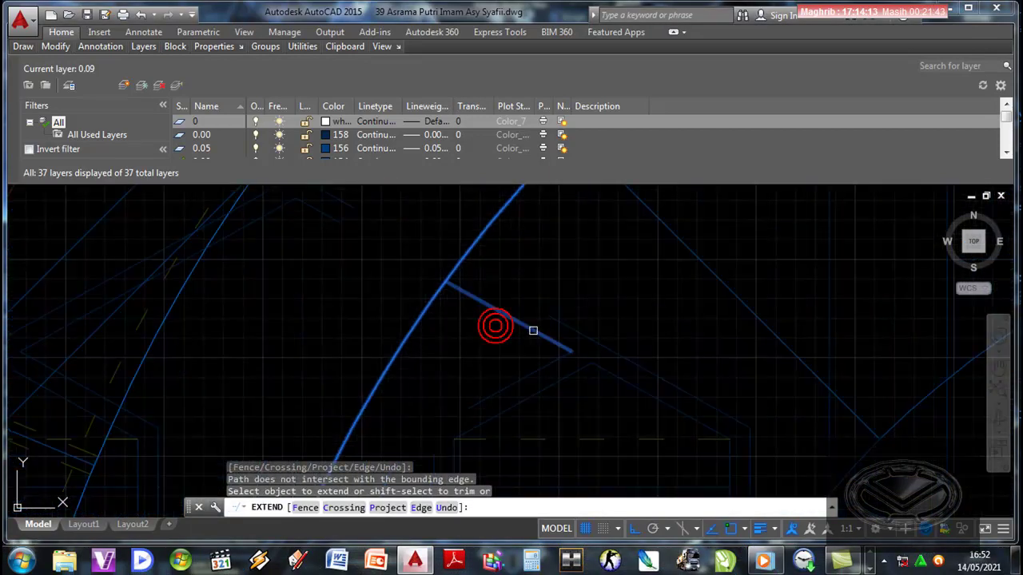
scroll(541, 326, "down", 3)
left_click(548, 315)
scroll(482, 312, "up", 3)
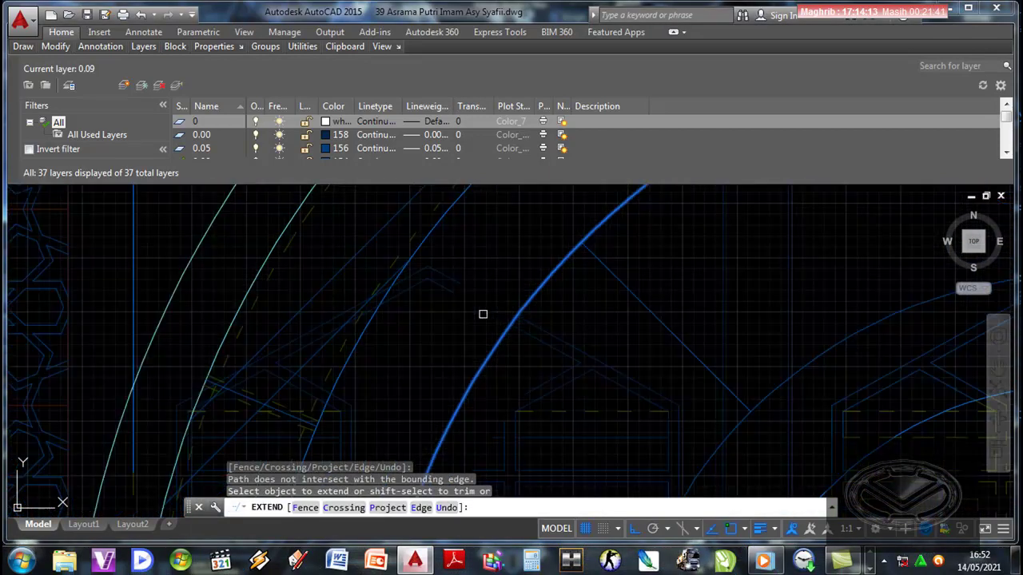
left_click(415, 272)
scroll(431, 251, "down", 3)
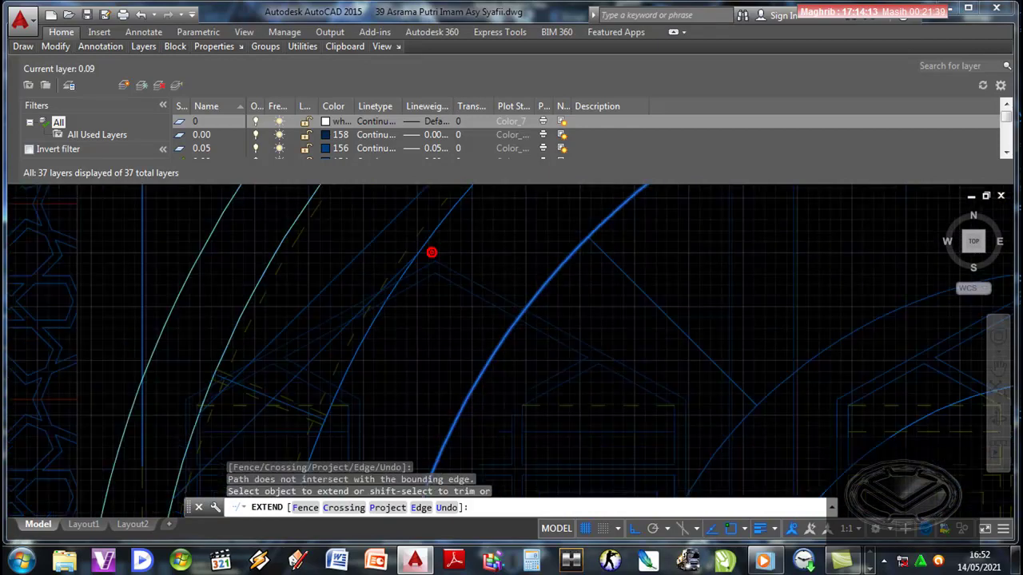
key("Return")
scroll(525, 338, "down", 2)
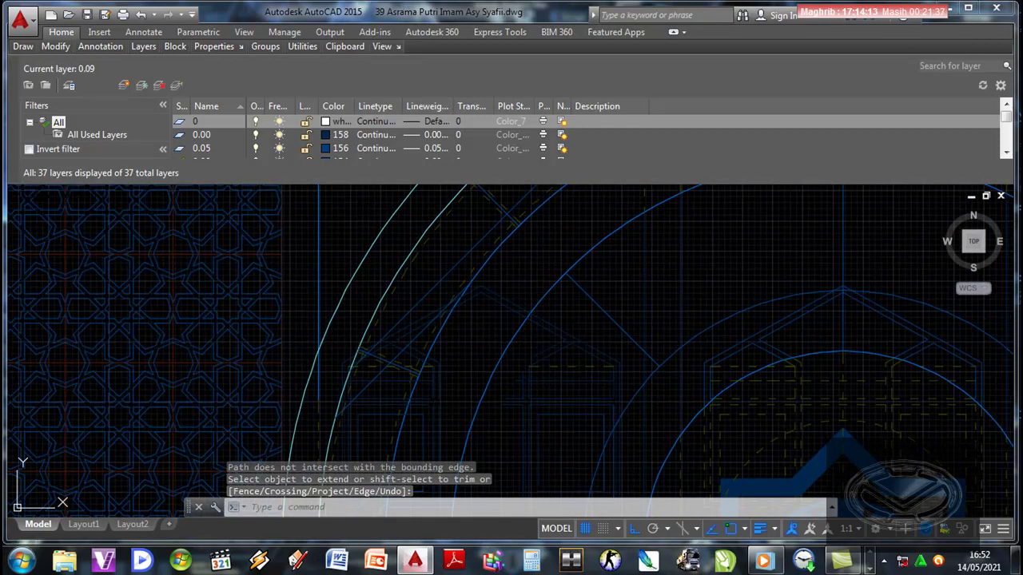
key("ctrl+s")
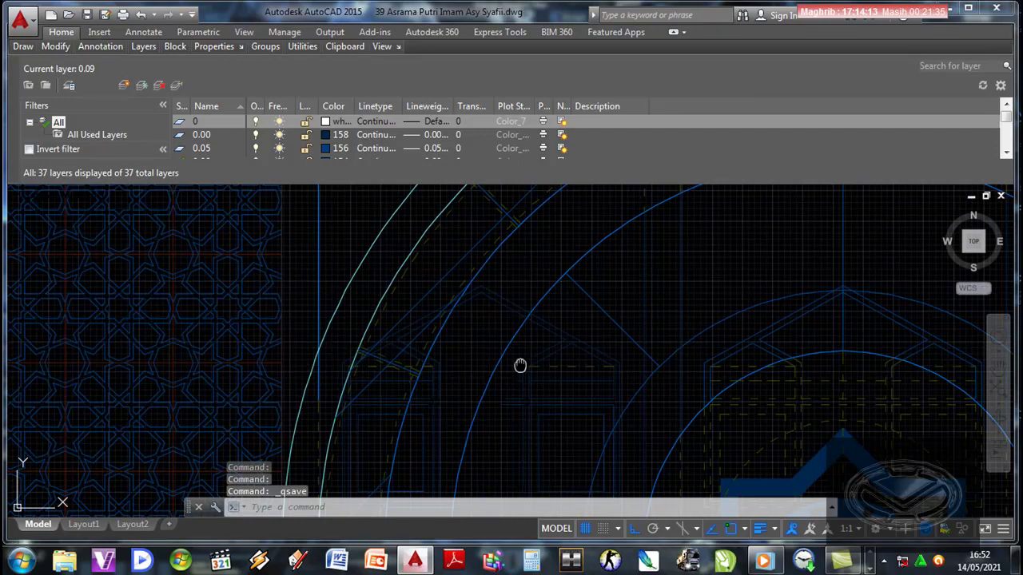
Step: Extend a second short horizontal line to meet the blue arch arc
scroll(520, 365, "up", 1)
type("ex")
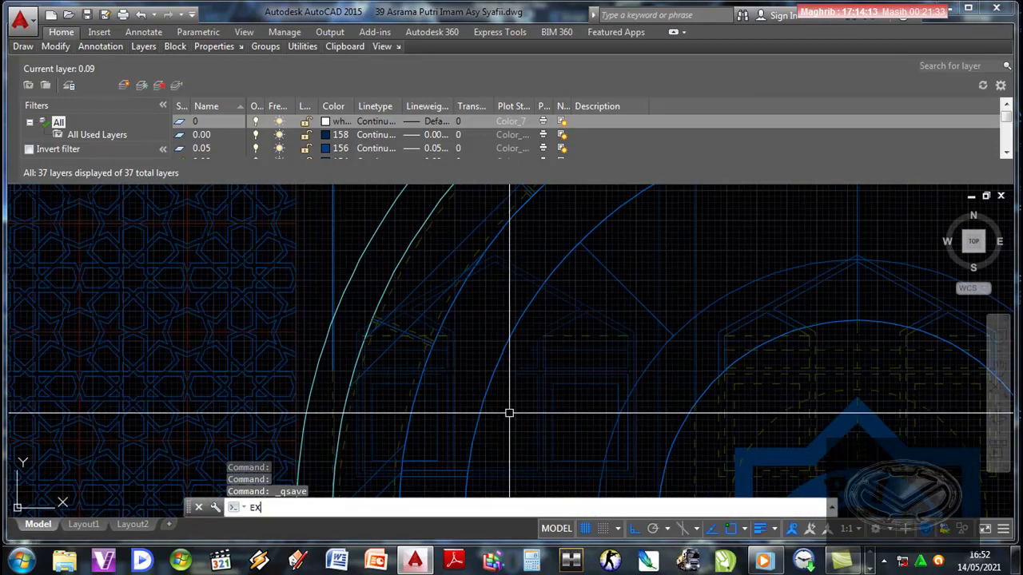
key("Return")
left_click(494, 377)
key("Return")
scroll(551, 386, "up", 3)
left_click(551, 385)
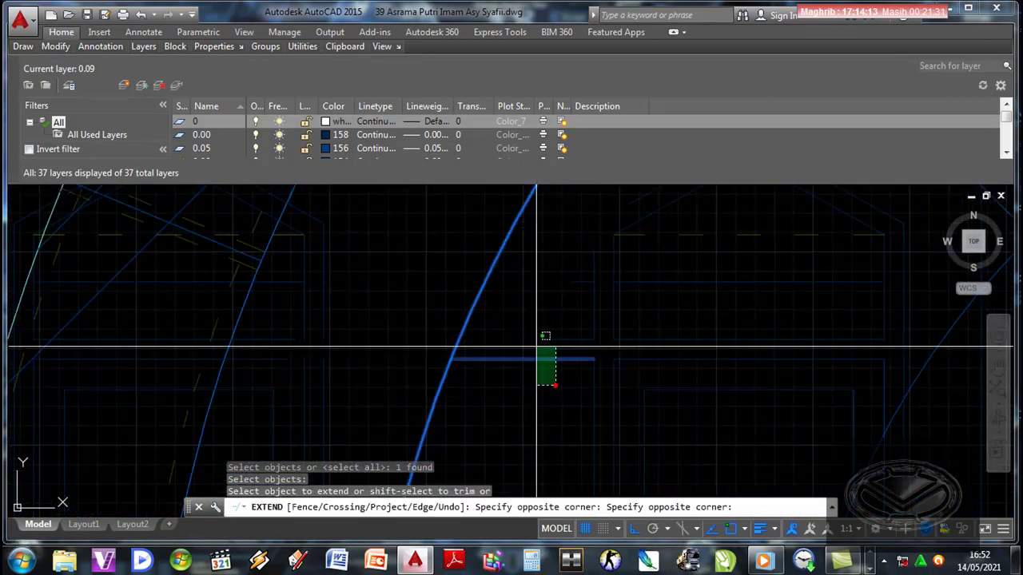
left_click(546, 345)
scroll(531, 381, "down", 2)
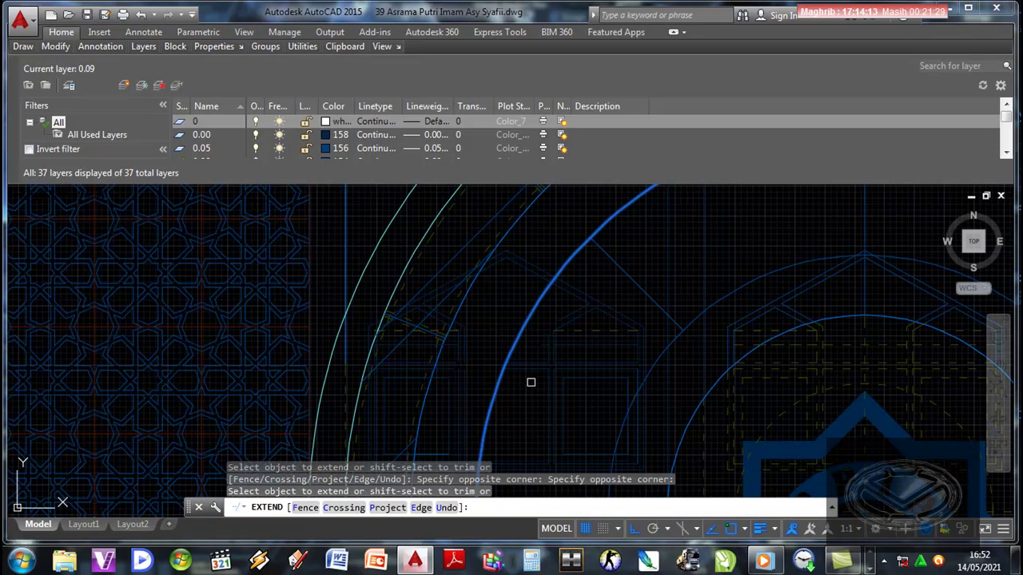
key("Return")
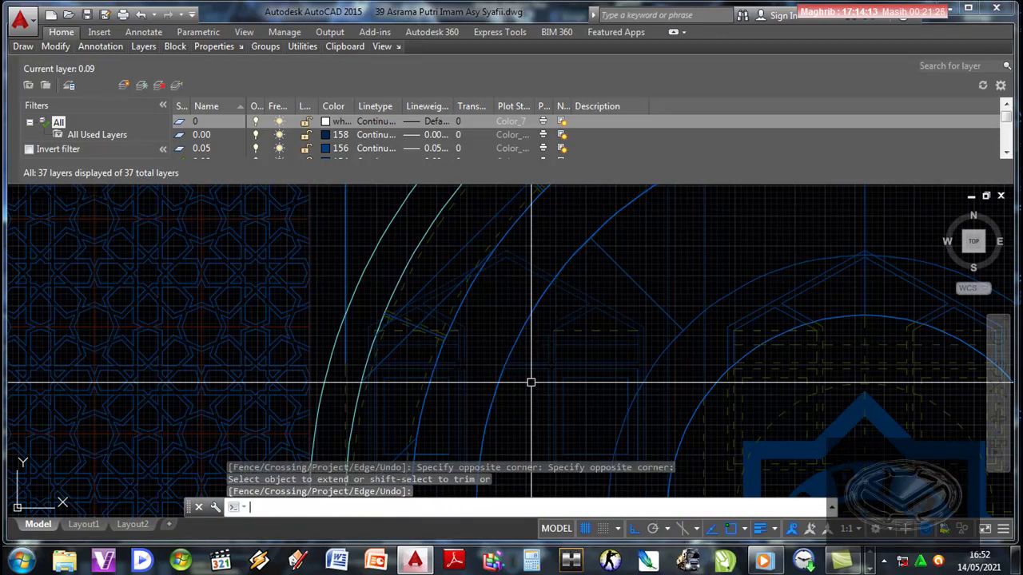
key("Escape")
scroll(529, 385, "up", 1)
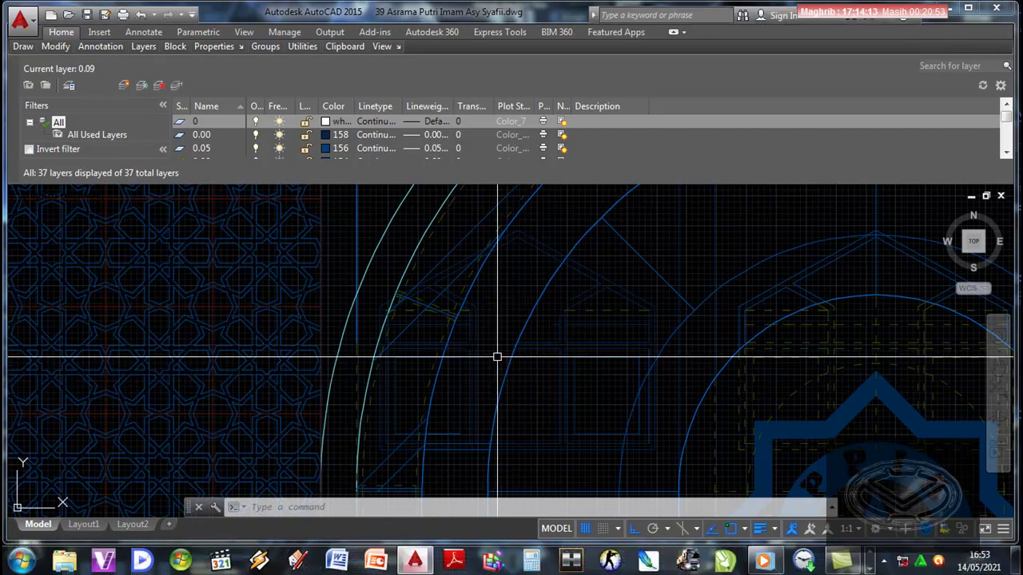
scroll(495, 360, "up", 2)
type("L")
Step: Draw a short horizontal line crossing the blue arch arc
key("Return")
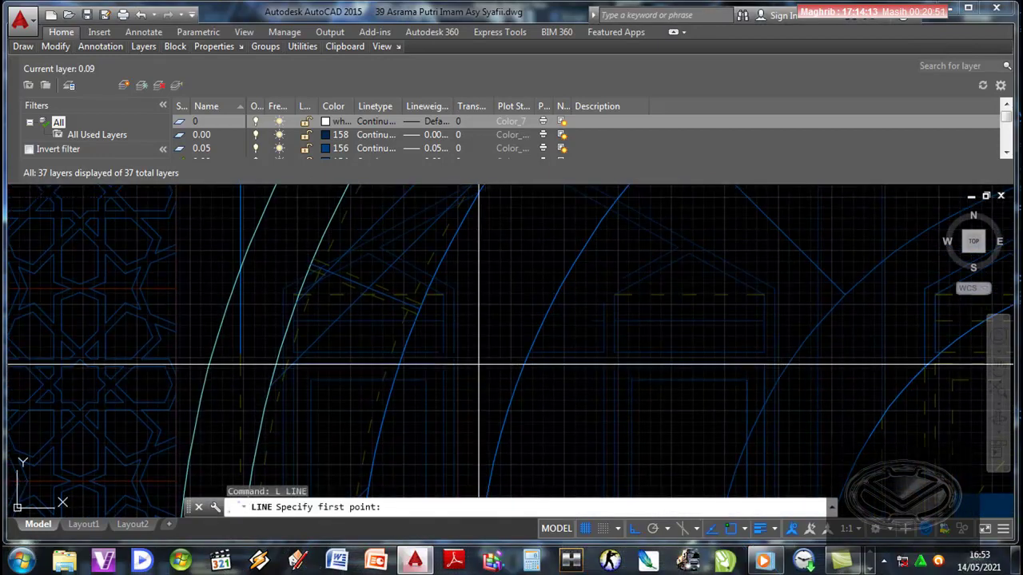
left_click(455, 352)
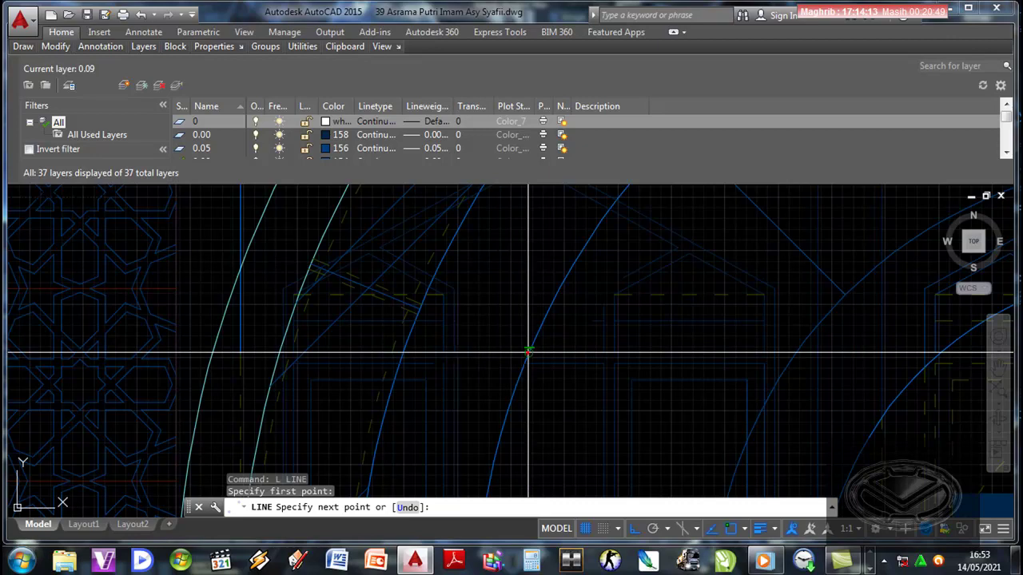
key("Escape")
key("Return")
left_click(453, 362)
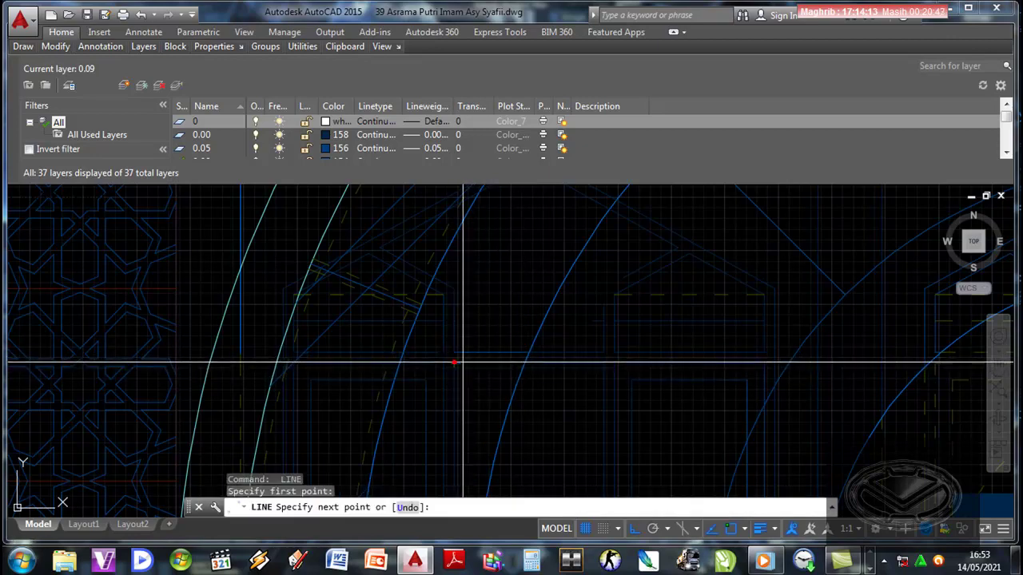
left_click(524, 364)
key("Return")
scroll(453, 389, "up", 2)
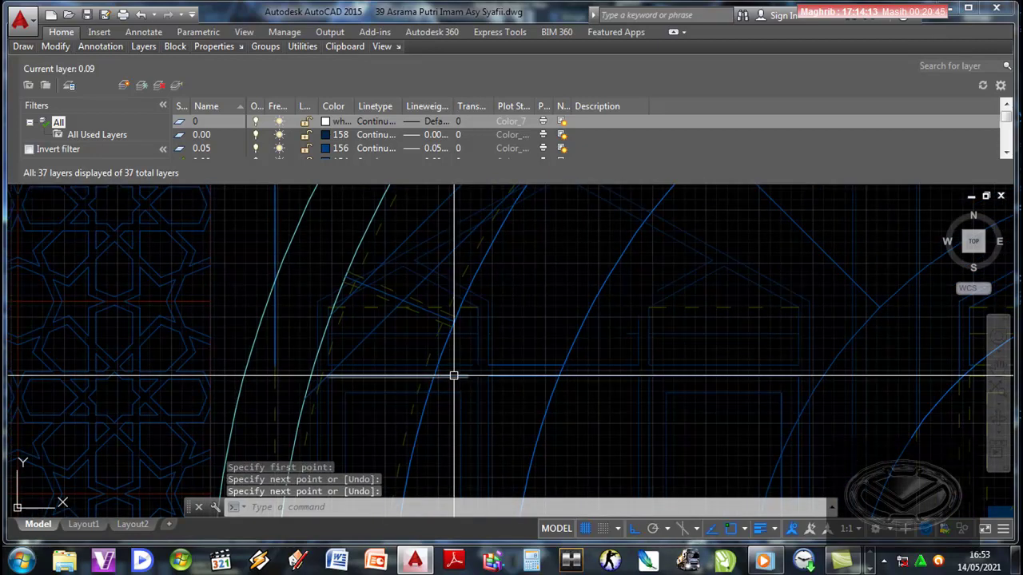
scroll(453, 389, "up", 2)
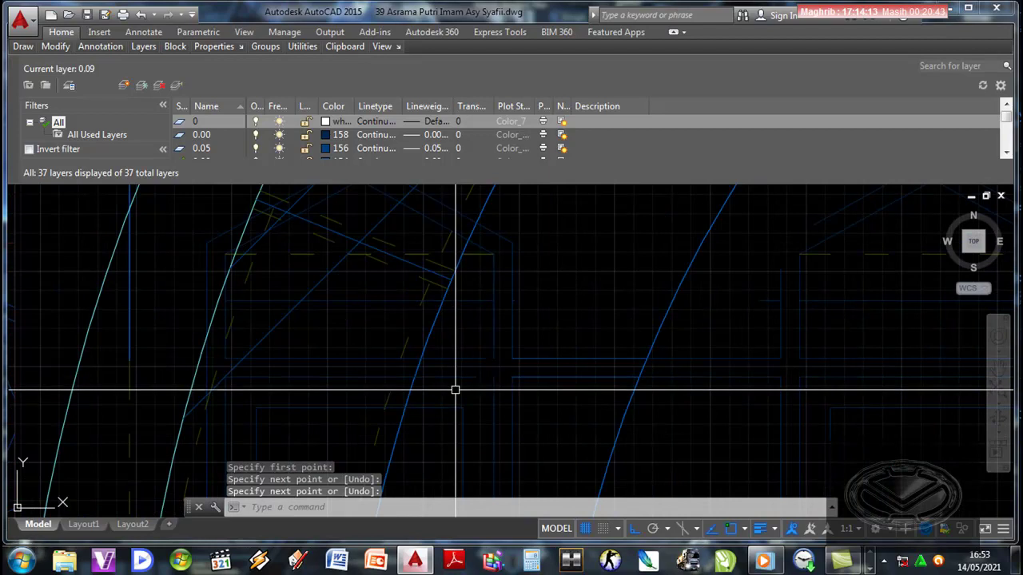
Step: Trim the new line's overshooting end against the arc
type("tr")
key("Return")
left_click(429, 339)
key("Return")
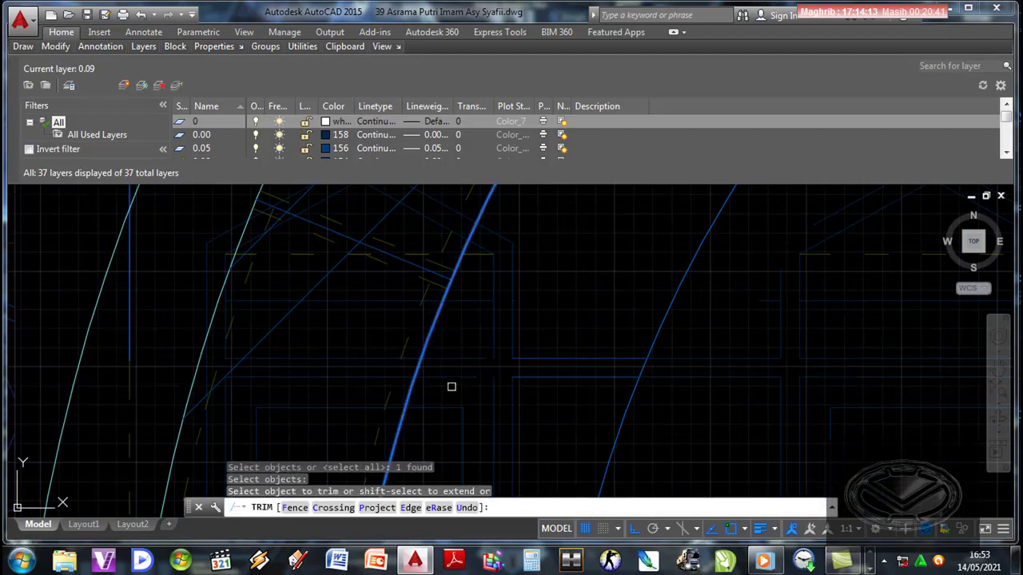
left_click_drag(452, 387, 440, 338)
key("Return")
Step: Draw another short horizontal line near the arc and save the drawing
type("l")
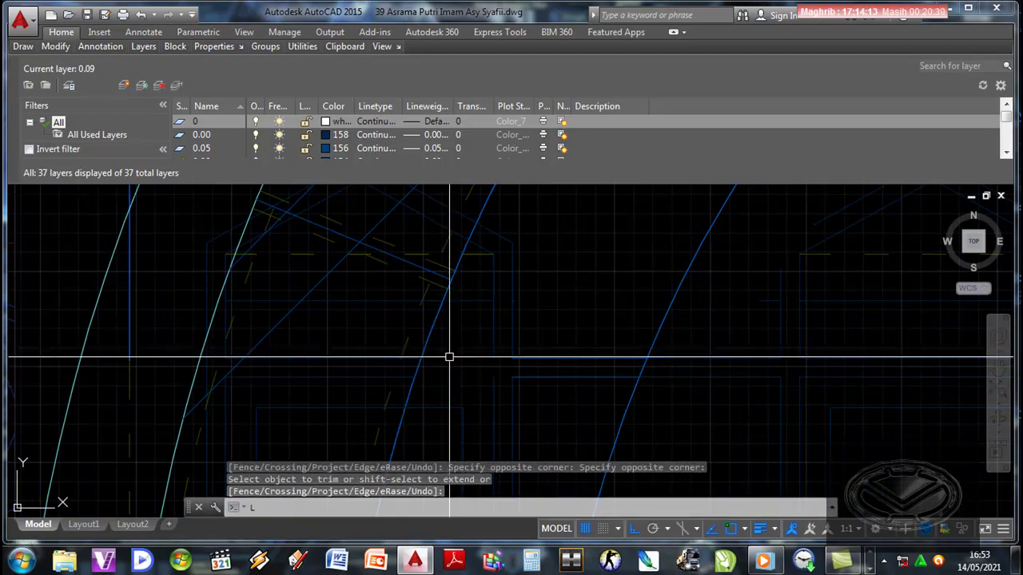
key("Return")
left_click(421, 359)
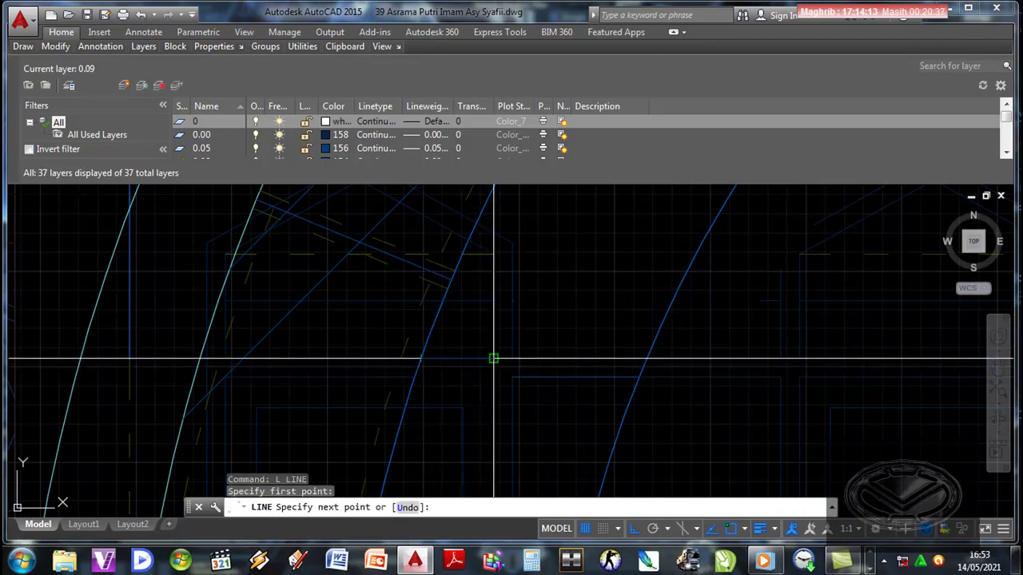
key("Return")
key("Return")
left_click(414, 380)
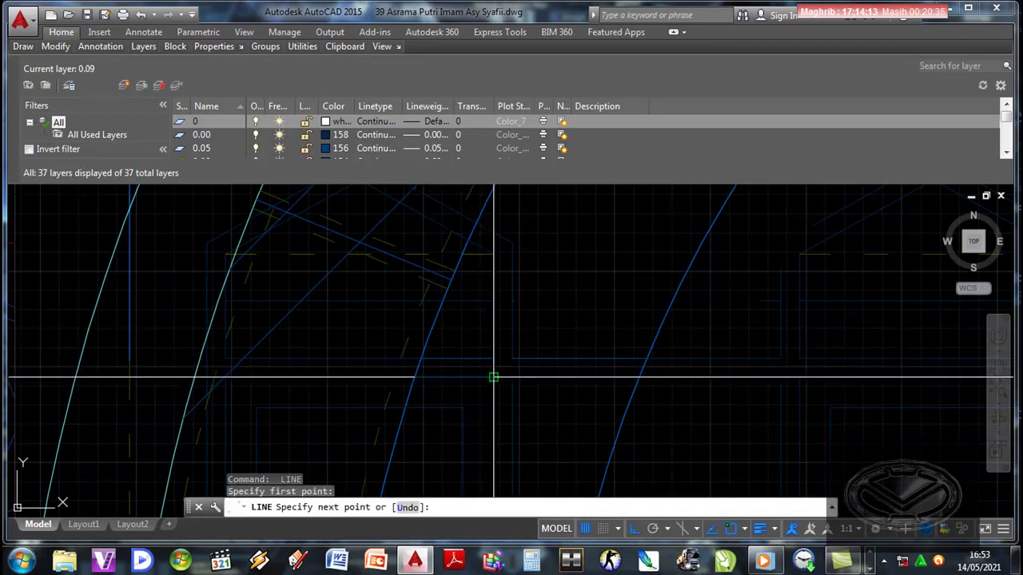
left_click(491, 376)
key("Return")
scroll(521, 388, "down", 3)
scroll(516, 394, "down", 2)
scroll(515, 394, "up", 3)
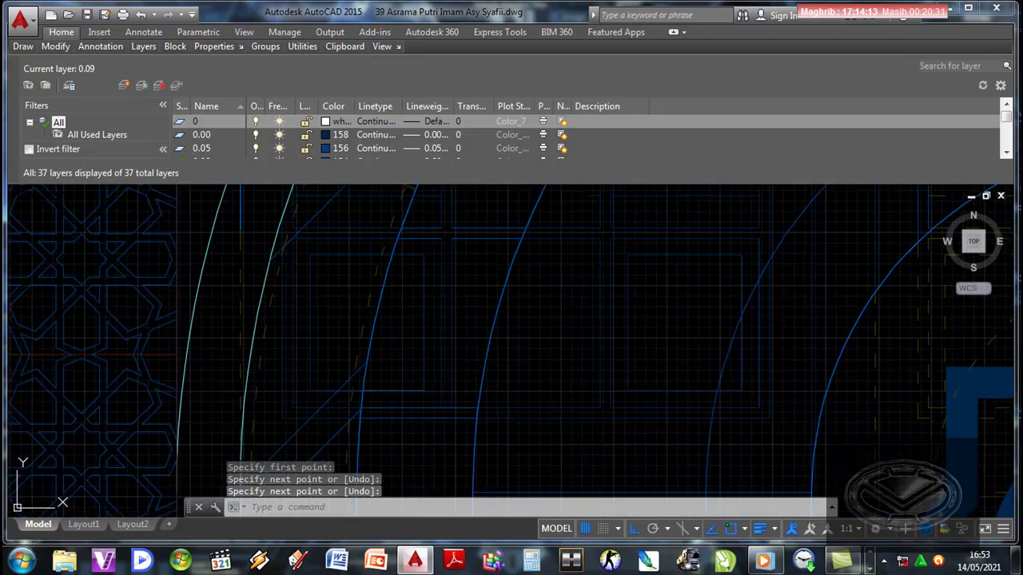
key("ctrl+s")
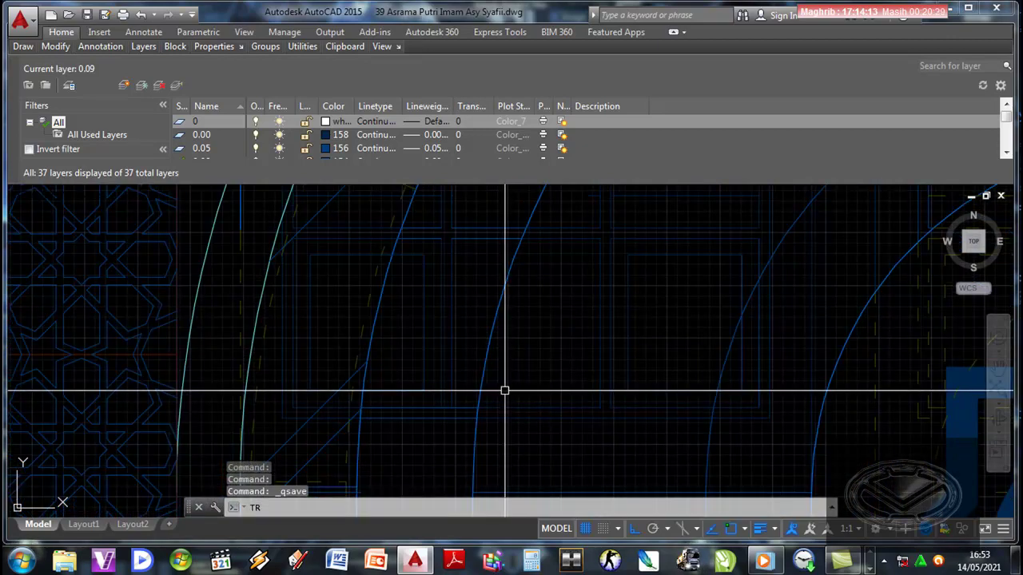
Step: Trim that line's overshooting piece using two arcs as cutting edges
type("tr")
key("Return")
scroll(511, 392, "up", 3)
left_click(455, 404)
left_click(379, 366)
key("Return")
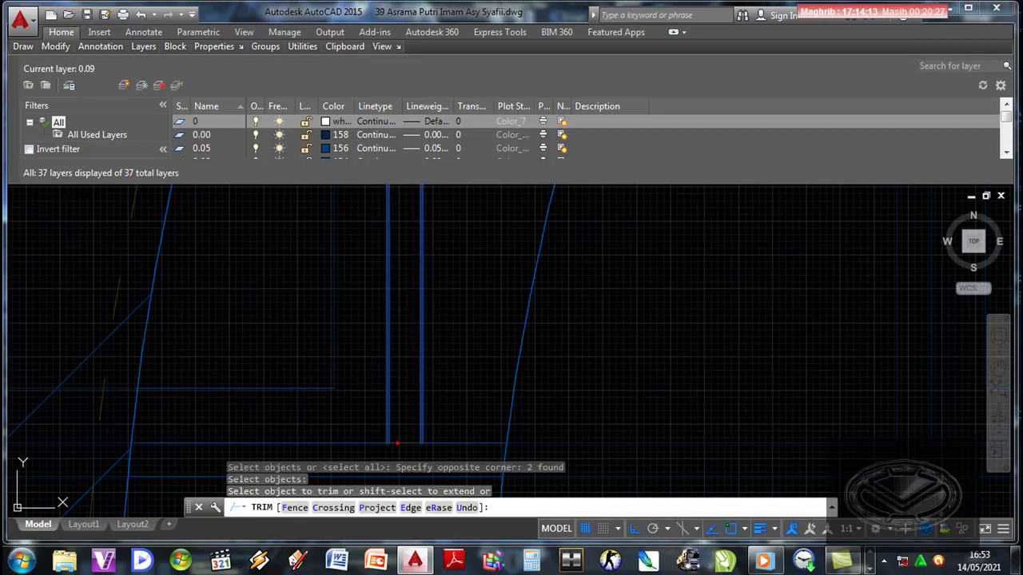
left_click(397, 442)
scroll(441, 353, "down", 2)
scroll(461, 381, "down", 2)
scroll(477, 354, "down", 2)
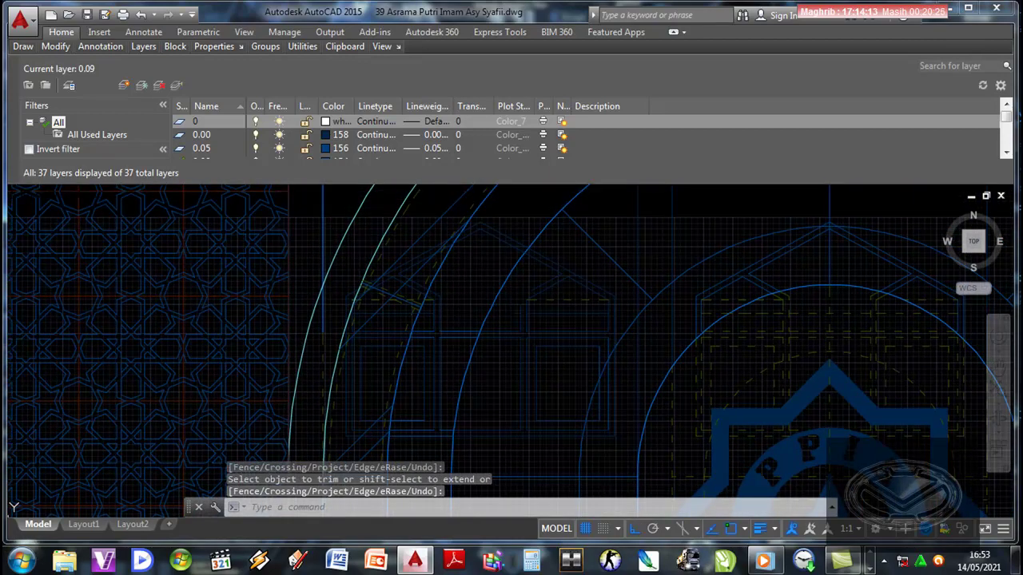
scroll(473, 381, "up", 2)
scroll(487, 292, "up", 3)
middle_click_drag(475, 338, 488, 341)
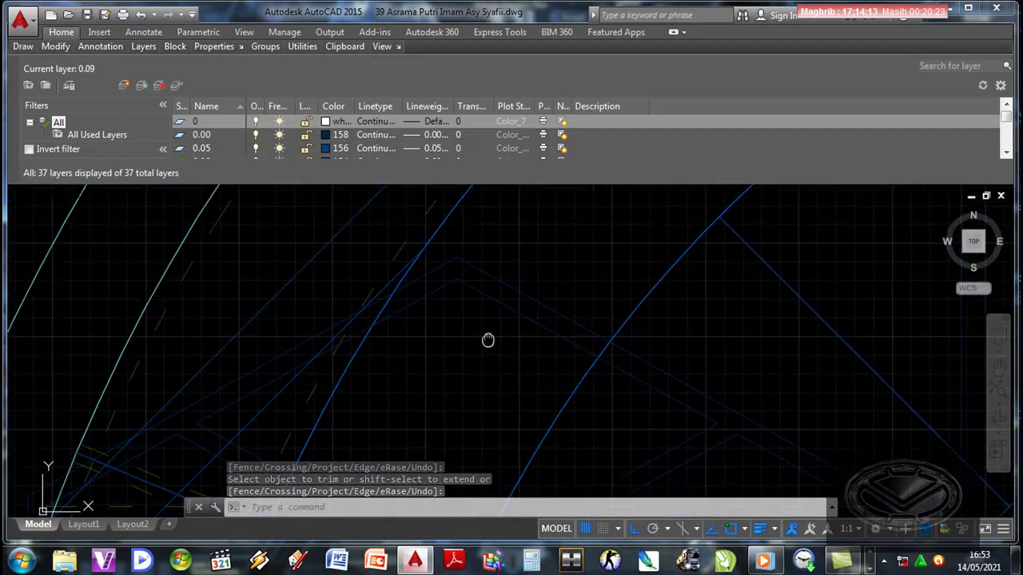
key("Escape")
Step: Draw two short diagonal lines at the arch junctions
type("l")
key("Return")
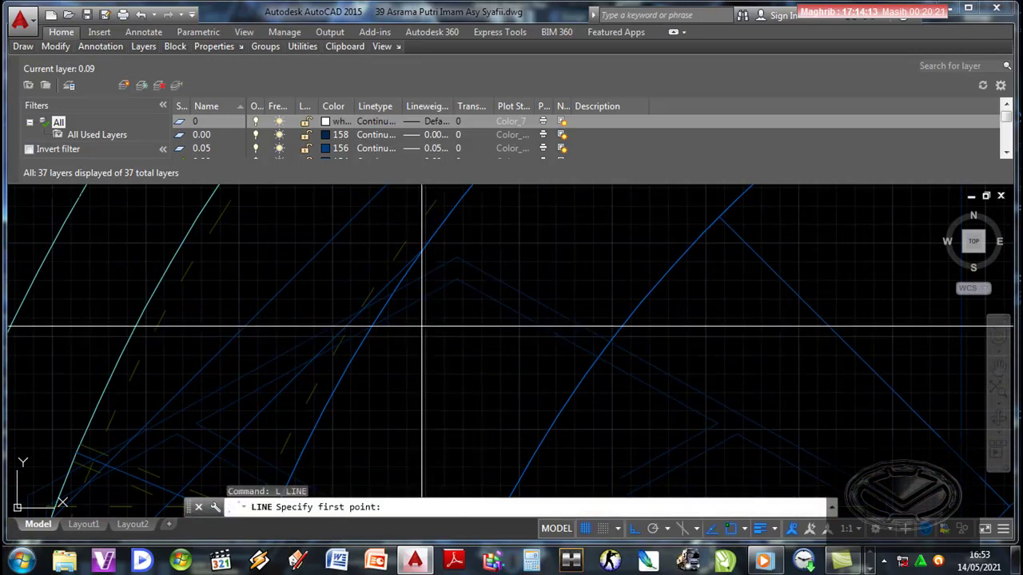
left_click(371, 326)
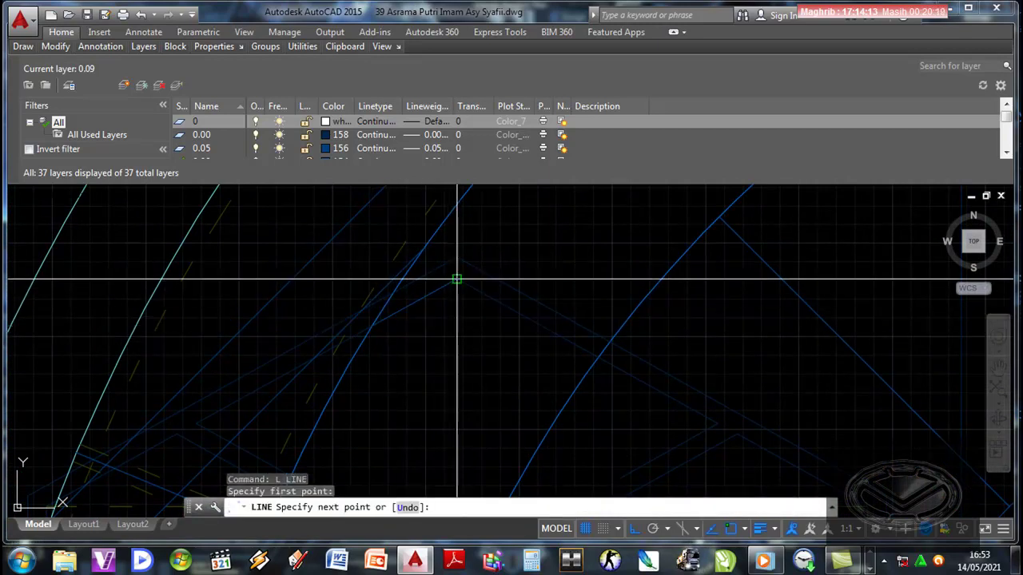
left_click(456, 281)
key("Return")
key("Return")
left_click(397, 291)
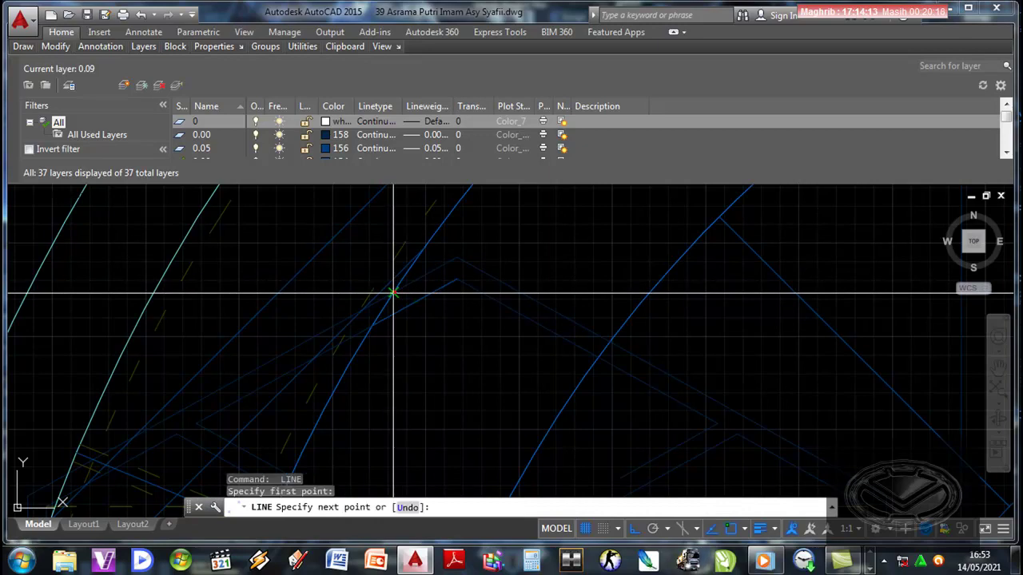
left_click(456, 256)
key("Return")
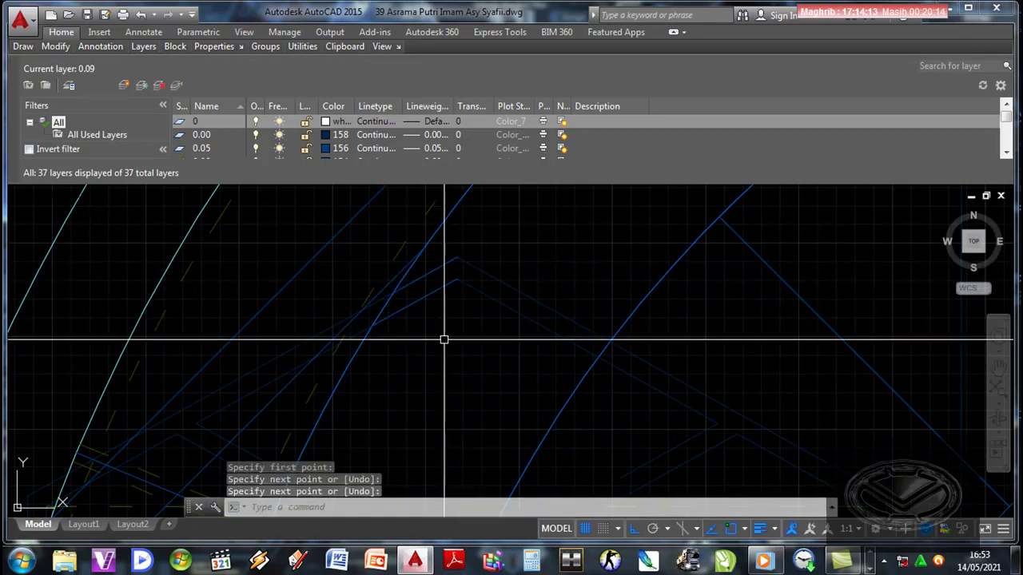
scroll(436, 346, "up", 1)
Step: Trim the diagonal lines' overshoots against the blue arc and save the drawing
type("tr")
key("Return")
left_click(365, 342)
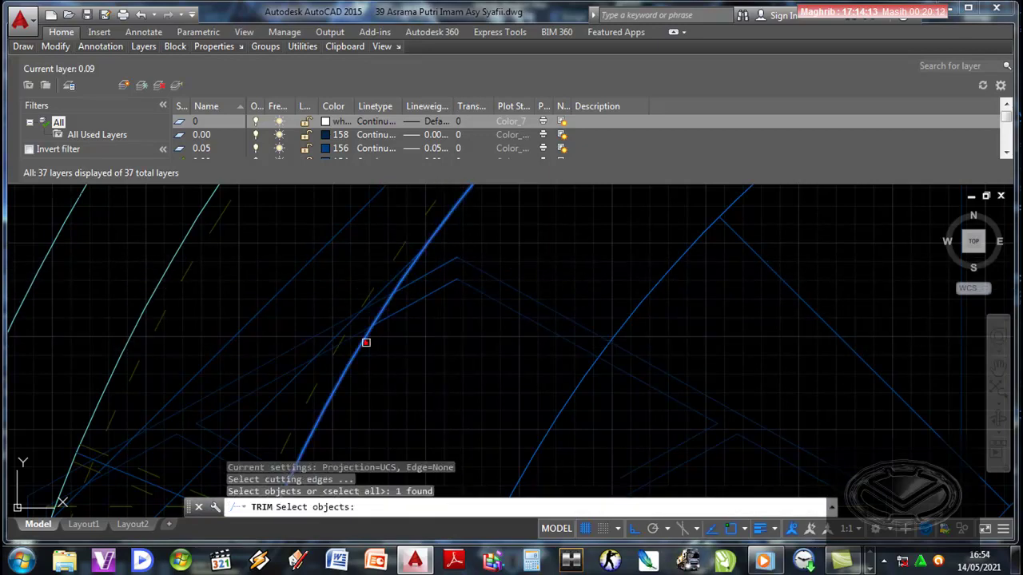
scroll(421, 337, "up", 3)
key("Return")
left_click(434, 354)
left_click(407, 274)
scroll(470, 359, "down", 1)
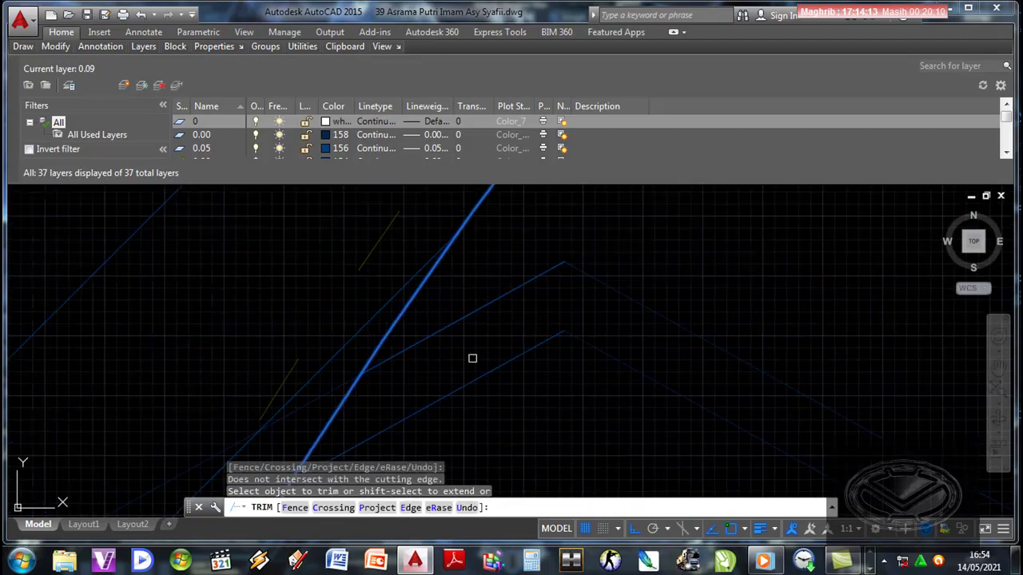
left_click(476, 345)
left_click(449, 278)
scroll(467, 312, "down", 2)
key("Return")
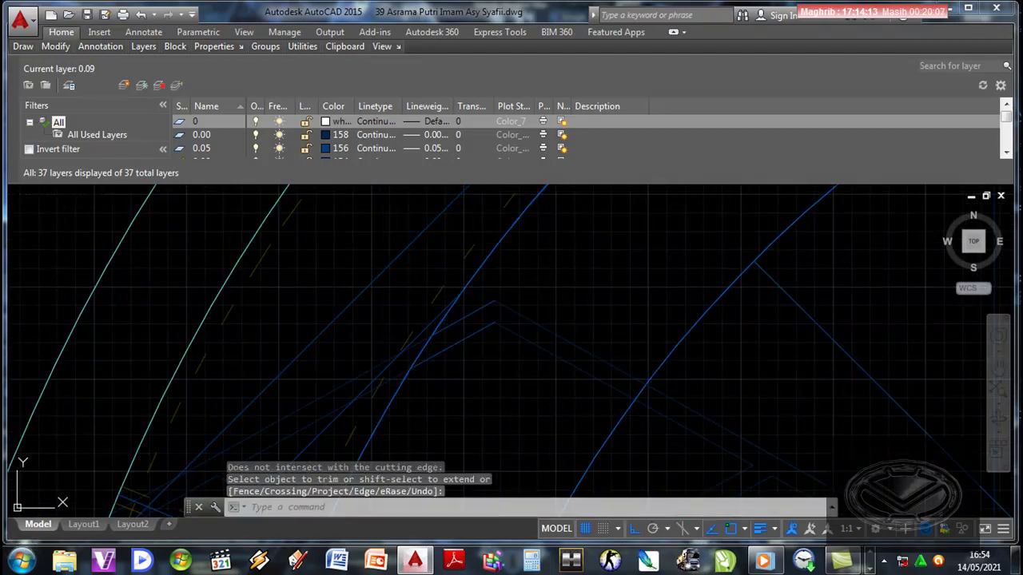
key("Escape")
key("Escape")
key("ctrl+s")
Step: Match properties from the dashed arch line onto the first new short lines
type("m")
key("Return")
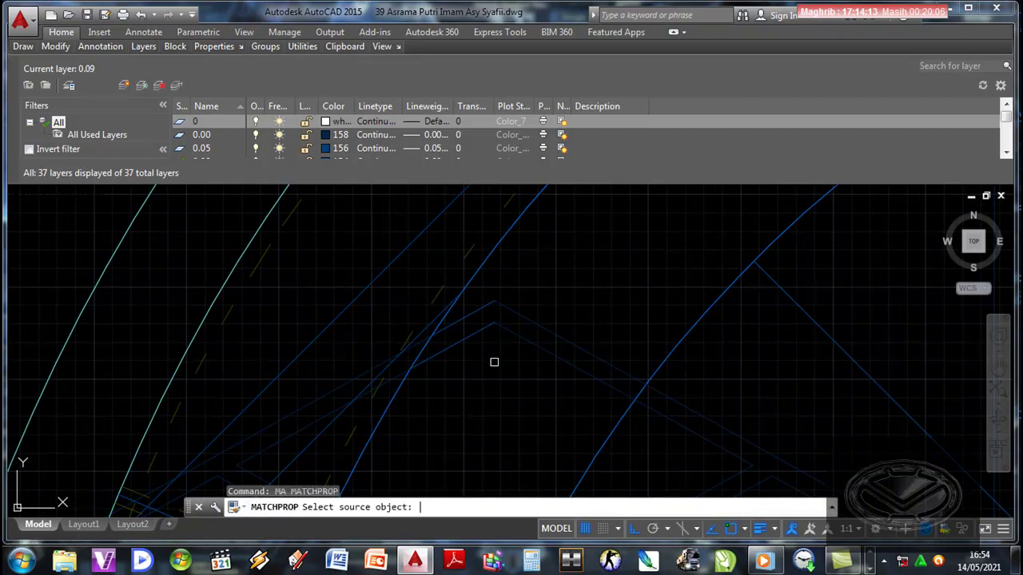
left_click(439, 287)
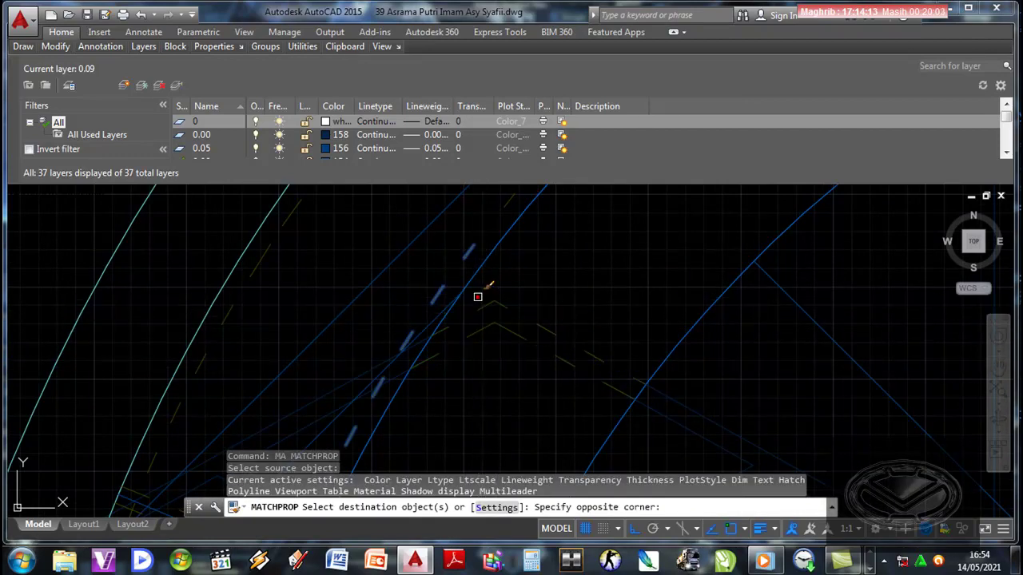
left_click(479, 292)
scroll(566, 290, "down", 3)
scroll(519, 366, "up", 2)
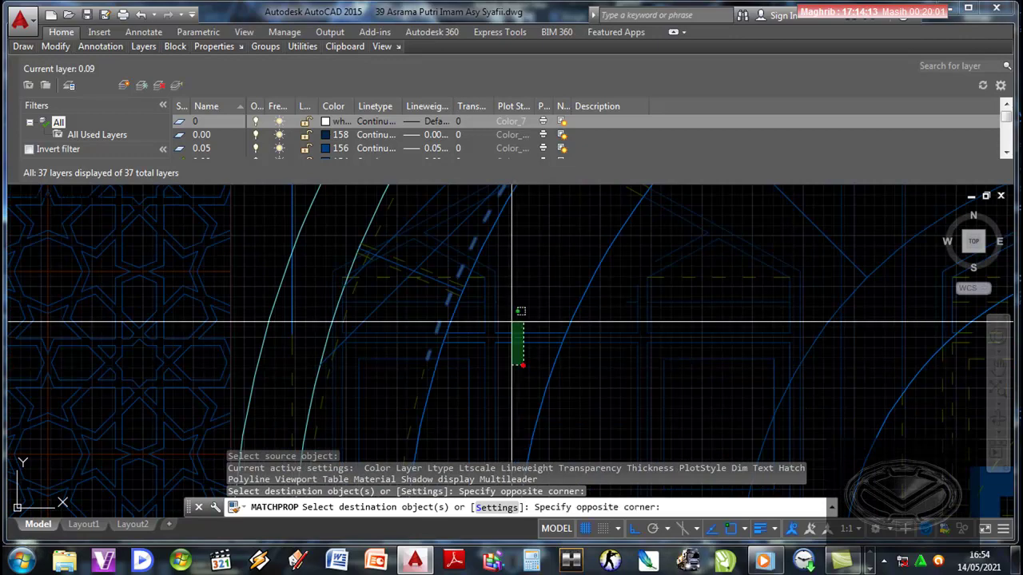
scroll(512, 323, "up", 1)
left_click(517, 328)
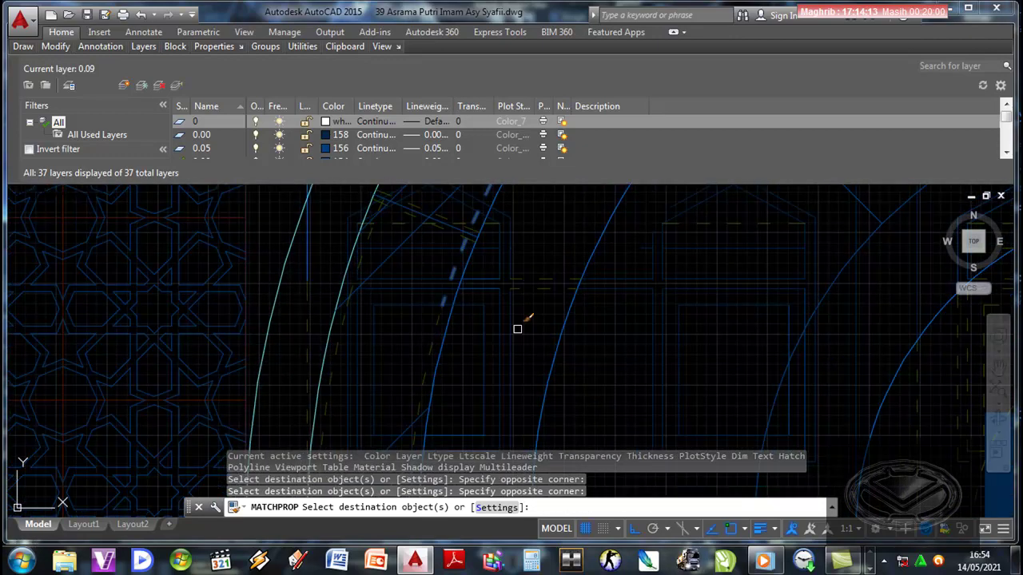
left_click(476, 318)
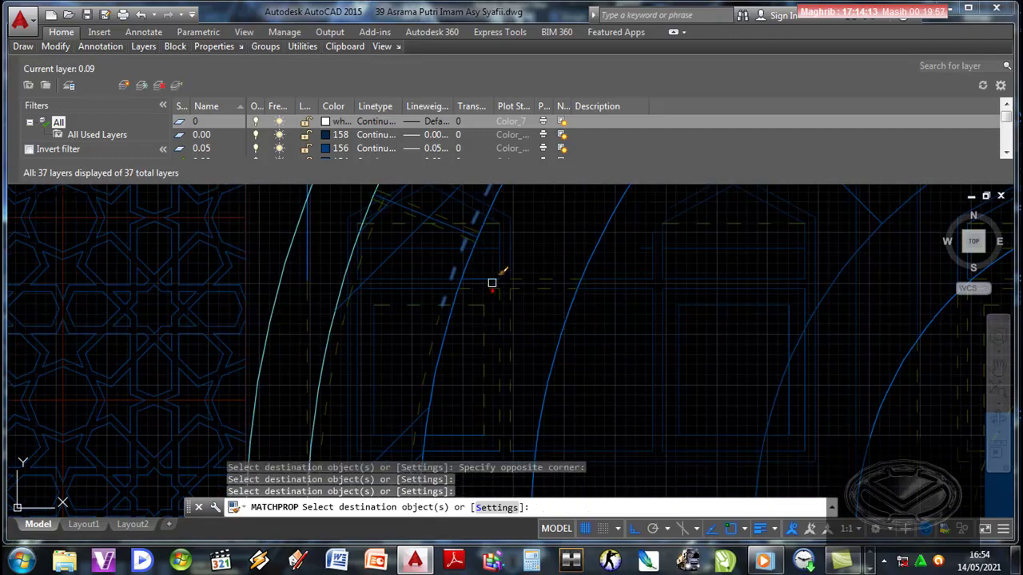
Step: Apply the dashed line's properties to the remaining new arch lines and finish
left_click(493, 262)
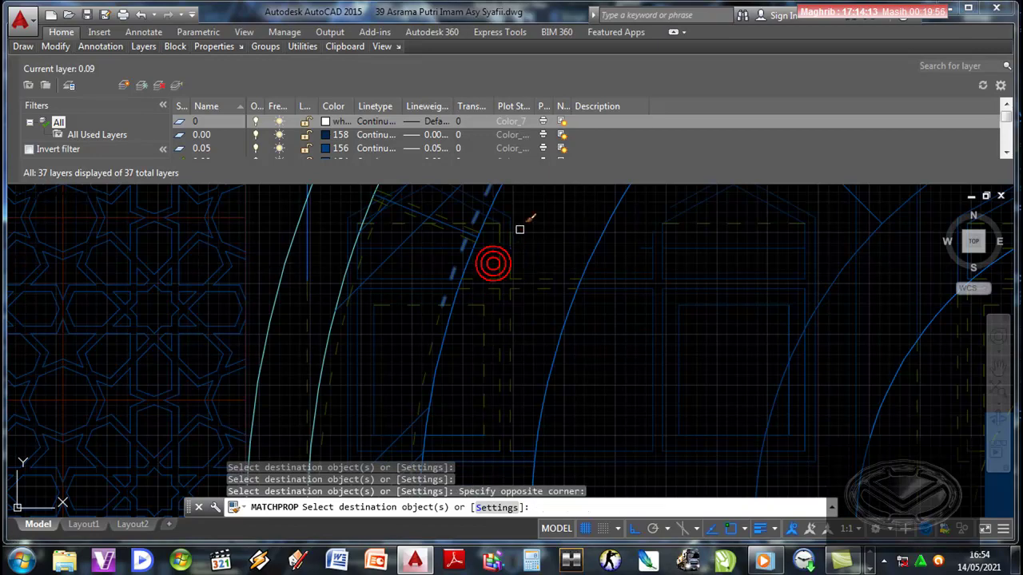
scroll(524, 255, "up", 2)
scroll(532, 311, "down", 2)
scroll(527, 407, "up", 2)
middle_click_drag(528, 407, 526, 334)
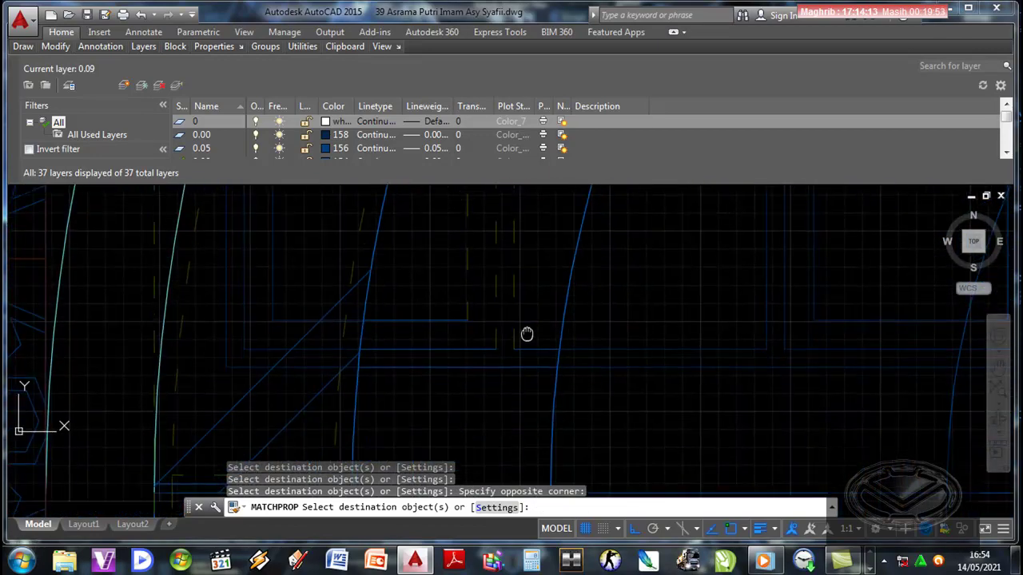
left_click(530, 388)
left_click(447, 280)
scroll(491, 319, "down", 2)
scroll(489, 324, "down", 1)
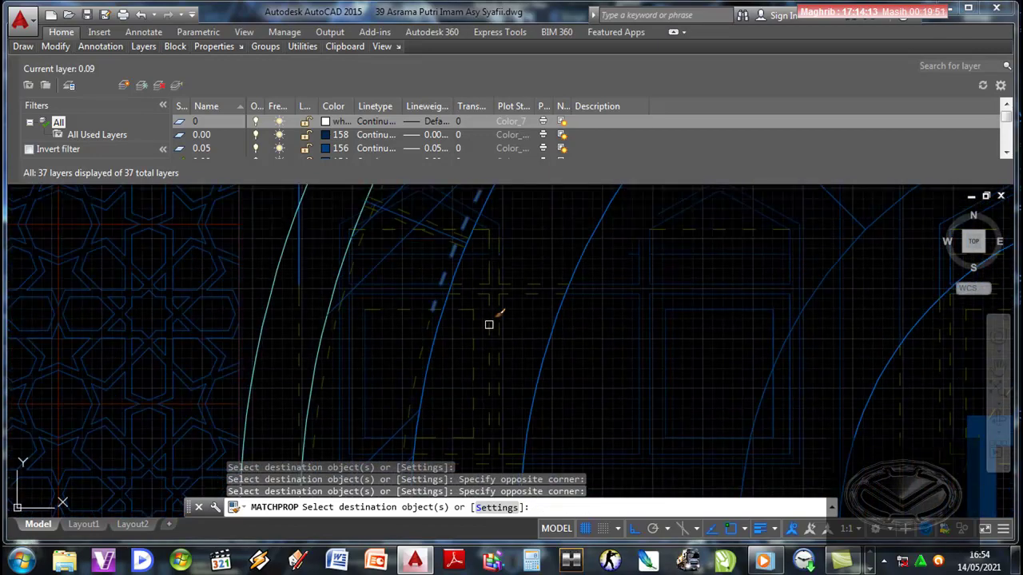
scroll(488, 325, "up", 1)
scroll(484, 360, "up", 1)
key("Return")
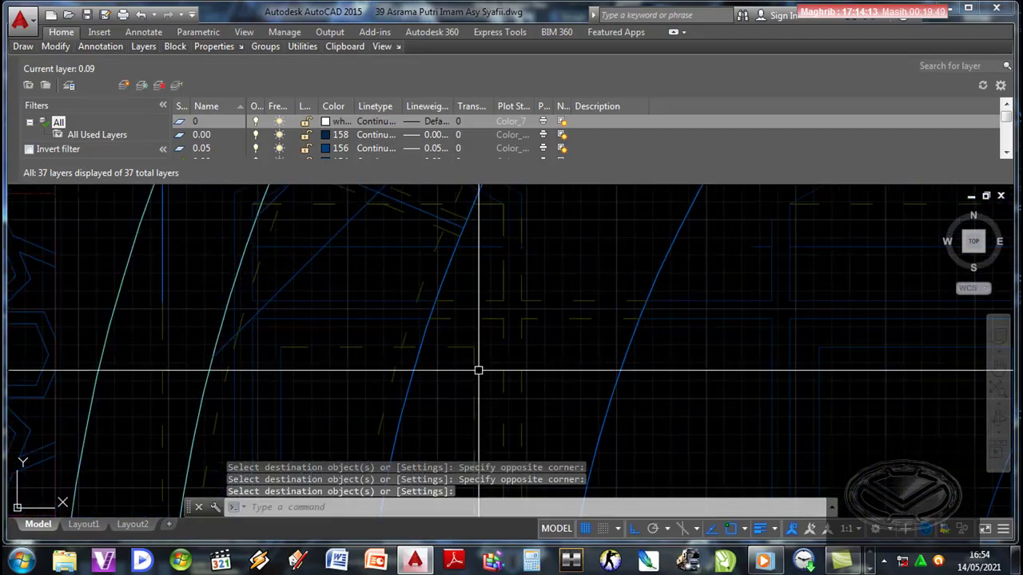
Step: Pick the blue arc as a trim cutting edge, then end trim without trimming
type("tr")
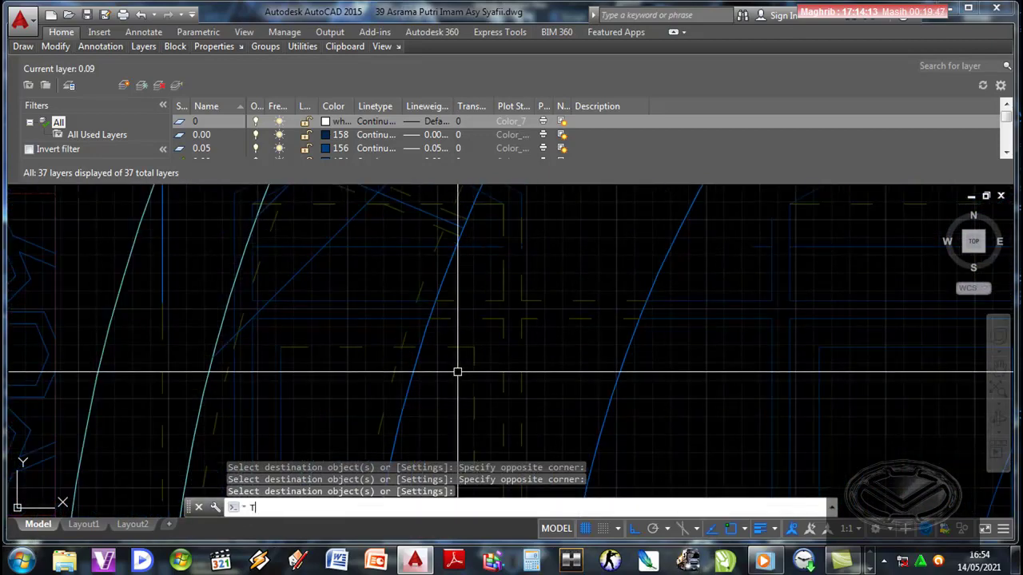
key("Return")
left_click(410, 365)
key("Return")
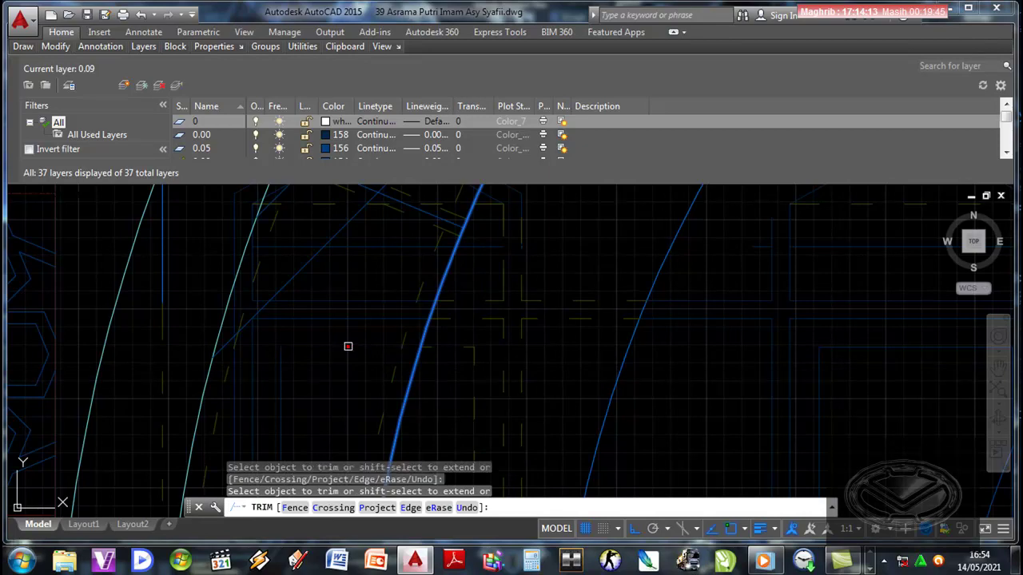
key("Return")
Step: Draw a short horizontal line ending against the arch arc
type("l")
key("Return")
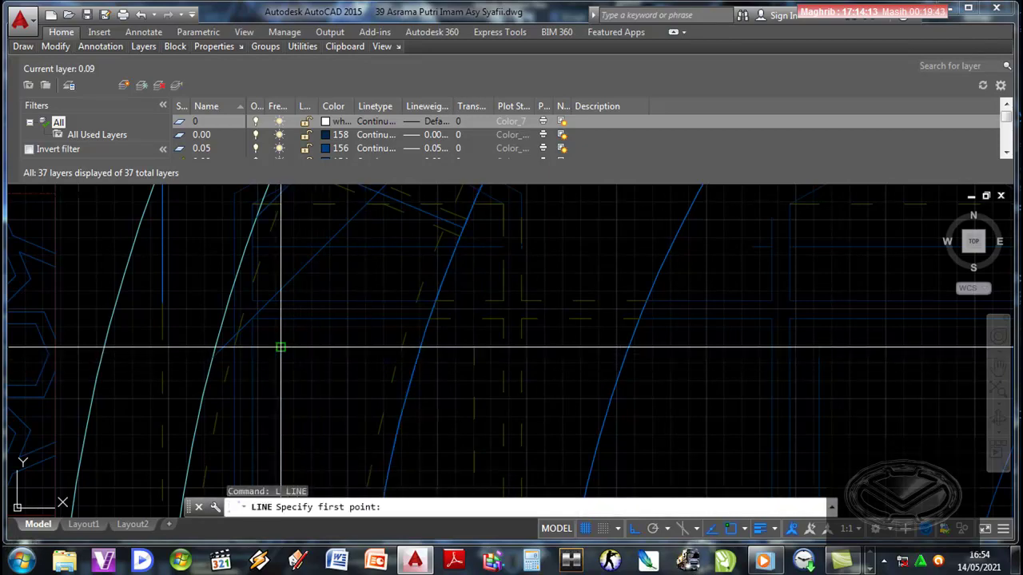
left_click(277, 347)
left_click(421, 347)
key("Return")
scroll(447, 363, "down", 3)
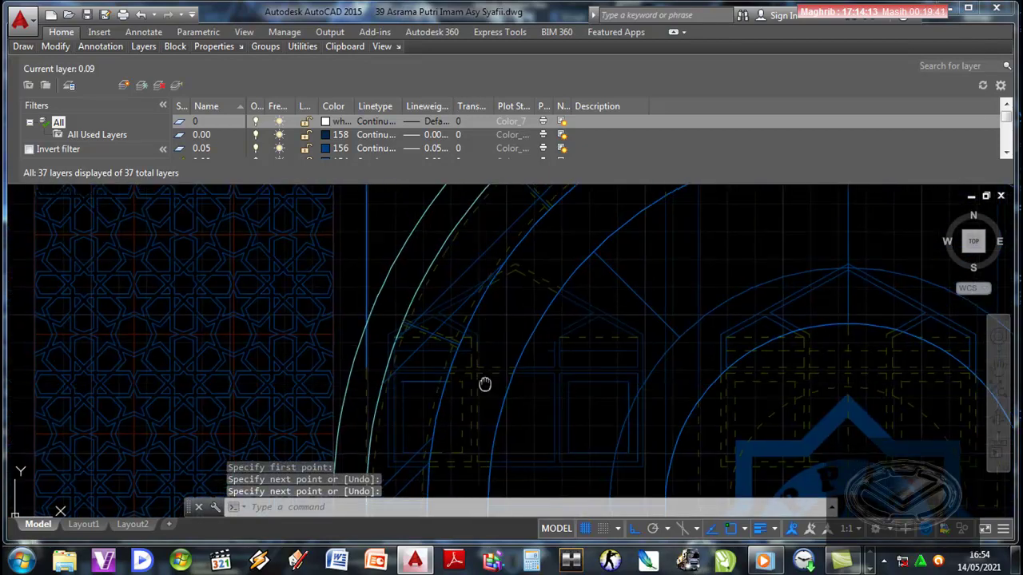
scroll(483, 375, "up", 1)
scroll(475, 363, "up", 3)
scroll(473, 360, "up", 2)
scroll(480, 368, "down", 2)
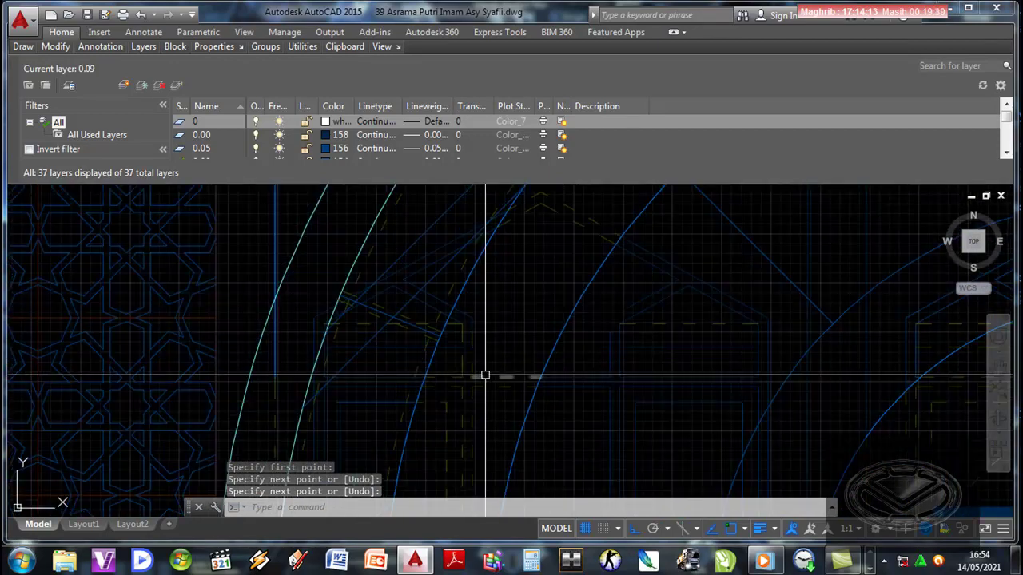
scroll(479, 372, "up", 3)
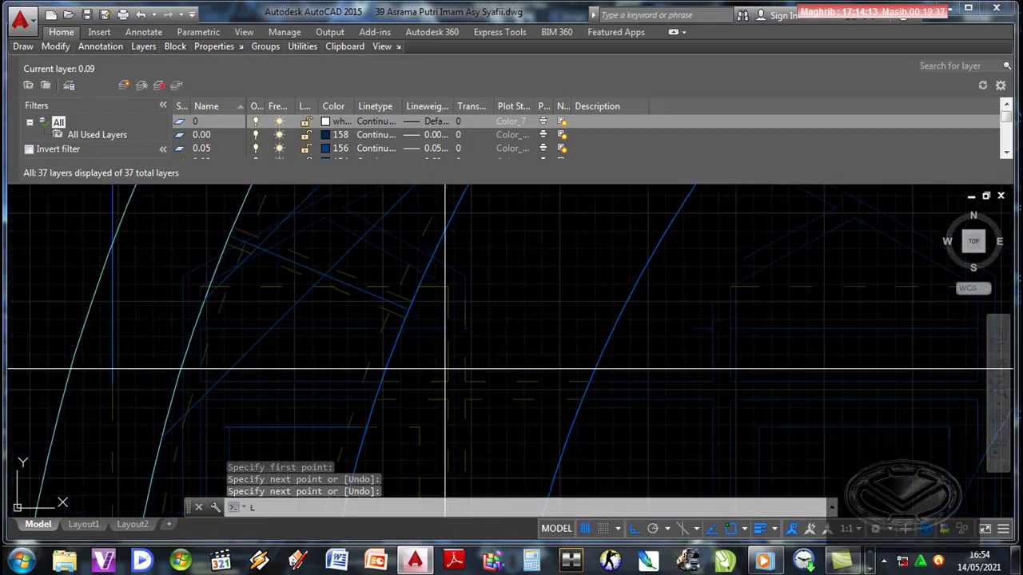
Step: Start another line with its first point near the arch
type("l")
key("Return")
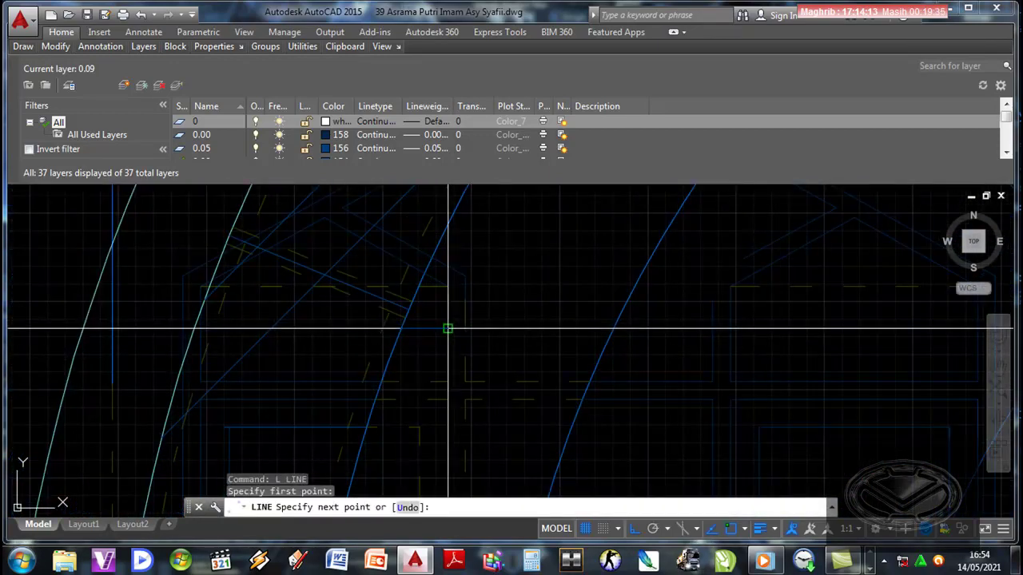
left_click(448, 328)
scroll(424, 359, "up", 2)
Step: Trim a line's overshooting part using the arch arc as cutting edge
type("tr")
key("Return")
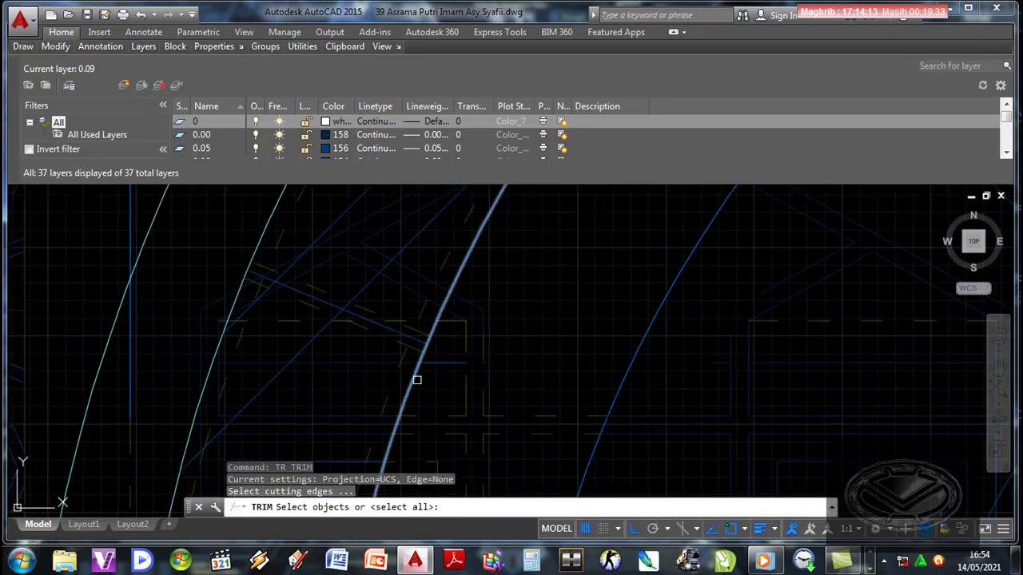
left_click(417, 380)
scroll(411, 376, "up", 3)
right_click(410, 377)
left_click(426, 326)
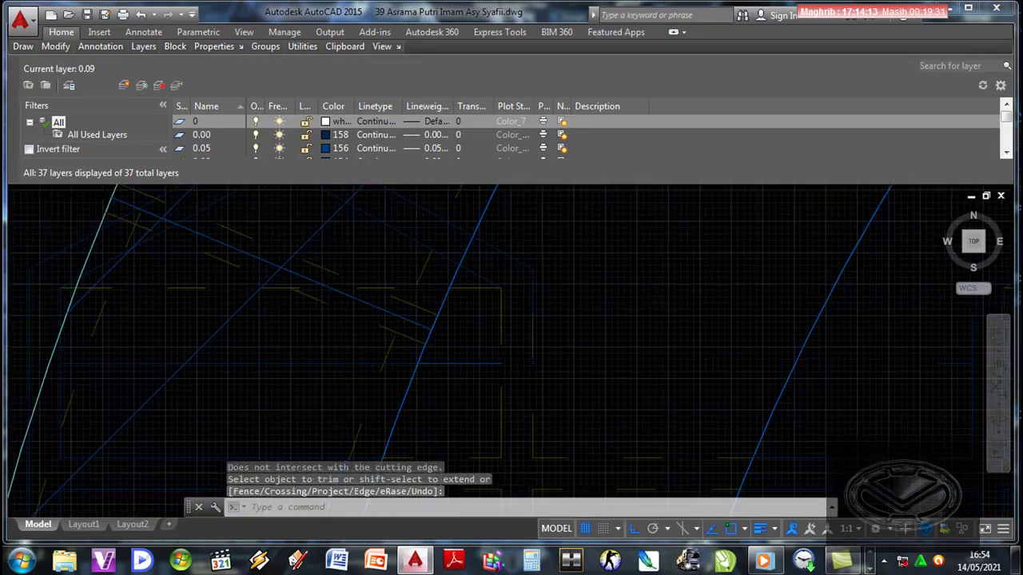
scroll(518, 395, "down", 3)
type("MA")
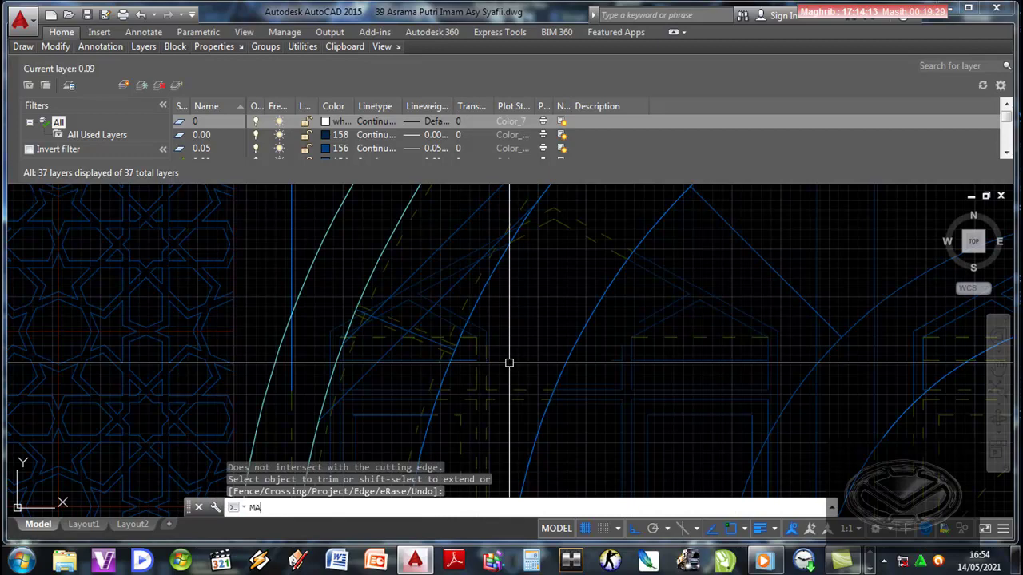
Step: Match the short vertical line to the existing line's properties
key("Return")
left_click(488, 372)
scroll(471, 361, "up", 3)
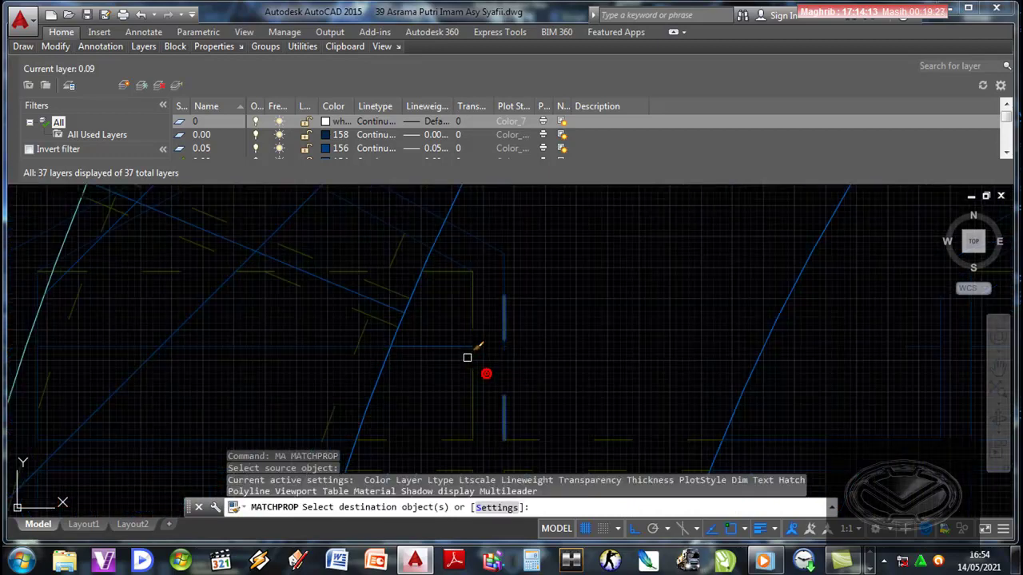
left_click(457, 342)
key("Return")
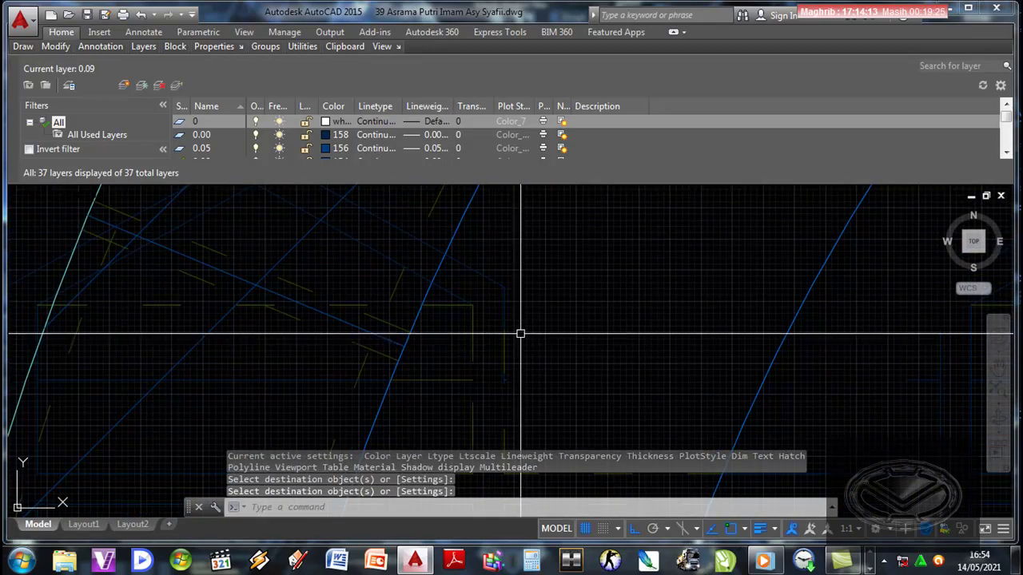
Step: Erase the stray short vertical line near the arch and save the drawing
left_click(505, 304)
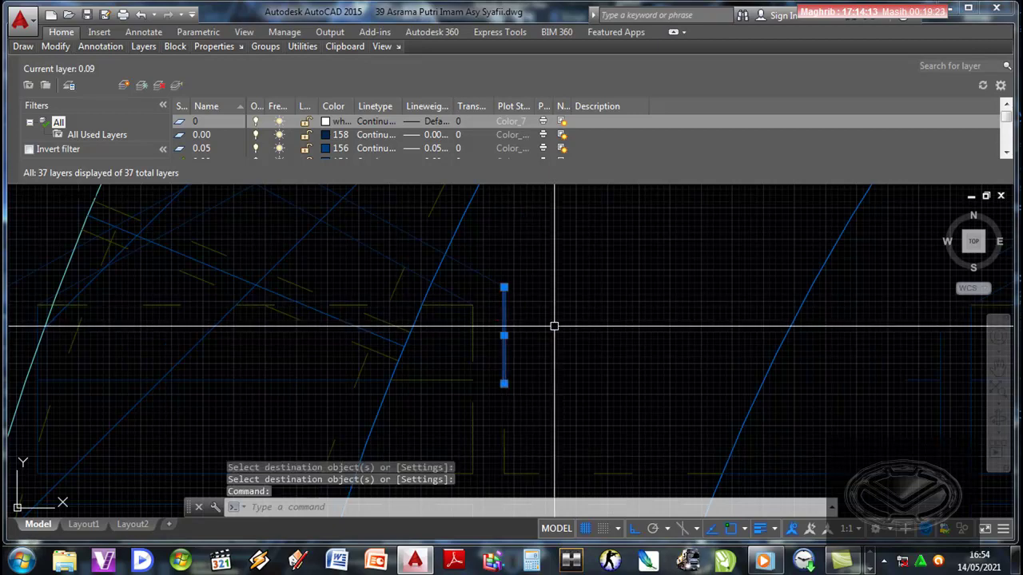
key("Delete")
left_click(468, 347)
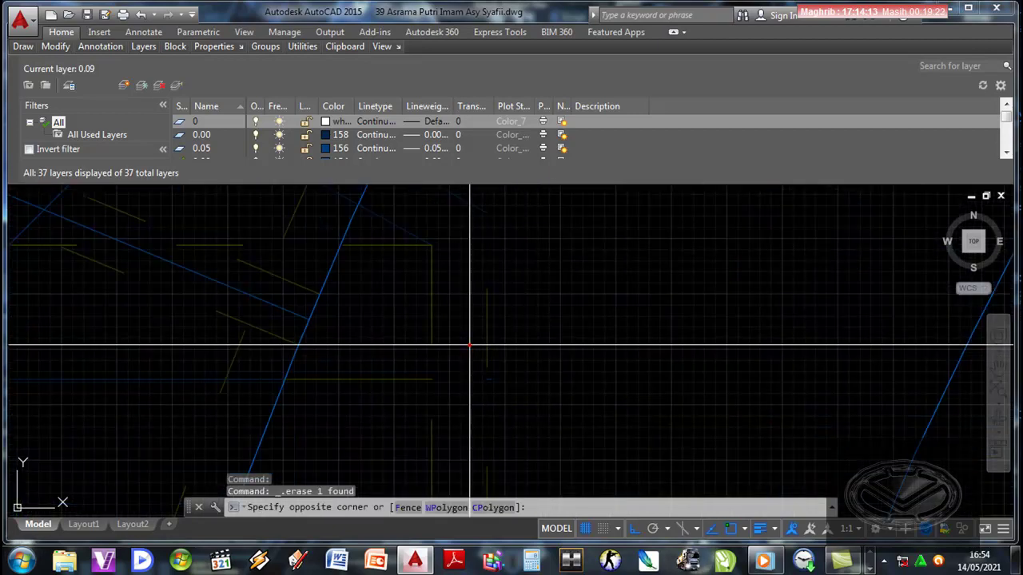
left_click(541, 397)
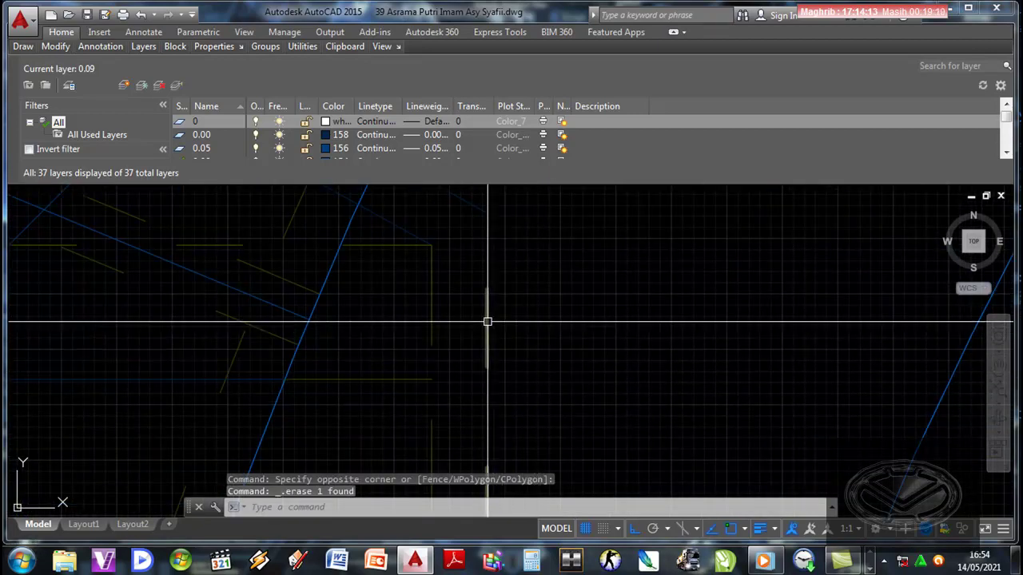
left_click(488, 287)
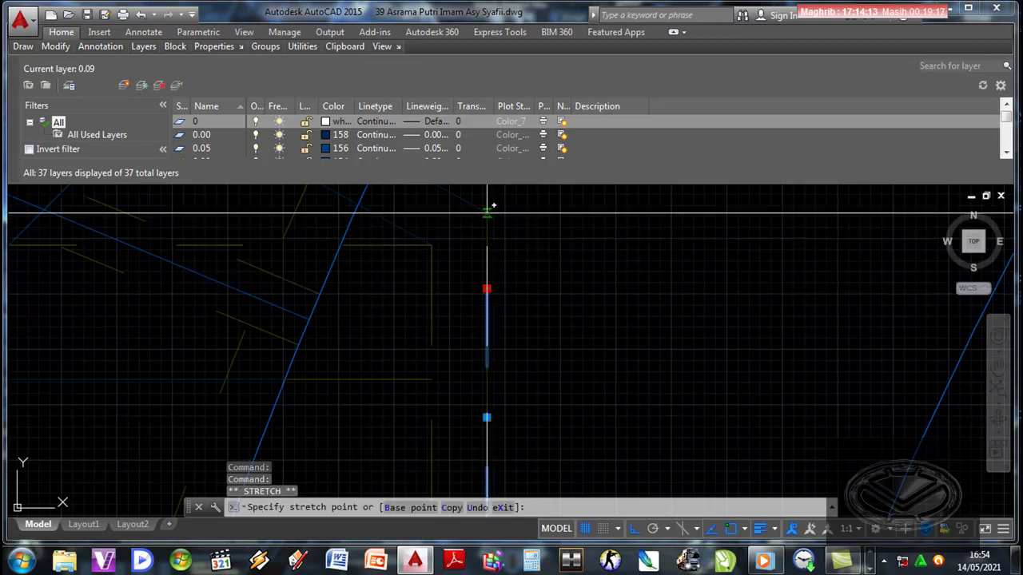
key("Escape")
scroll(551, 319, "down", 3)
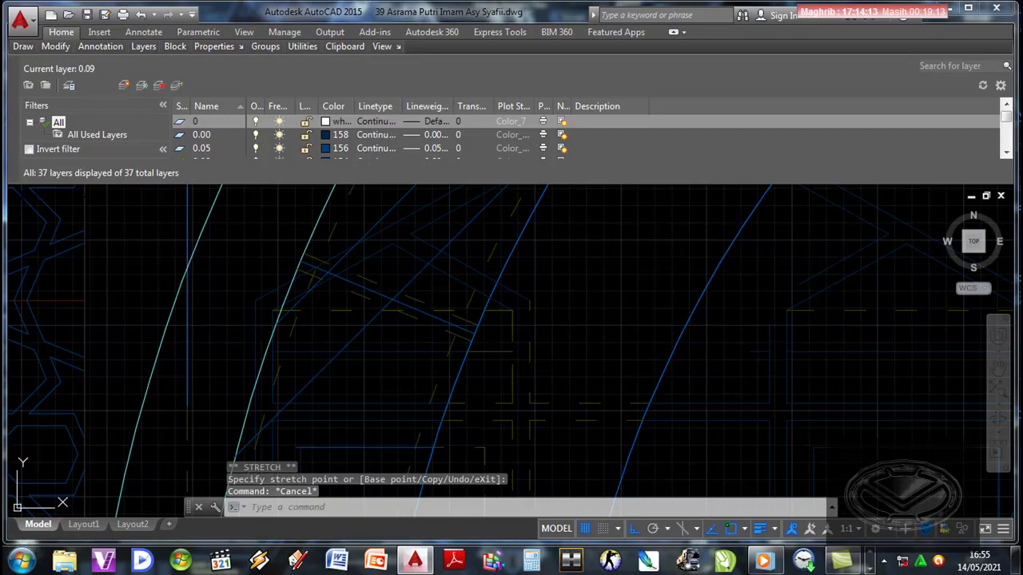
key("ctrl+s")
Step: Extend the short line up to the arch arc
scroll(568, 388, "down", 2)
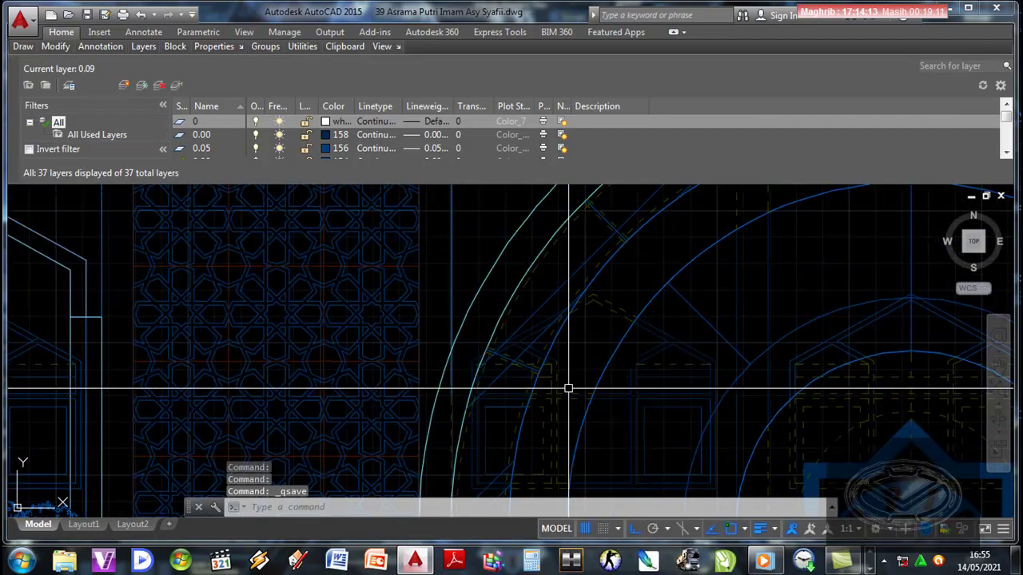
mouse_move(568, 388)
middle_mouse_down()
mouse_move(523, 402)
mouse_move(471, 397)
middle_mouse_up()
scroll(525, 402, "up", 2)
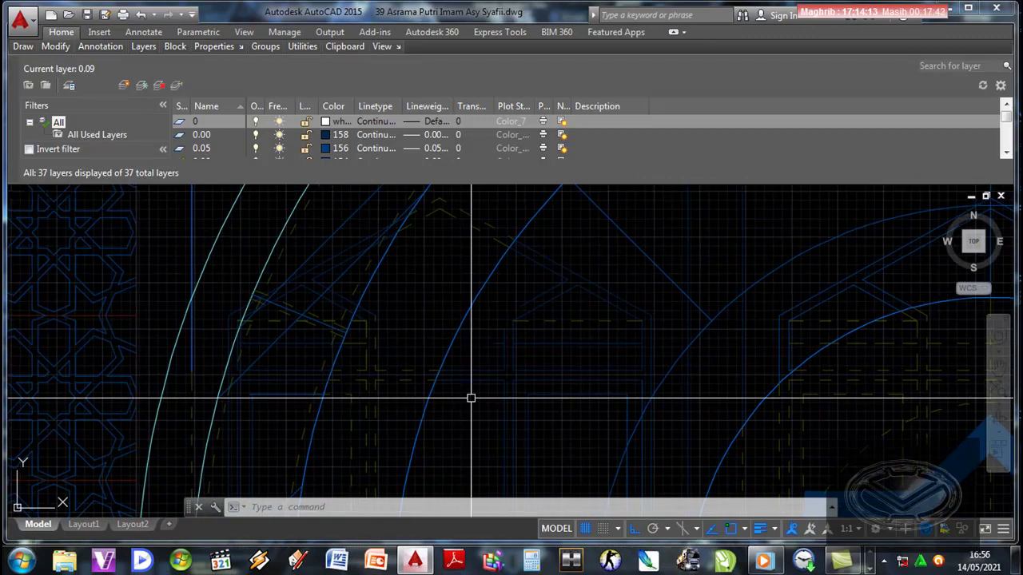
type("ex")
key("Return")
left_click(449, 339)
right_click(450, 341)
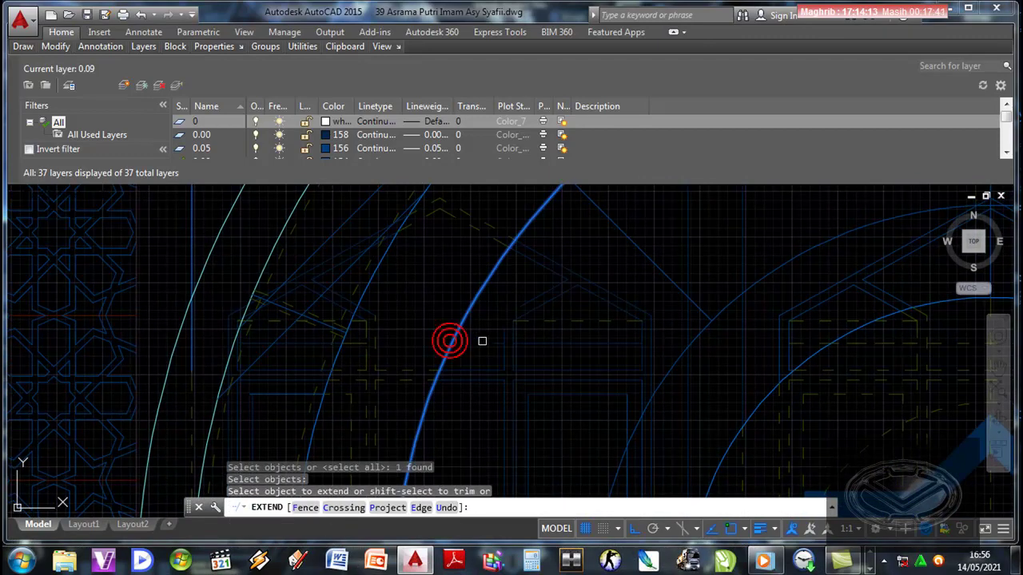
left_click(489, 345)
middle_click_drag(484, 346, 479, 365)
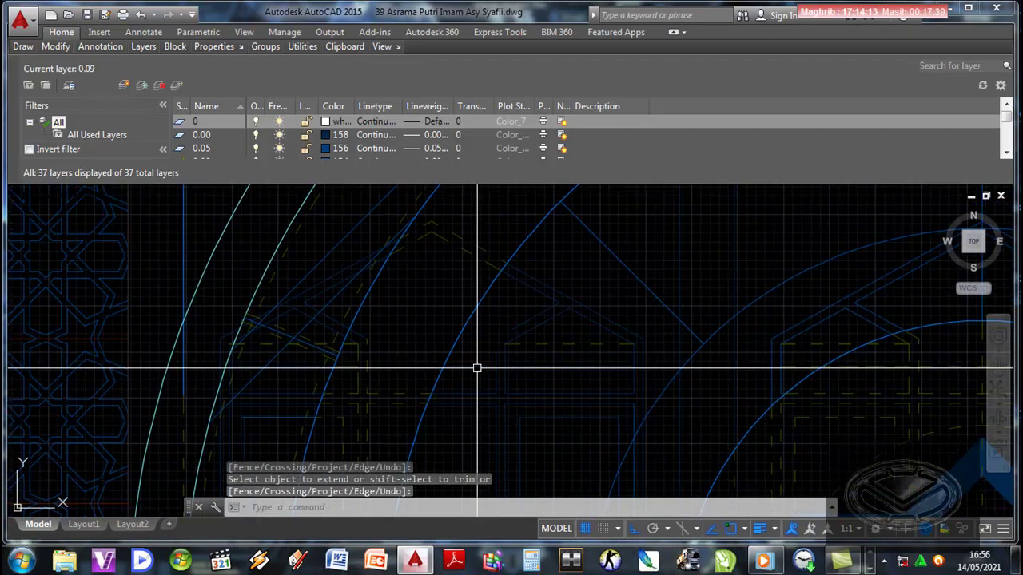
Step: Begin a fillet on the short vertical line, then cancel it
type("F")
key("Return")
scroll(479, 354, "up", 2)
scroll(495, 357, "up", 2)
left_click(498, 358)
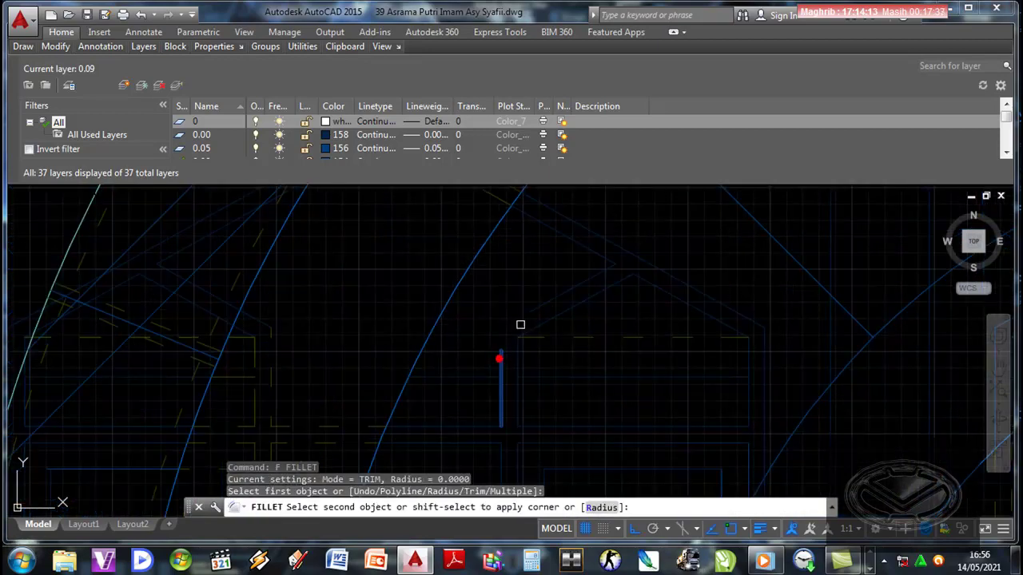
scroll(523, 318, "down", 2)
scroll(526, 313, "up", 2)
scroll(532, 347, "up", 1)
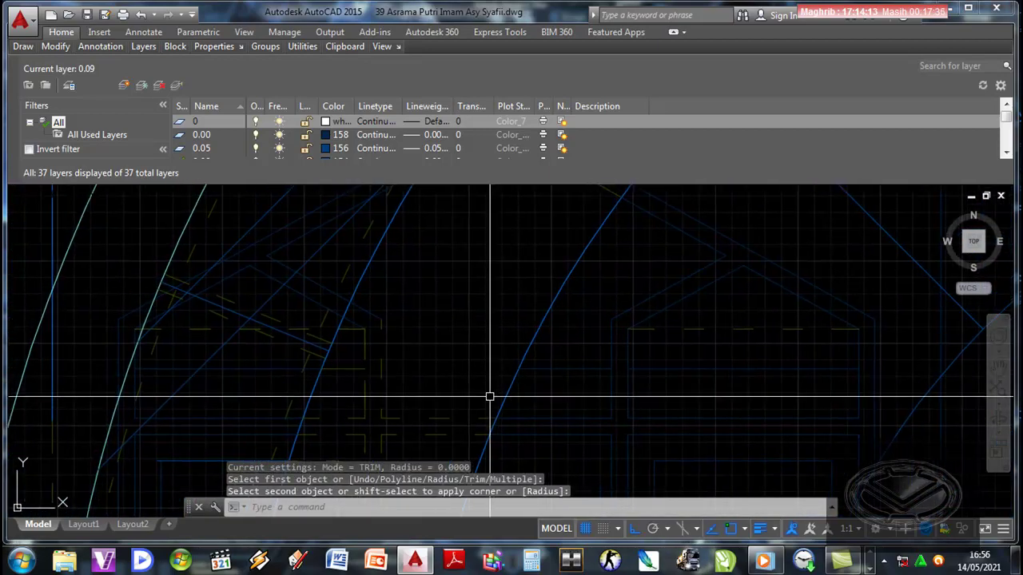
key("Escape")
Step: Draw a horizontal line starting on the arc
type("l")
key("Return")
left_click(520, 368)
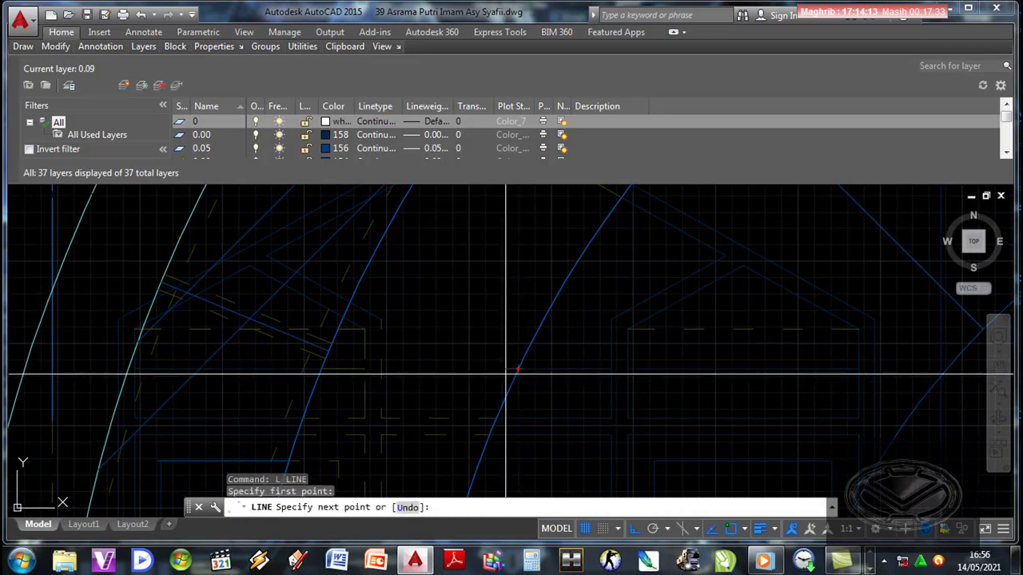
left_click(379, 368)
key("Return")
middle_click_drag(447, 395, 468, 400)
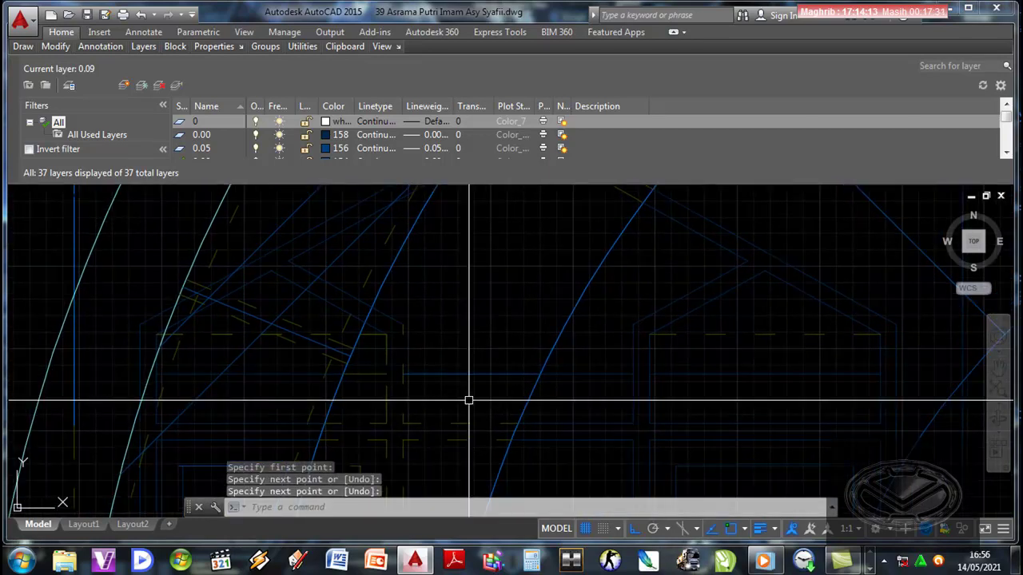
Step: Match the new lines to an existing line's properties and save the drawing
type("m")
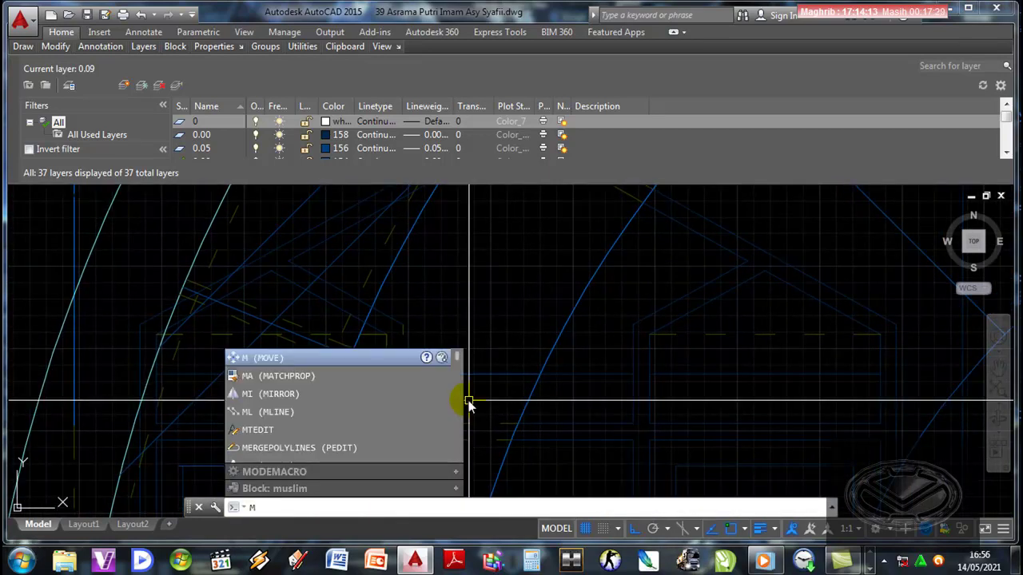
key("Return")
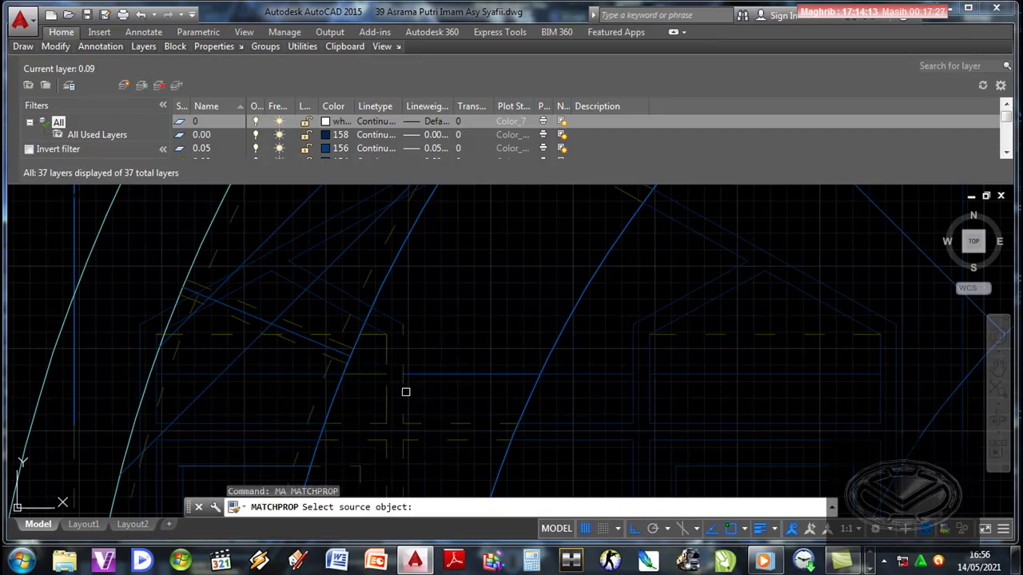
left_click(403, 385)
left_click(456, 376)
left_click(450, 338)
scroll(462, 356, "down", 2)
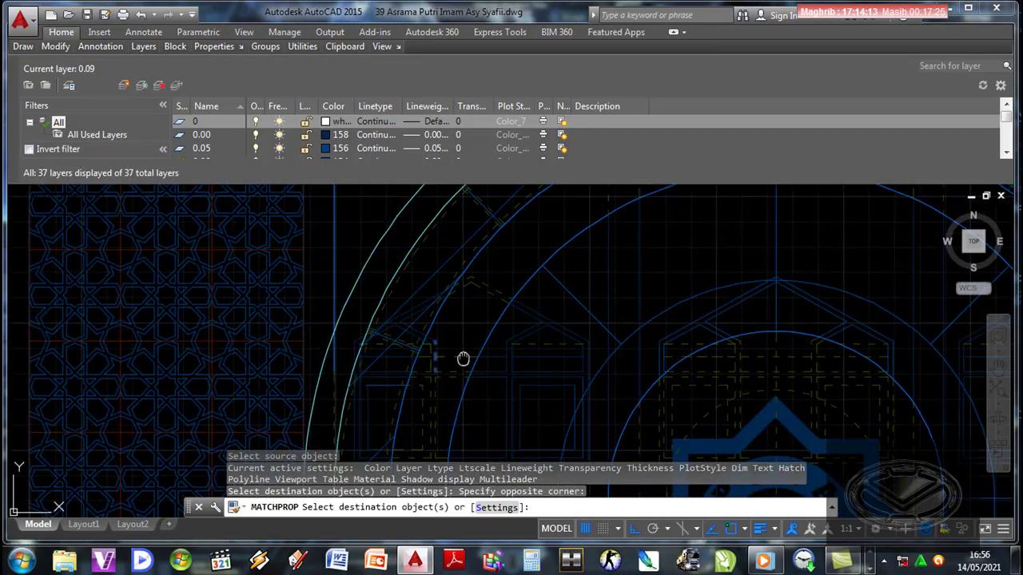
scroll(490, 402, "down", 2)
scroll(503, 400, "down", 1)
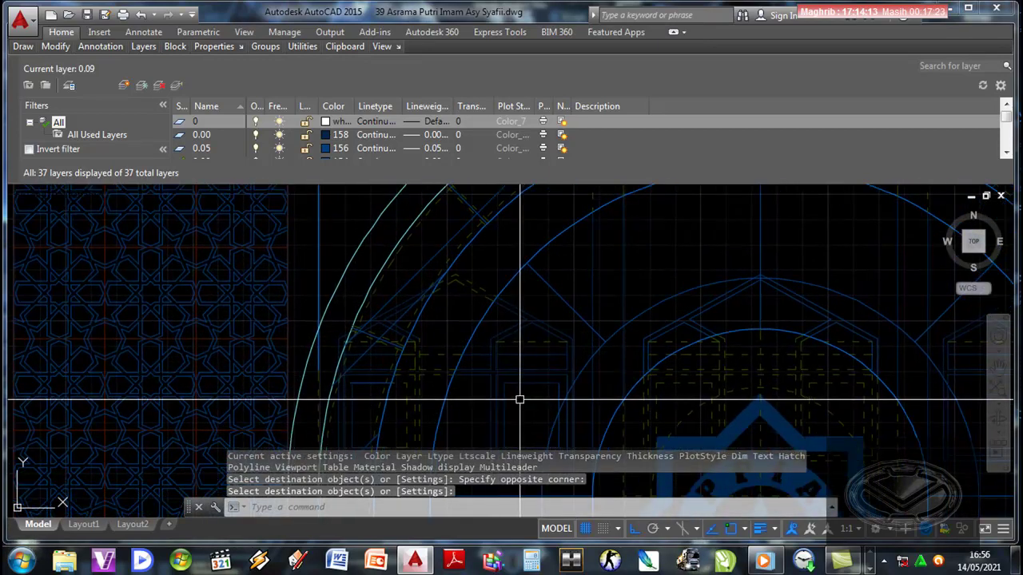
key("Return")
key("ctrl+s")
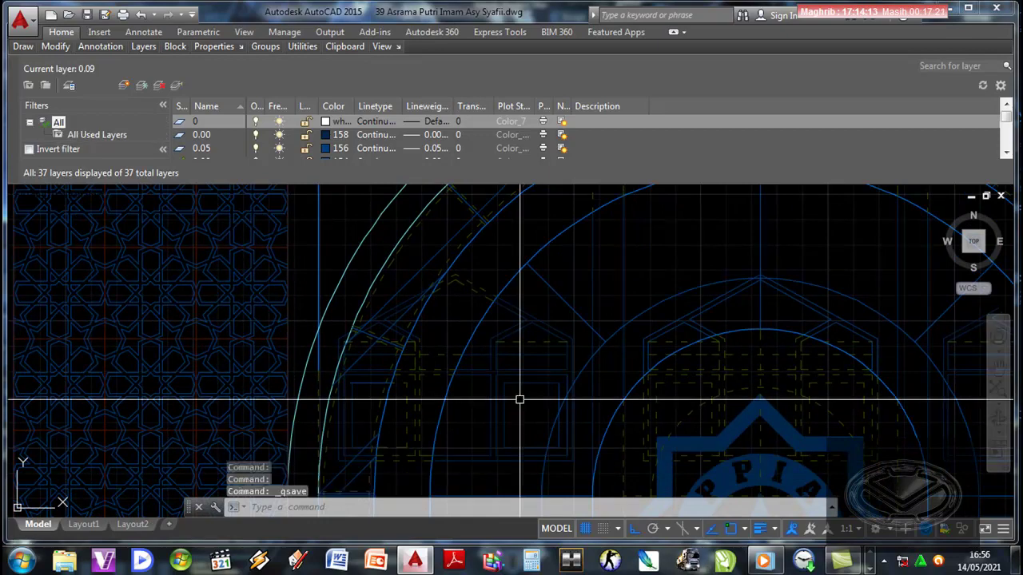
scroll(645, 371, "up", 2)
mouse_move(644, 370)
middle_mouse_down()
mouse_move(608, 341)
mouse_move(613, 357)
middle_mouse_up()
Step: Extend the short lines on the other arch to meet the blue arc
type("ex")
key("Return")
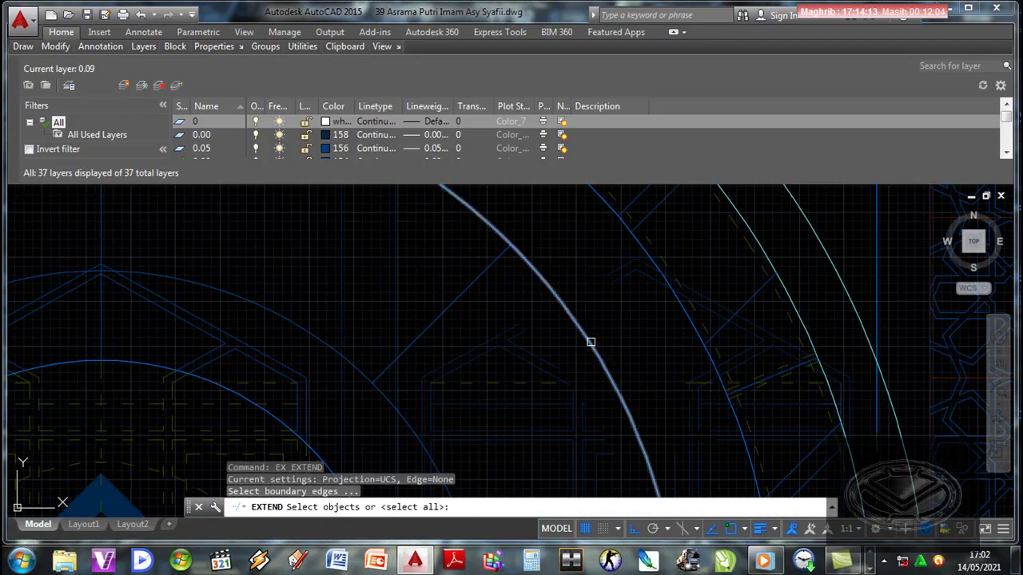
left_click(590, 342)
key("Return")
left_click(541, 345)
scroll(538, 333, "up", 2)
left_click(541, 322)
left_click(514, 250)
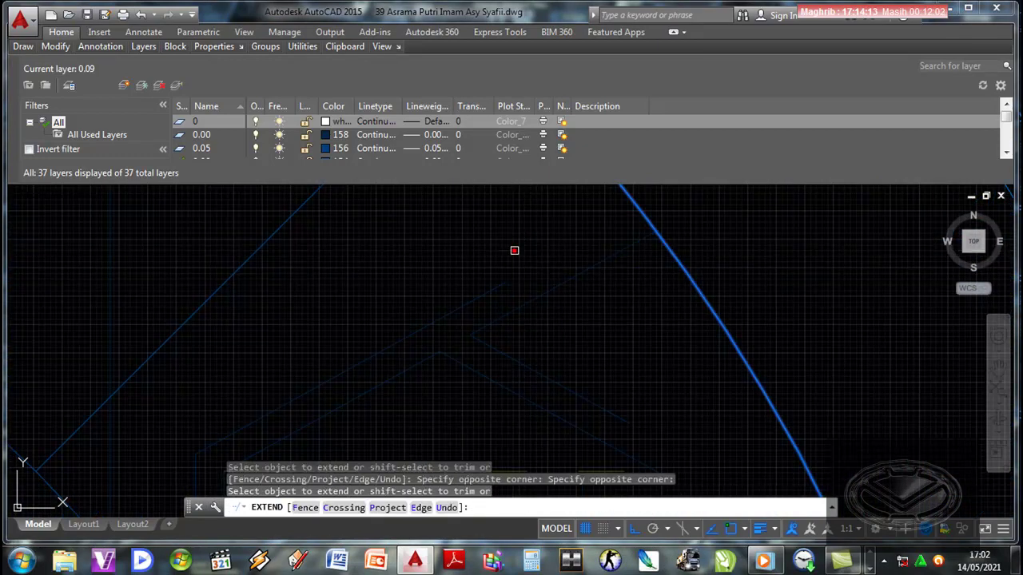
scroll(536, 331, "down", 2)
left_click(504, 285)
scroll(504, 285, "up", 2)
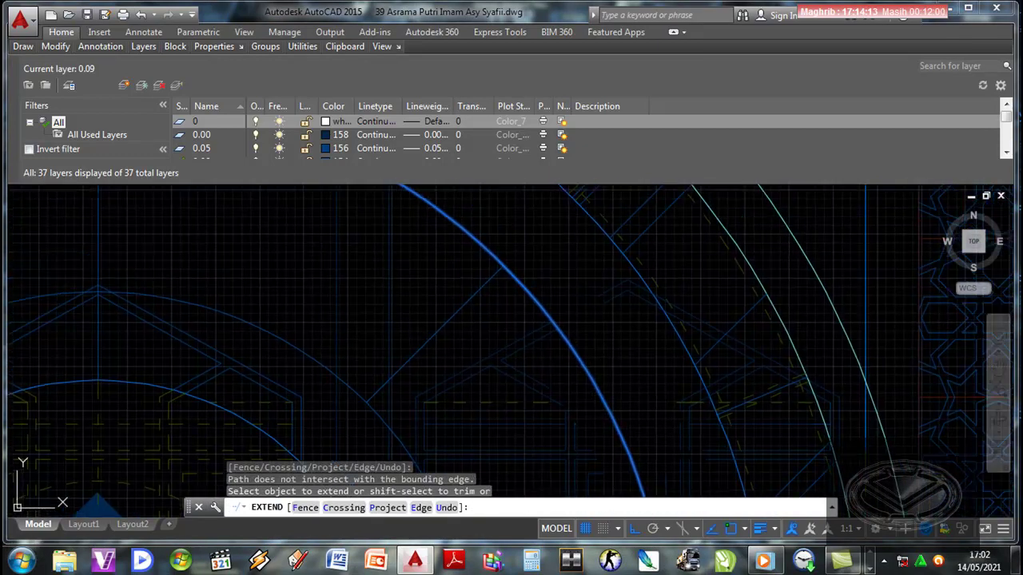
left_click(608, 303)
key("Return")
middle_click_drag(599, 297, 613, 347)
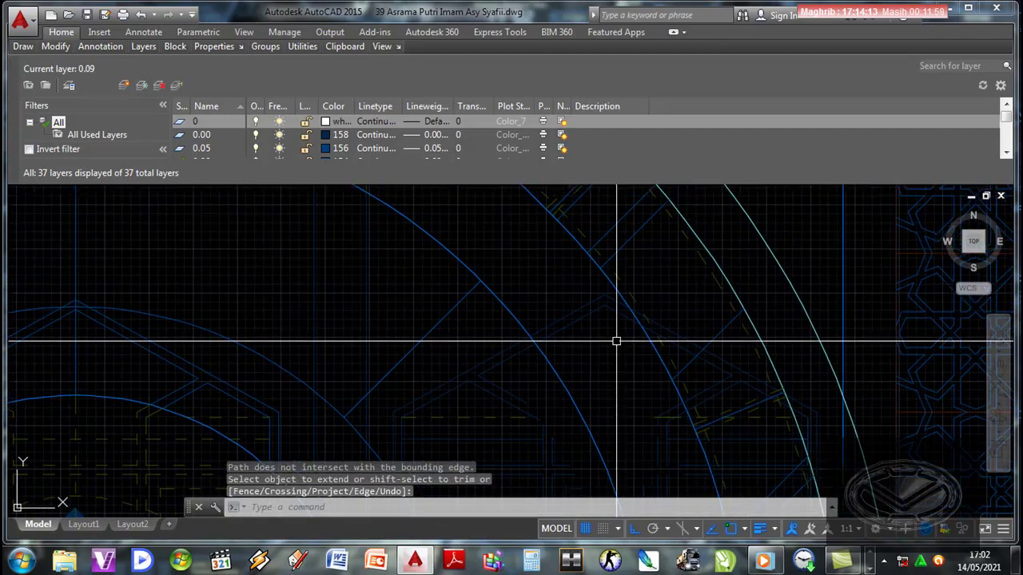
Step: Draw two new lines across the arch from existing endpoints
type("l")
key("Return")
scroll(620, 315, "up", 3)
scroll(576, 296, "up", 2)
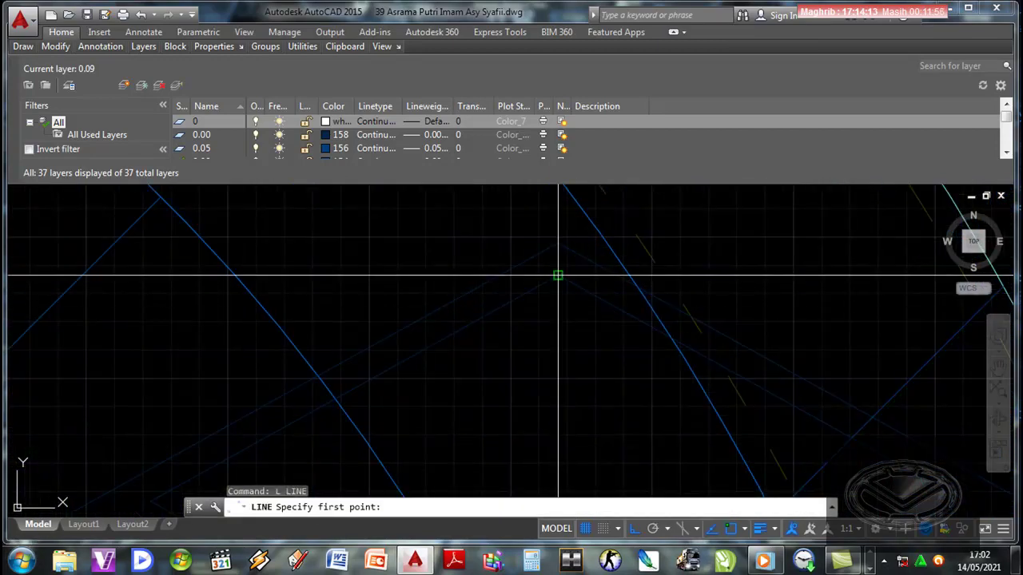
left_click(558, 275)
left_click(671, 338)
key("Return")
key("Return")
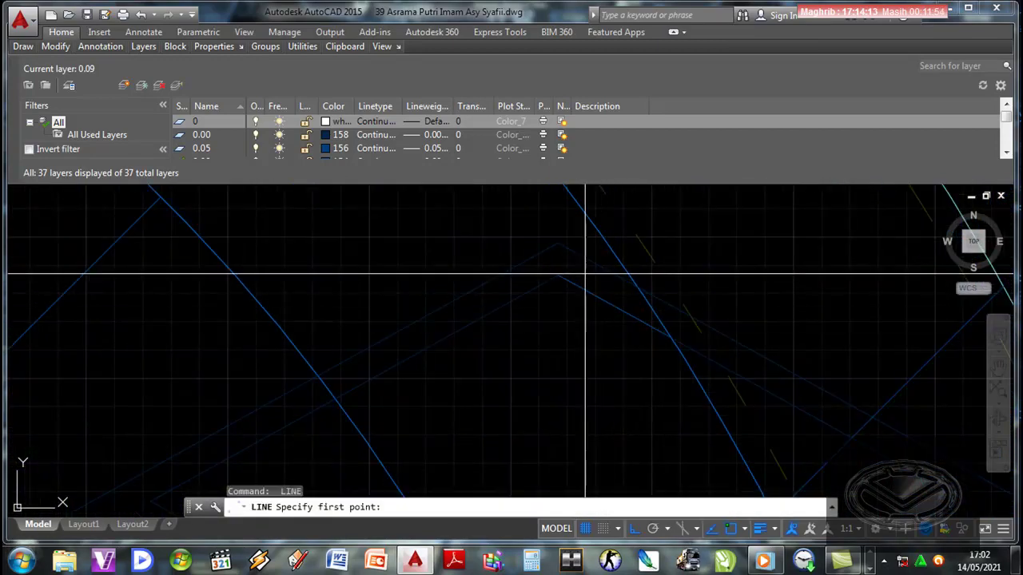
left_click(557, 242)
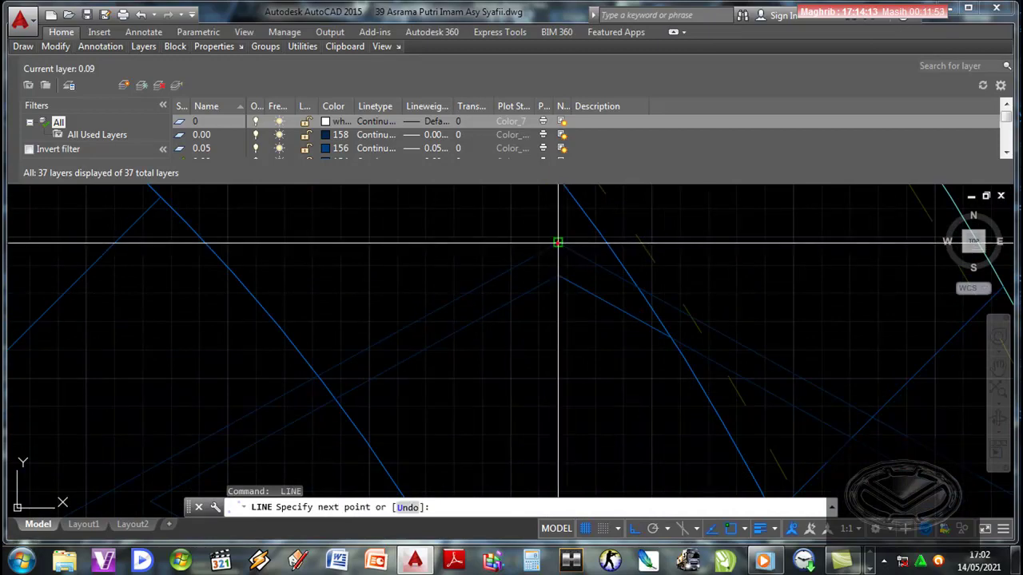
left_click(631, 284)
key("Return")
middle_click_drag(611, 332, 609, 383)
Step: Trim the new lines' overhanging ends back to the blue arch line
type("tr")
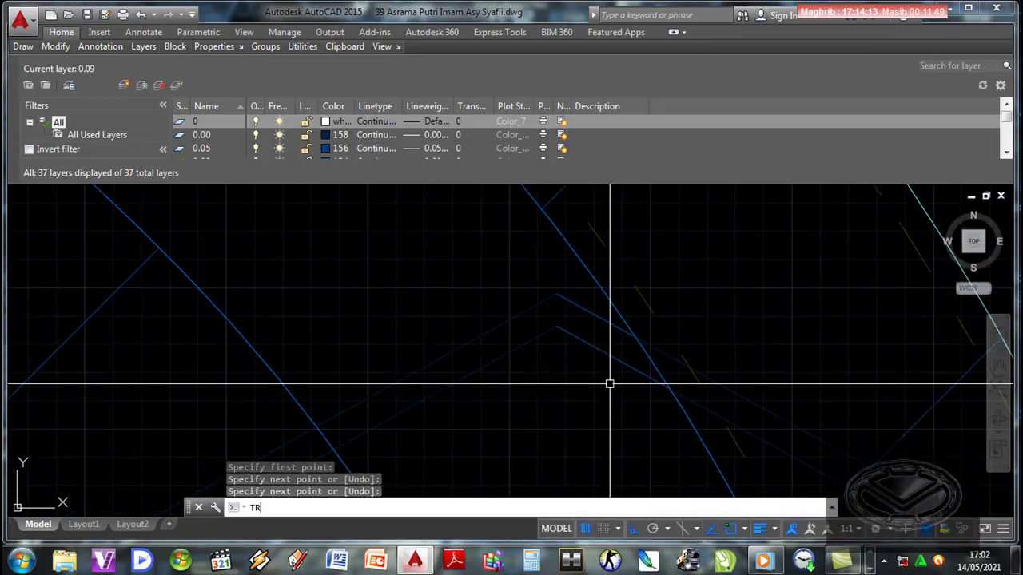
key("Return")
scroll(609, 381, "up", 3)
left_click(680, 413)
key("Return")
left_click(680, 413)
left_click(626, 401)
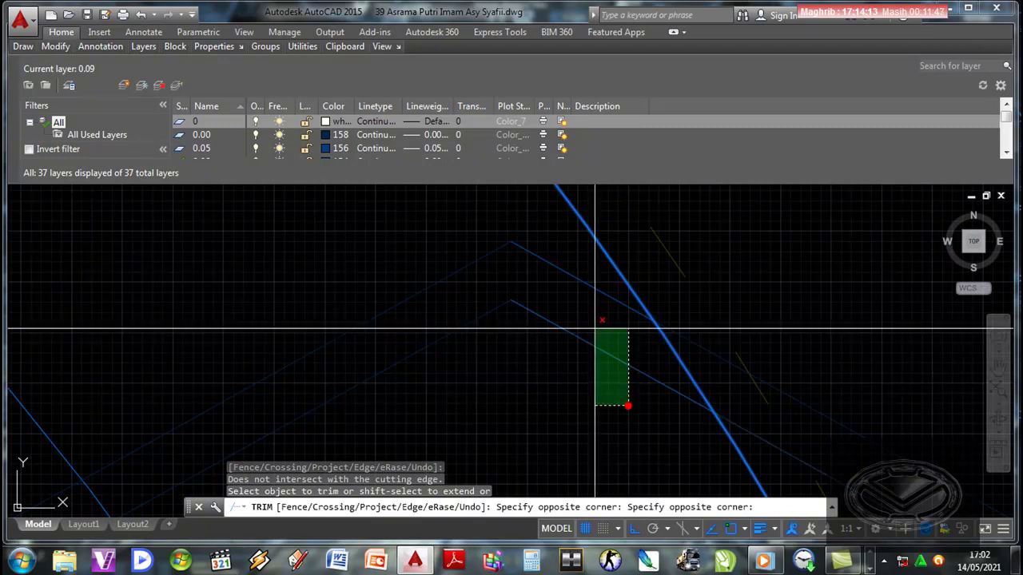
left_click(594, 326)
left_click(567, 266)
key("Return")
scroll(610, 350, "down", 2)
scroll(610, 350, "down", 2)
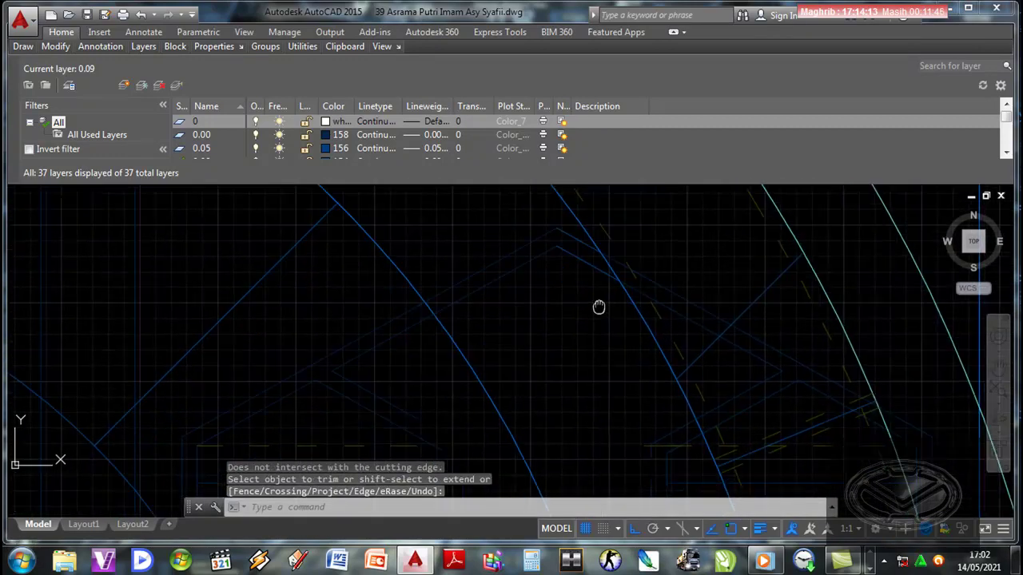
scroll(599, 304, "down", 2)
scroll(594, 306, "up", 2)
scroll(595, 330, "up", 2)
type("M")
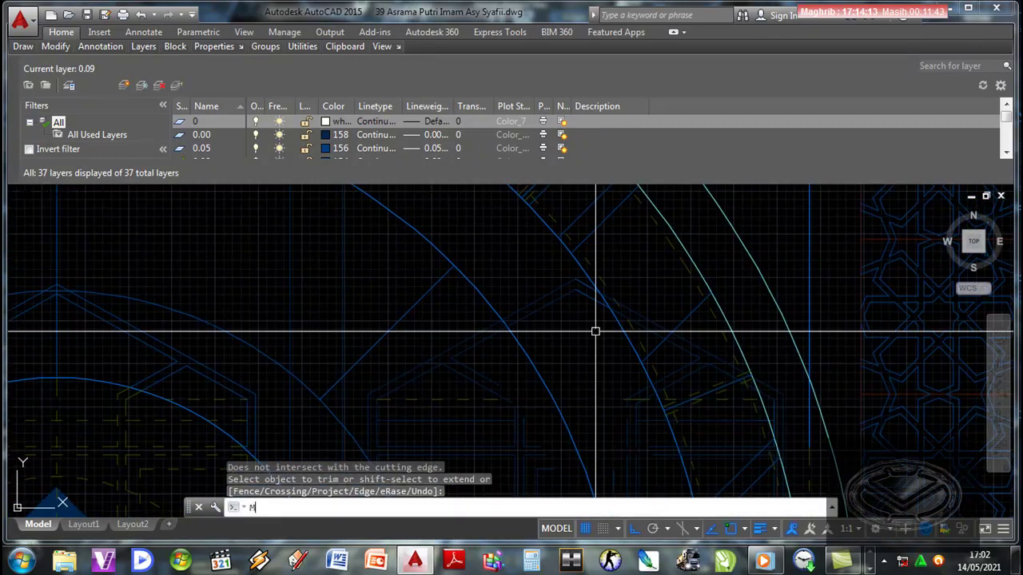
type("A")
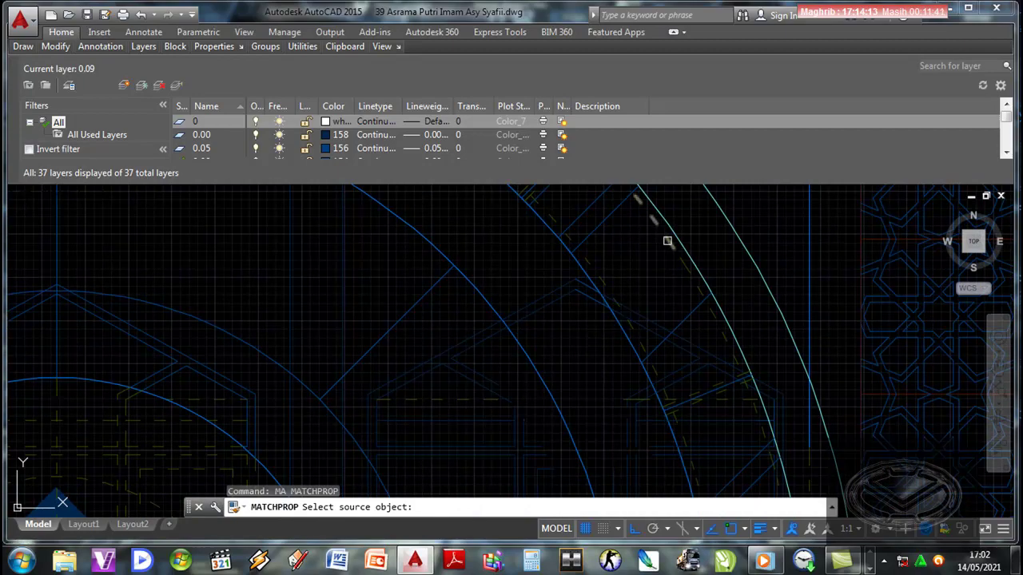
Step: Restyle the new short arch lines to match the existing arch line
left_click(667, 240)
scroll(596, 290, "up", 2)
scroll(559, 320, "up", 2)
left_click(489, 242)
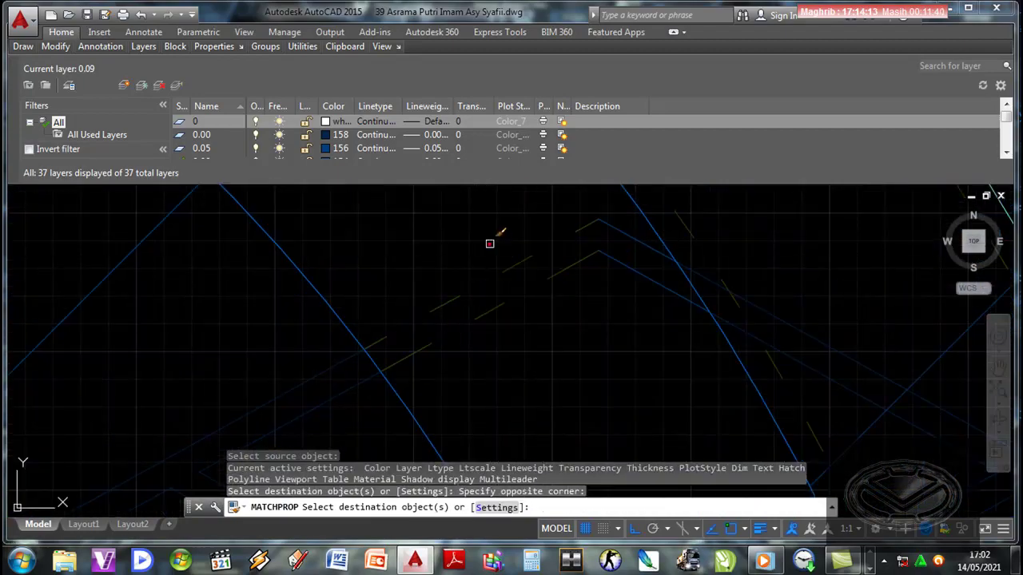
left_click(637, 301)
left_click(576, 231)
scroll(577, 232, "down", 3)
middle_click_drag(583, 222, 594, 342)
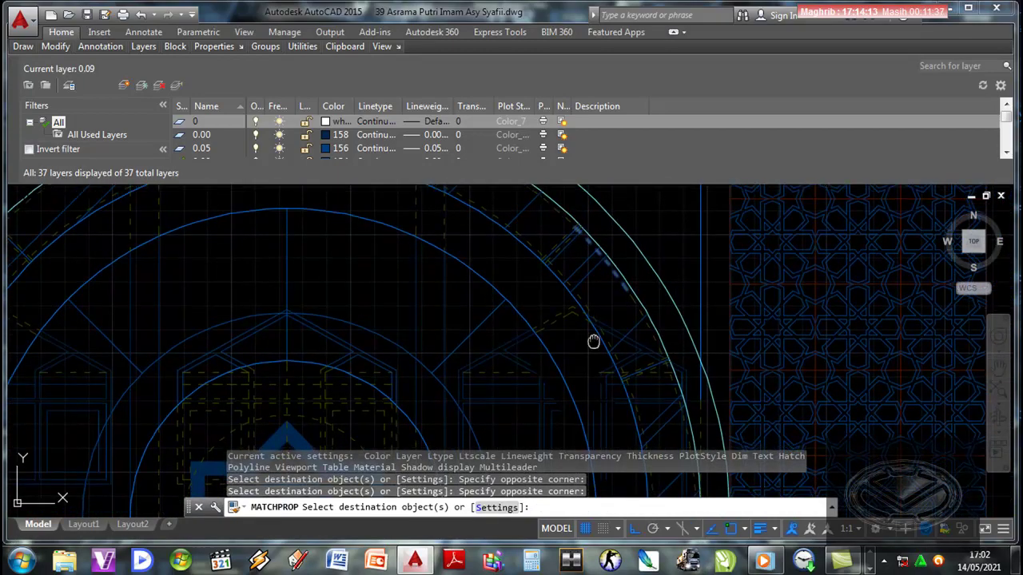
scroll(593, 342, "up", 2)
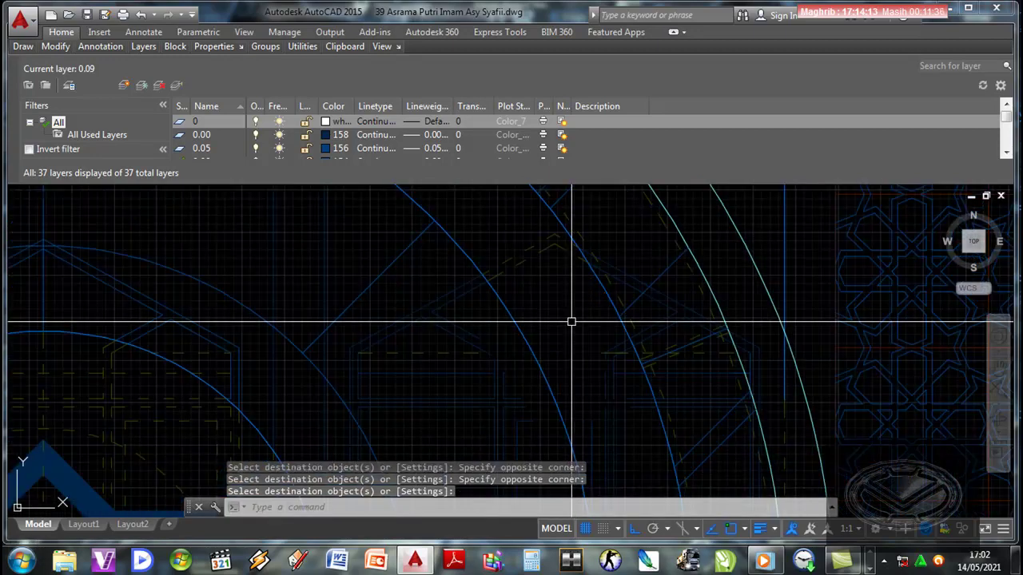
scroll(571, 322, "down", 1)
scroll(565, 401, "up", 1)
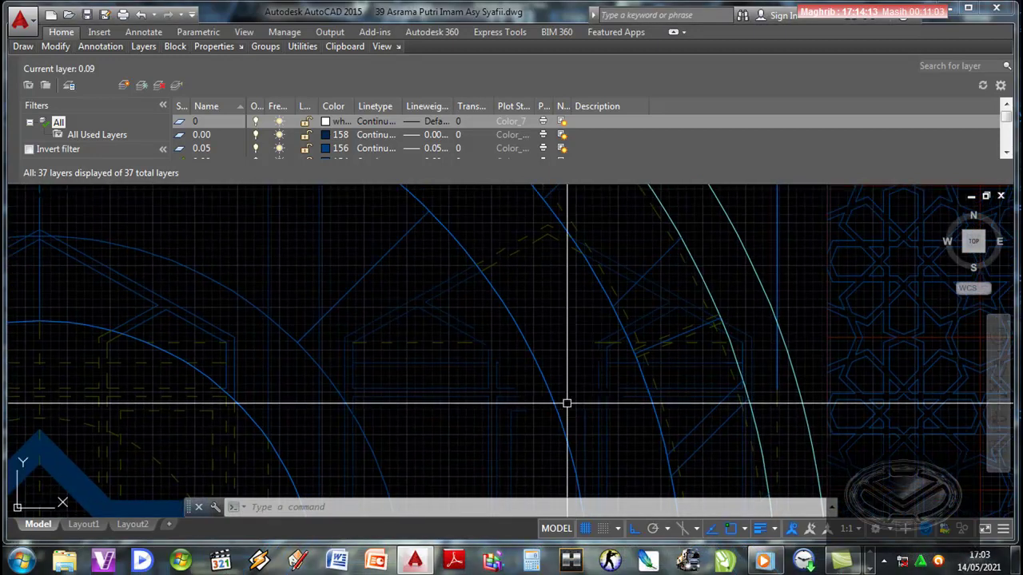
Step: Fillet the vertical line and a second line into a sharp corner, then repeat on another line
type("f")
key("Return")
scroll(490, 370, "up", 2)
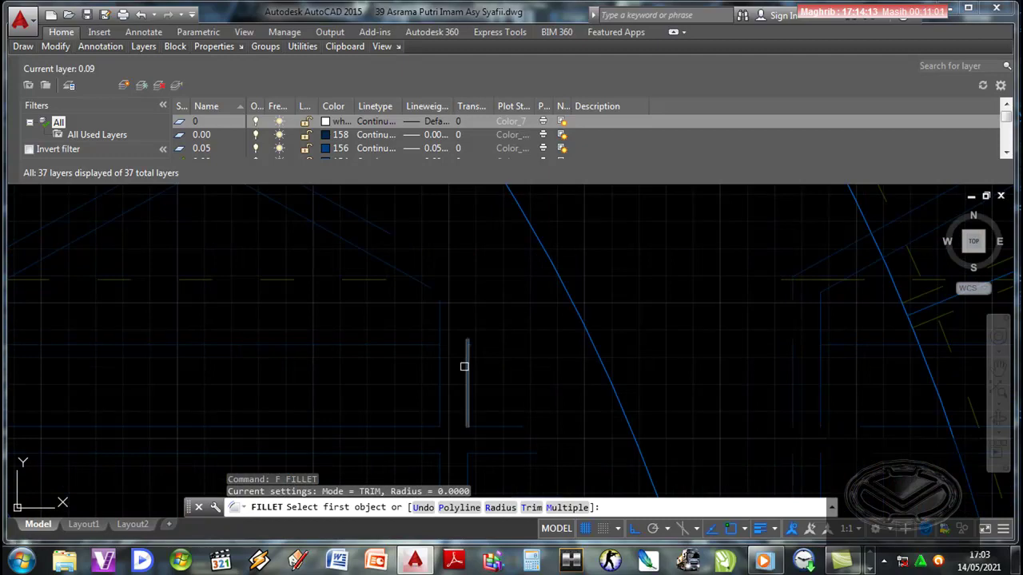
left_click(464, 366)
left_click(372, 219)
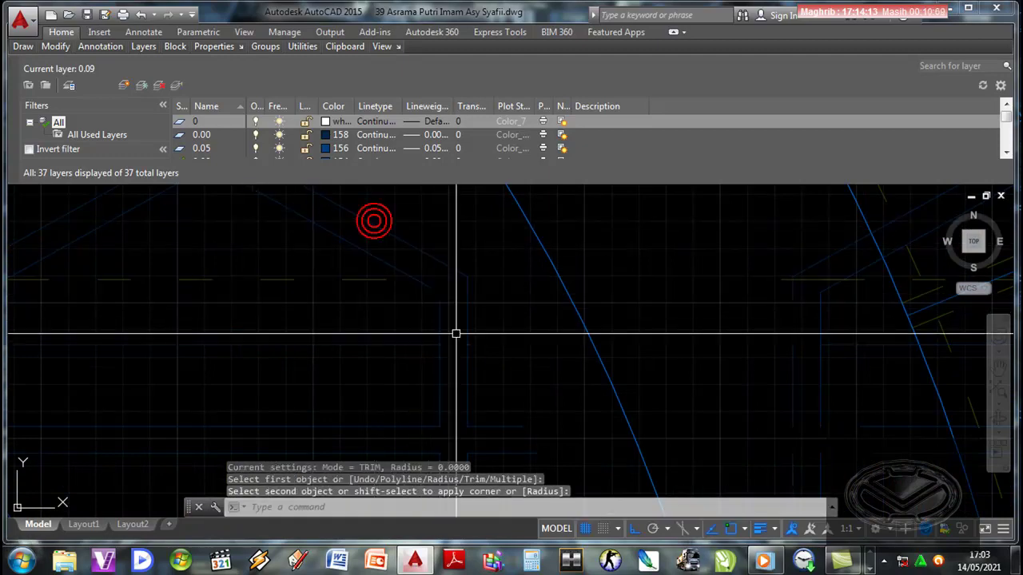
key("Return")
left_click(440, 324)
scroll(447, 304, "down", 1)
left_click(471, 313)
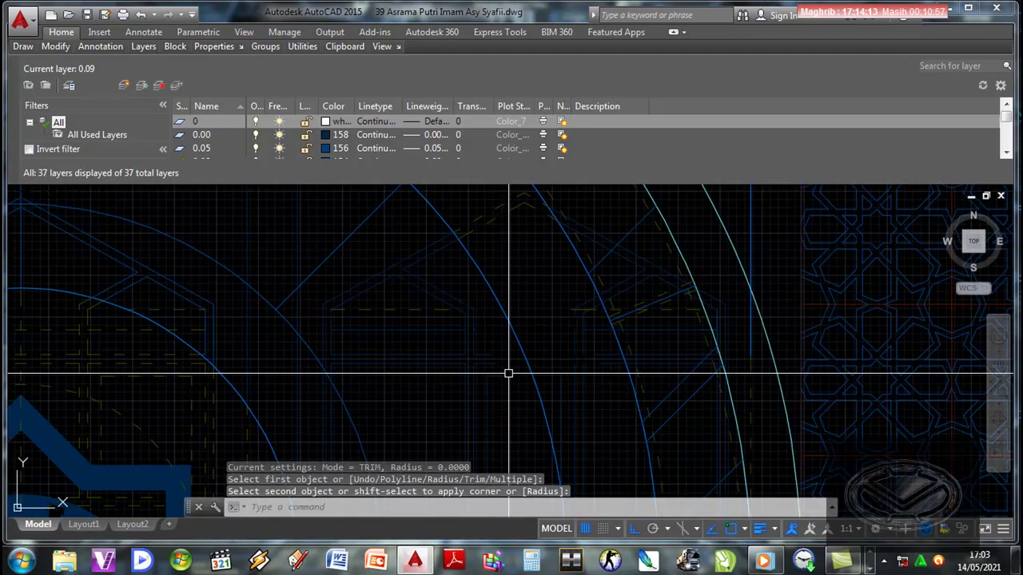
scroll(511, 383, "down", 3)
Step: Extend the short arch lines up to the arc used as the boundary
type("ex")
key("Return")
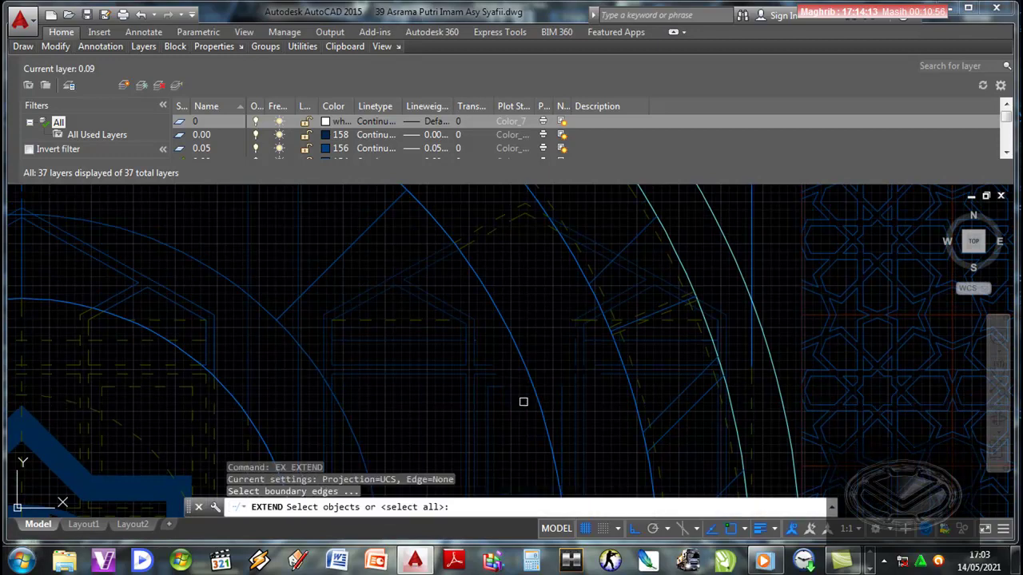
left_click(530, 386)
key("Return")
scroll(513, 402, "up", 2)
left_click(514, 401)
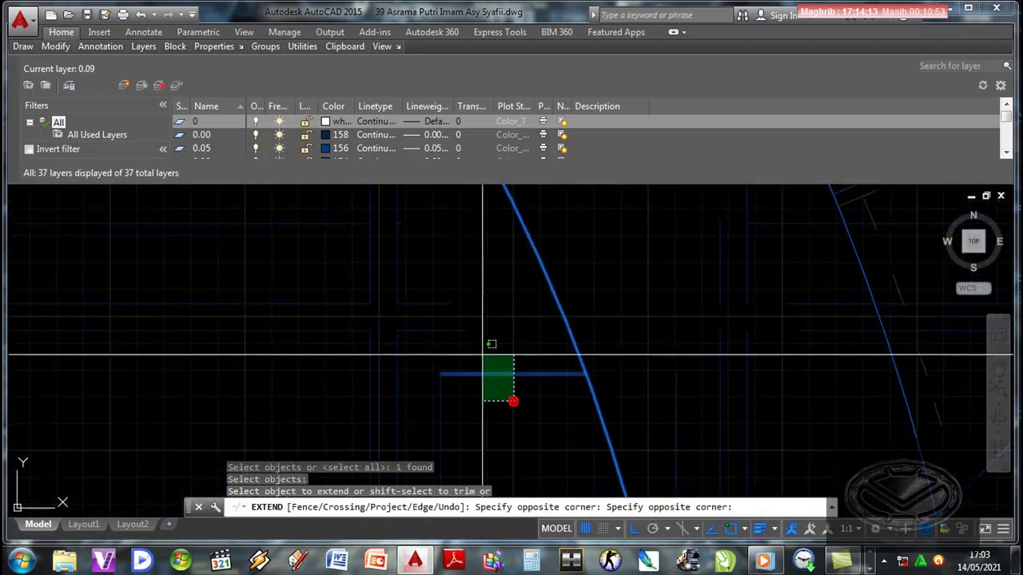
left_click(418, 354)
left_click(459, 325)
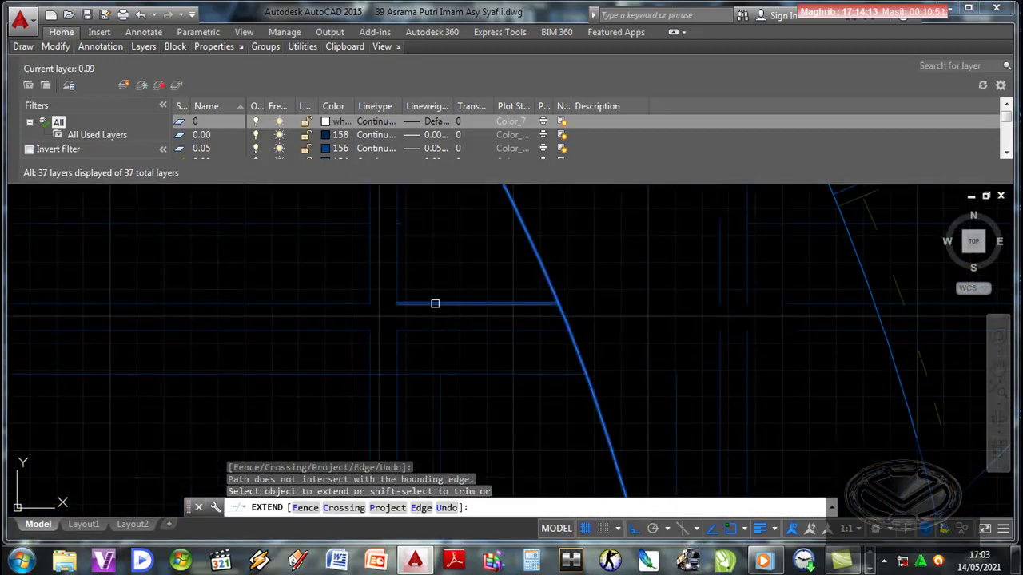
left_click(434, 304)
scroll(435, 304, "down", 3)
scroll(539, 370, "down", 1)
key("Return")
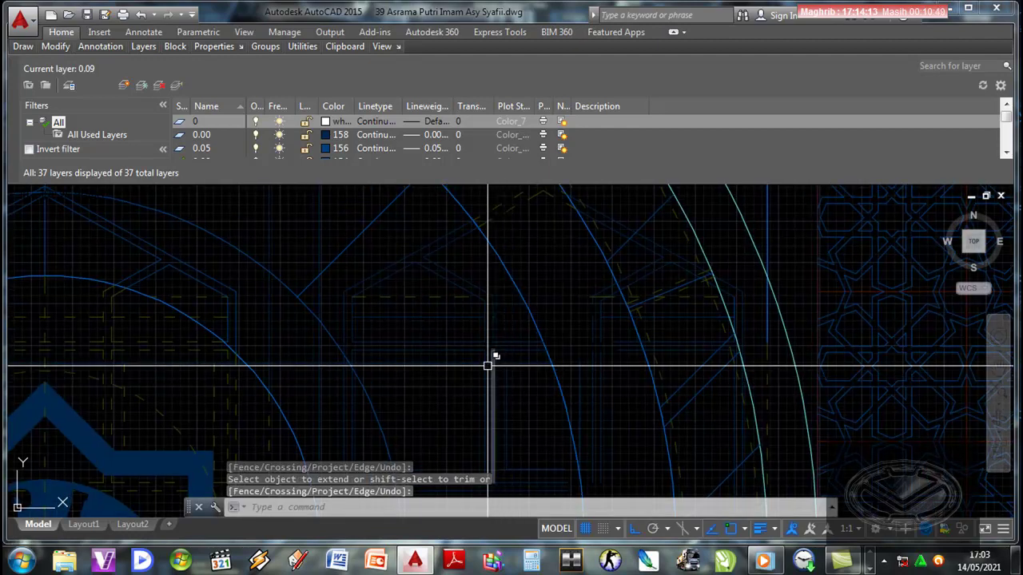
key("Return")
left_click(479, 364)
key("Escape")
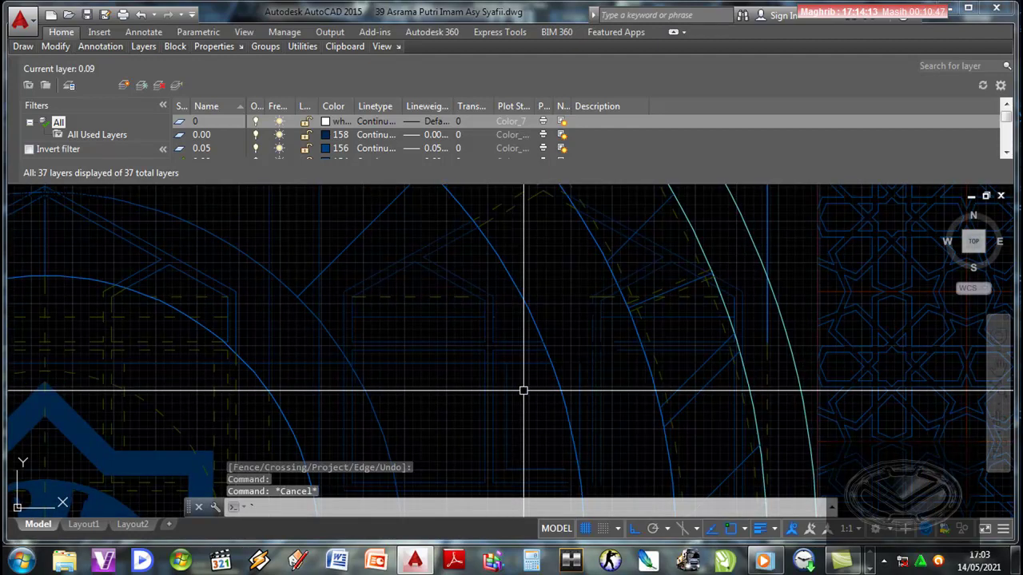
Step: Run TRIM with the vertical line as the cutting edge, then stop trimming
type("`tr")
key("Return")
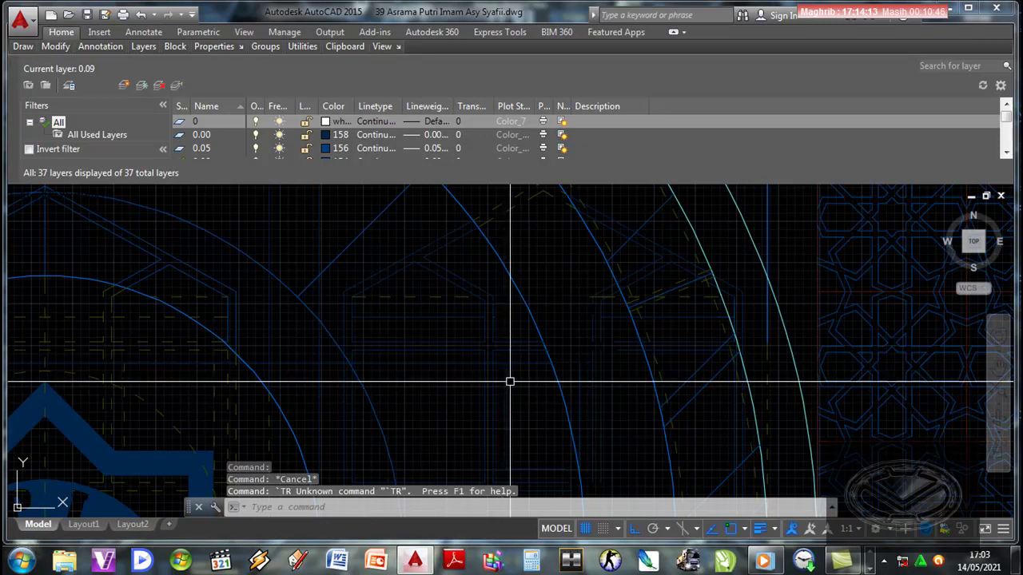
key("Escape")
type("tr")
key("Return")
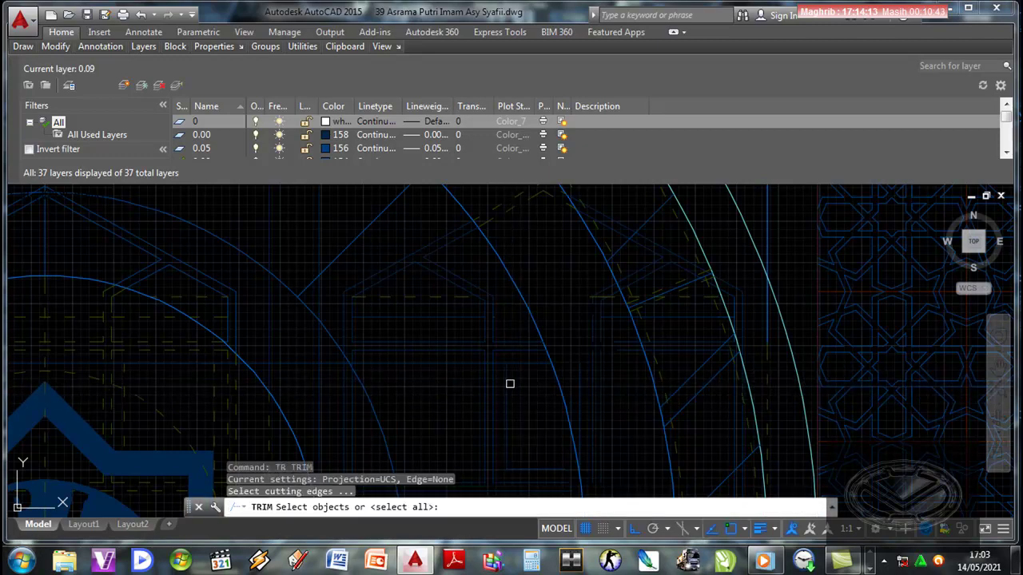
left_click(505, 381)
key("Return")
scroll(594, 366, "down", 2)
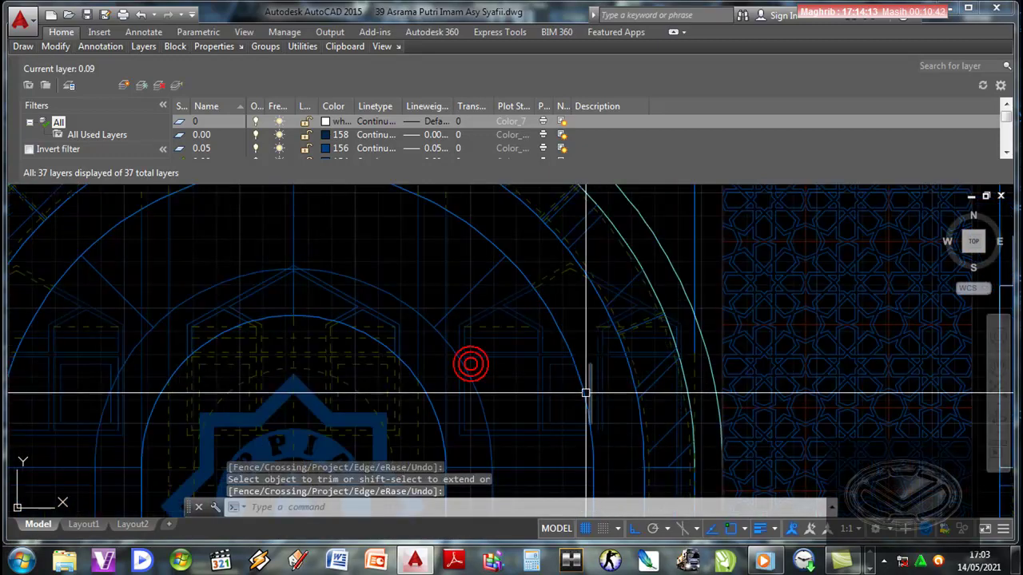
scroll(603, 405, "down", 1)
scroll(596, 393, "up", 2)
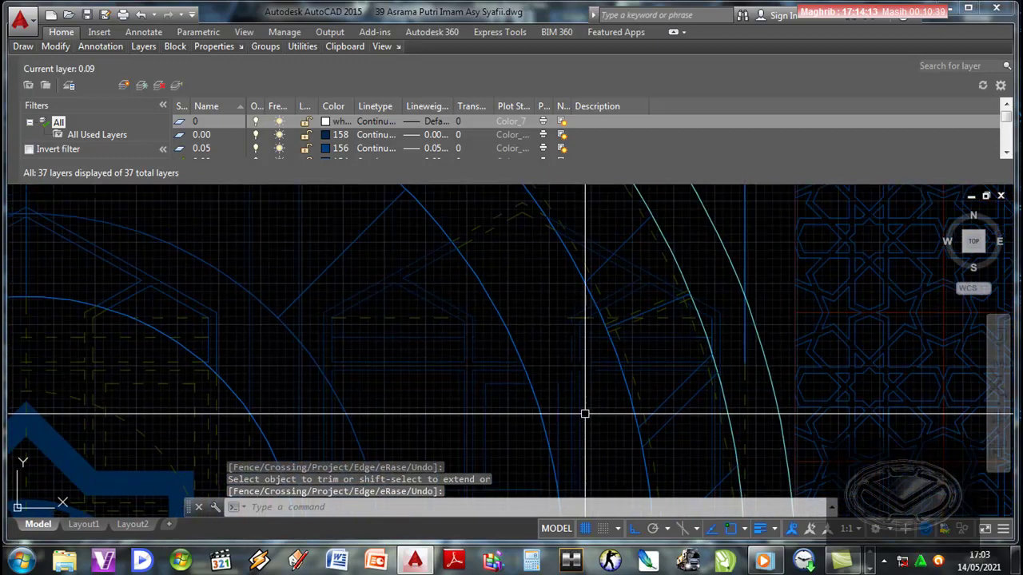
key("Escape")
Step: Draw short line segments from the arc, including a short horizontal line
type("l")
key("Return")
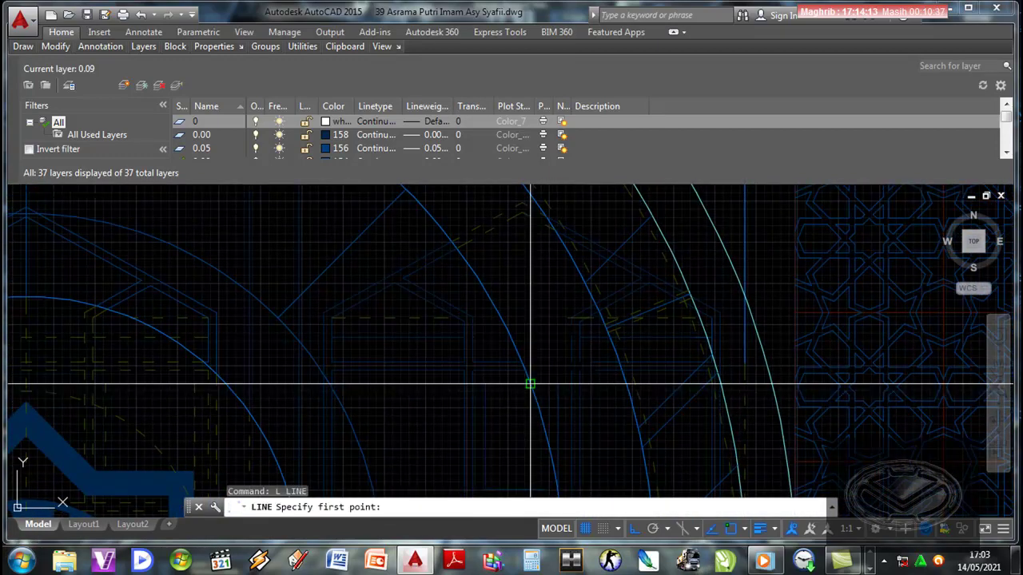
left_click(530, 387)
left_click(557, 384)
scroll(556, 383, "up", 2)
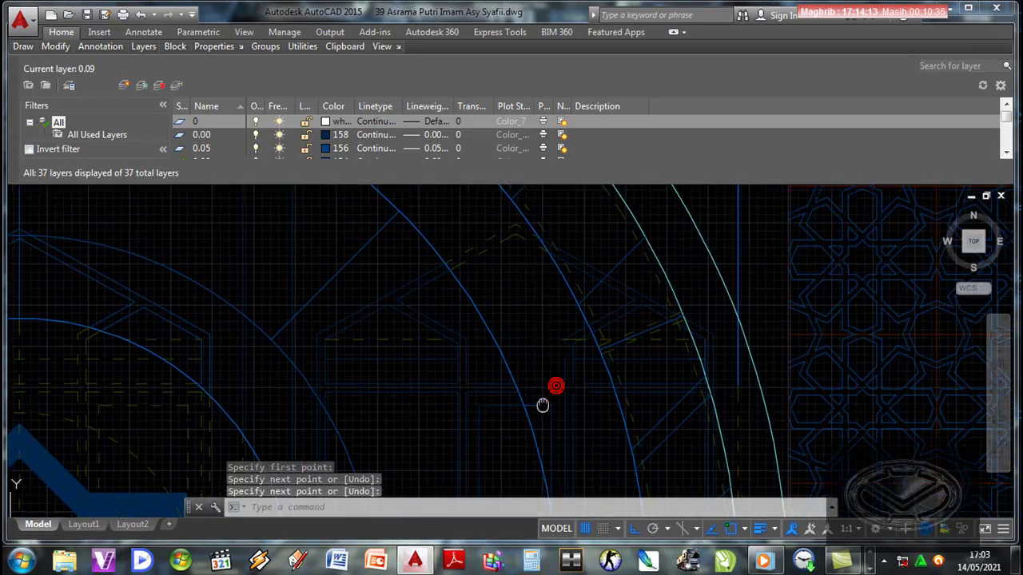
key("Return")
key("Return")
left_click(500, 385)
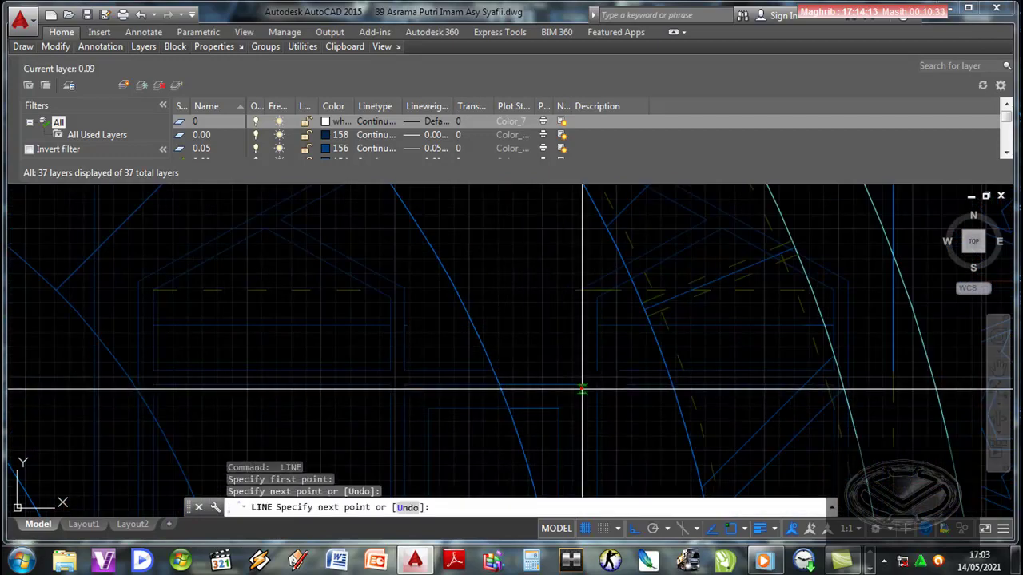
key("Return")
key("Return")
left_click(494, 370)
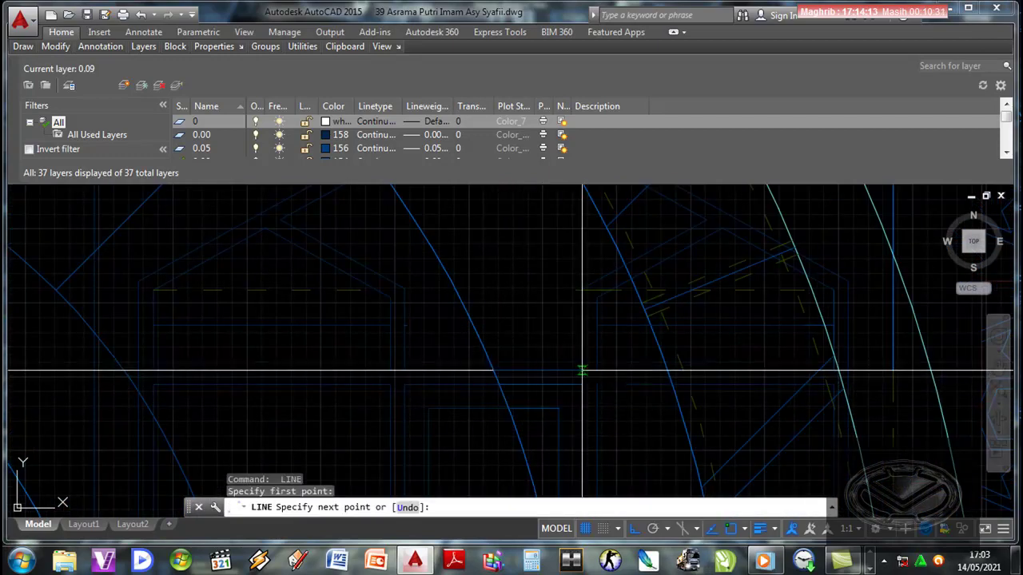
left_click(580, 370)
key("Return")
mouse_move(555, 379)
middle_mouse_down()
mouse_move(531, 384)
mouse_move(528, 372)
mouse_move(548, 383)
middle_mouse_up()
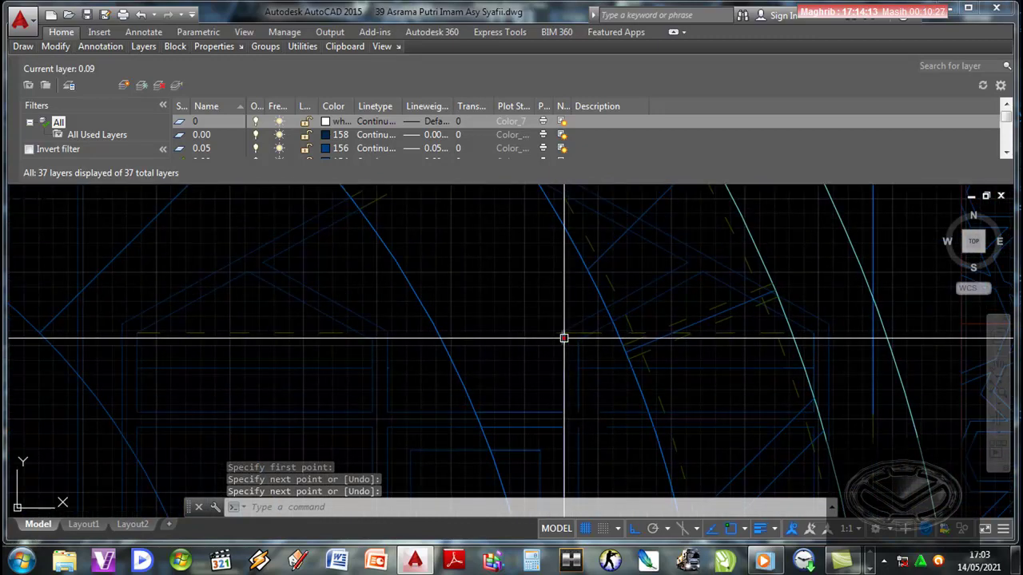
key("Return")
Step: Delete the stray short segment and fillet the vertical and diagonal lines at radius 0
key("Delete")
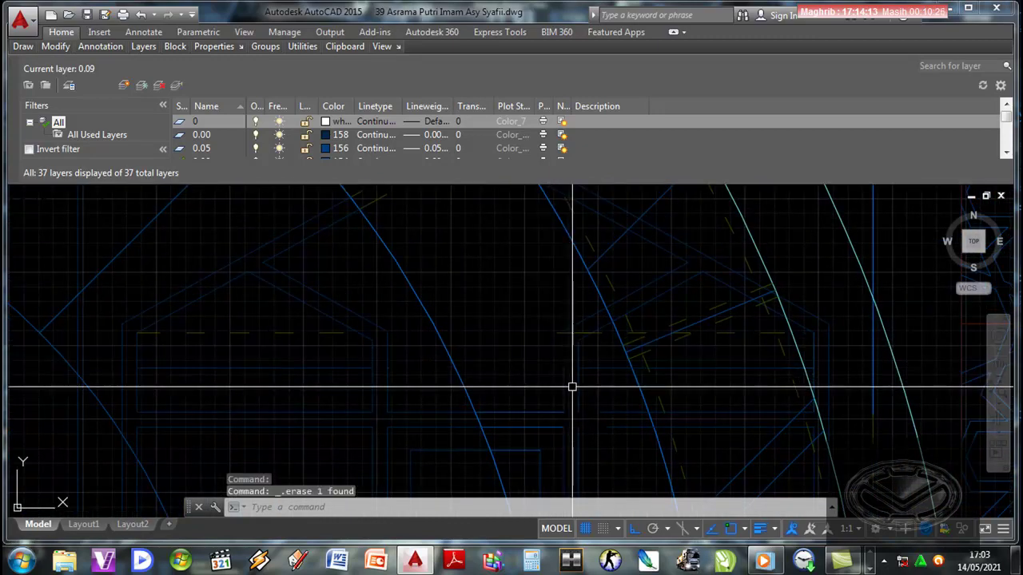
type("f")
key("Return")
left_click(562, 379)
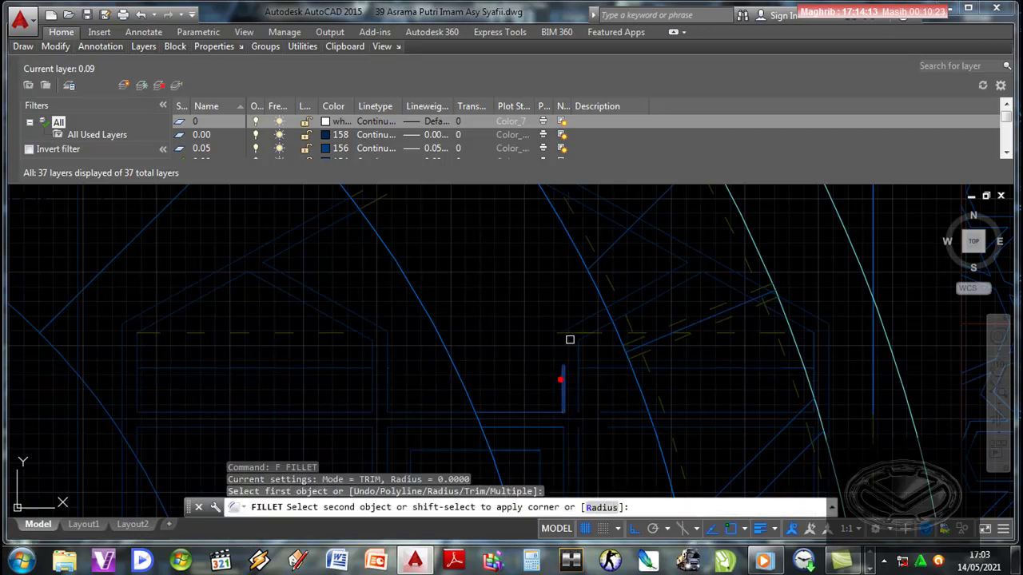
left_click(572, 326)
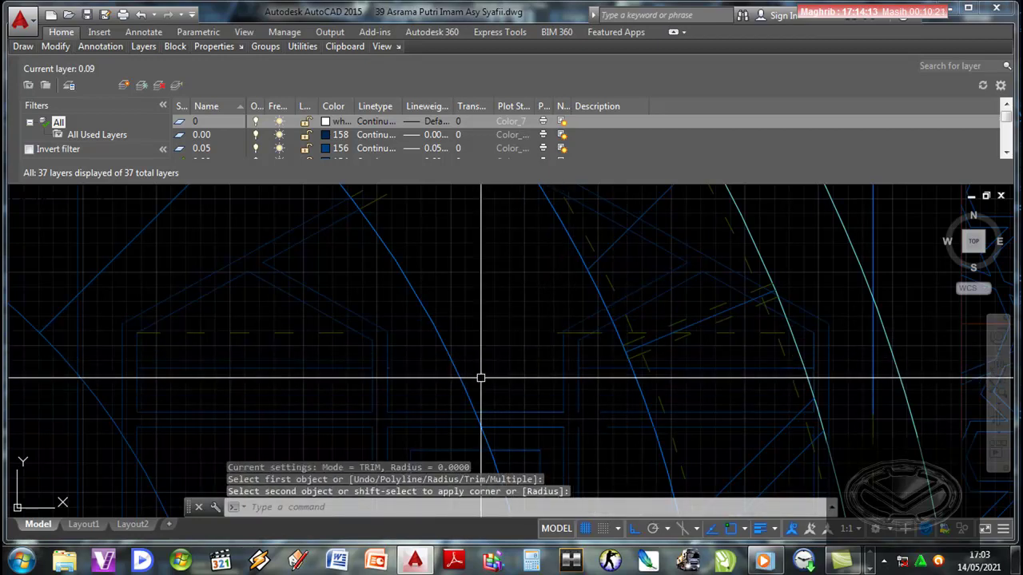
type("l")
key("Return")
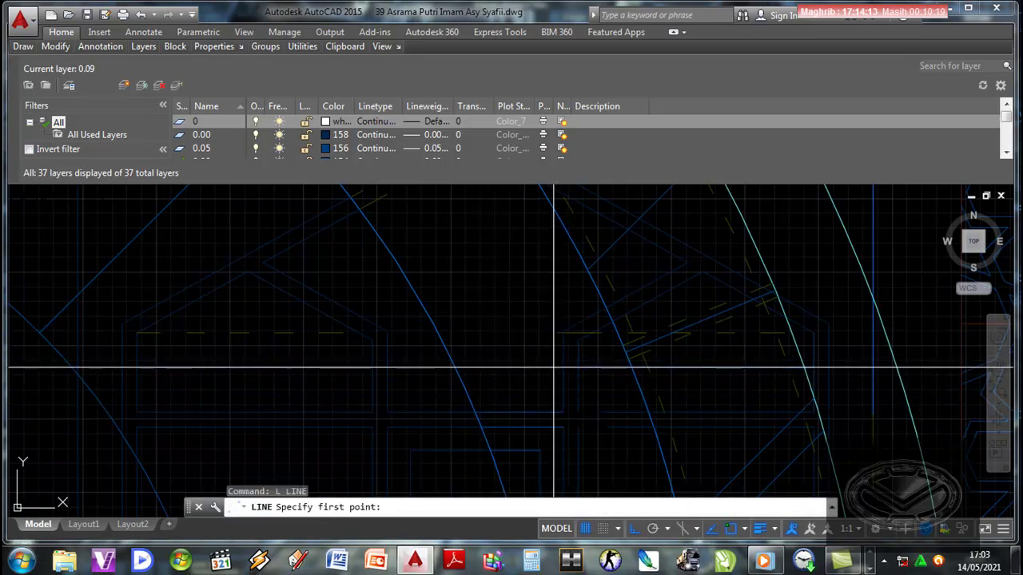
key("Escape")
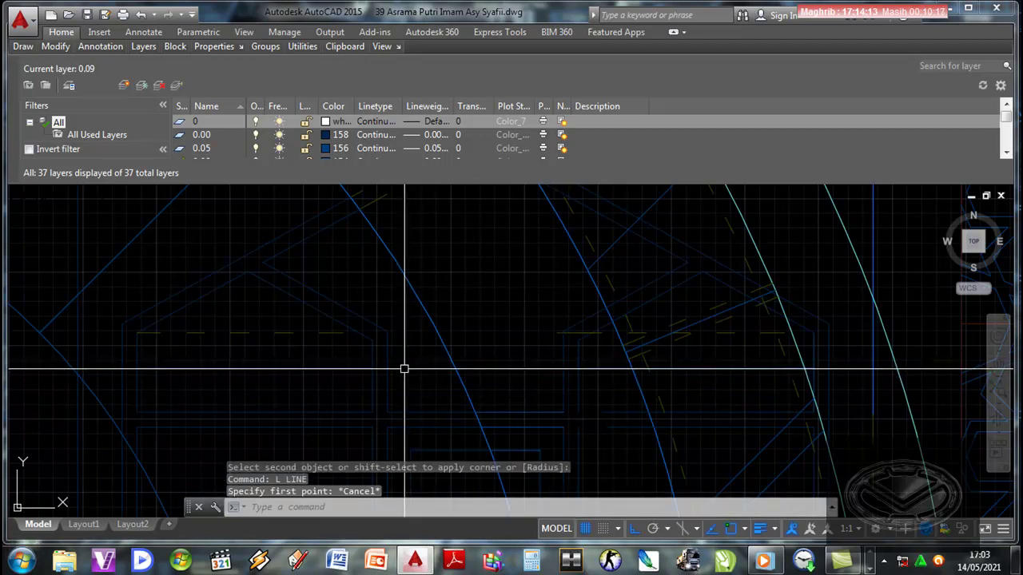
scroll(391, 367, "up", 2)
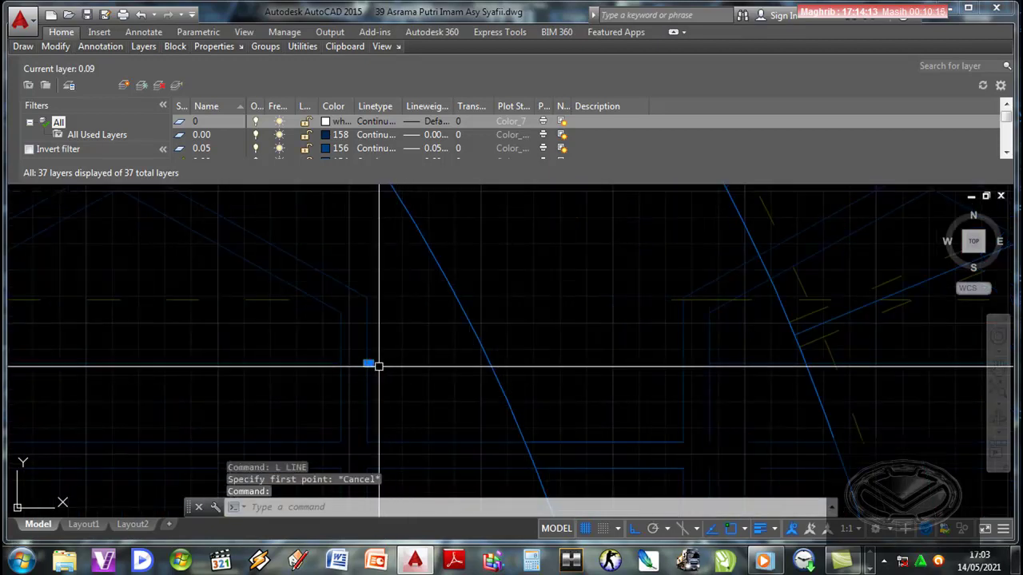
left_click(369, 364)
scroll(501, 364, "down", 3)
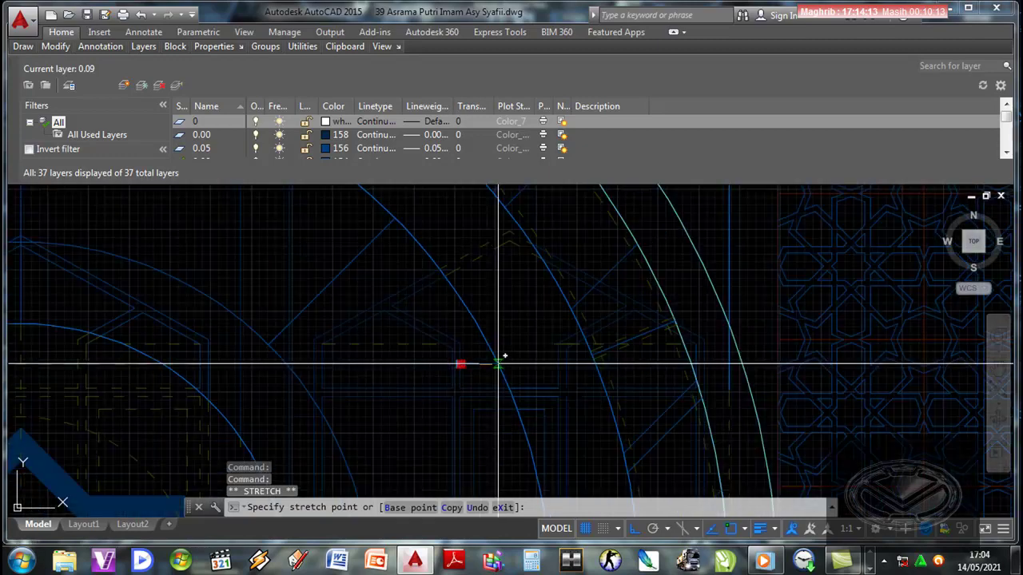
scroll(498, 363, "down", 2)
scroll(498, 364, "down", 2)
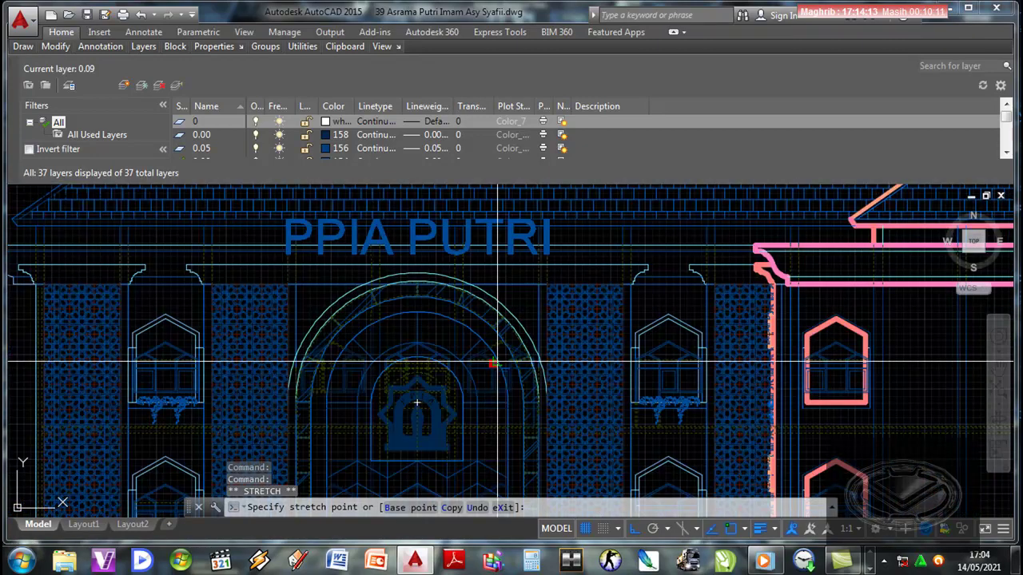
scroll(497, 365, "up", 5)
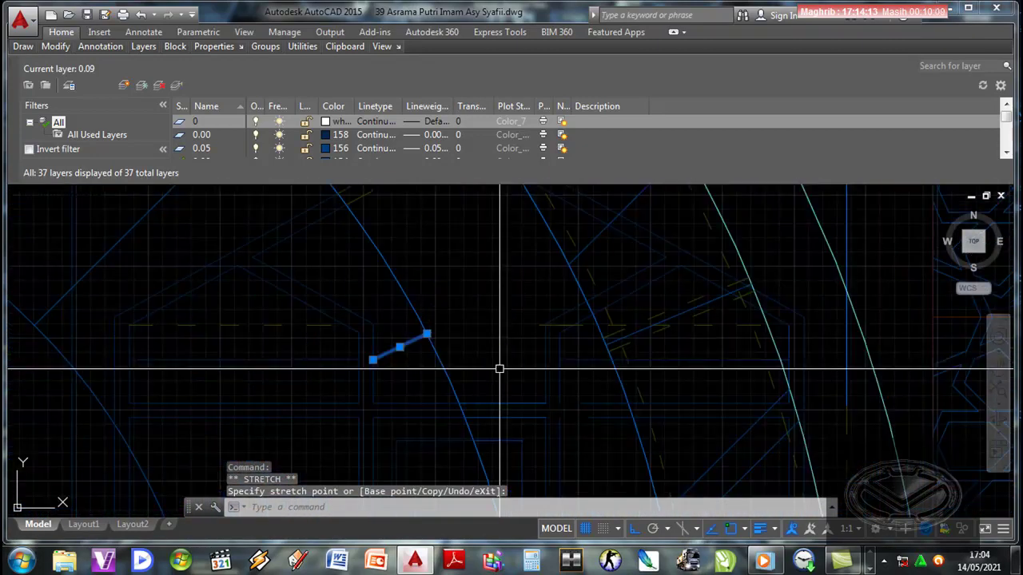
key("Escape")
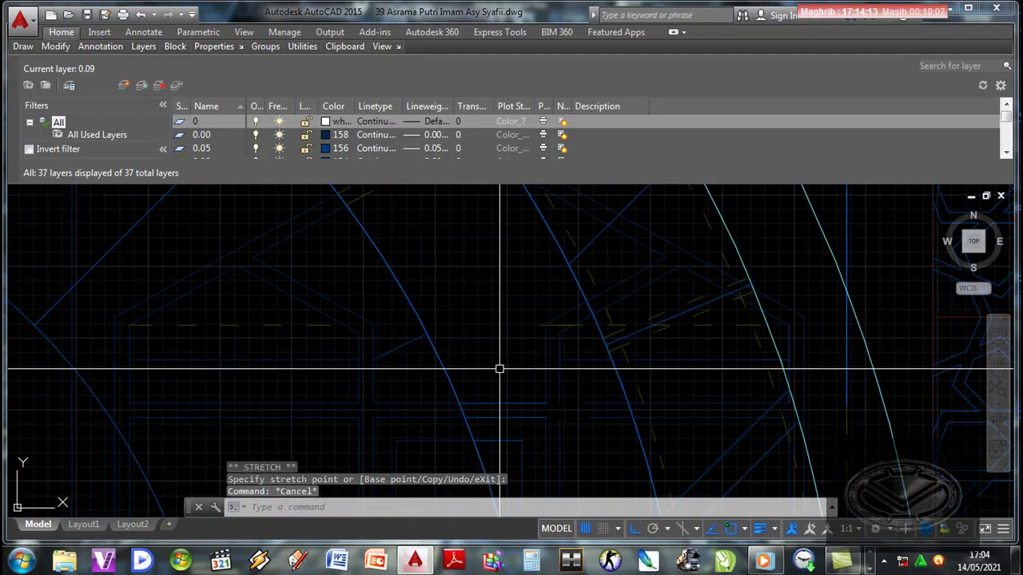
scroll(499, 369, "down", 5)
scroll(483, 383, "up", 2)
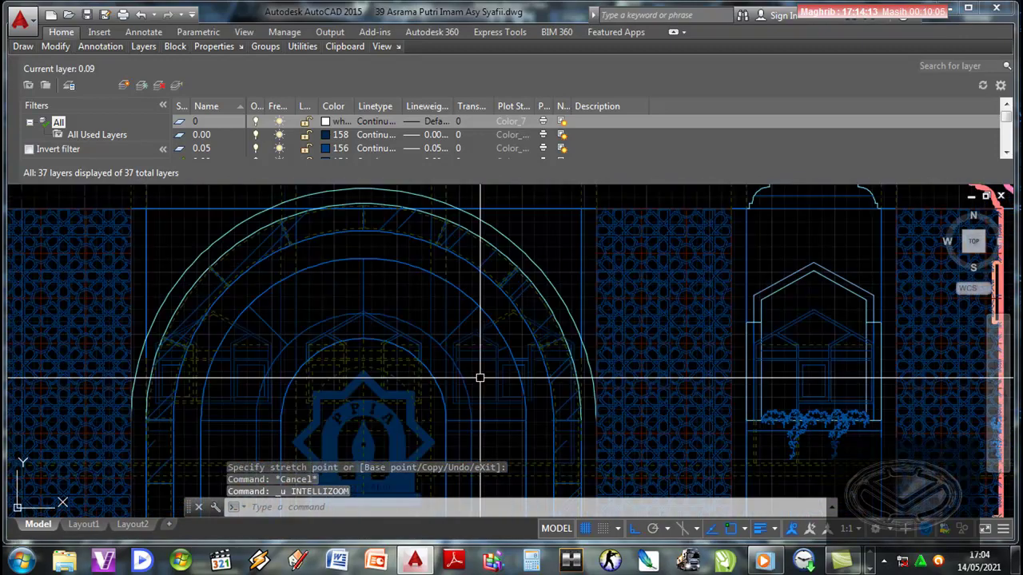
scroll(467, 368, "up", 2)
scroll(454, 360, "up", 2)
scroll(463, 363, "down", 3)
scroll(494, 304, "up", 3)
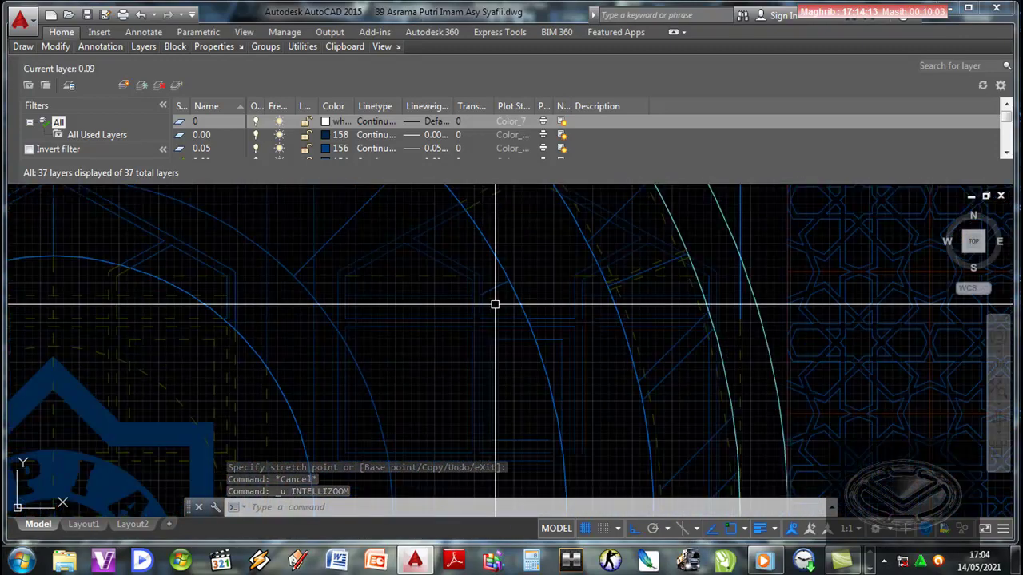
scroll(520, 389, "down", 5)
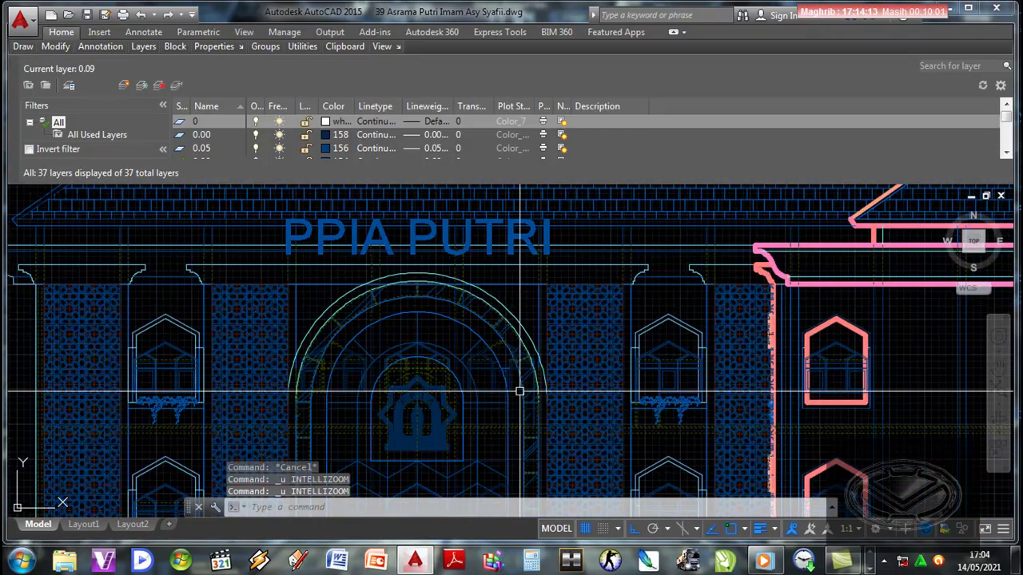
scroll(520, 388, "up", 6)
scroll(403, 383, "up", 3)
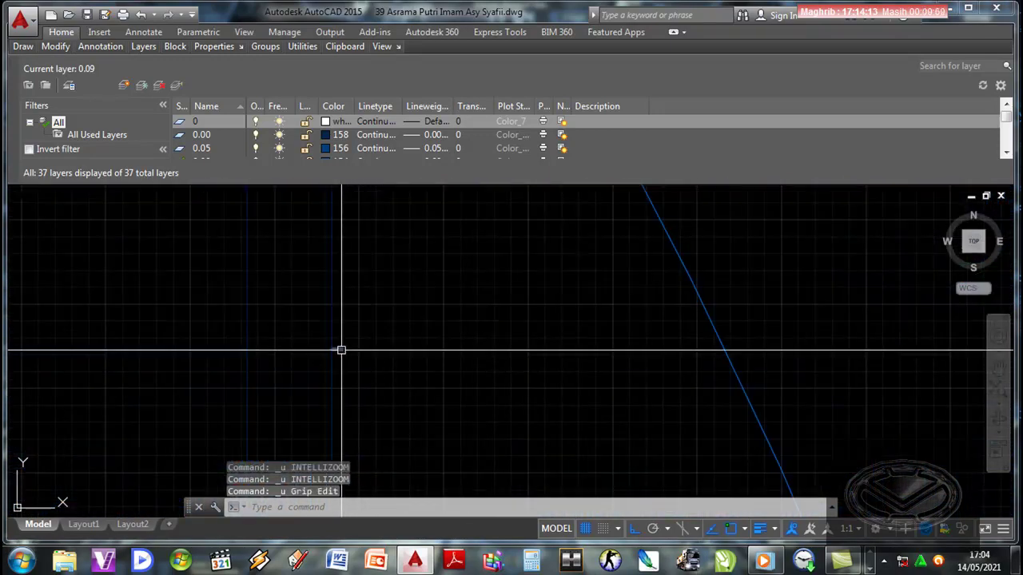
left_click(342, 348)
left_click(342, 349)
scroll(559, 365, "down", 3)
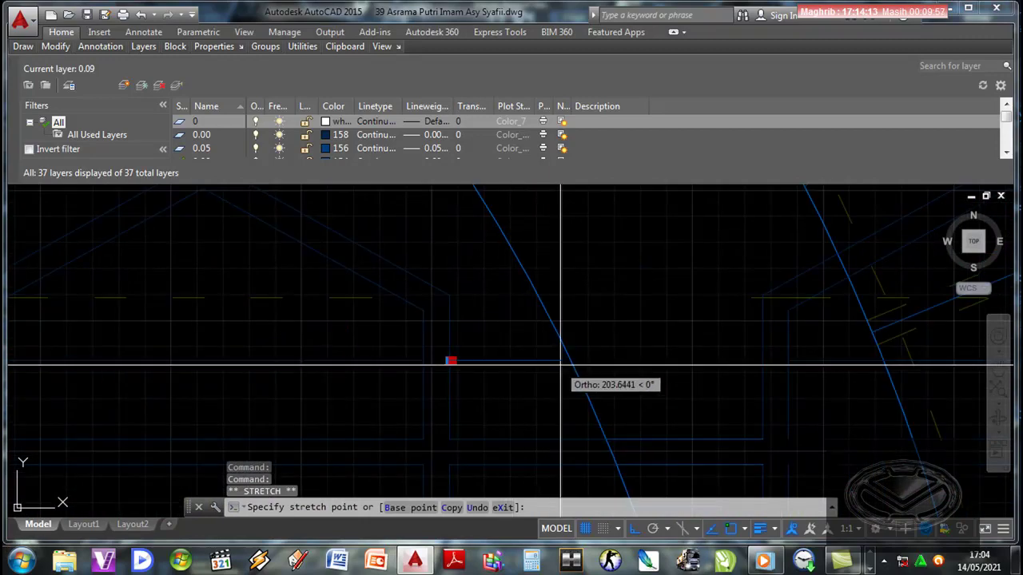
scroll(563, 364, "down", 3)
scroll(568, 364, "down", 2)
scroll(567, 363, "down", 2)
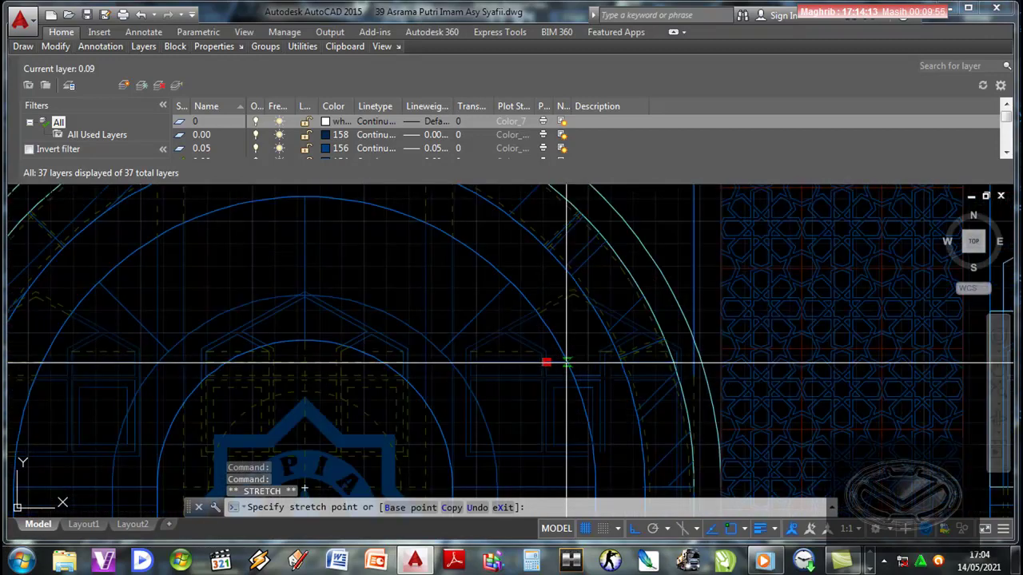
scroll(567, 363, "down", 2)
scroll(566, 364, "down", 2)
key("Escape")
key("Escape")
scroll(565, 364, "up", 5)
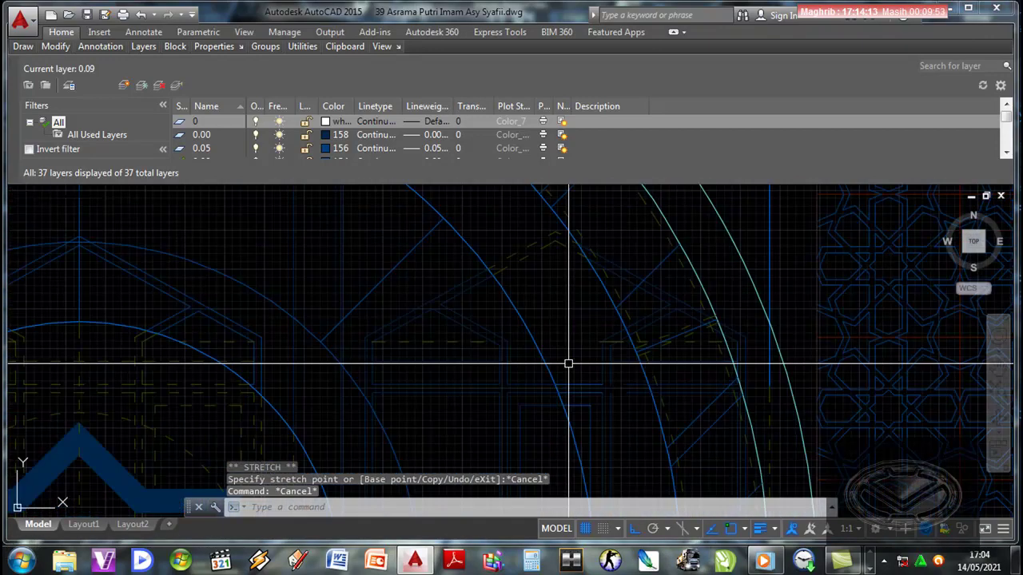
key("Escape")
type("EX")
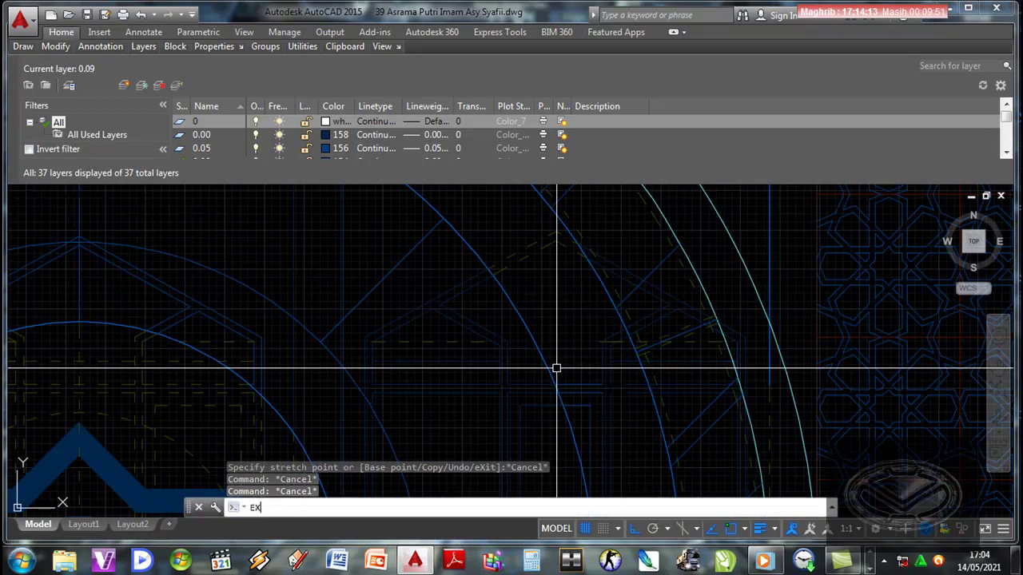
Step: Extend the horizontal line to the blue arch arc as boundary
key("Return")
scroll(555, 365, "up", 3)
left_click(488, 364)
key("Return")
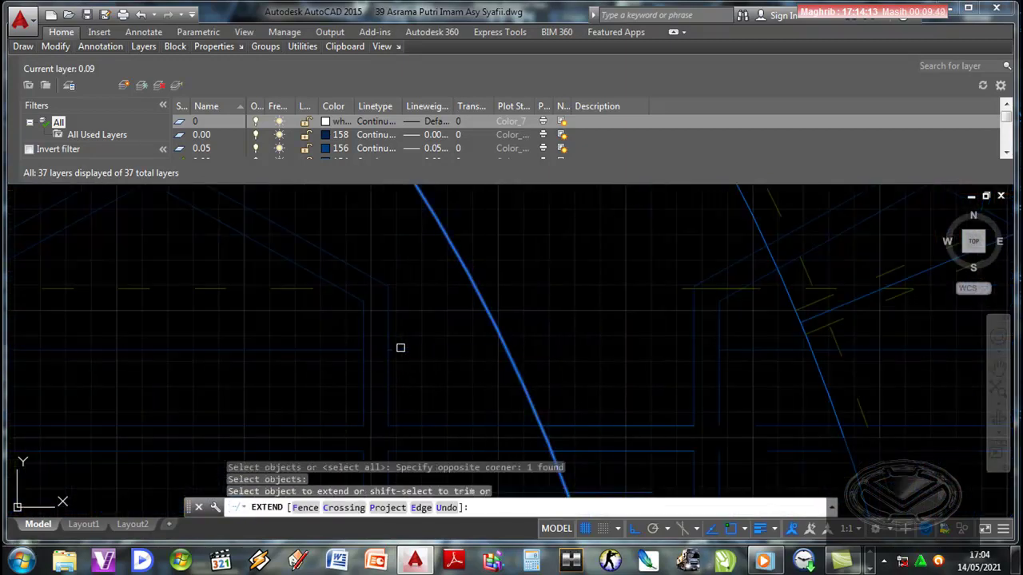
left_click(393, 351)
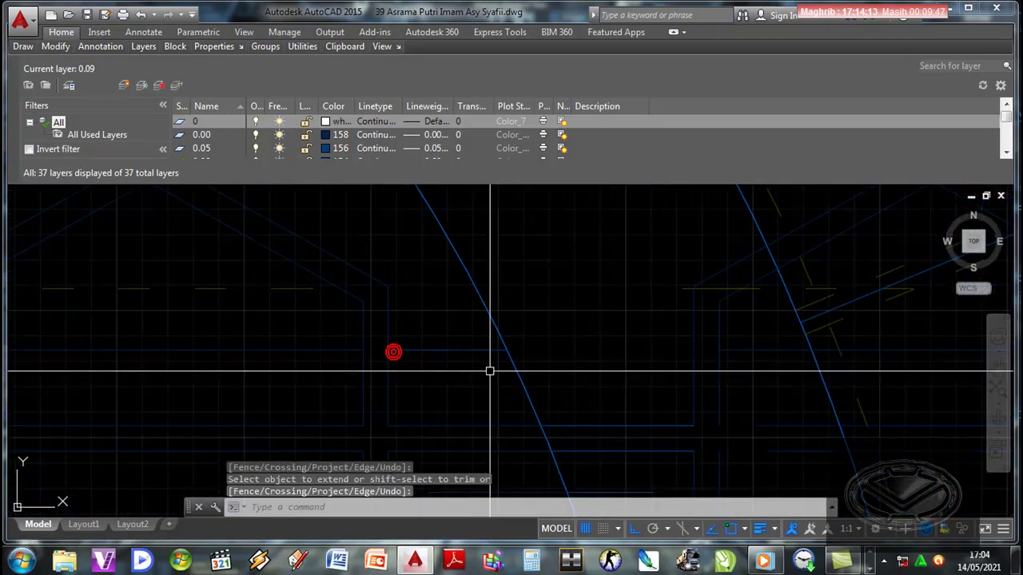
key("Escape")
Step: Draw a new horizontal line from the arc, then reposition the view over the arch
type("l")
key("Return")
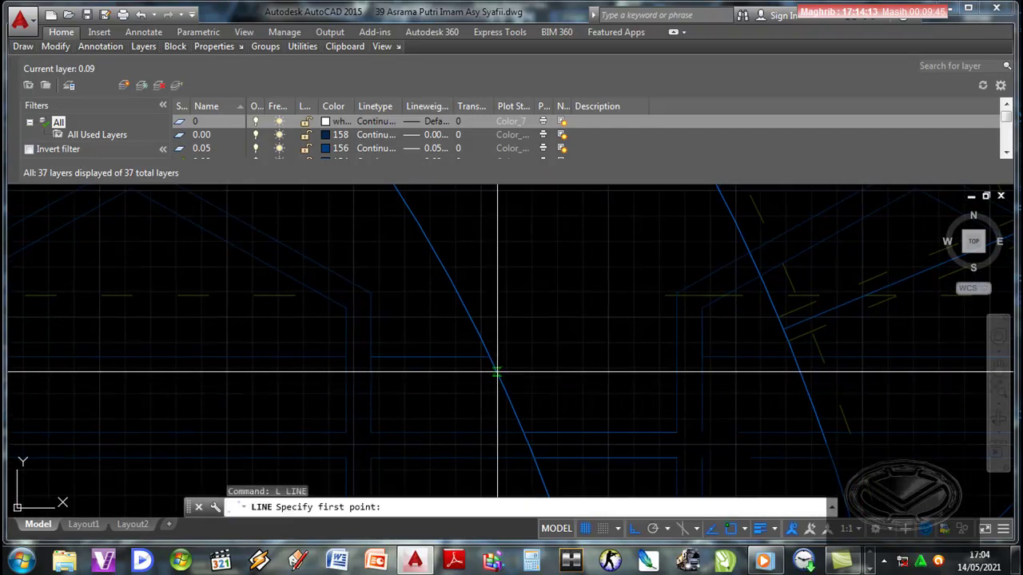
left_click(675, 358)
key("Return")
scroll(588, 372, "down", 3)
scroll(554, 391, "up", 1)
scroll(588, 381, "up", 1)
scroll(624, 393, "up", 1)
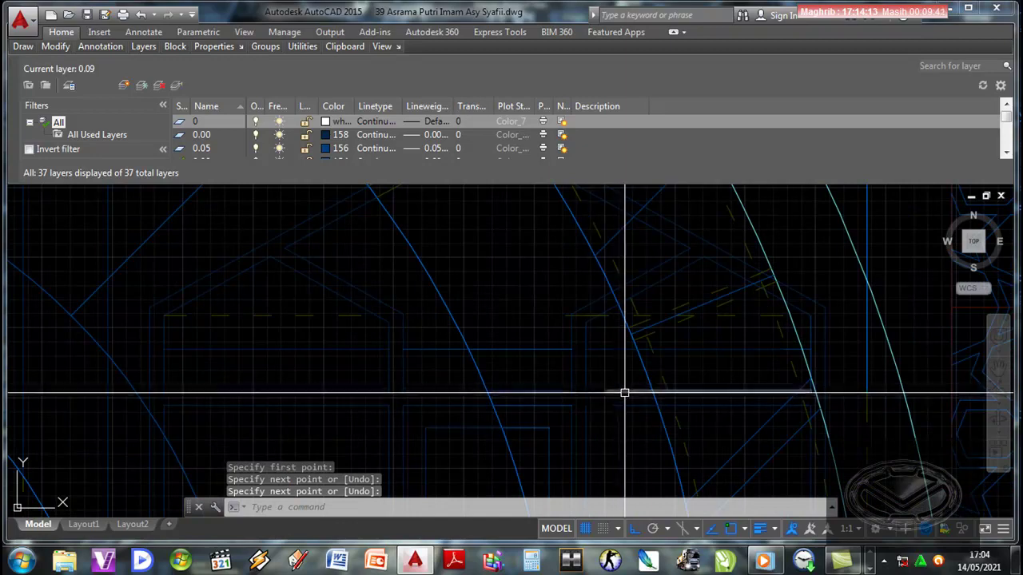
middle_click_drag(621, 404, 599, 406)
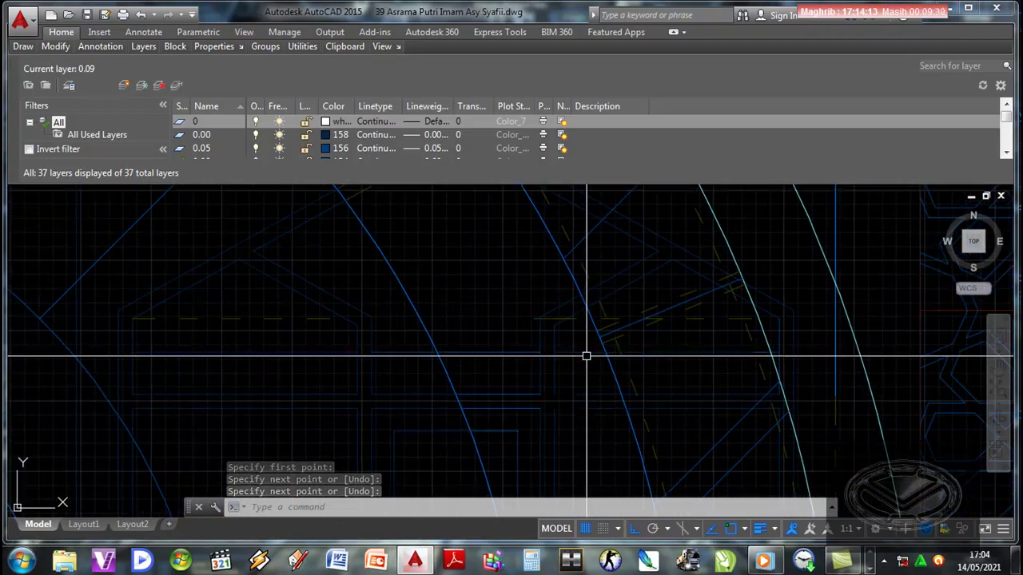
middle_click_drag(586, 356, 575, 343)
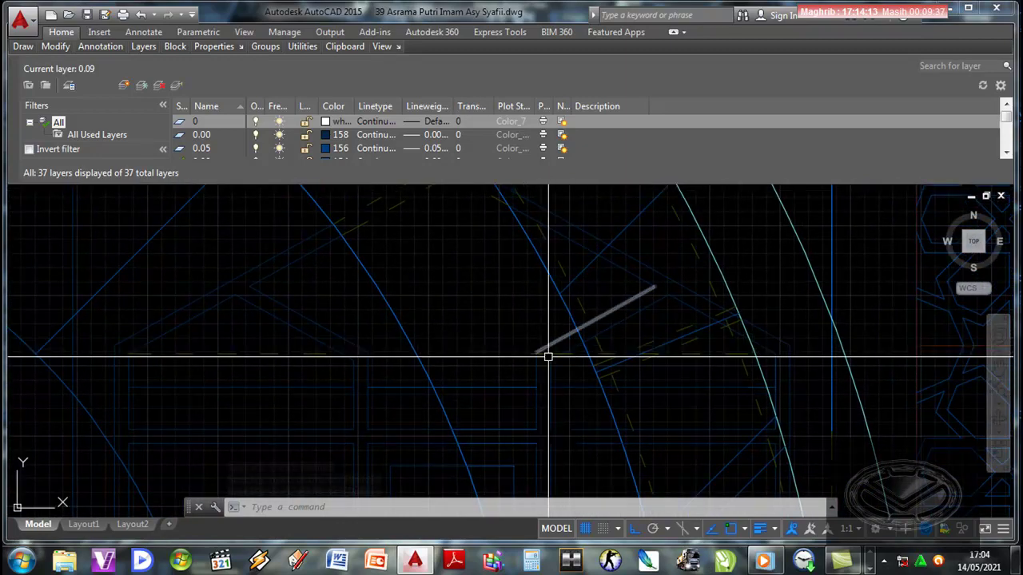
scroll(561, 382, "up", 2)
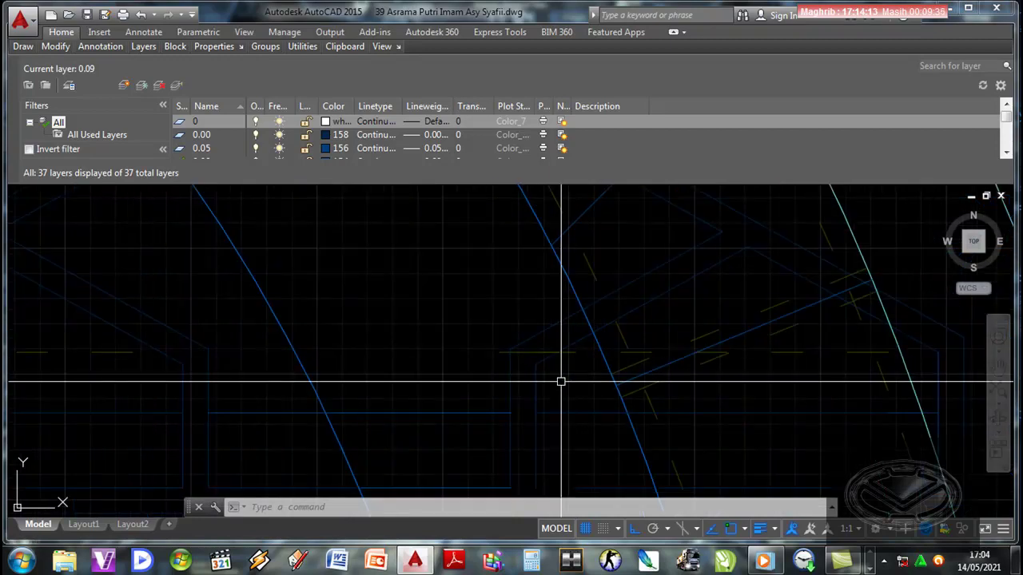
scroll(561, 382, "down", 2)
scroll(561, 382, "down", 1)
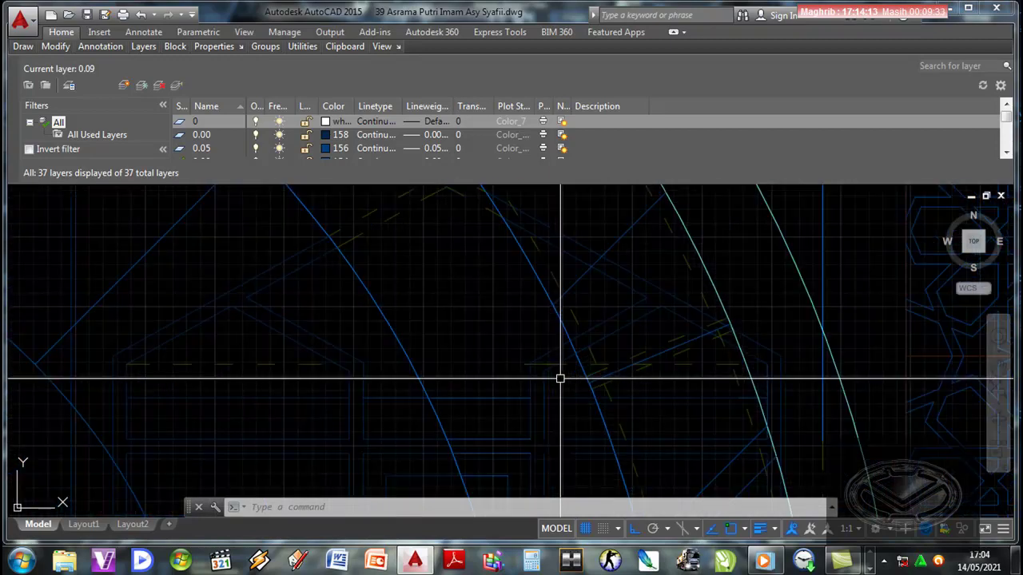
scroll(560, 379, "down", 3)
scroll(560, 376, "up", 3)
scroll(555, 376, "up", 2)
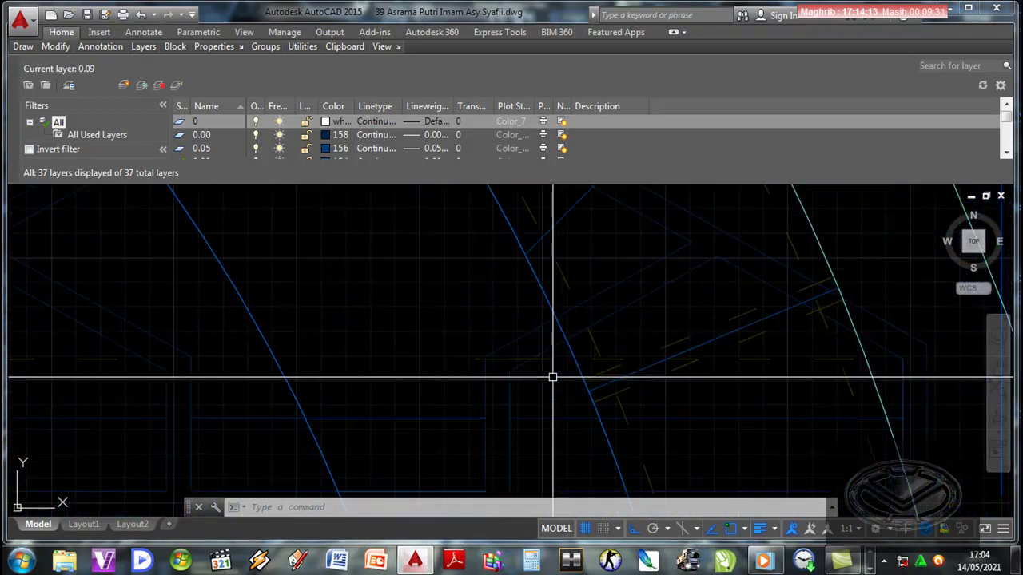
Step: Draw short line segments among the arch's inner linework
type("L")
key("Return")
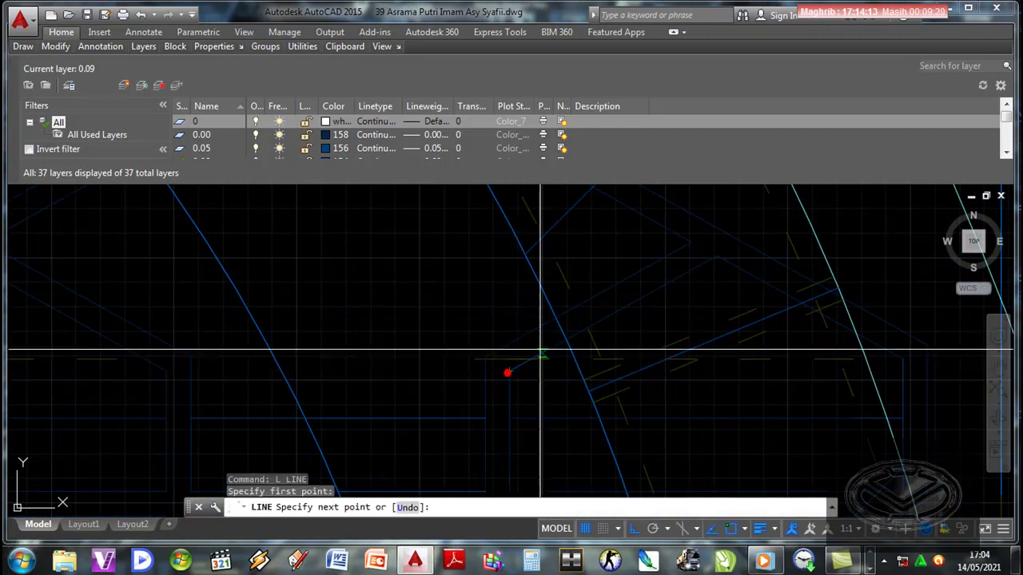
left_click(566, 342)
key("Return")
key("Return")
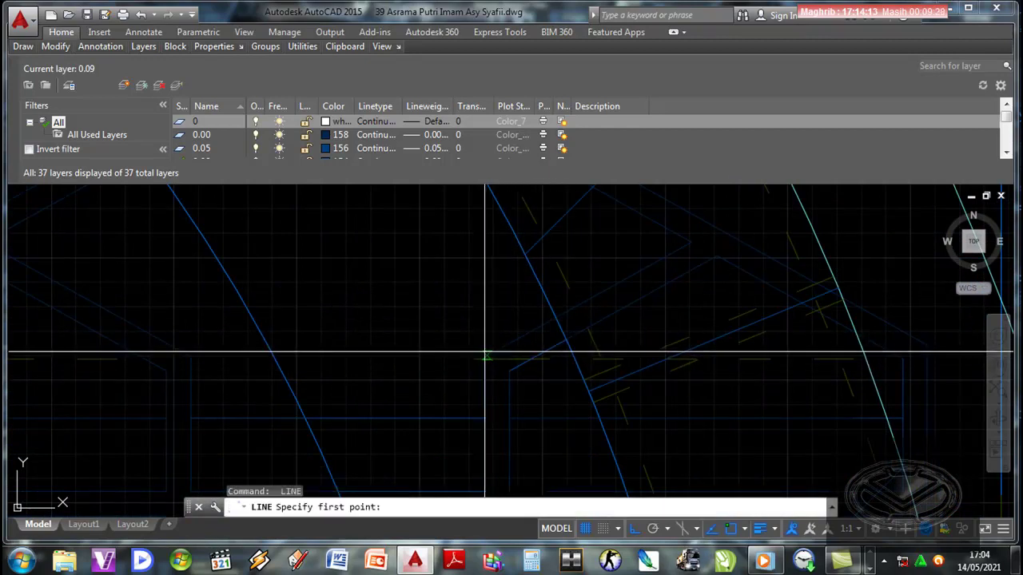
left_click(485, 354)
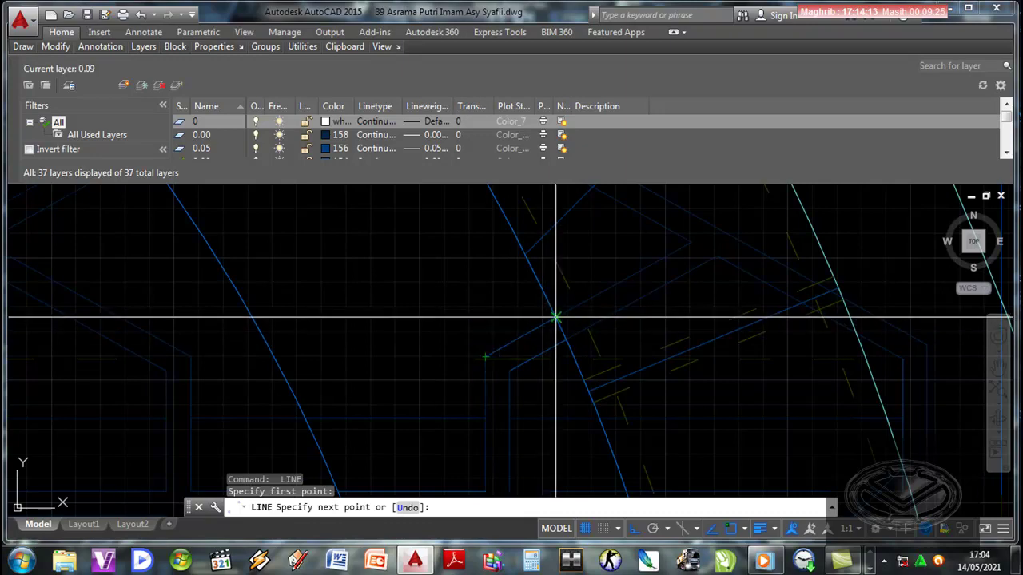
left_click(552, 318)
key("Return")
scroll(532, 355, "down", 2)
scroll(527, 384, "up", 2)
Step: Draw a horizontal line that ends exactly on the blue arch arc
key("Return")
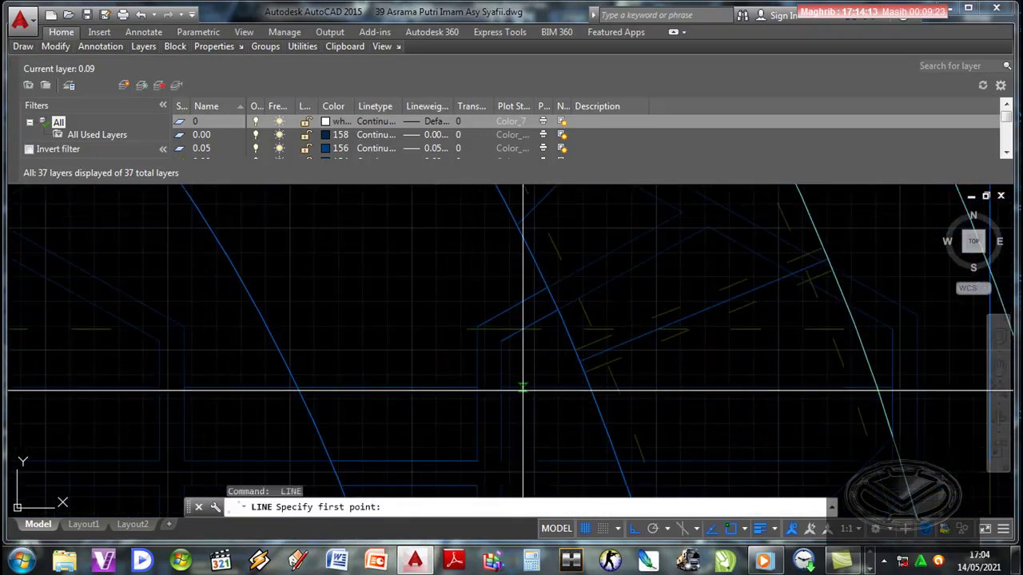
scroll(520, 383, "up", 2)
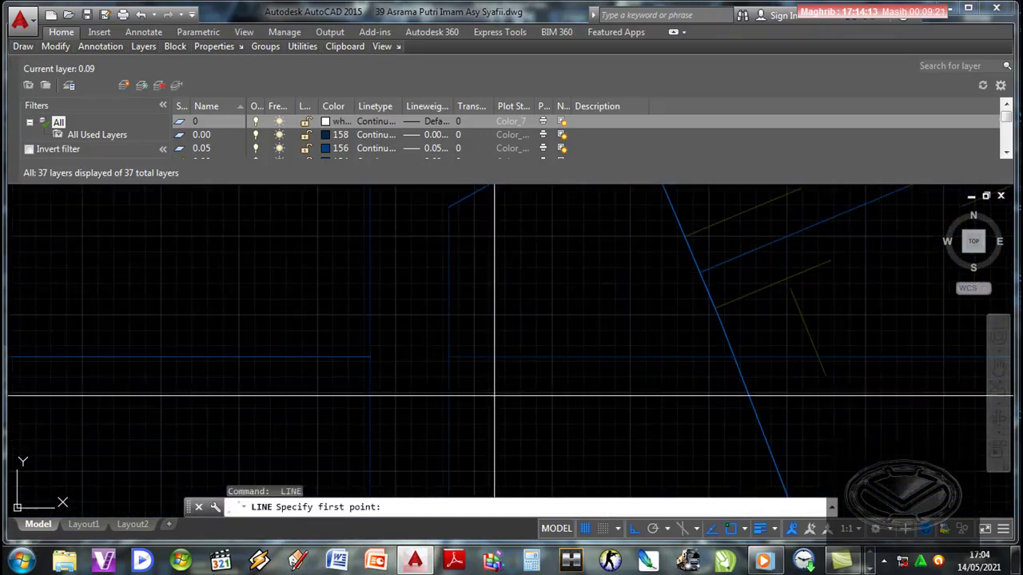
left_click(449, 357)
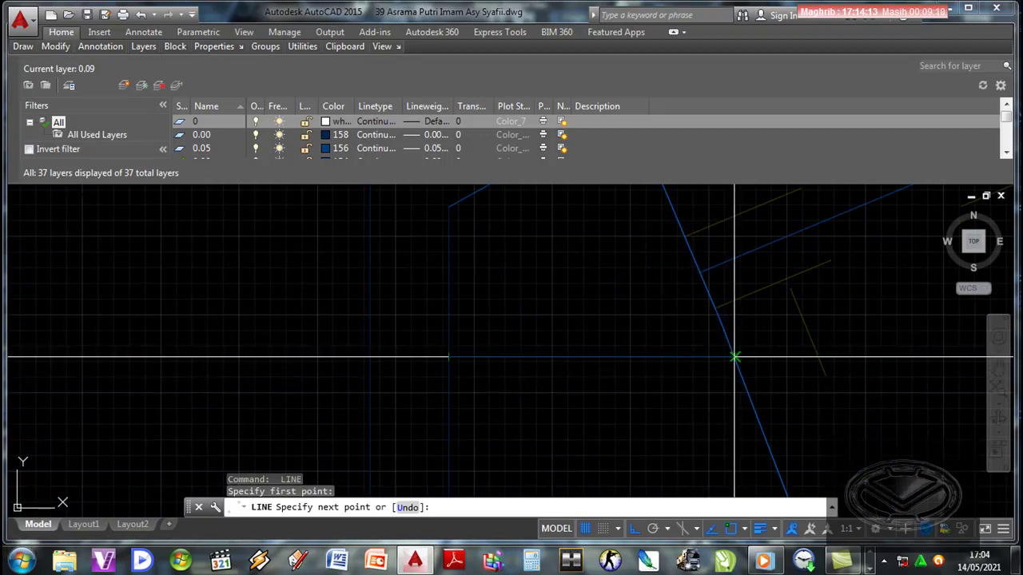
left_click(732, 359)
key("Return")
scroll(650, 357, "down", 2)
scroll(608, 388, "up", 2)
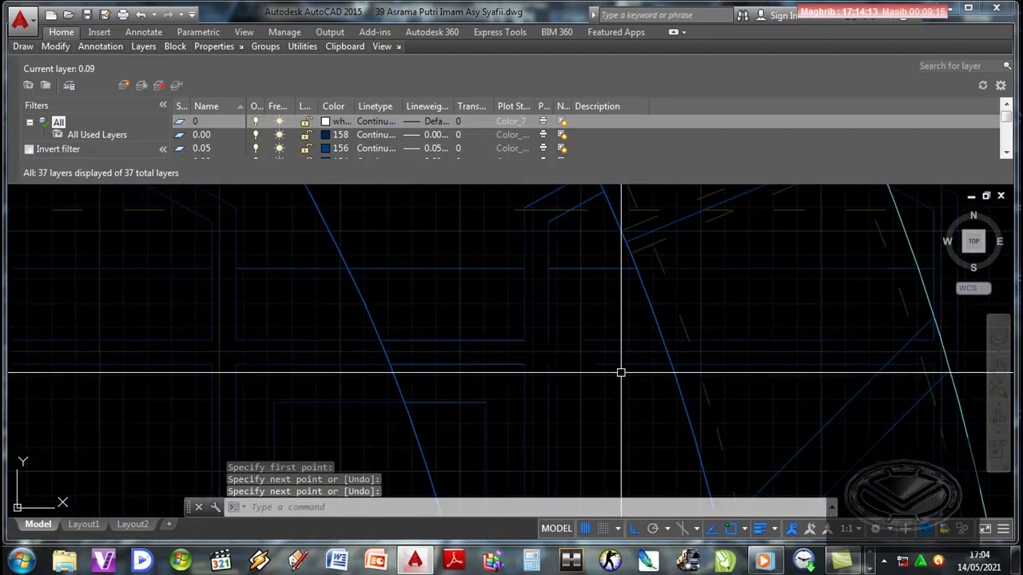
Step: Draw another short horizontal line across the arch
type("l")
key("Return")
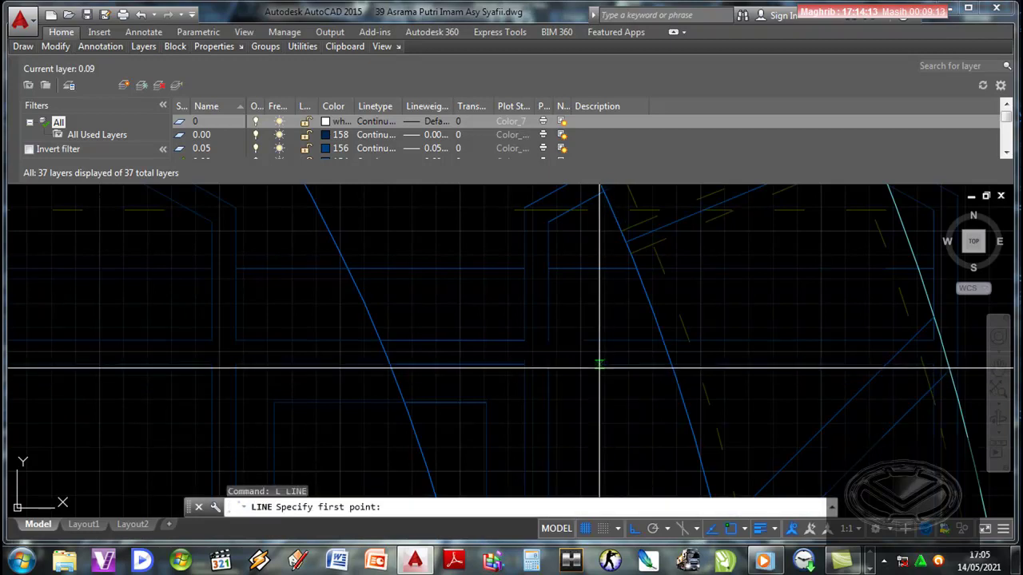
left_click(594, 366)
key("Escape")
key("Return")
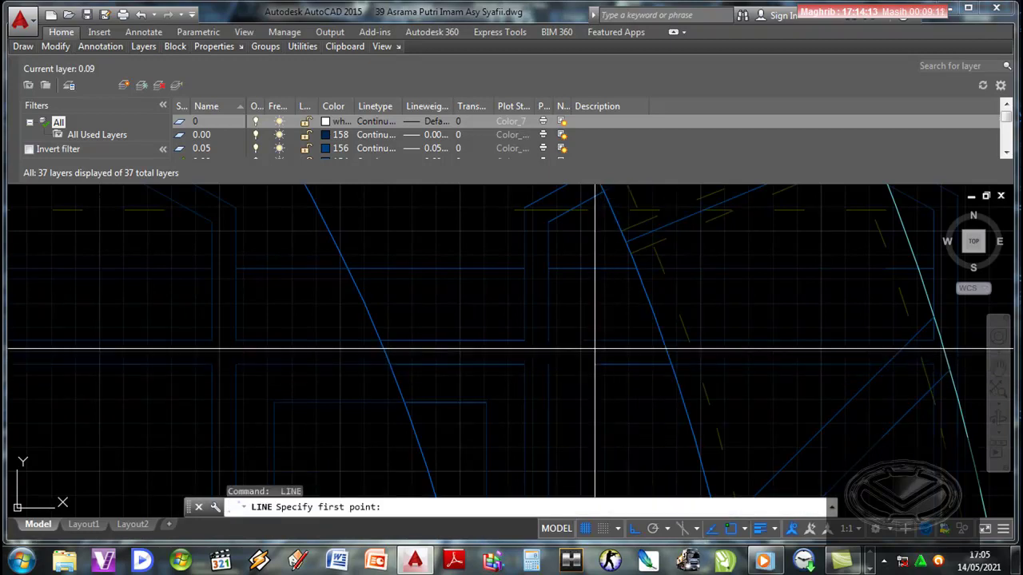
left_click(582, 342)
left_click(660, 341)
key("Return")
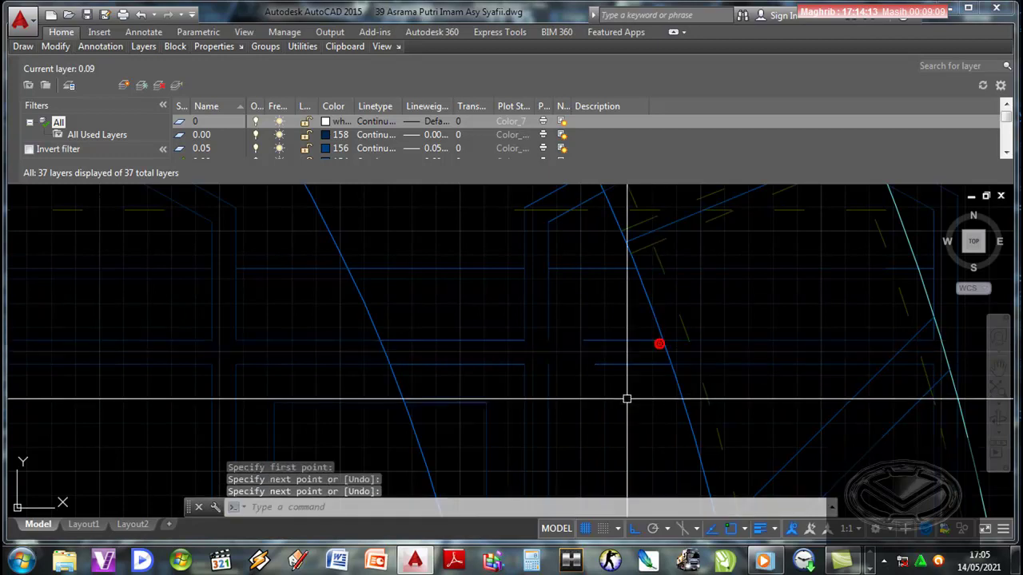
Step: Trim the new line ends back at the blue arch arc
type("tr")
key("Return")
left_click(669, 389)
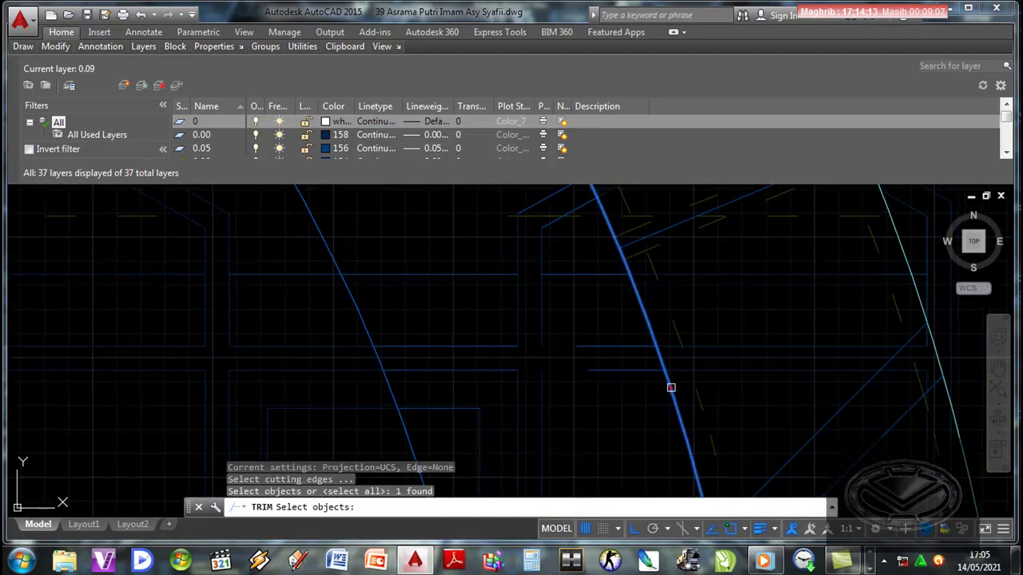
key("Return")
left_click(625, 390)
left_click(601, 334)
middle_click_drag(598, 331, 593, 388)
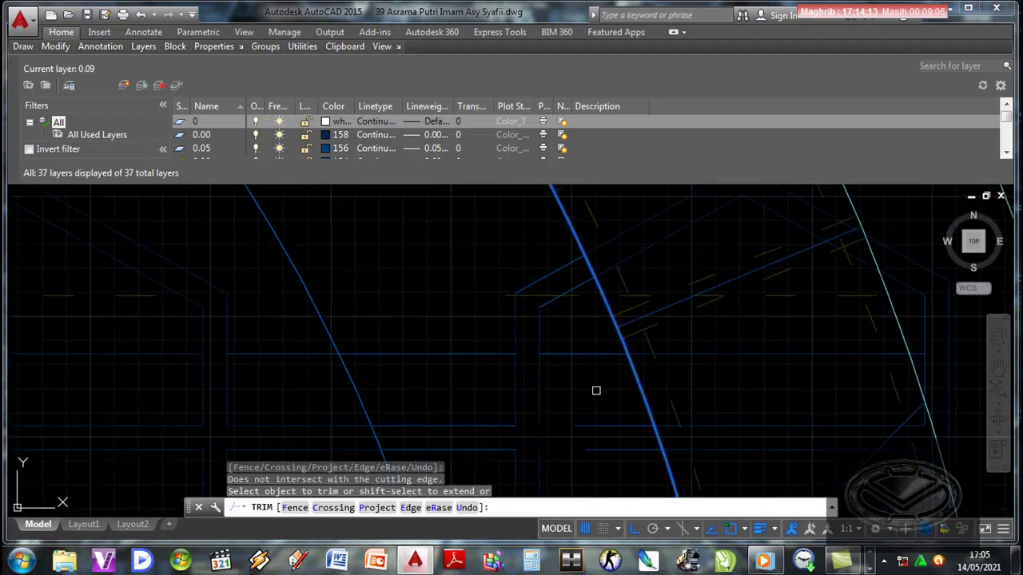
left_click(593, 389)
left_click(577, 336)
middle_click_drag(576, 315, 596, 281)
left_click(596, 281)
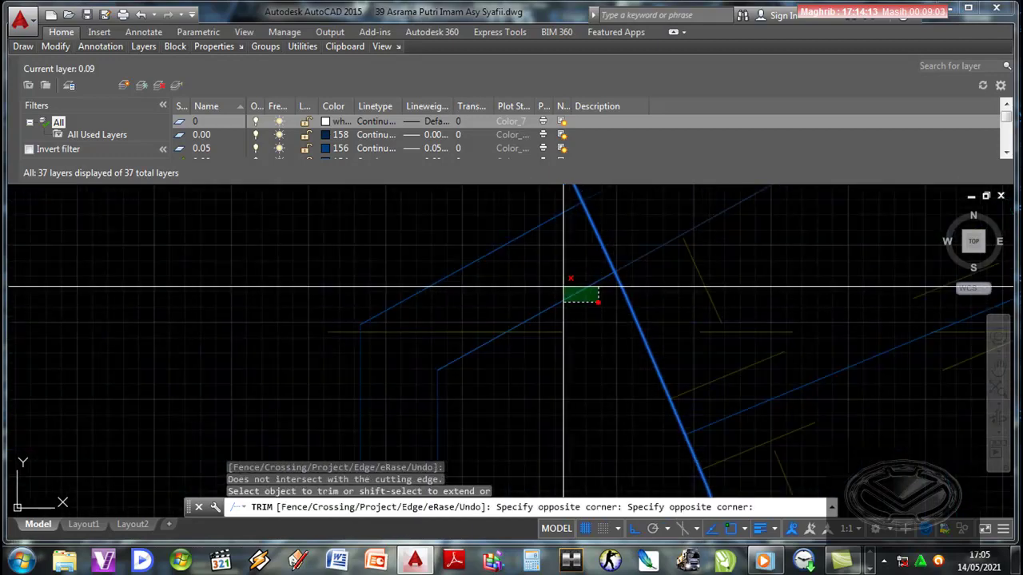
left_click(559, 285)
scroll(550, 344, "down", 2)
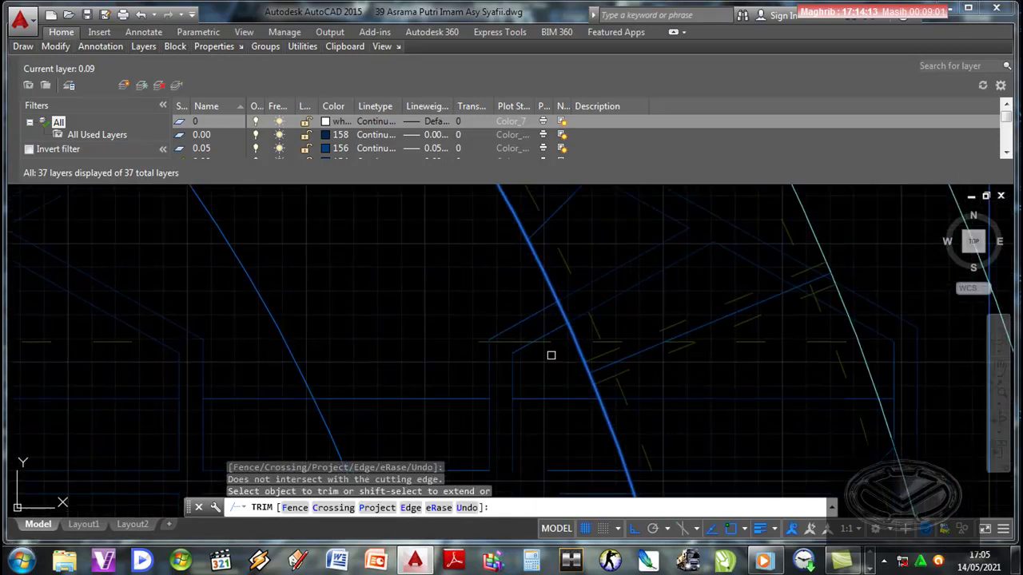
key("Return")
scroll(575, 392, "up", 2)
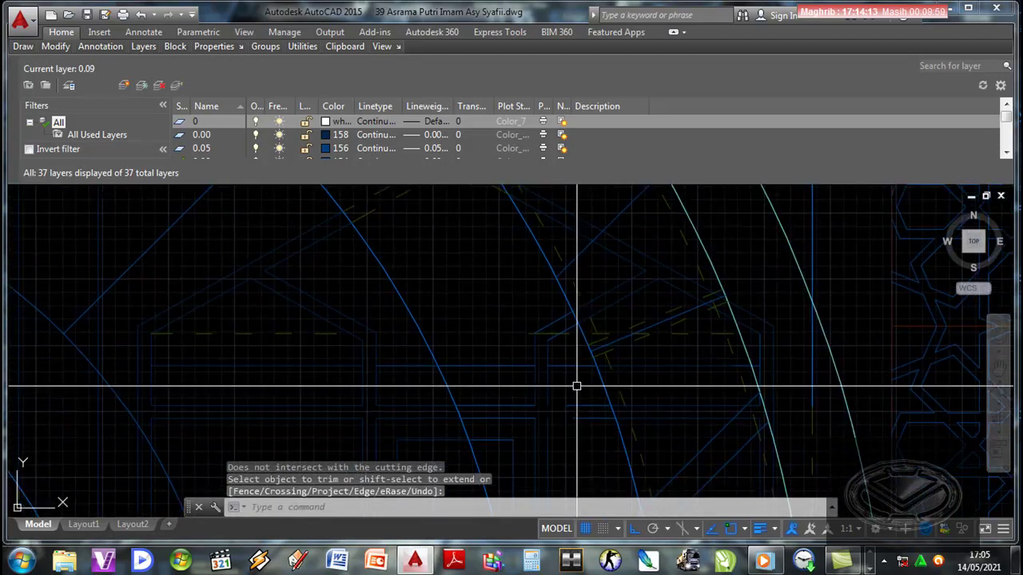
scroll(572, 399, "up", 2)
Step: Extend the line ends to the two windowed boundary lines
type("EX")
key("Return")
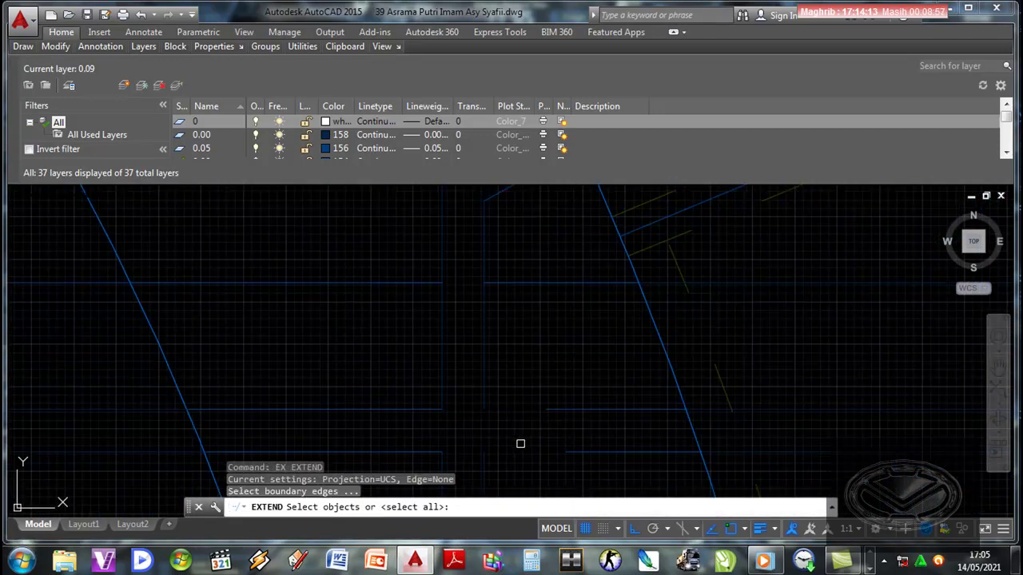
left_click(503, 470)
left_click(472, 377)
key("Return")
left_click(606, 462)
left_click(575, 384)
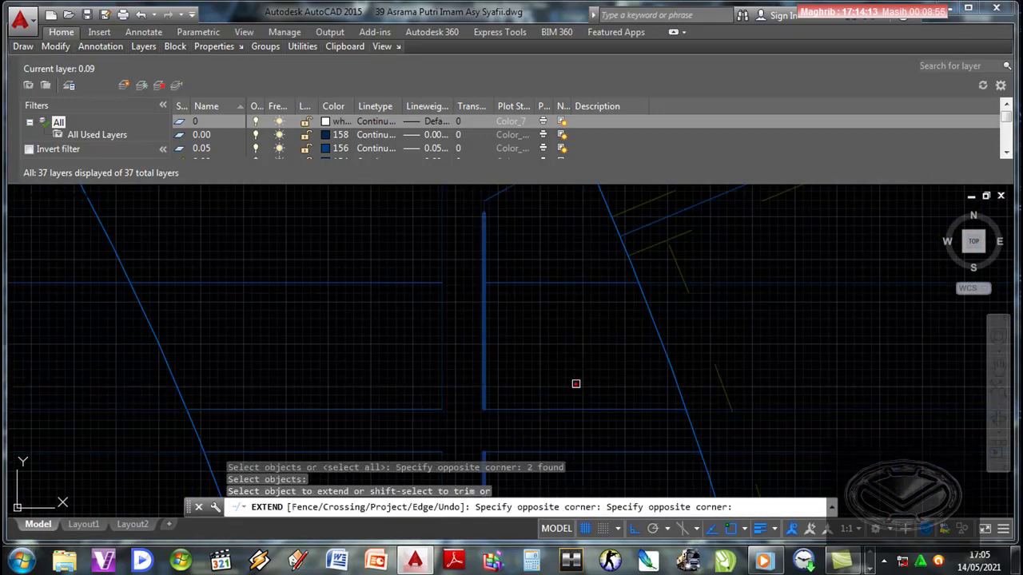
scroll(575, 384, "up", 3)
scroll(589, 349, "up", 2)
scroll(588, 384, "up", 2)
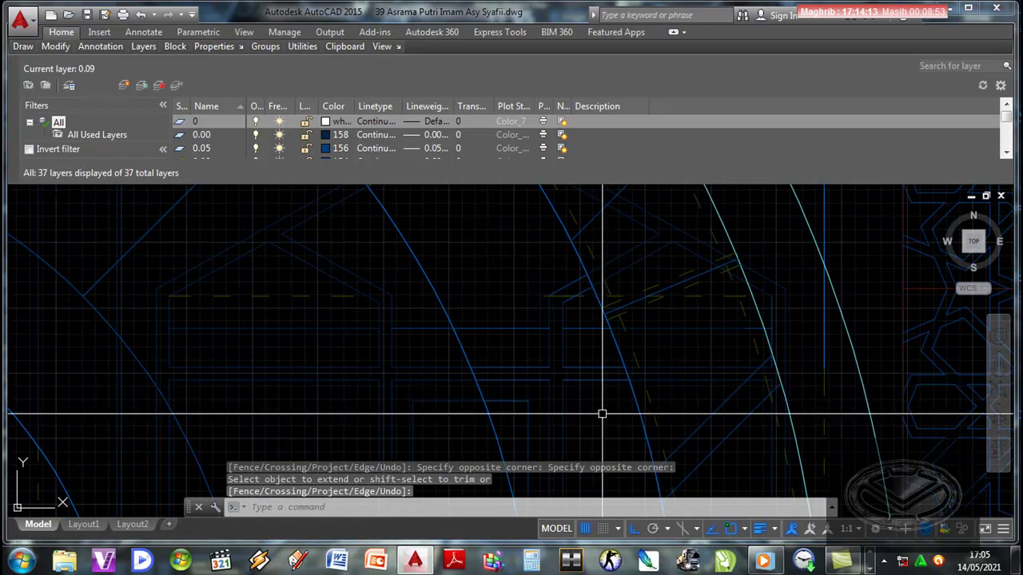
Step: Match the new lines to the dashed arch line, placing them on layer GRS PUTUS
key("Escape")
type("MA")
key("Return")
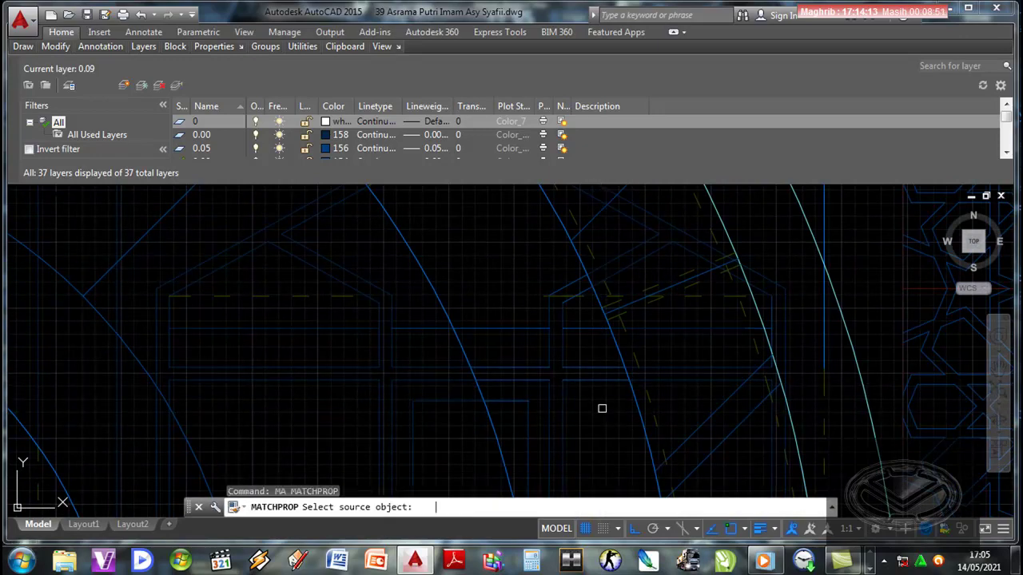
left_click(636, 351)
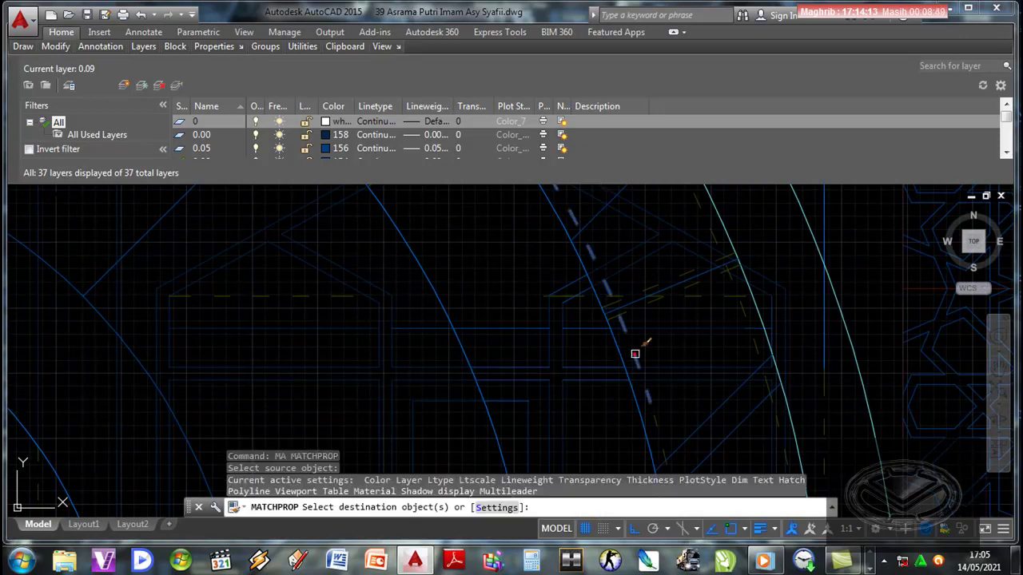
left_click(597, 407)
left_click(536, 351)
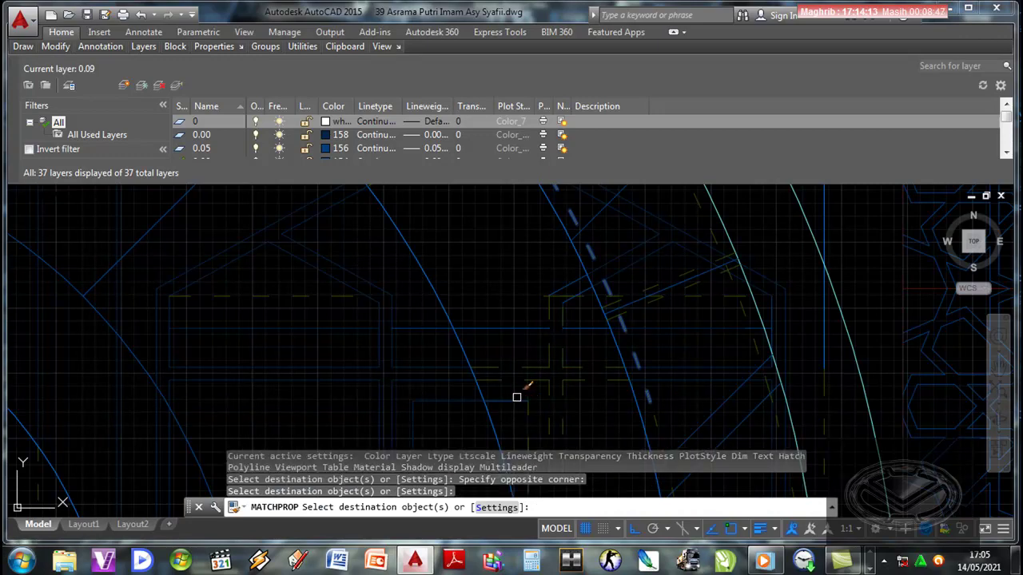
left_click(511, 399)
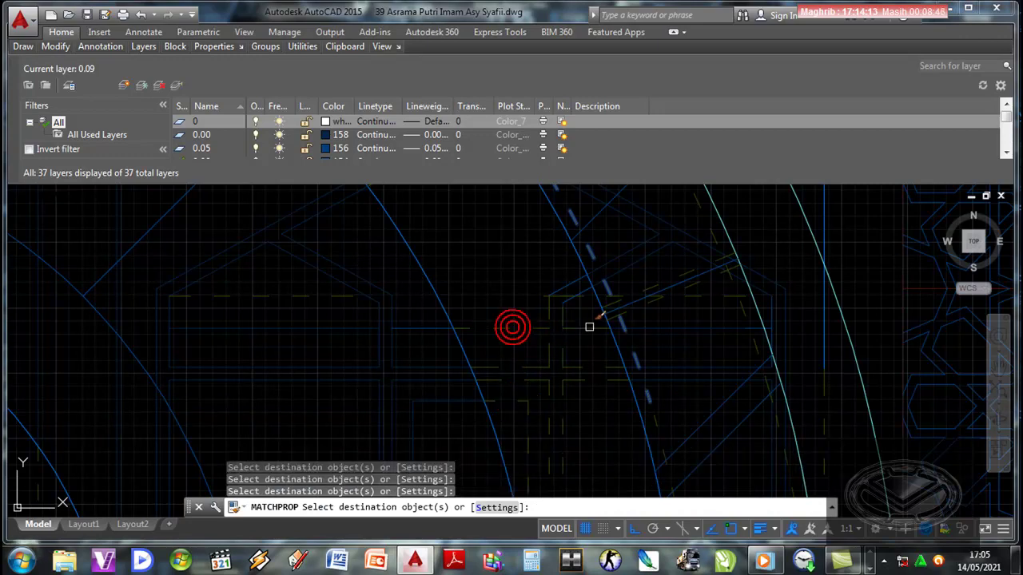
scroll(582, 288, "up", 2)
left_click(514, 264)
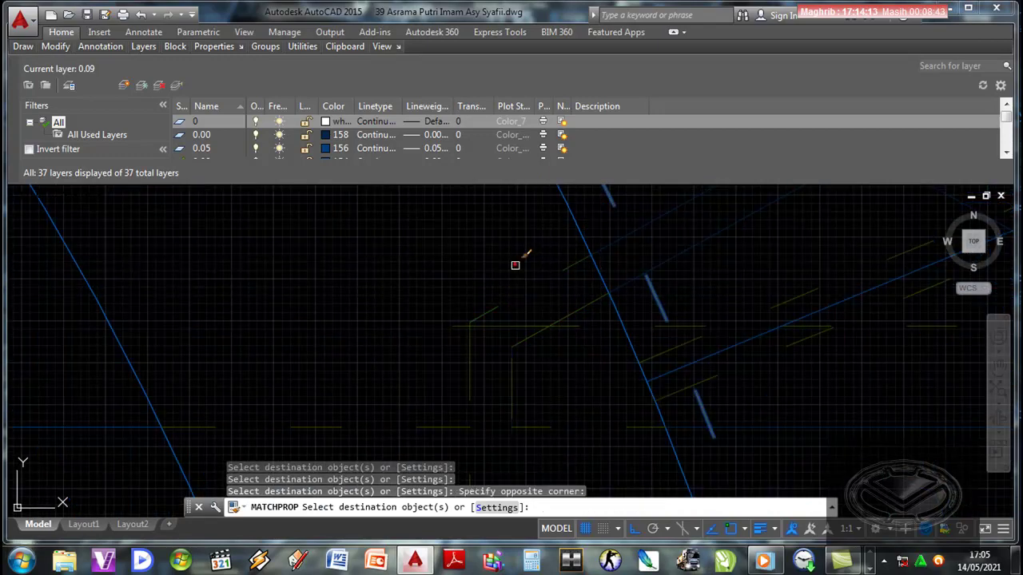
scroll(567, 353, "down", 3)
scroll(520, 319, "up", 1)
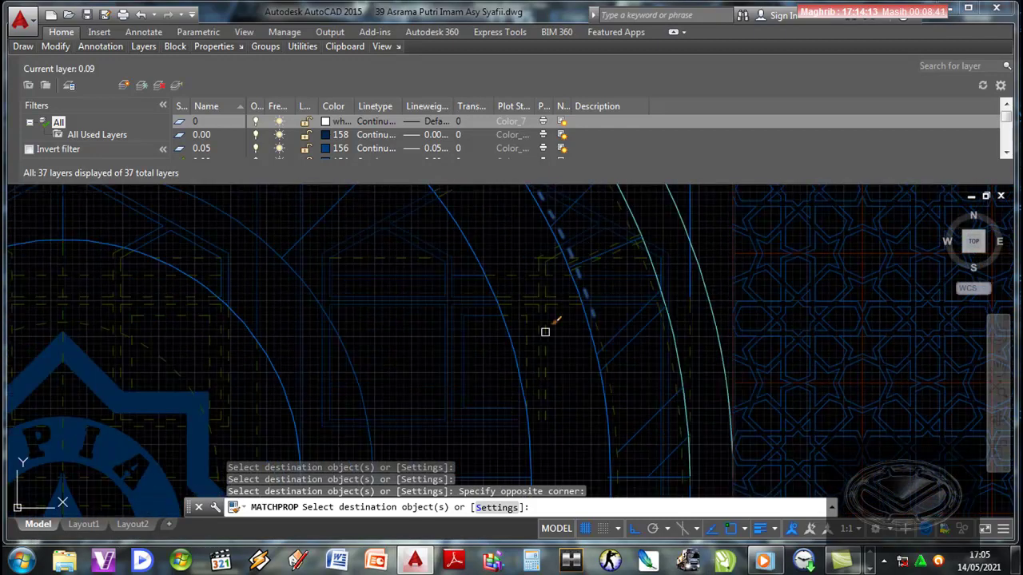
scroll(546, 331, "up", 1)
scroll(559, 344, "up", 1)
scroll(568, 356, "up", 2)
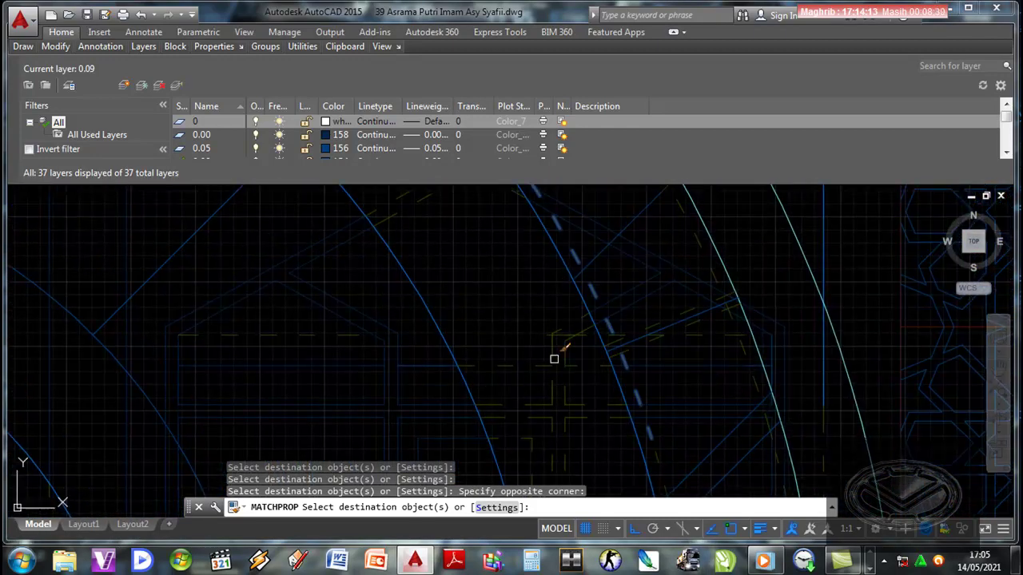
key("Return")
Step: Select the short new line and drag its right grip leftward
scroll(566, 386, "down", 2)
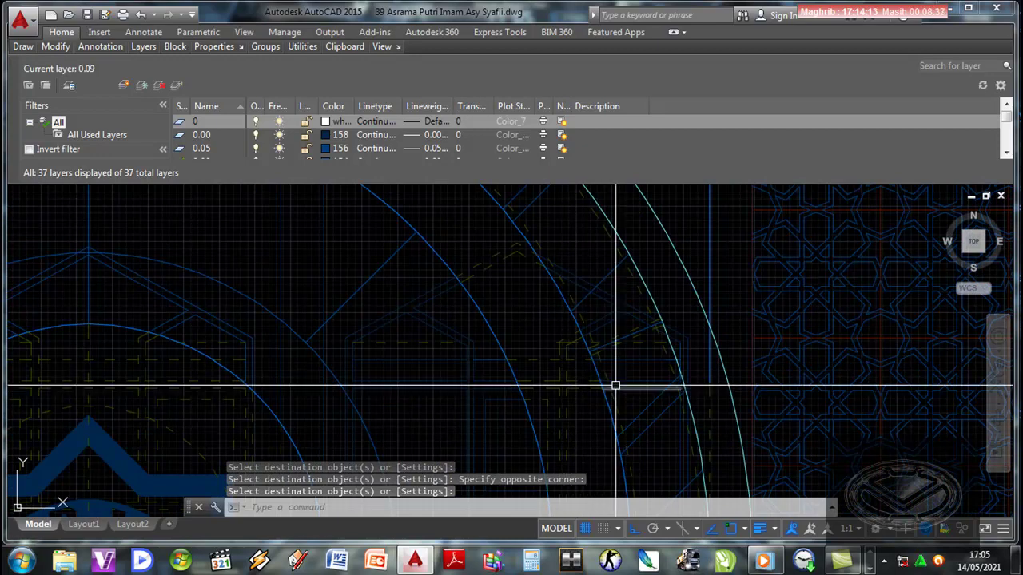
scroll(569, 342, "up", 2)
key("Return")
left_click(572, 336)
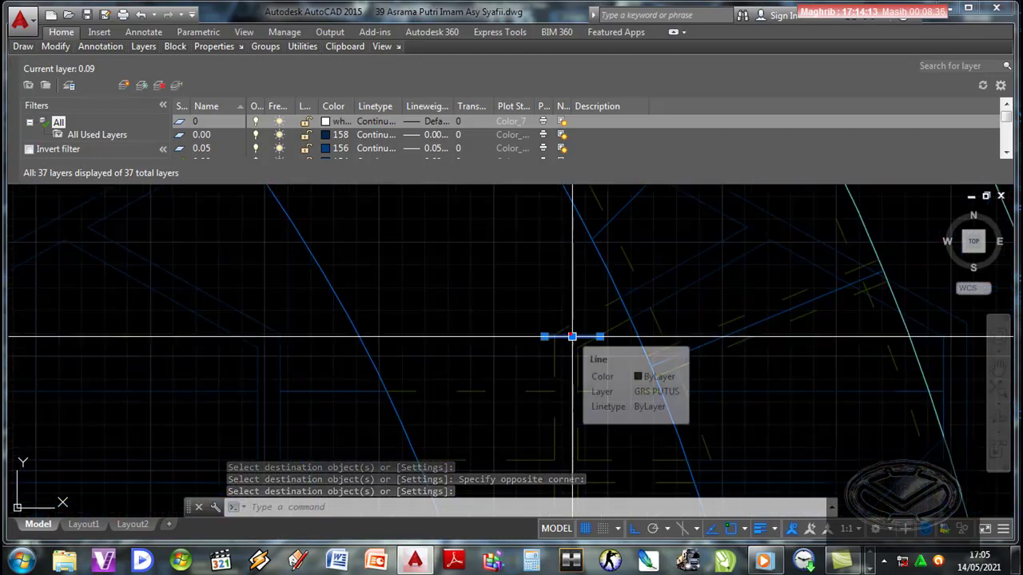
left_click(599, 336)
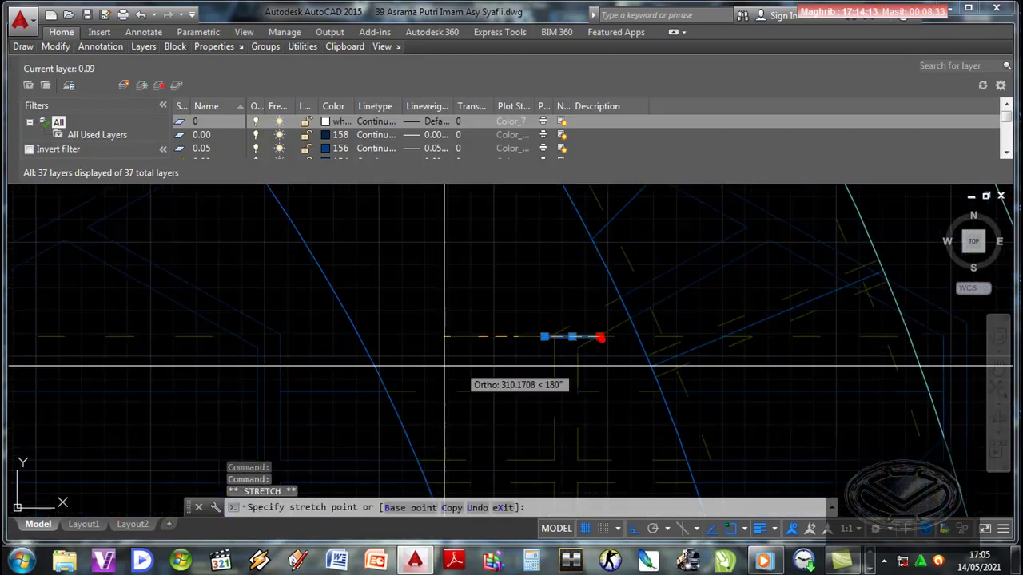
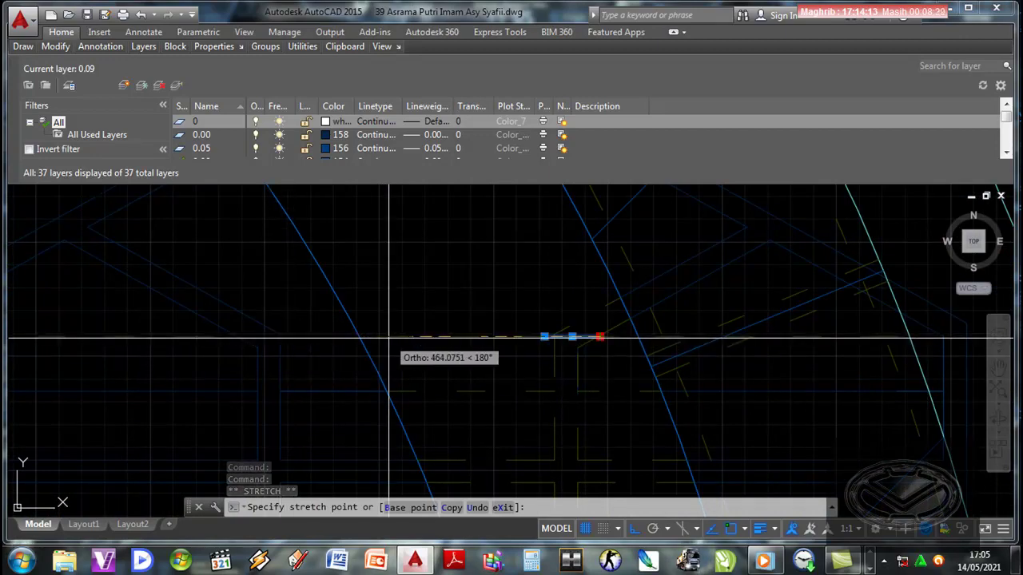
Step: Set the dashed line's new end point leftward with Ortho, clear the grips, and zoom out over the arches
left_click(279, 336)
scroll(436, 367, "down", 3)
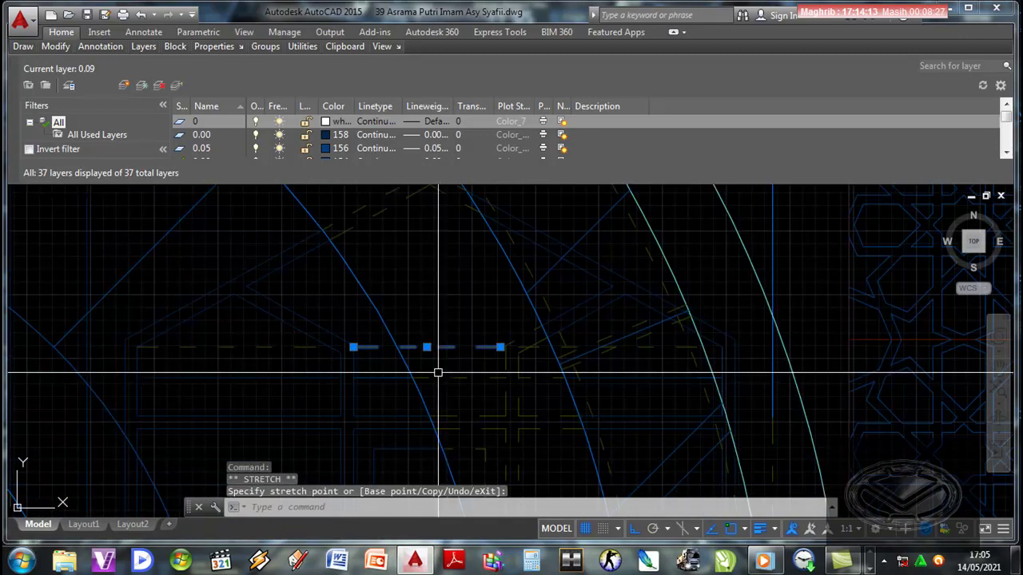
key("Escape")
middle_click_drag(324, 360, 406, 367)
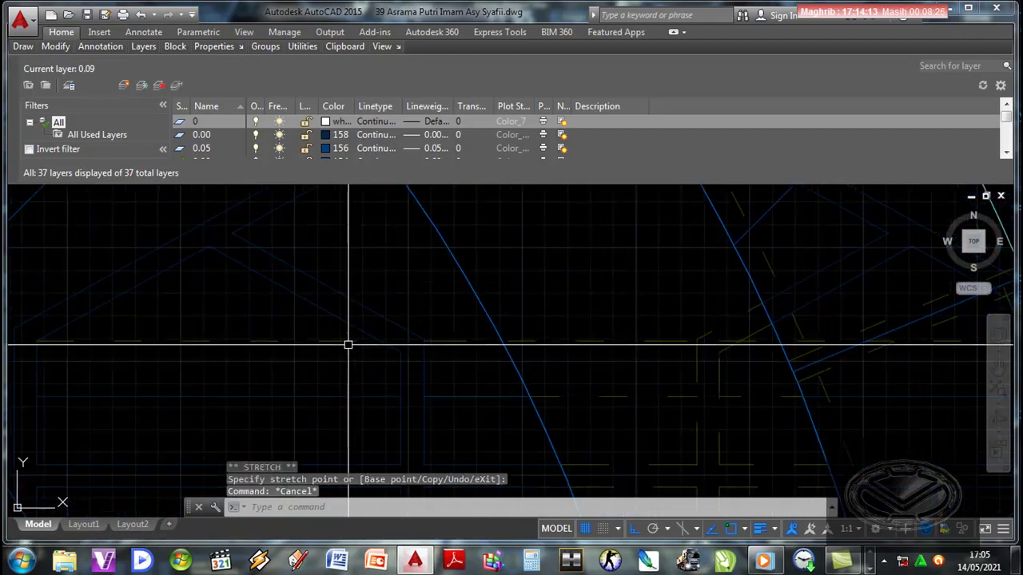
scroll(450, 380, "down", 1)
scroll(459, 388, "down", 1)
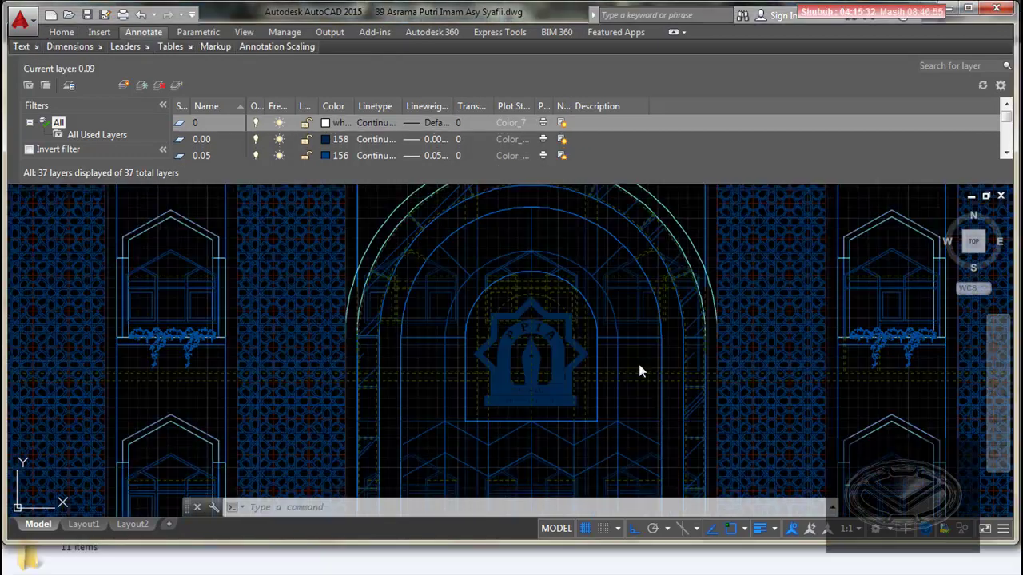
Step: Switch the current layer from 0.09 to 0.13 using the Home tab's Layer dropdown
middle_click_drag(638, 364, 637, 384)
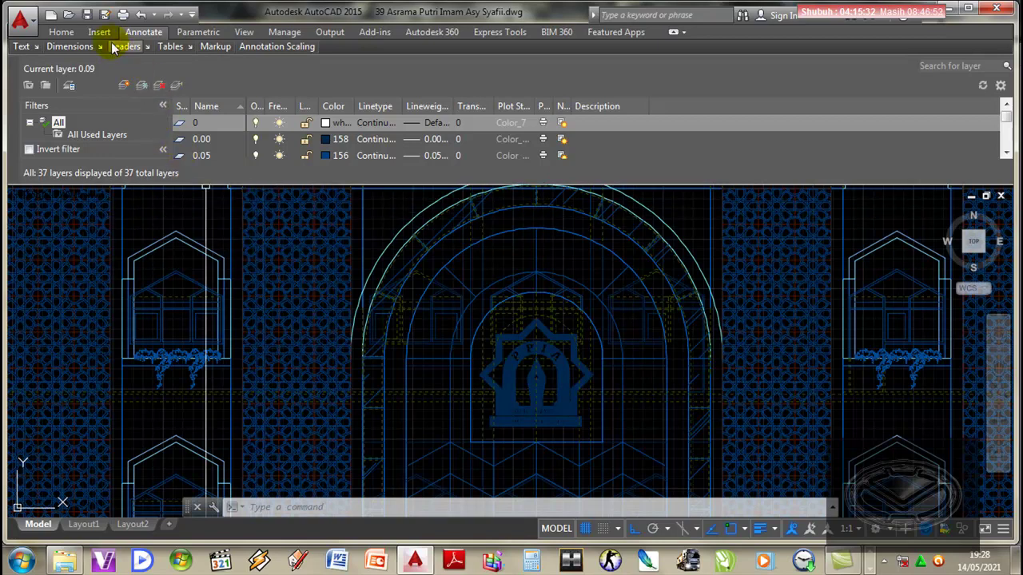
left_click(62, 34)
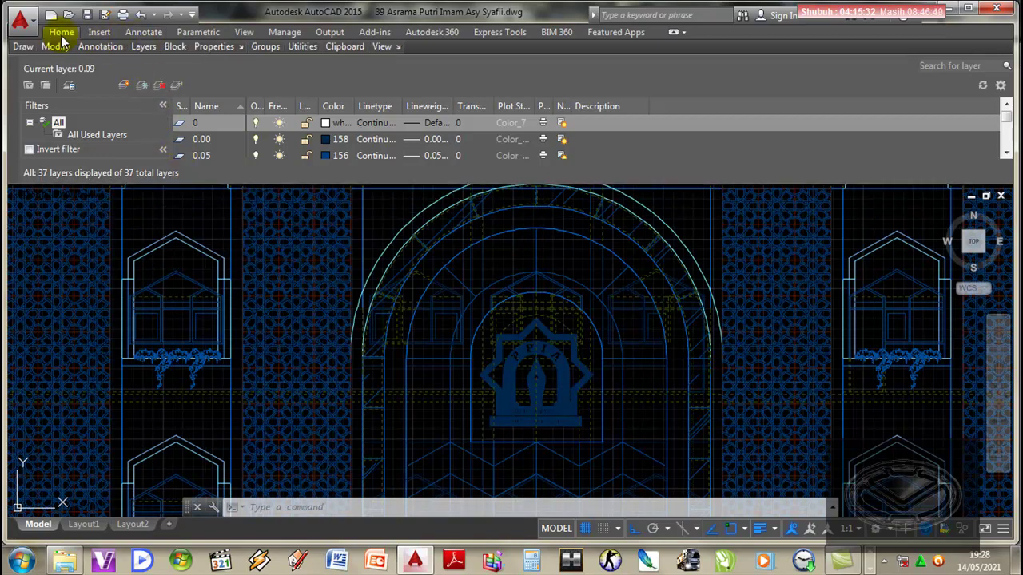
mouse_move(144, 46)
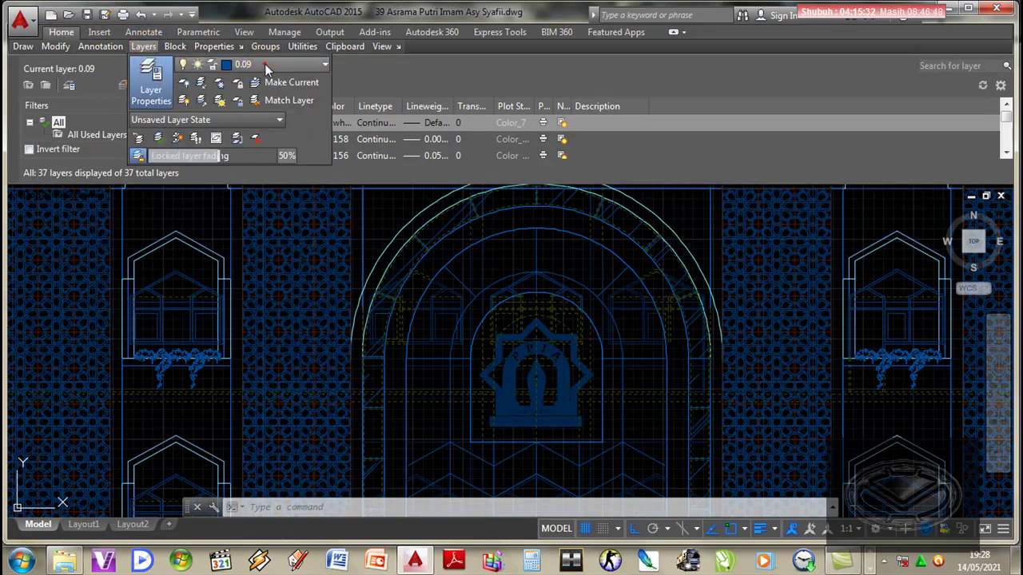
left_click(265, 64)
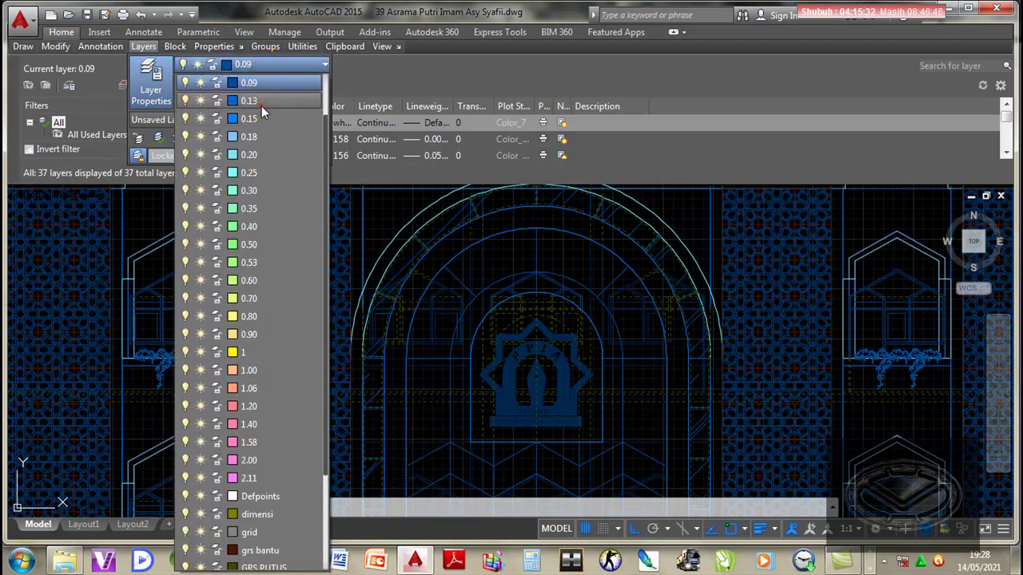
left_click(261, 107)
scroll(445, 377, "up", 2)
scroll(445, 377, "up", 2)
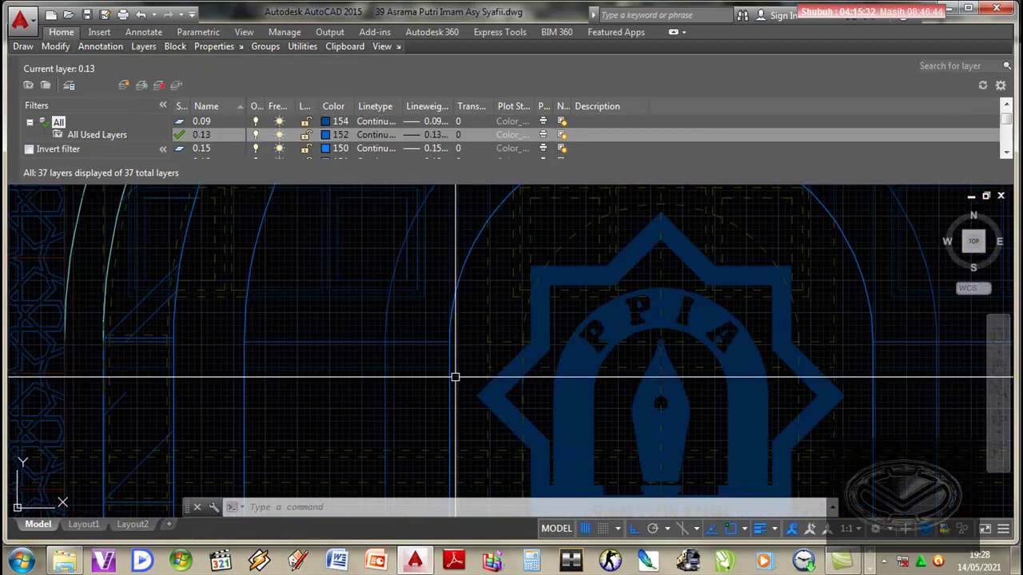
Step: Draw a short horizontal line between the vertical arch lines on one side of the PPIA logo
type("l")
key("Return")
scroll(452, 374, "up", 3)
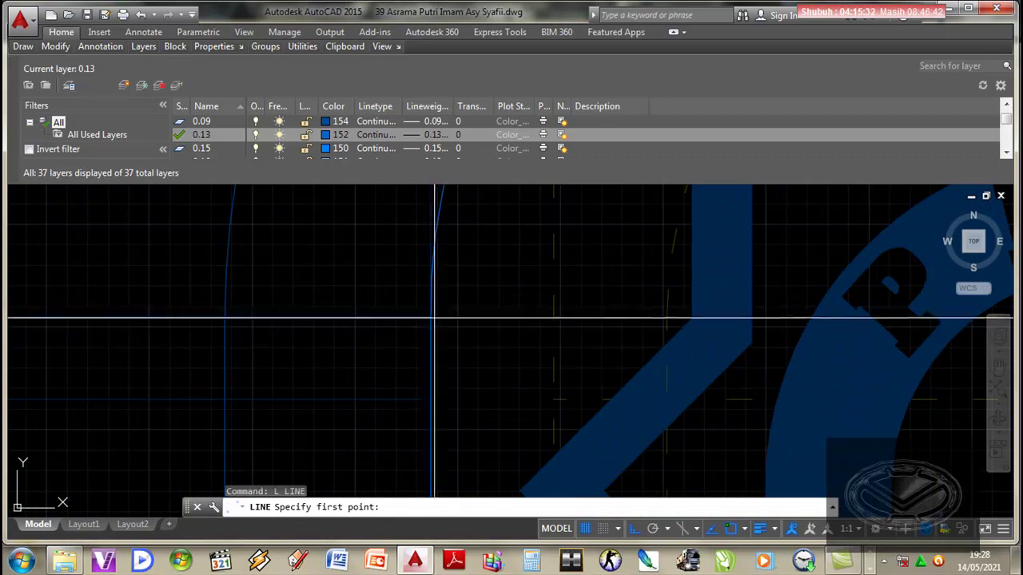
left_click(429, 316)
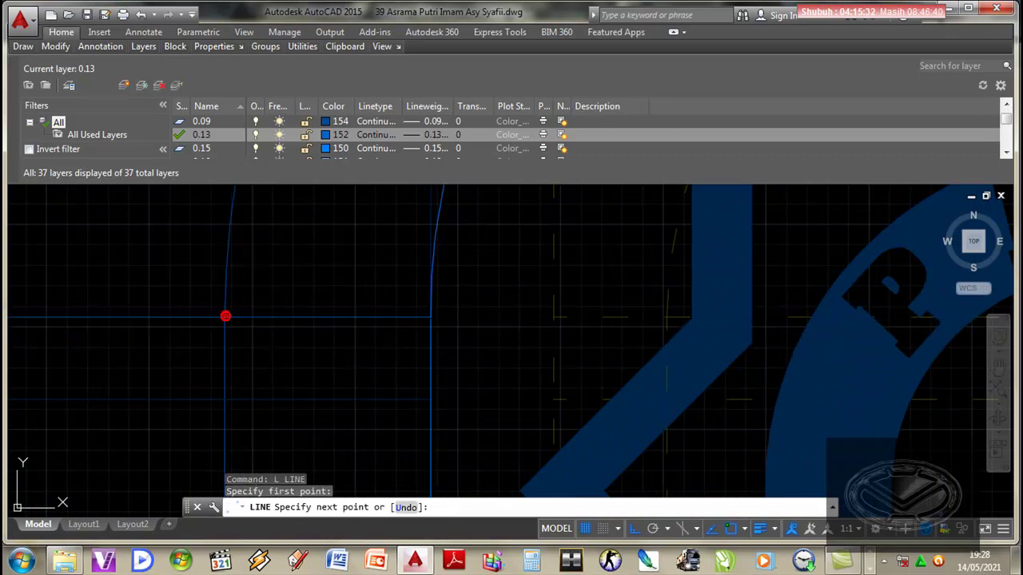
left_click(326, 360)
key("Return")
scroll(325, 360, "down", 2)
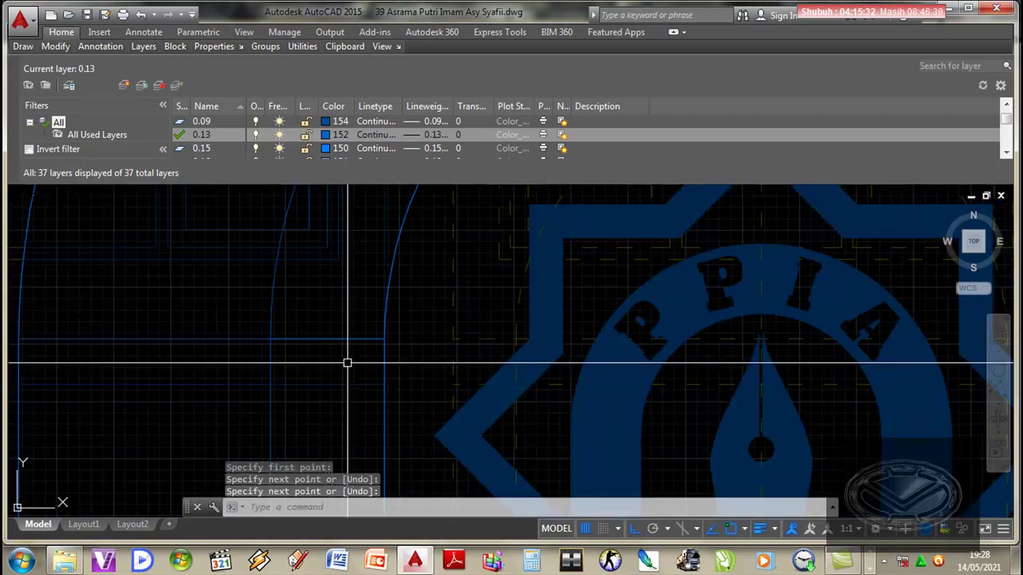
Step: Draw the matching horizontal line between the vertical lines on the other side of the logo
scroll(487, 365, "down", 2)
scroll(633, 369, "up", 3)
key("Return")
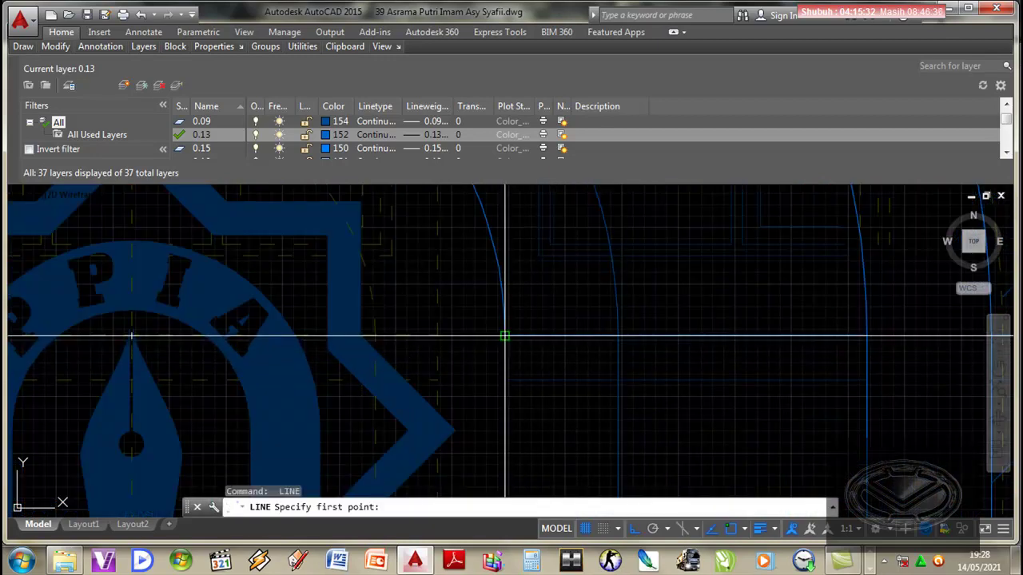
left_click(505, 335)
left_click(617, 336)
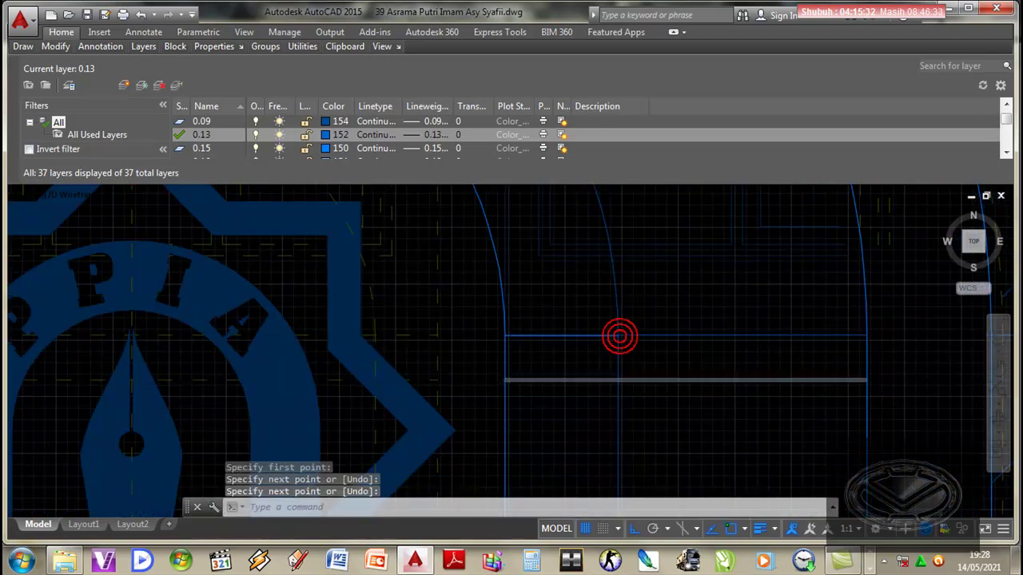
key("Return")
scroll(587, 386, "down", 2)
Step: Start MATCHPROP with the new horizontal line as the property source
type("MA")
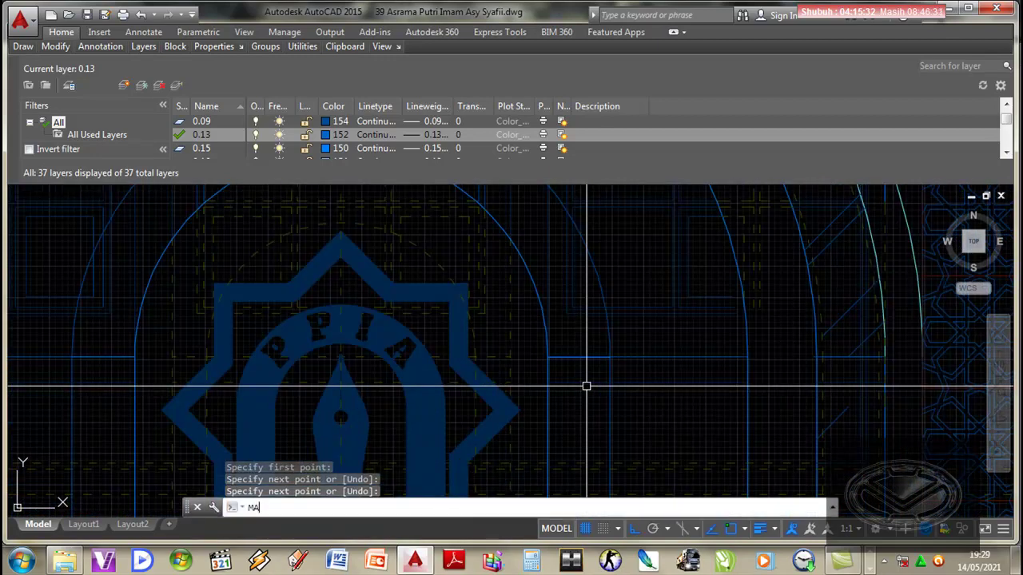
key("Return")
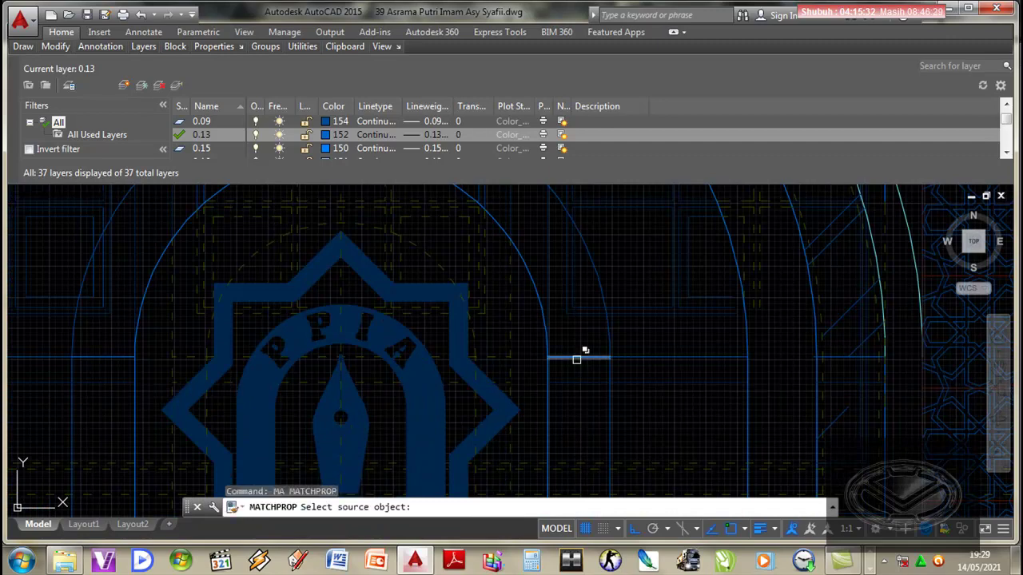
left_click(576, 359)
left_click(601, 286)
scroll(621, 335, "down", 3)
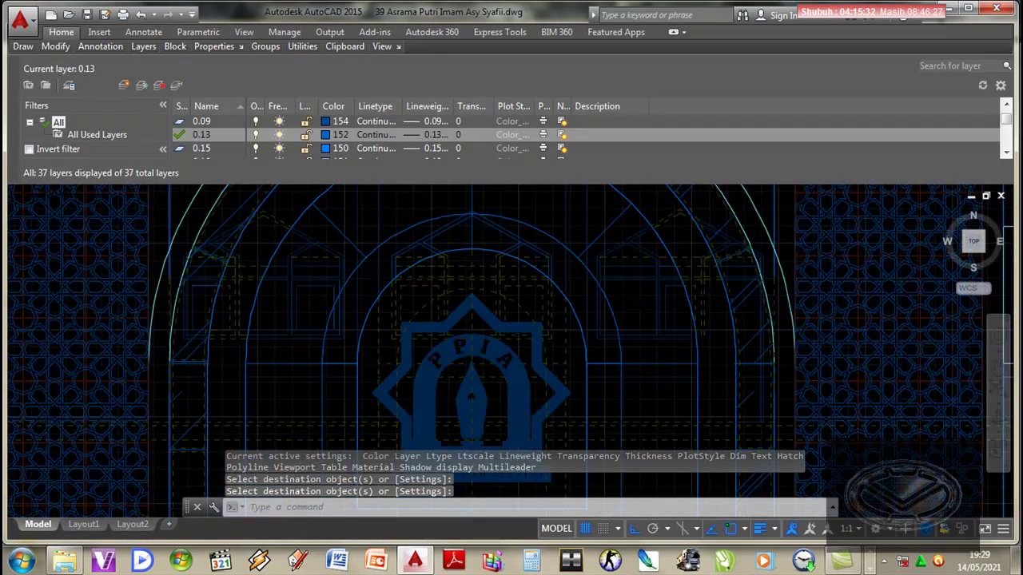
key("Return")
key("Return")
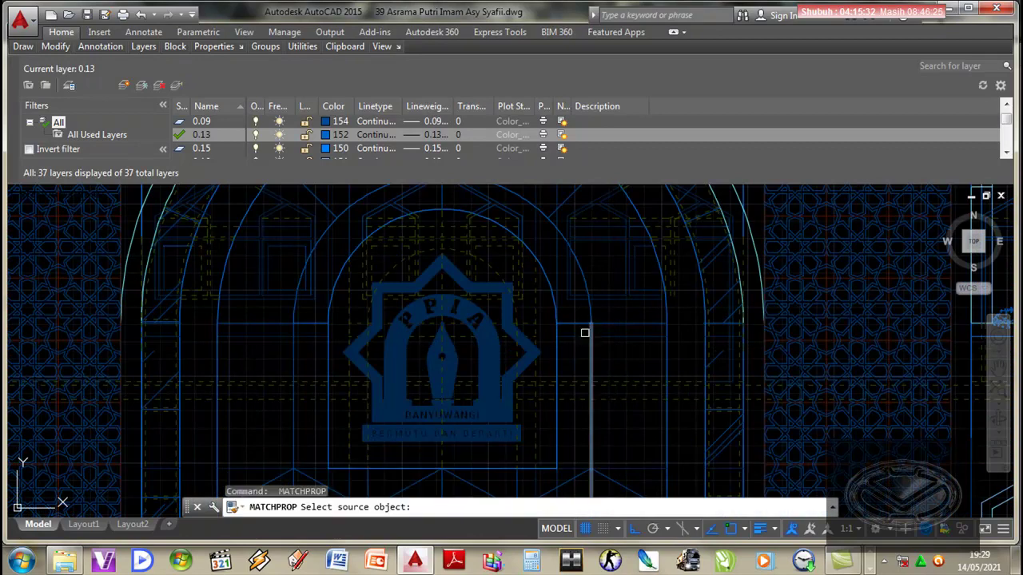
left_click(580, 322)
left_click(679, 379)
scroll(582, 388, "up", 1)
scroll(592, 351, "up", 1)
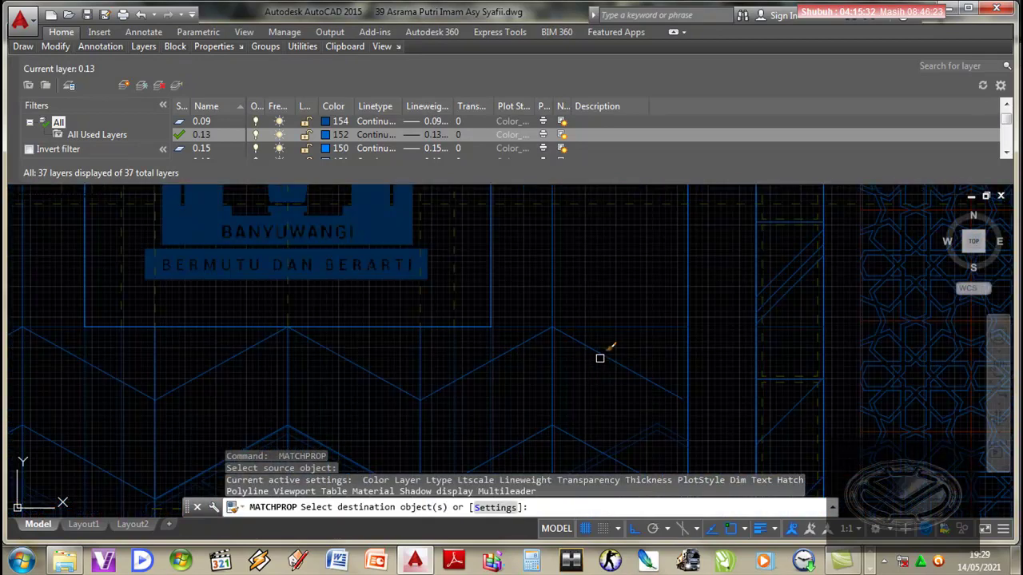
Step: Apply the matched properties to the first zigzag roof lines by window selection and picking
left_click(543, 379)
left_click(525, 370)
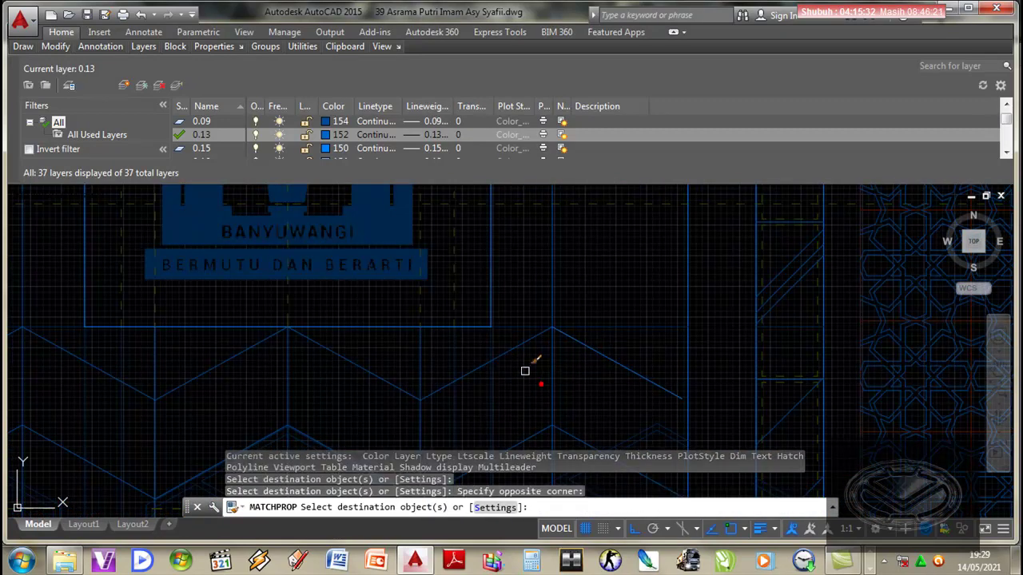
left_click(353, 366)
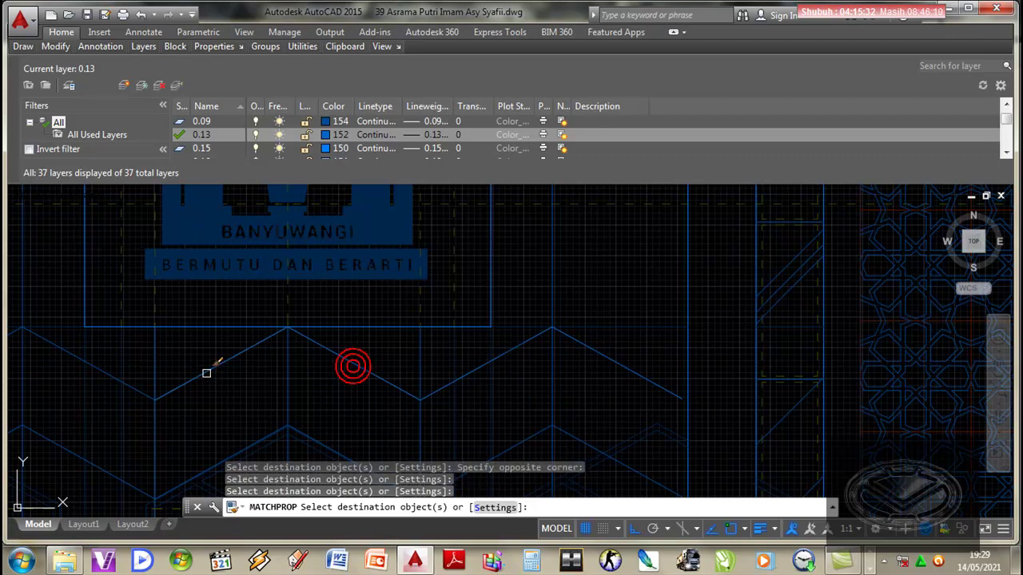
middle_click_drag(206, 373, 491, 346)
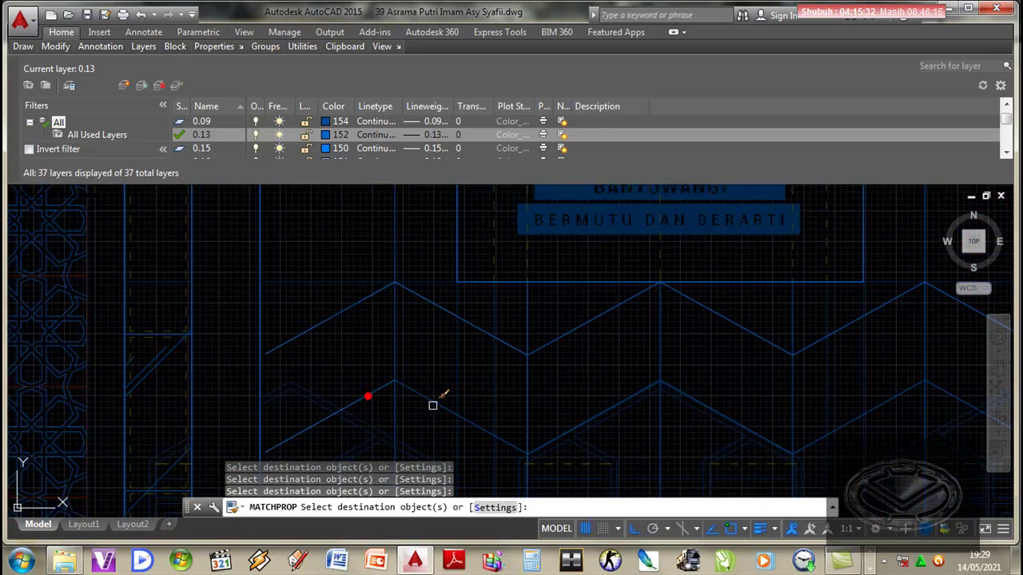
scroll(559, 435, "up", 1)
scroll(548, 457, "up", 2)
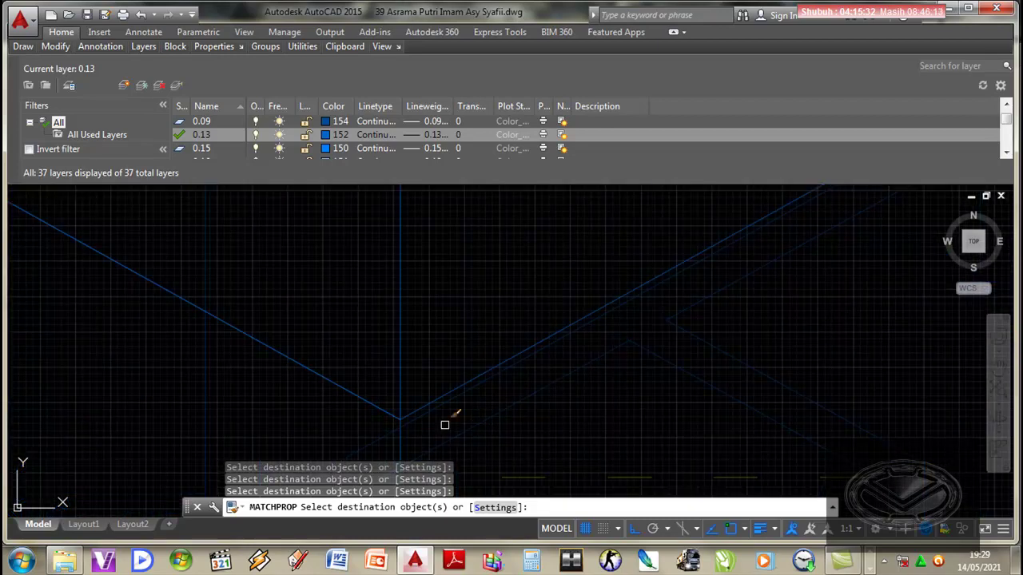
scroll(445, 423, "up", 1)
scroll(367, 382, "down", 2)
scroll(711, 368, "up", 2)
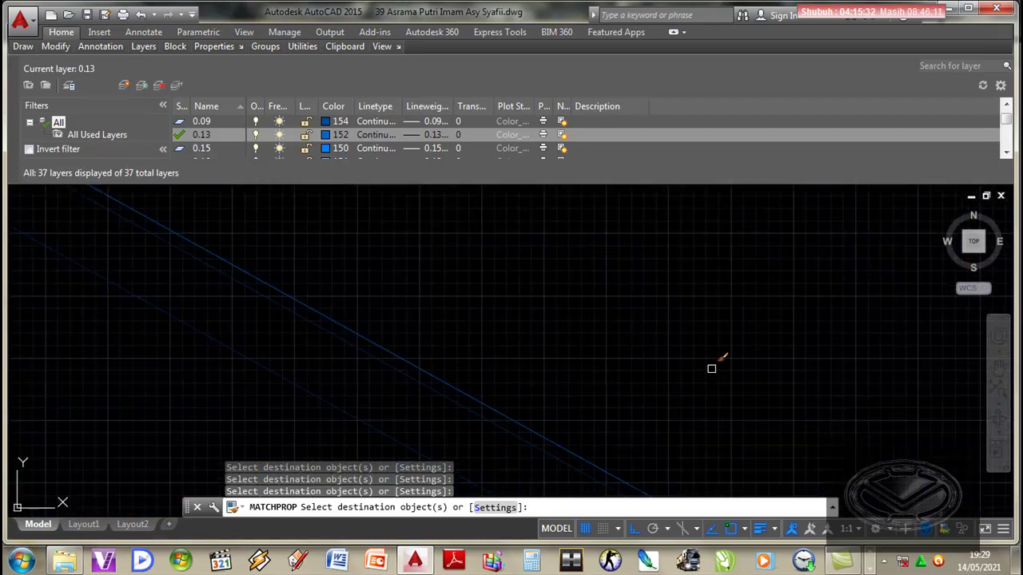
scroll(473, 323, "down", 2)
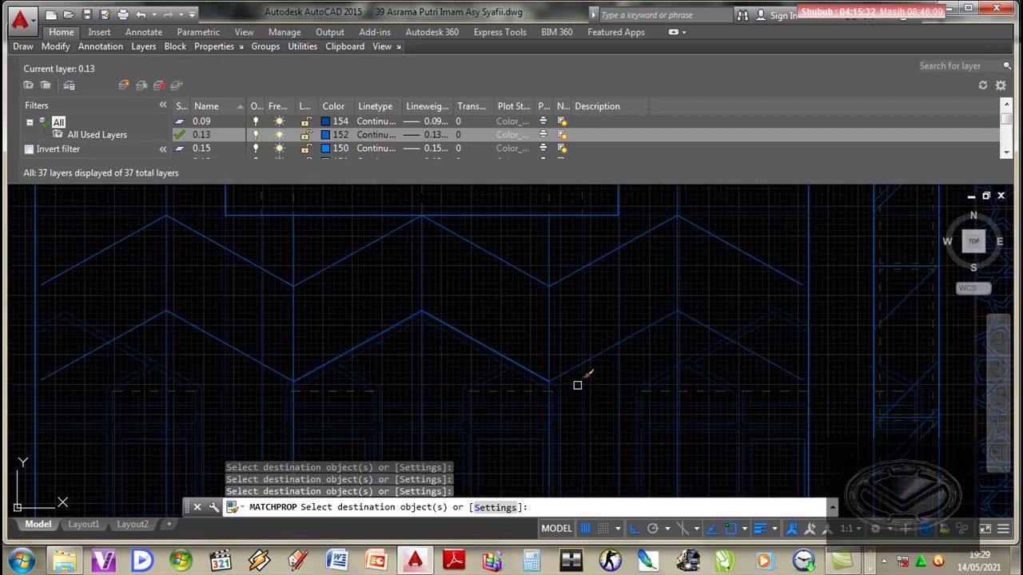
scroll(612, 347, "up", 1)
scroll(610, 342, "down", 3)
scroll(608, 317, "up", 2)
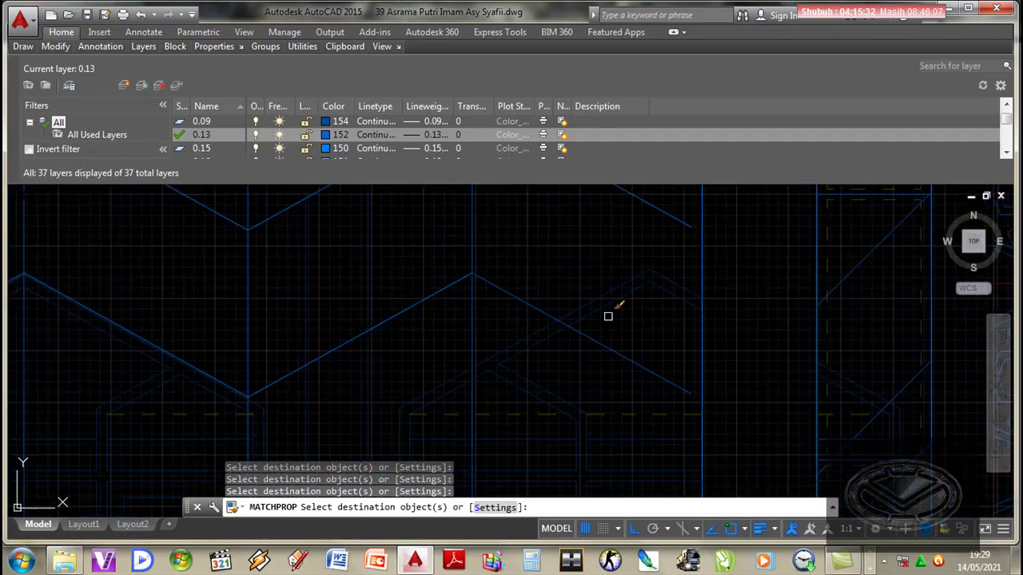
scroll(528, 308, "down", 3)
scroll(621, 403, "up", 3)
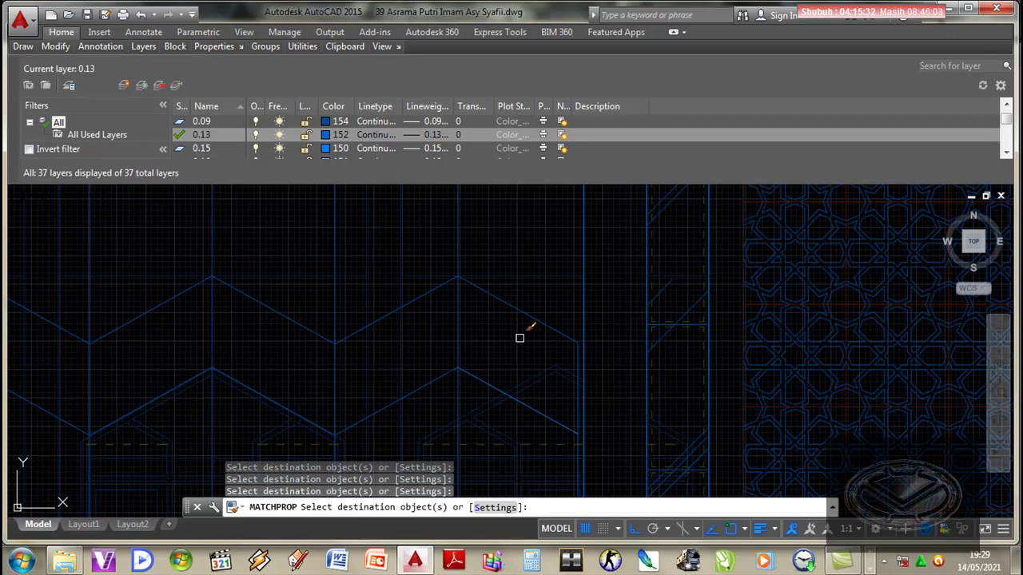
Step: Apply the properties to the lower zigzag and diagonal roof lines, then finish MATCHPROP
left_click(415, 391)
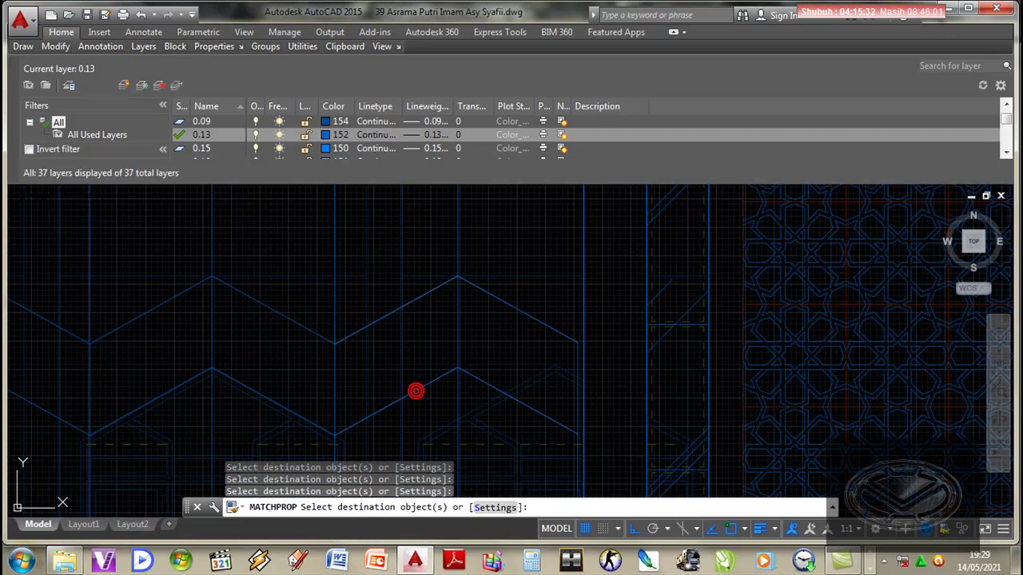
scroll(301, 342, "up", 3)
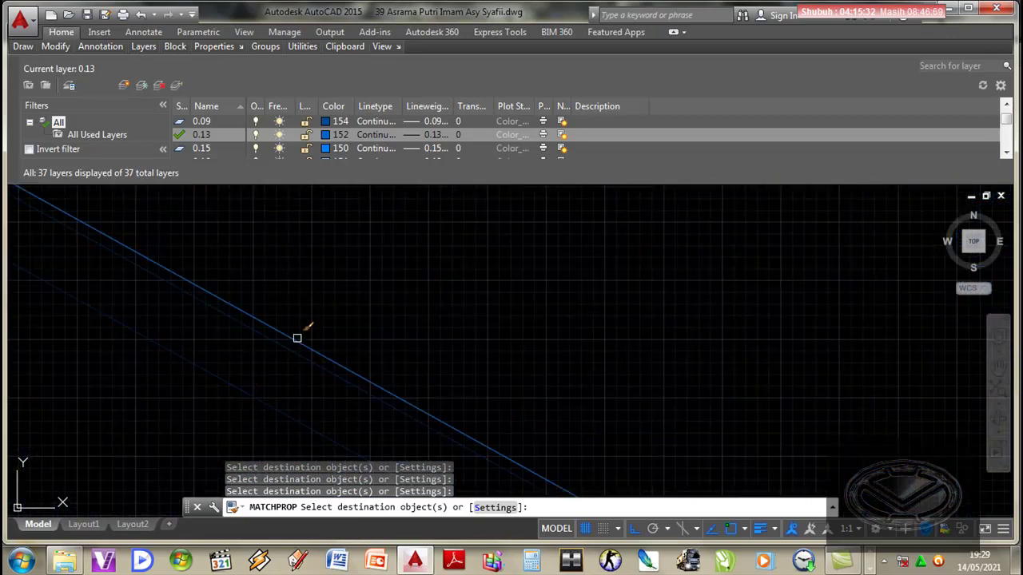
left_click(297, 337)
scroll(447, 296, "down", 2)
scroll(559, 280, "down", 3)
scroll(511, 320, "up", 3)
scroll(499, 313, "up", 2)
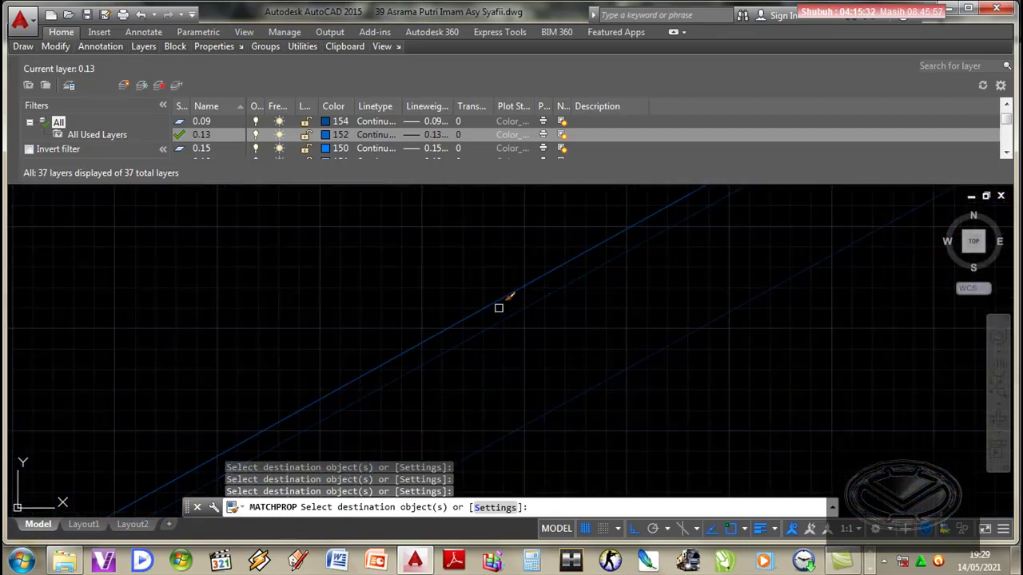
scroll(497, 319, "down", 3)
left_click(502, 279)
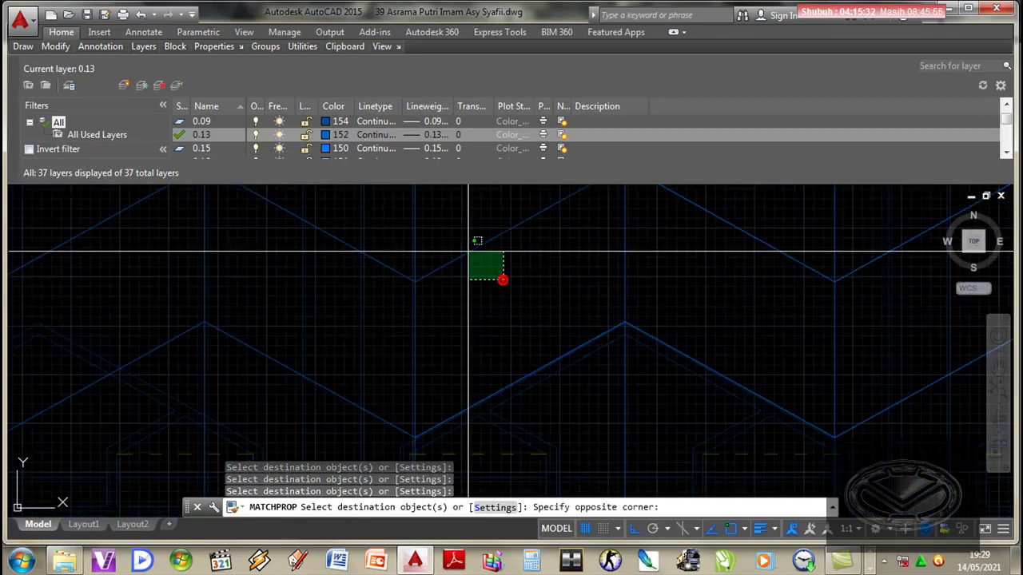
left_click(459, 242)
left_click(388, 269)
left_click(382, 419)
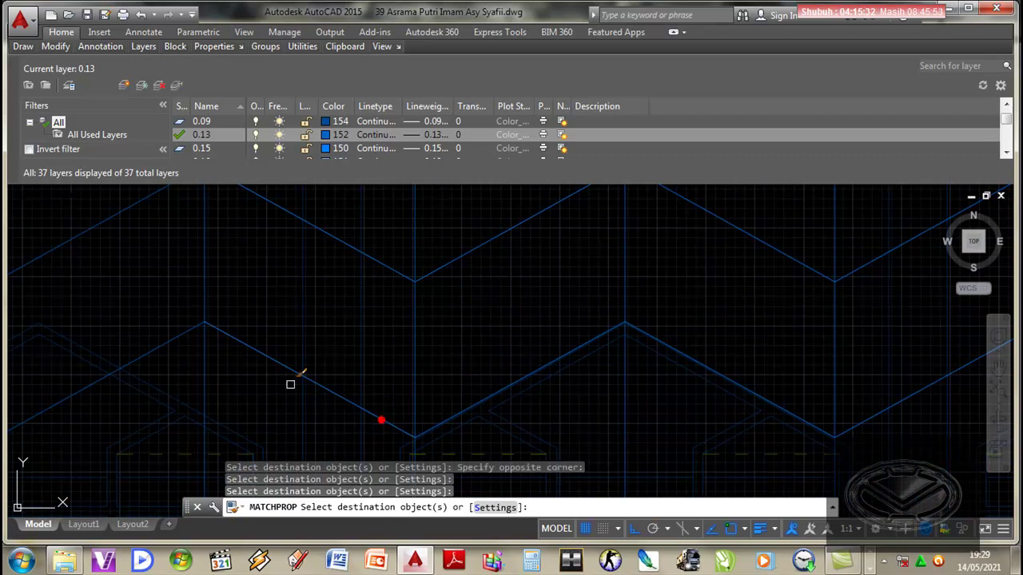
scroll(403, 325, "down", 5)
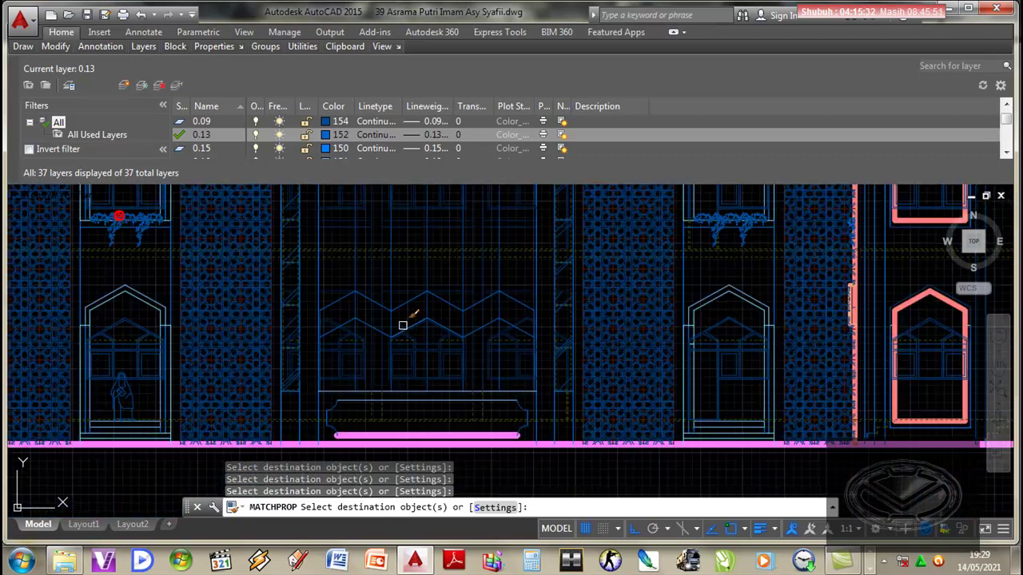
scroll(512, 360, "down", 5)
scroll(516, 360, "up", 1)
scroll(541, 413, "up", 3)
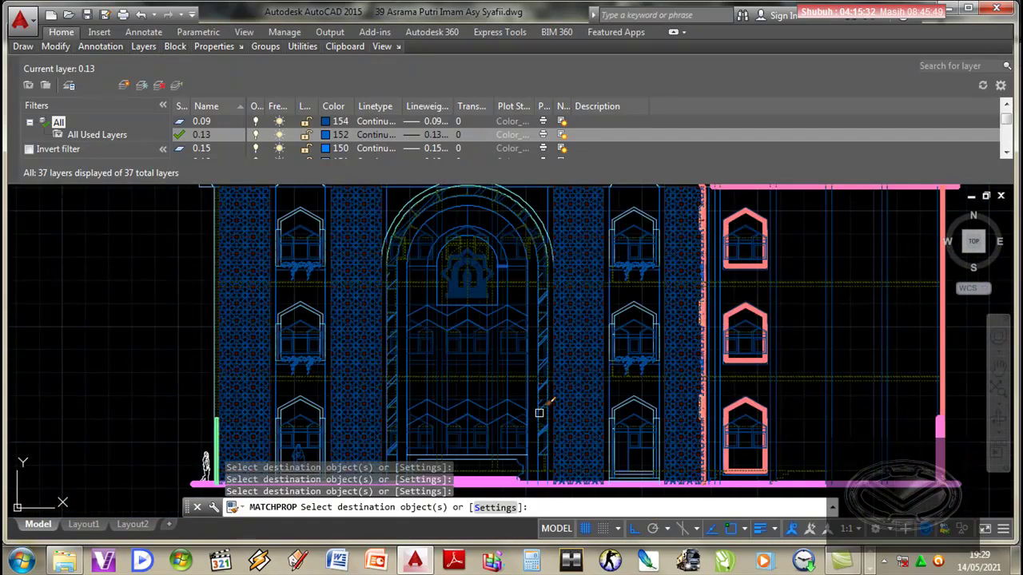
middle_click_drag(540, 413, 562, 361)
scroll(561, 362, "up", 3)
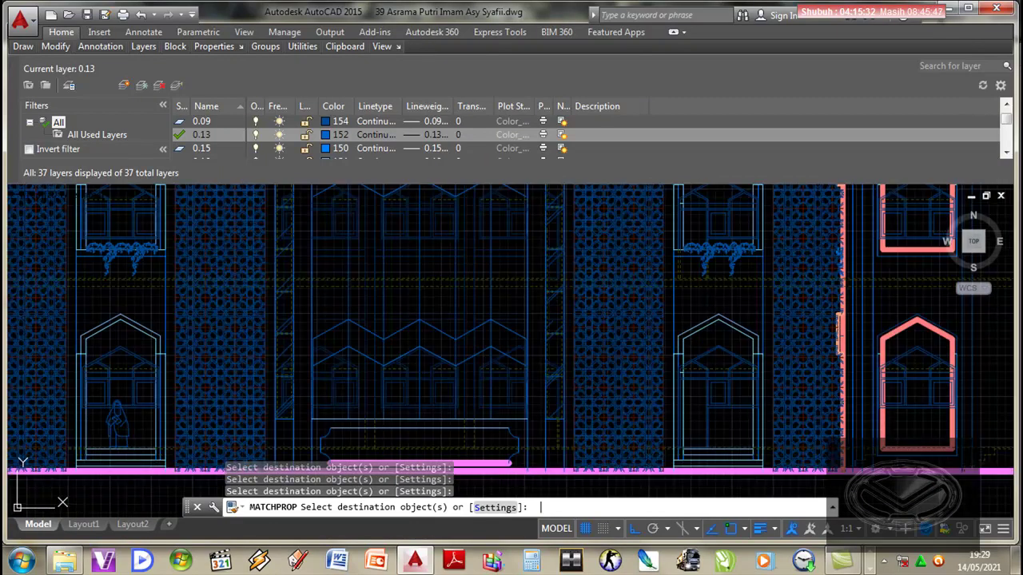
key("Return")
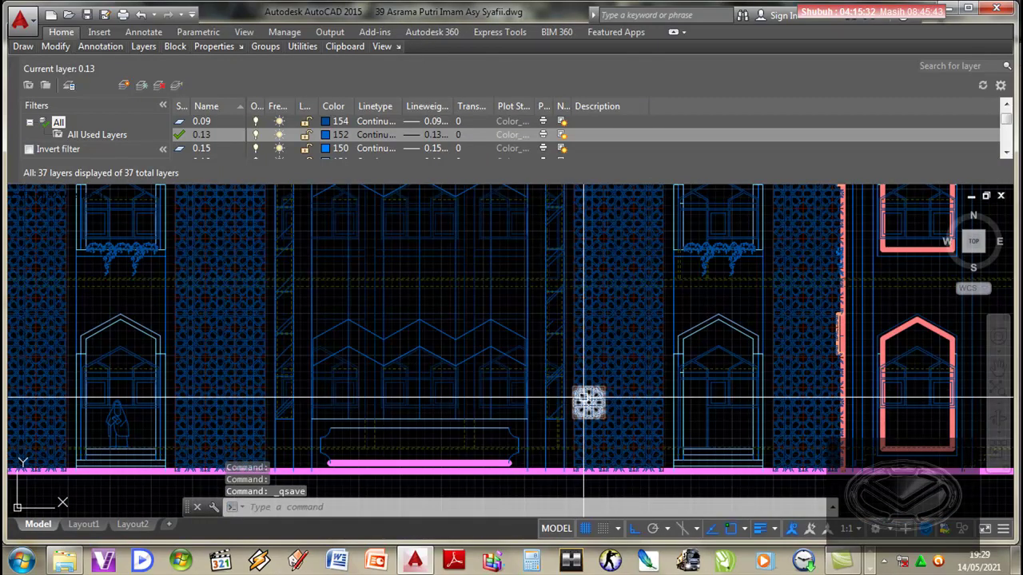
scroll(313, 327, "up", 4)
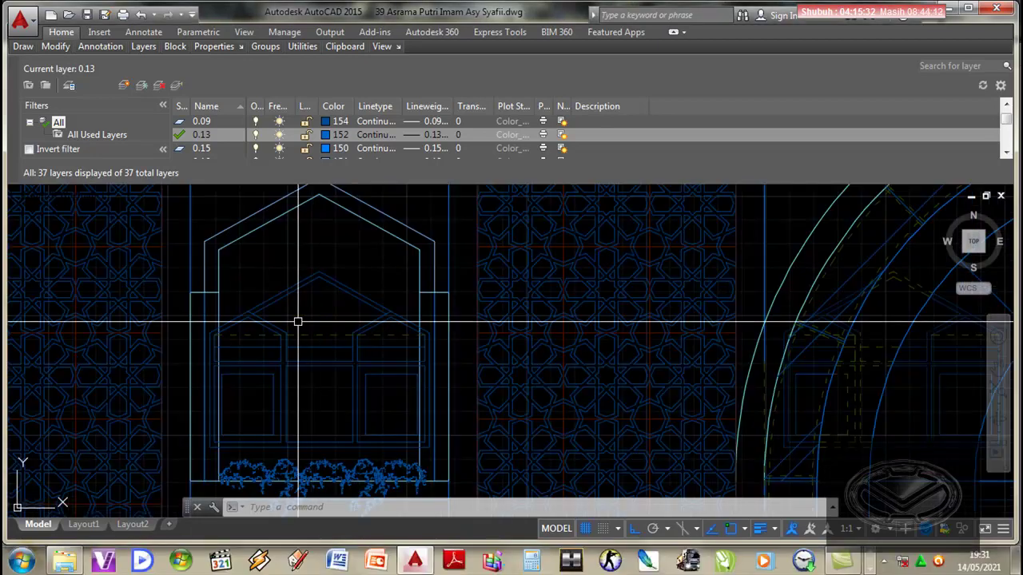
Step: Fillet the left sloped gable line to the adjacent line at radius 0 to close the corner
type("f")
key("Return")
scroll(268, 319, "up", 3)
left_click(243, 318)
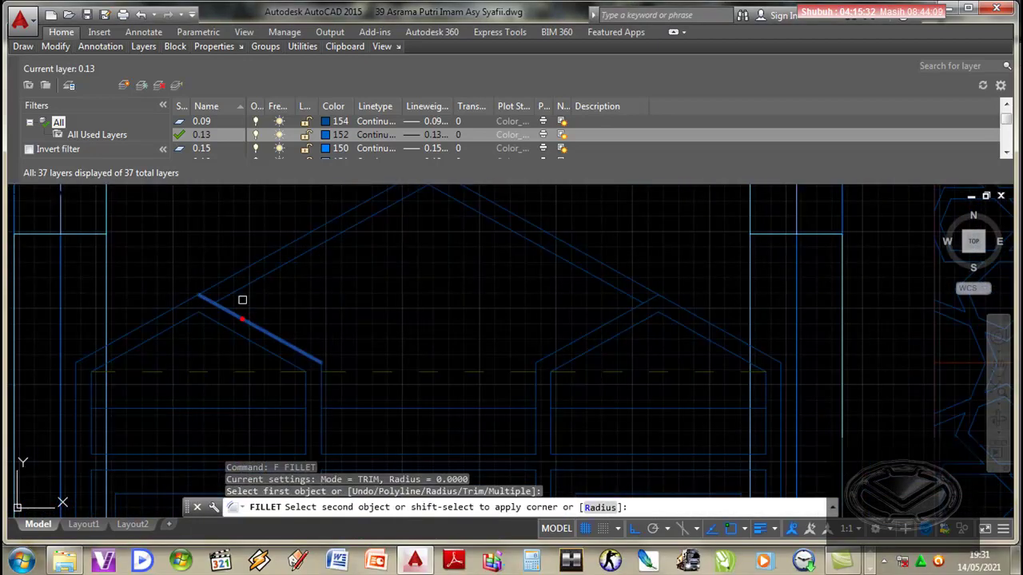
left_click(242, 290)
Step: Start a fillet on the right gable line, cancel it, and save the drawing
key("Return")
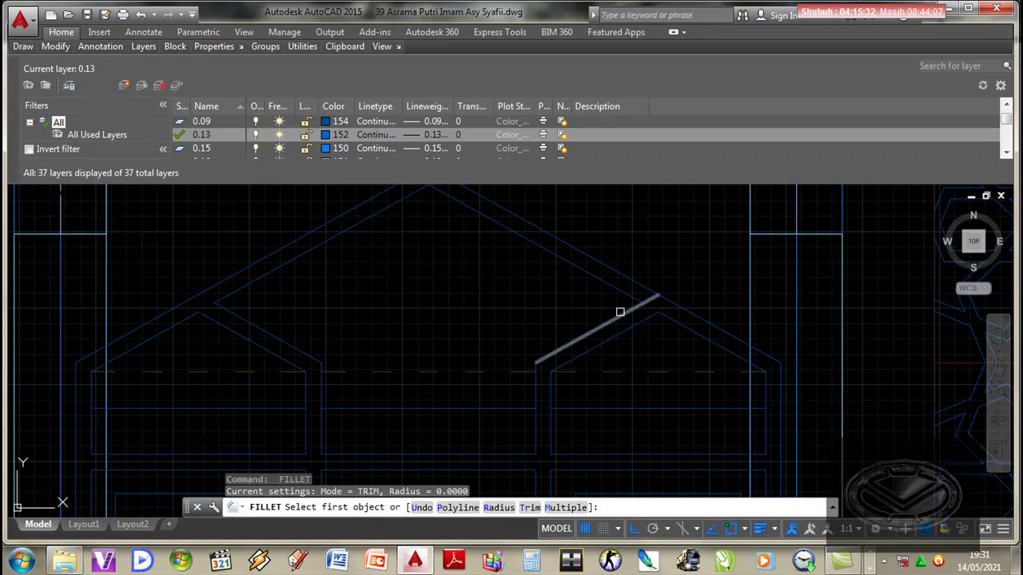
left_click(620, 311)
scroll(615, 286, "down", 2)
scroll(504, 326, "down", 3)
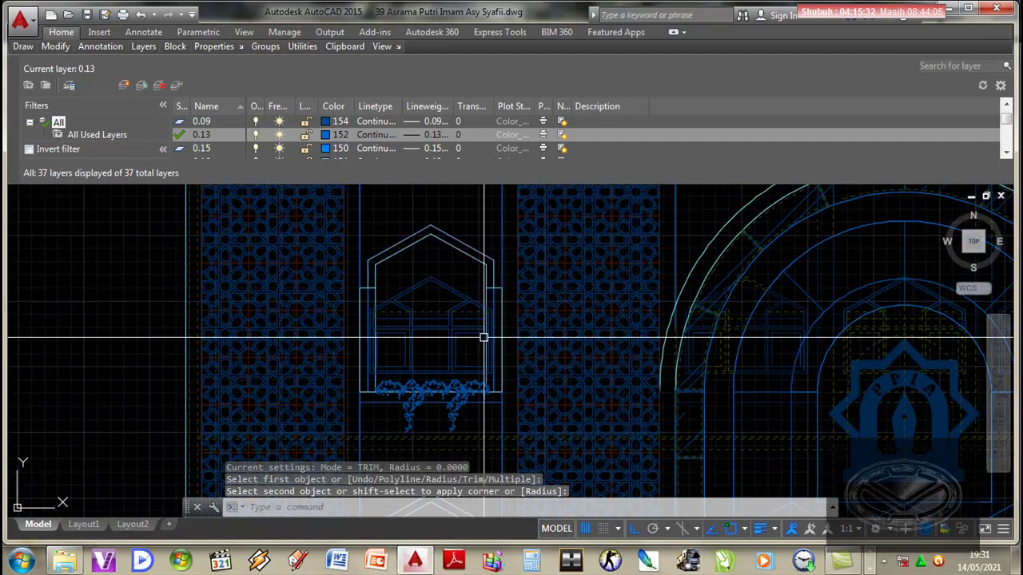
scroll(444, 335, "up", 3)
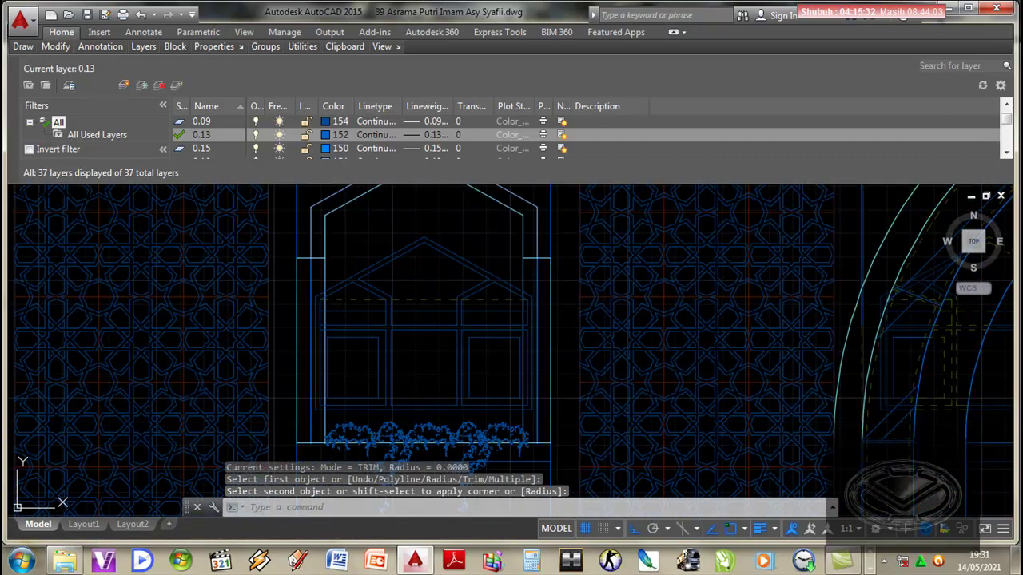
key("Escape")
scroll(449, 336, "down", 2)
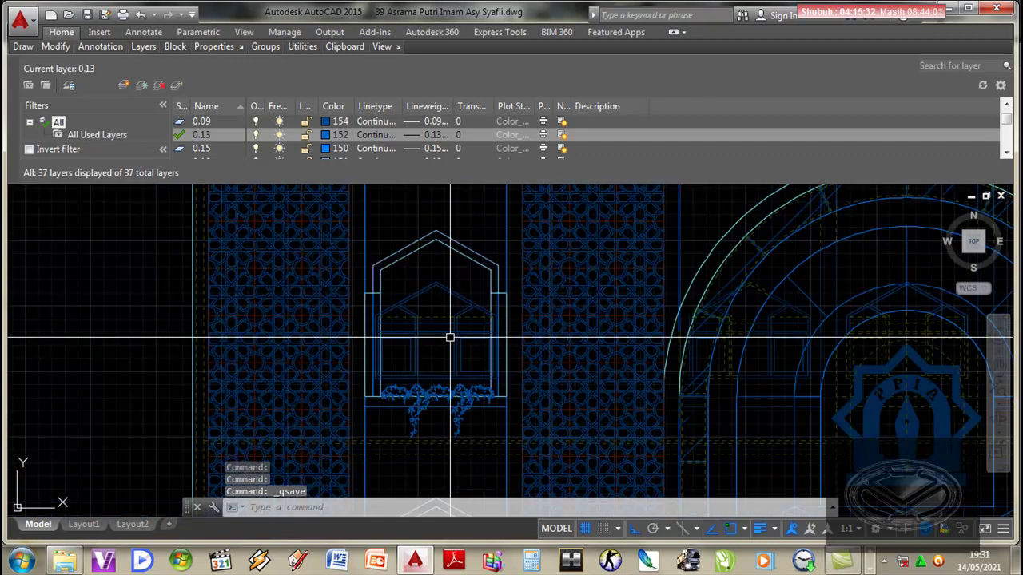
key("ctrl+s")
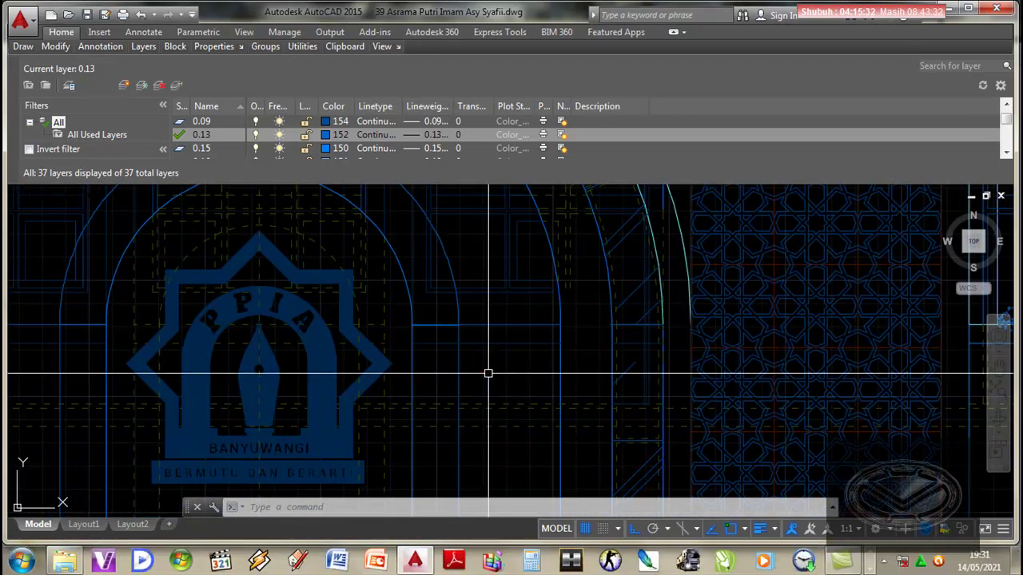
middle_click_drag(488, 372, 490, 395)
type("ex")
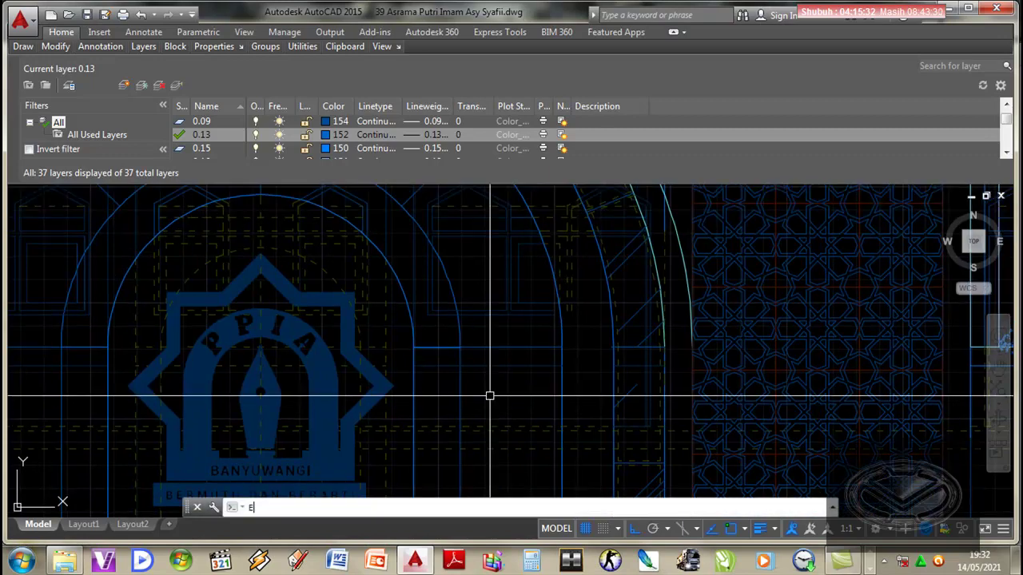
key("Return")
left_click(591, 426)
key("Return")
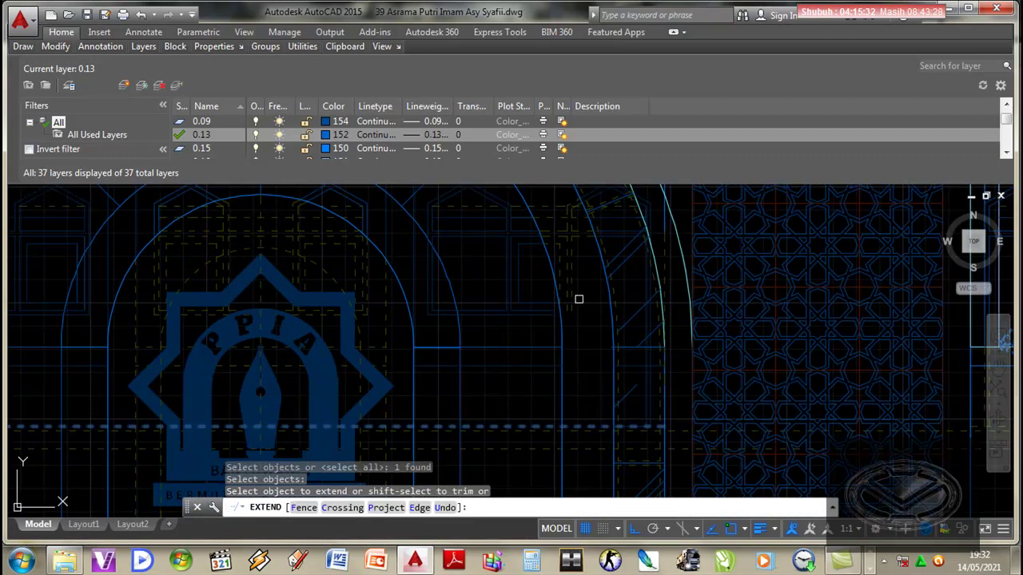
left_click(572, 294)
key("Return")
scroll(570, 293, "up", 5)
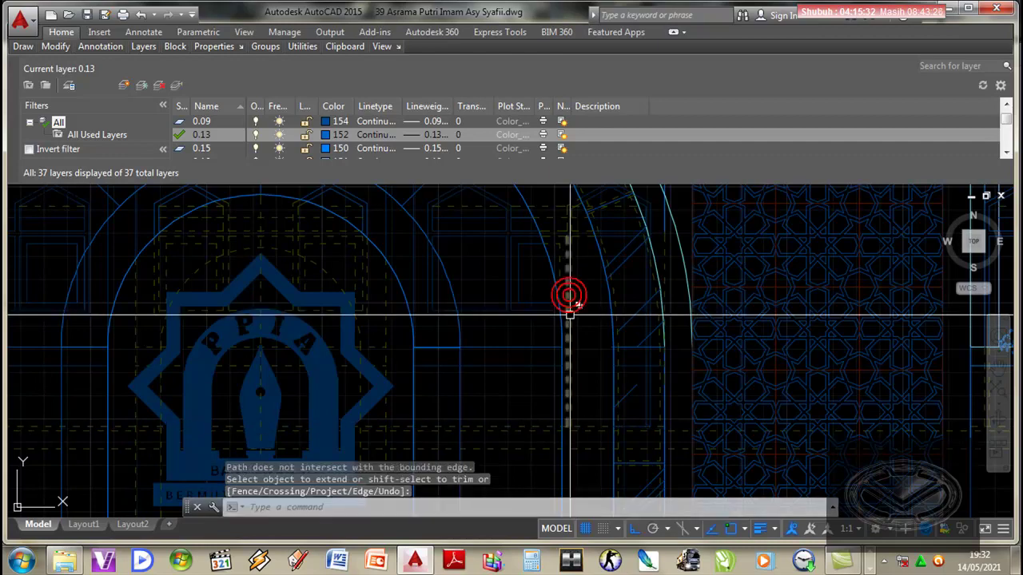
mouse_move(570, 293)
middle_mouse_down()
mouse_move(570, 344)
mouse_move(563, 336)
middle_mouse_up()
scroll(563, 336, "up", 2)
scroll(561, 333, "up", 2)
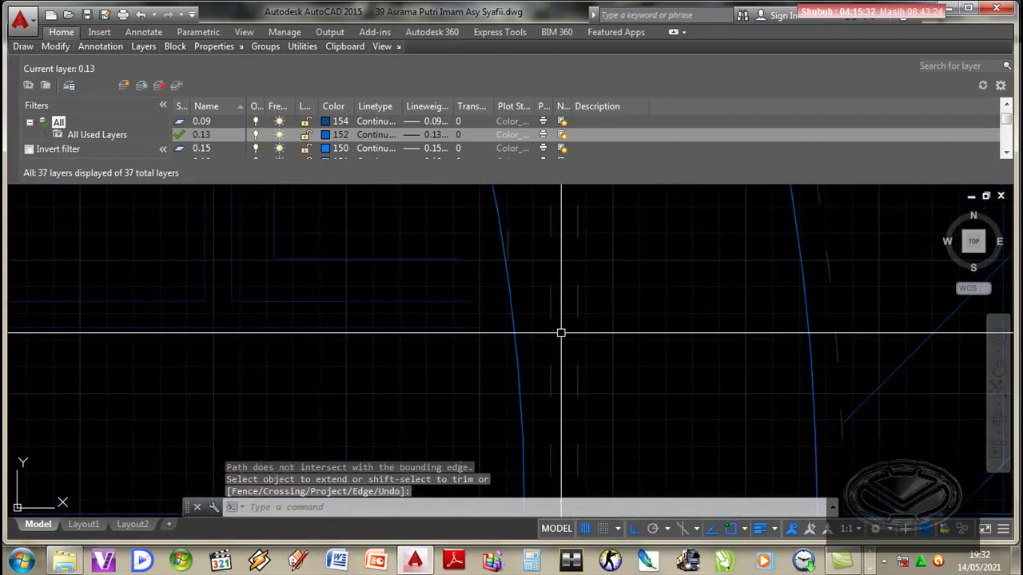
type("ex")
key("Return")
left_click(515, 320)
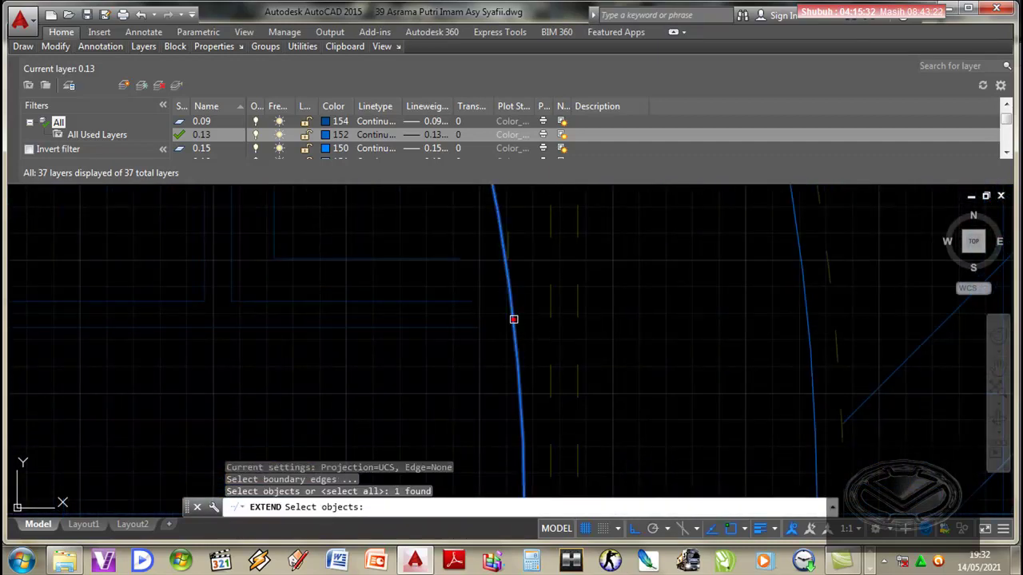
key("Return")
left_click(452, 352)
left_click(426, 285)
scroll(521, 366, "up", 1)
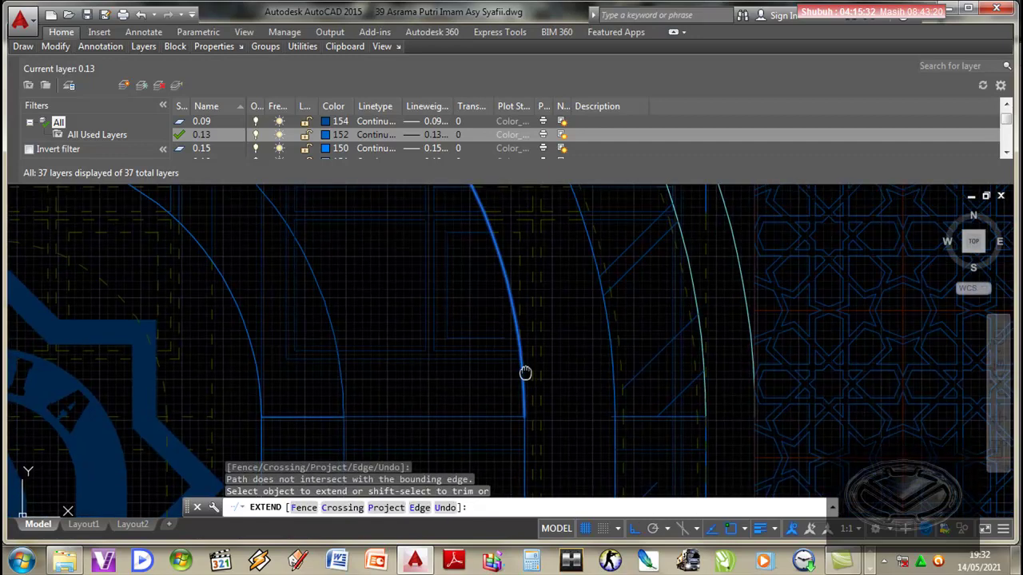
scroll(543, 372, "up", 1)
scroll(546, 374, "up", 1)
scroll(496, 318, "up", 1)
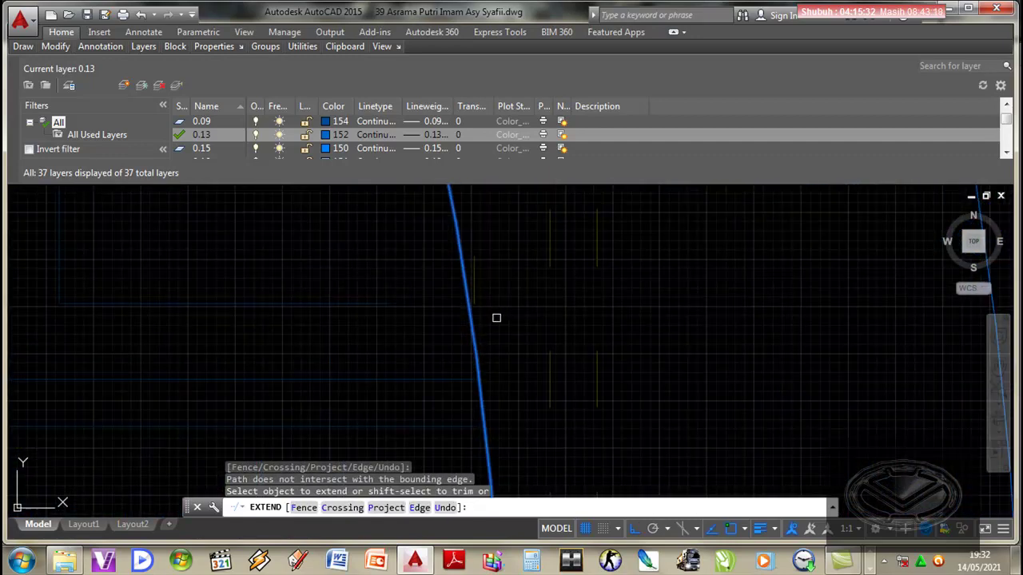
left_click(370, 239)
key("Return")
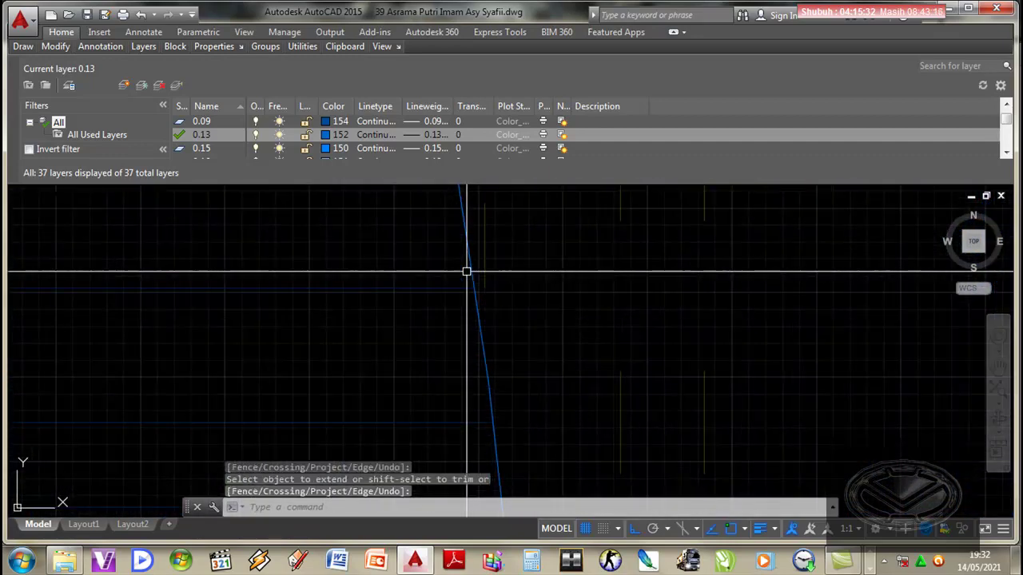
type("l")
key("Return")
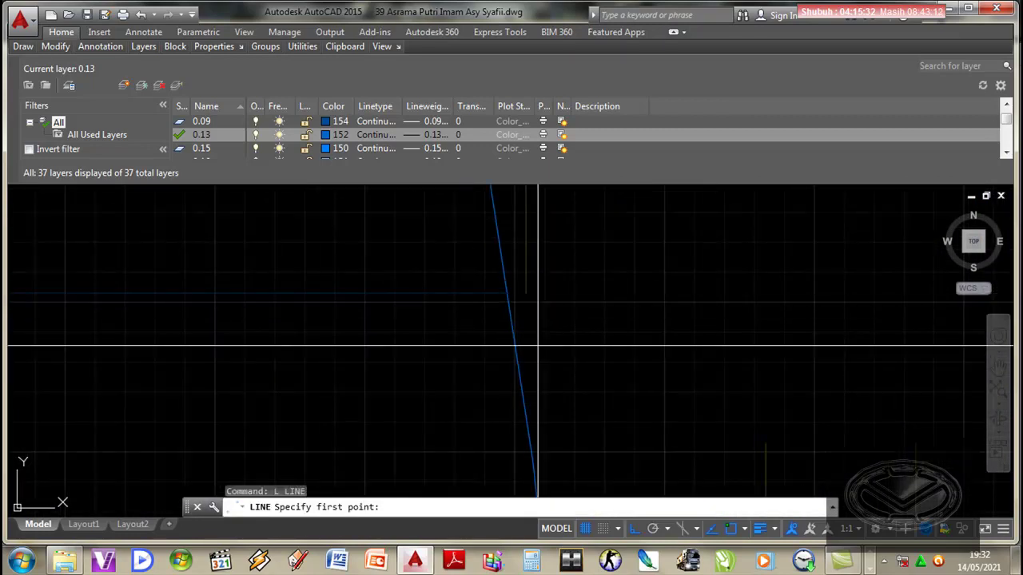
Step: Draw a horizontal line from the arch curve across to the neighbouring vertical line
scroll(558, 359, "down", 2)
left_click(543, 394)
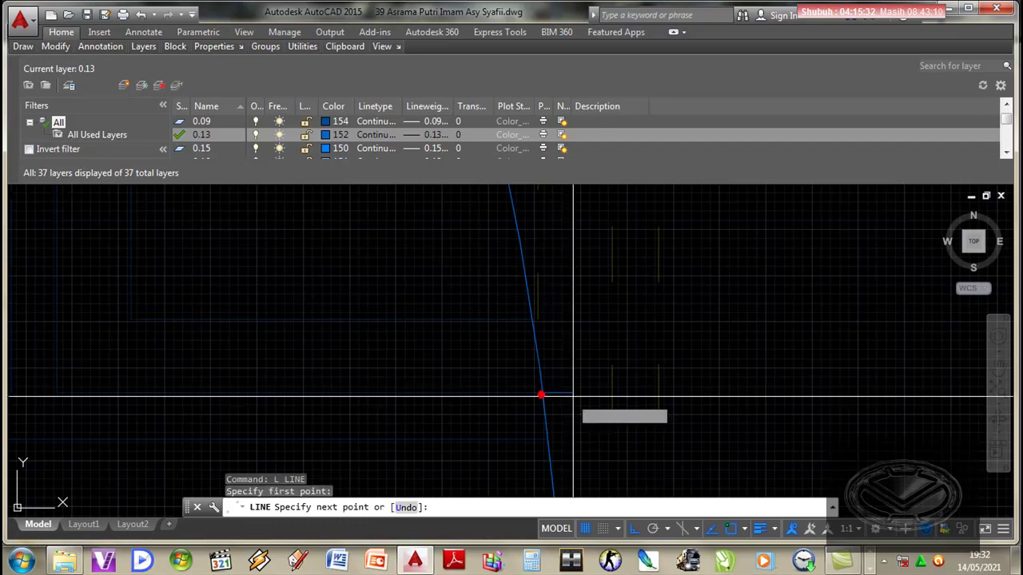
left_click(611, 393)
key("Return")
key("Return")
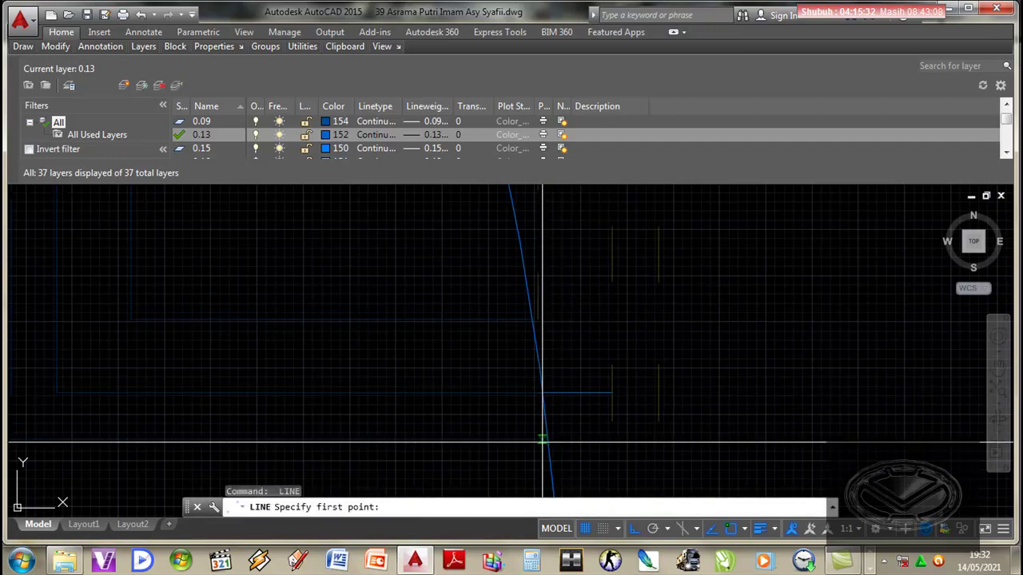
Step: Begin a second line lower on the arch curve, then cancel it
left_click(548, 439)
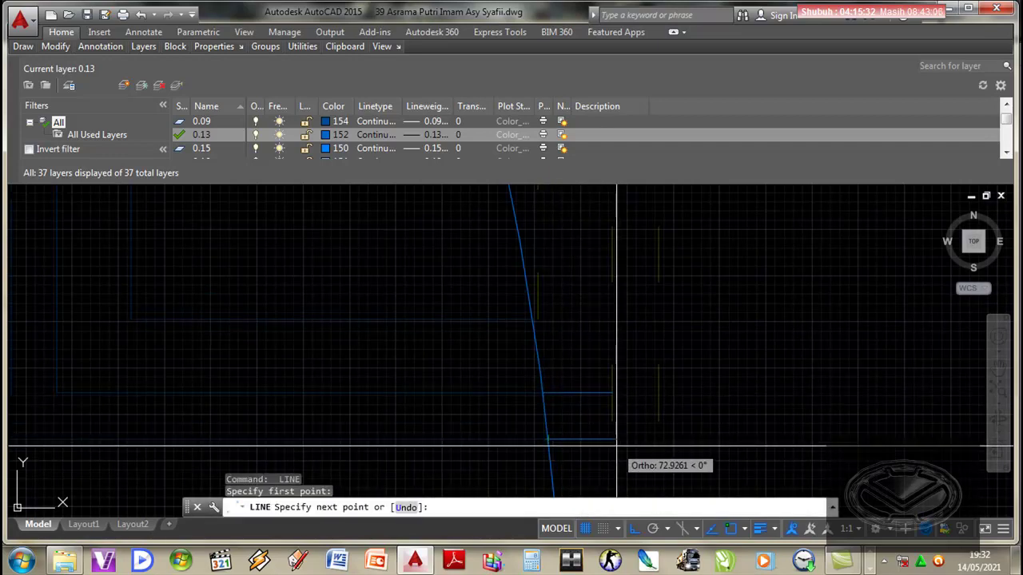
scroll(616, 447, "down", 2)
scroll(616, 447, "down", 1)
scroll(616, 448, "down", 1)
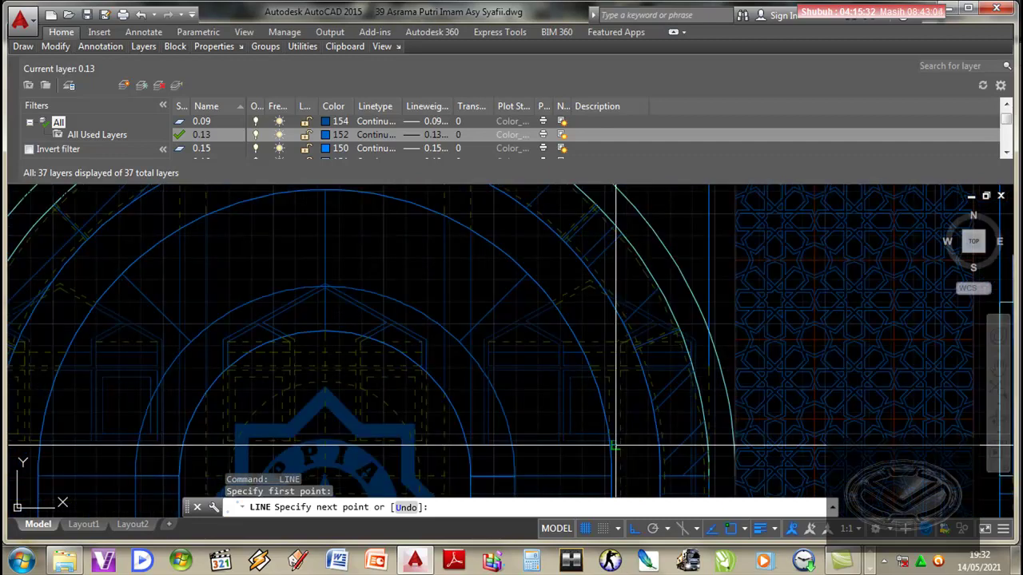
scroll(615, 446, "up", 2)
key("Escape")
scroll(607, 445, "down", 1)
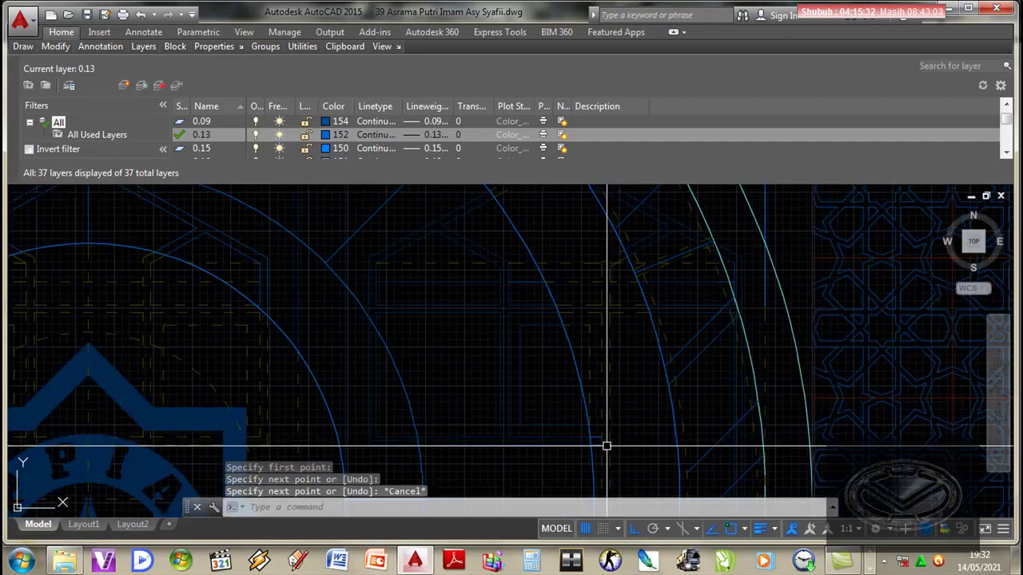
scroll(559, 439, "up", 3)
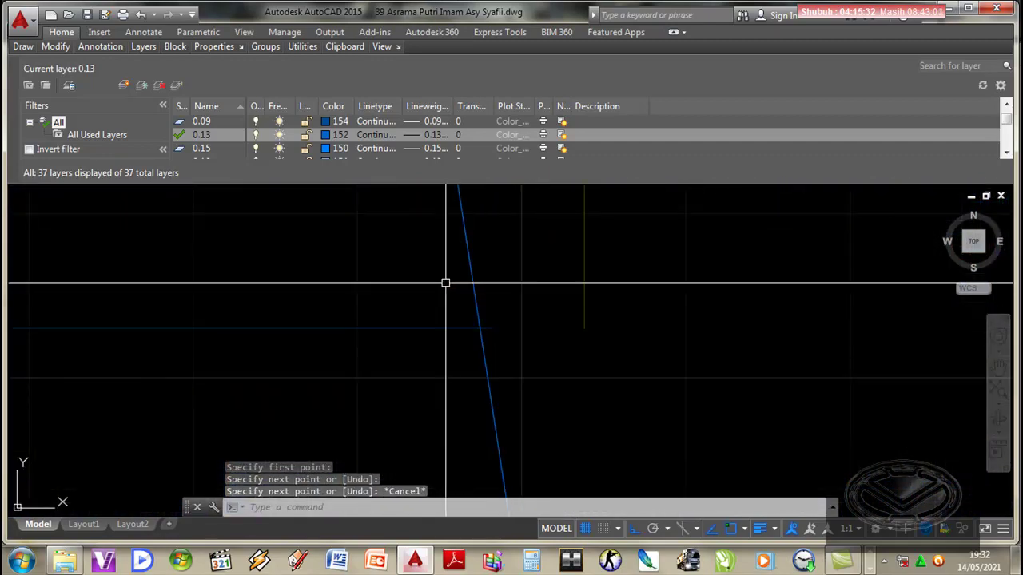
left_click(525, 363)
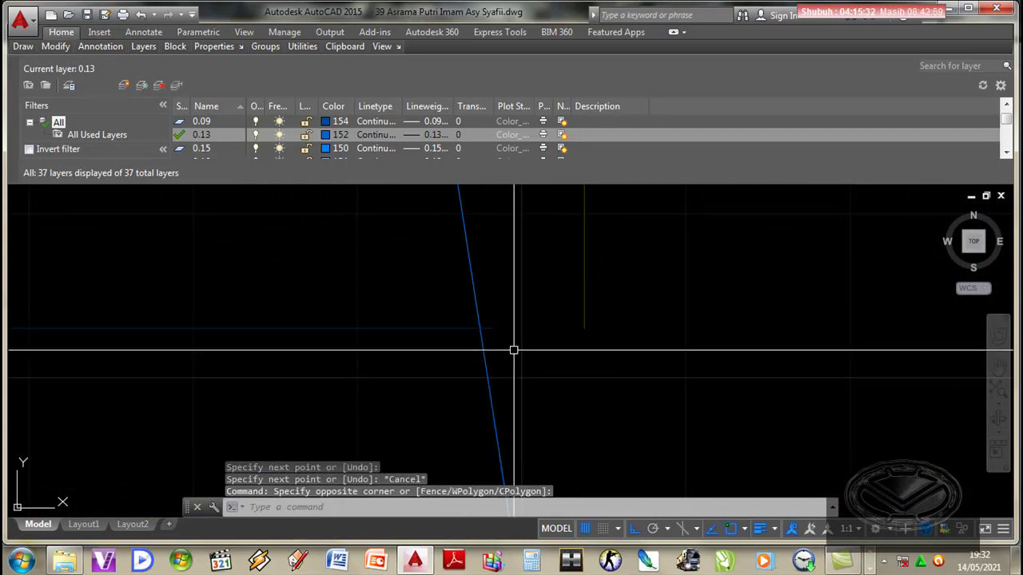
Step: Draw another horizontal line with LINE from the arch edge to the vertical line
type("l")
key("Return")
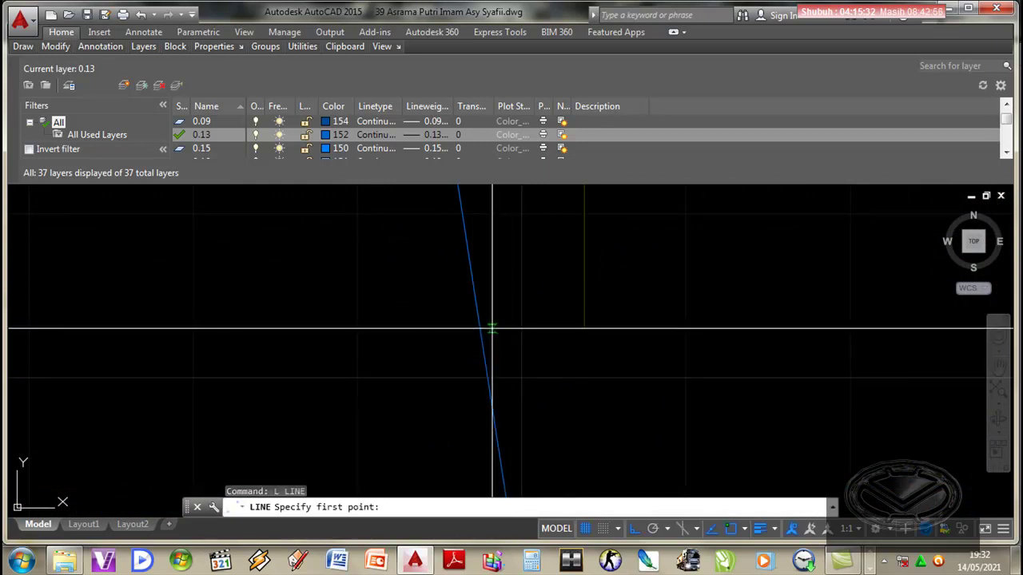
left_click(584, 327)
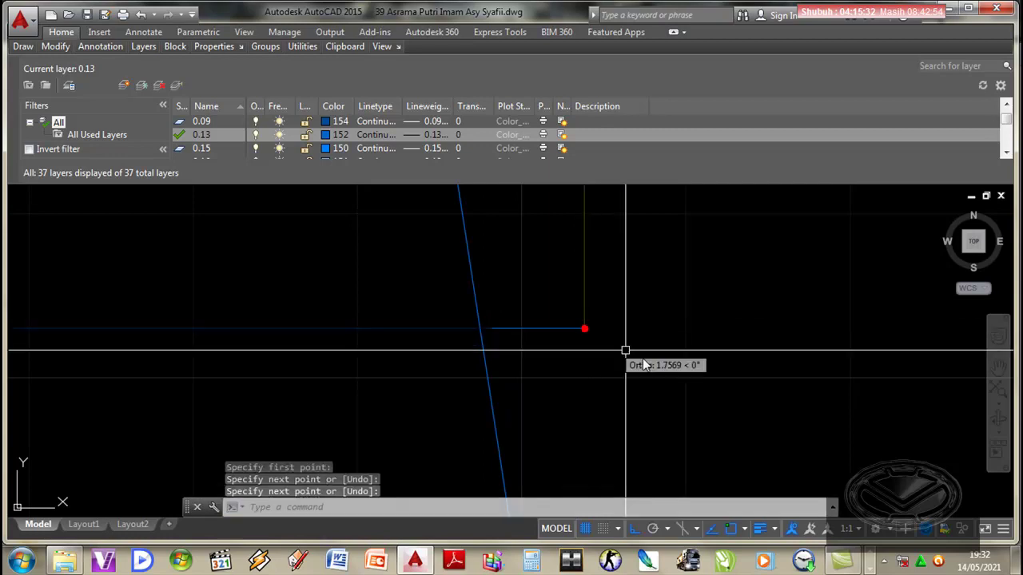
key("Return")
type("ma")
key("Return")
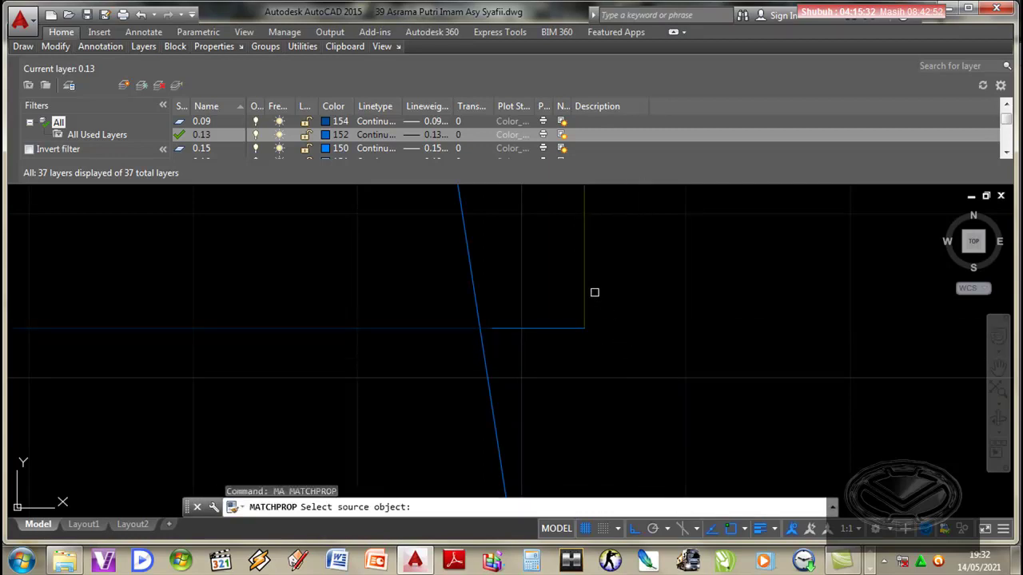
Step: Copy the vertical line's properties onto the new short horizontal lines
left_click(584, 288)
left_click(554, 297)
left_click(607, 336)
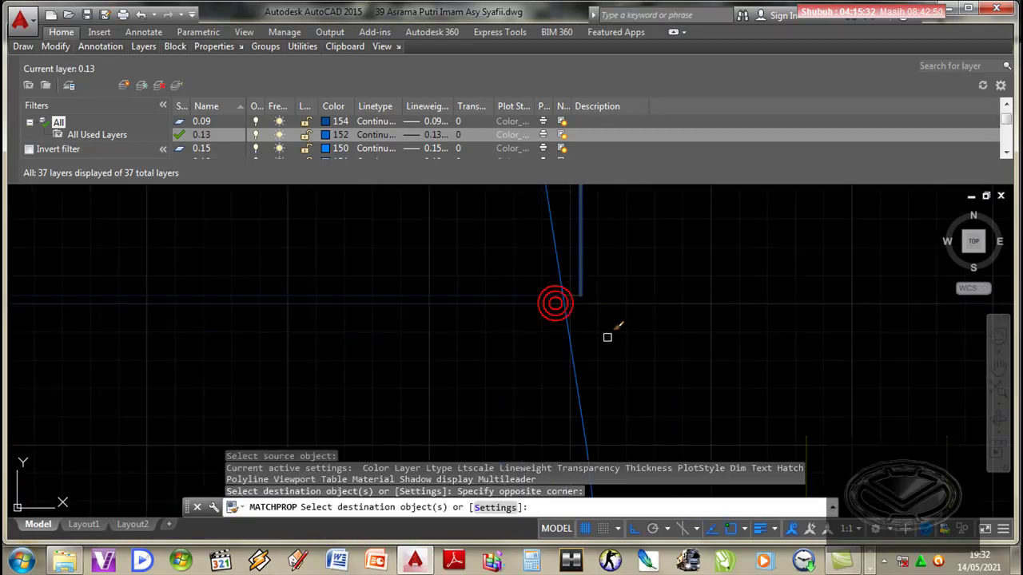
scroll(603, 324, "down", 3)
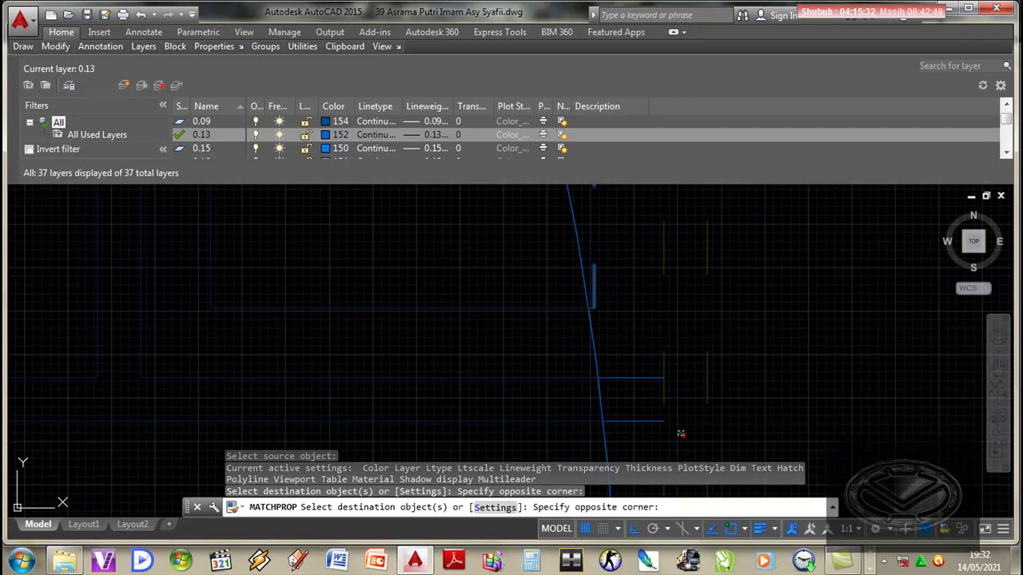
left_click(648, 364)
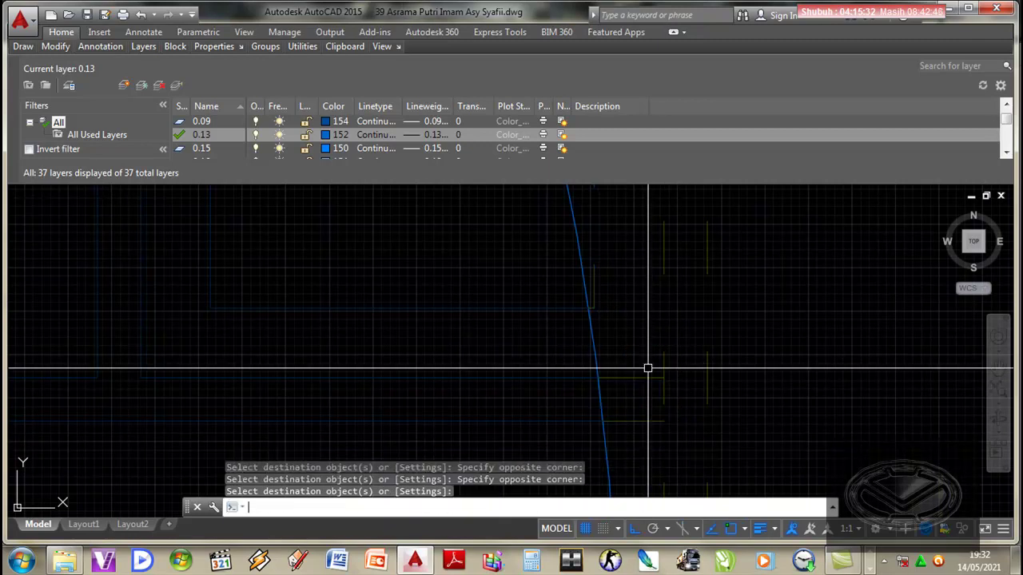
key("Escape")
Step: Run TRIM with the two window-selected cutting edges on the horizontal lines
type("tr")
key("Return")
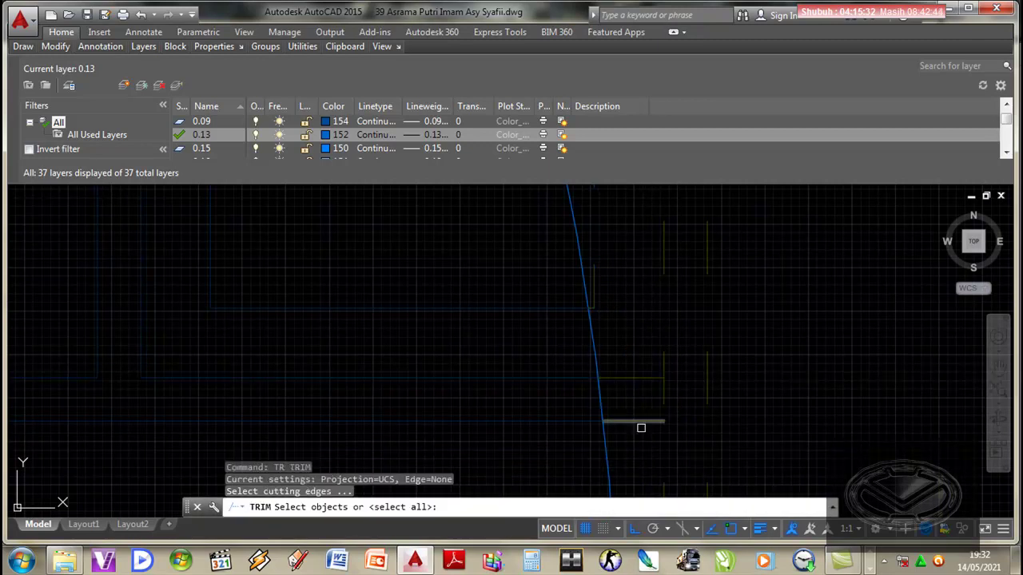
left_click(648, 400)
left_click(628, 349)
key("Return")
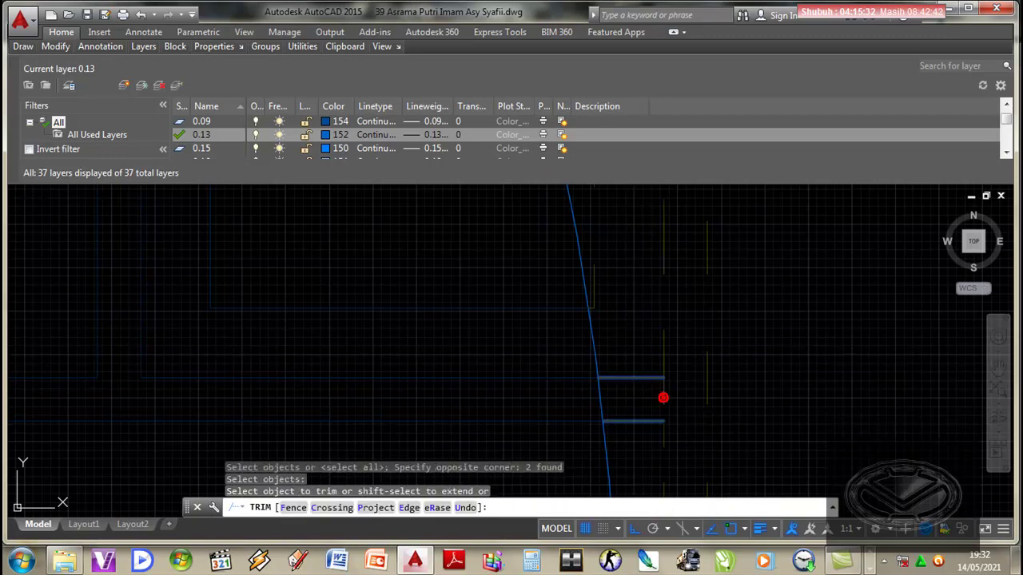
key("Return")
scroll(668, 389, "down", 5)
middle_click_drag(687, 413, 660, 413)
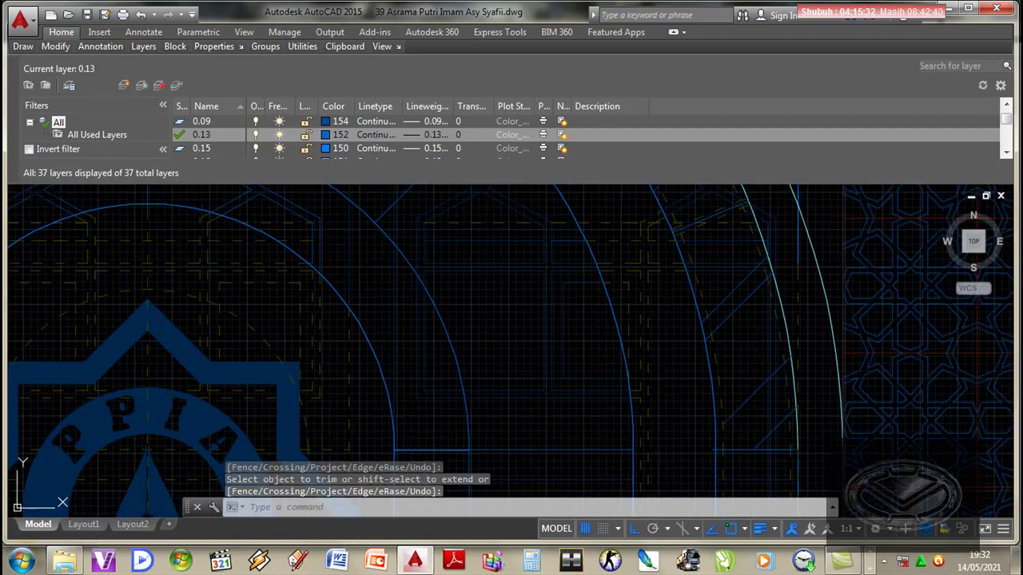
Step: Save the drawing with Ctrl+S and pan over the arch to the window corner
key("Return")
scroll(662, 392, "down", 3)
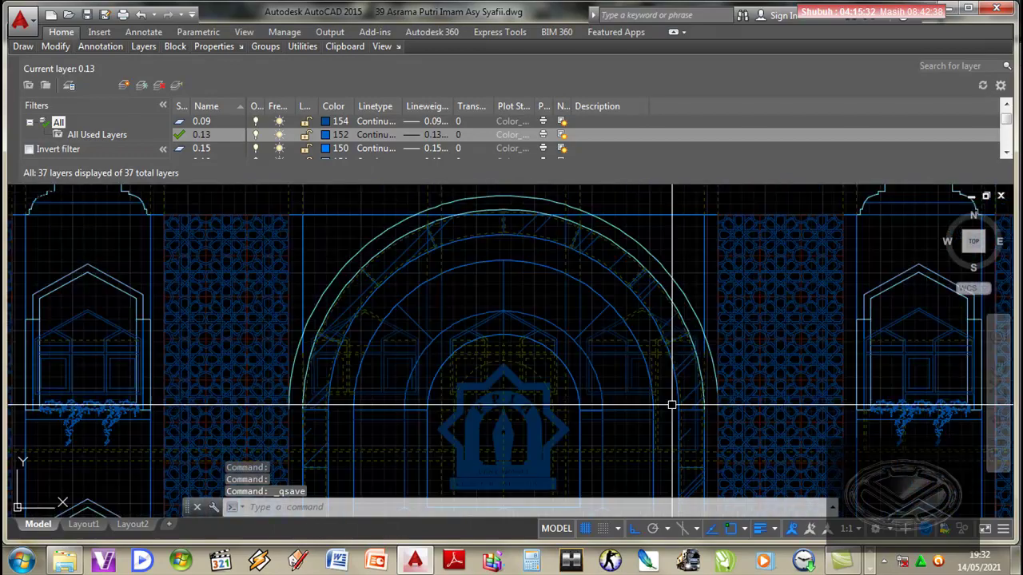
key("ctrl+s")
scroll(662, 371, "up", 3)
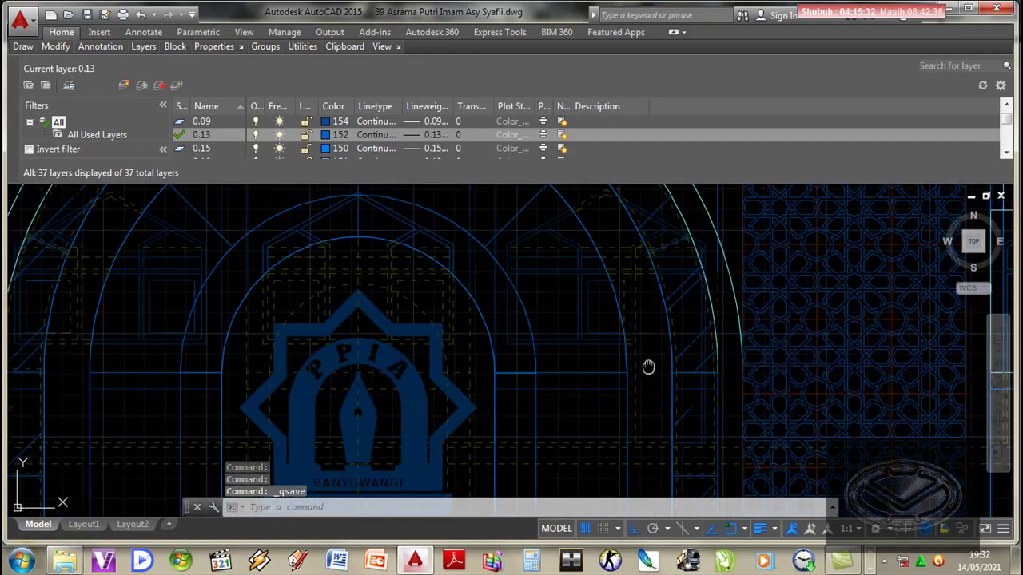
middle_click_drag(648, 366, 650, 389)
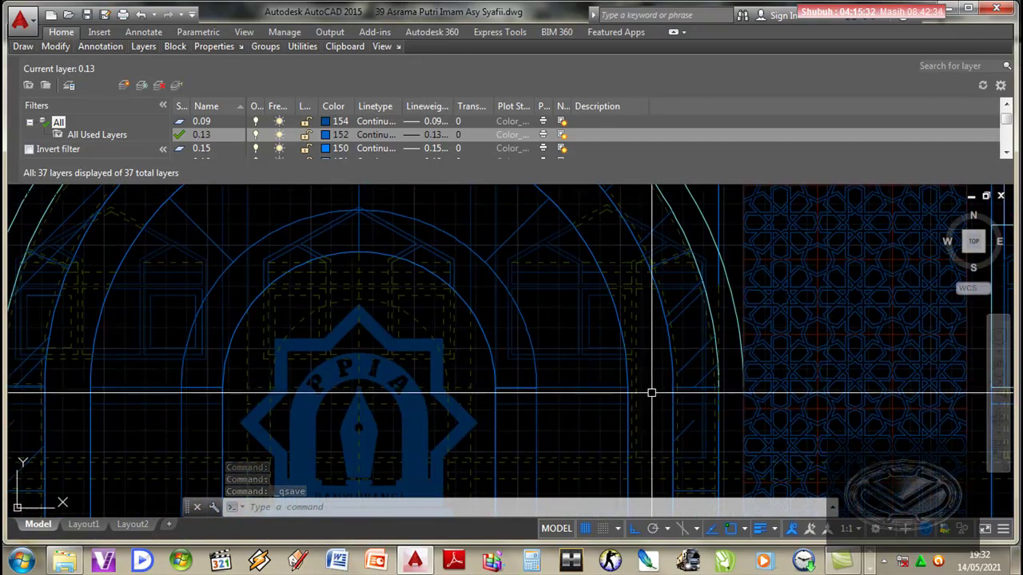
scroll(449, 393, "up", 3)
scroll(440, 397, "up", 3)
Step: Move the horizontal gable line up so its end meets the vertical corner line
middle_click_drag(440, 397, 443, 408)
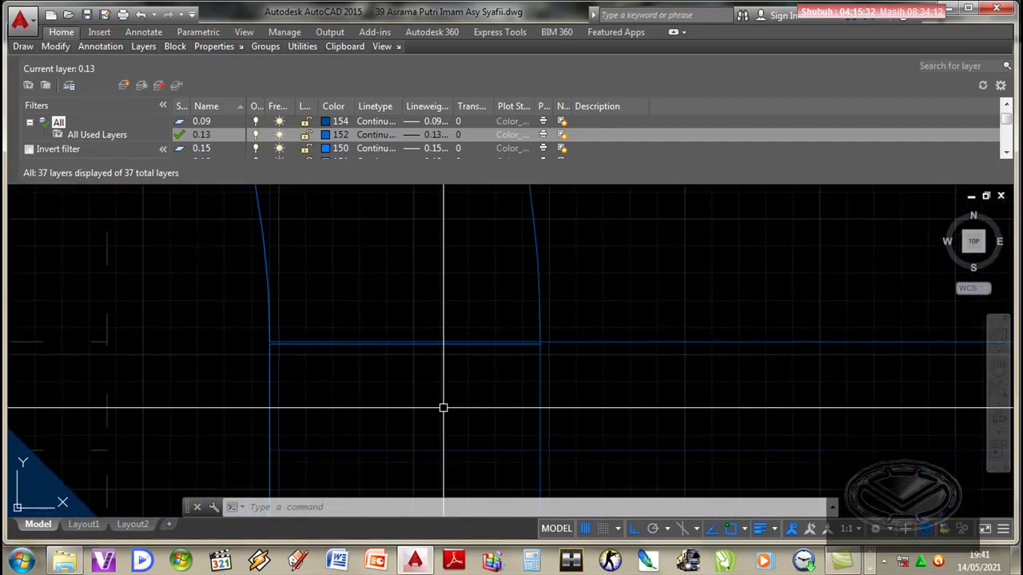
type("m")
key("Return")
scroll(416, 343, "up", 2)
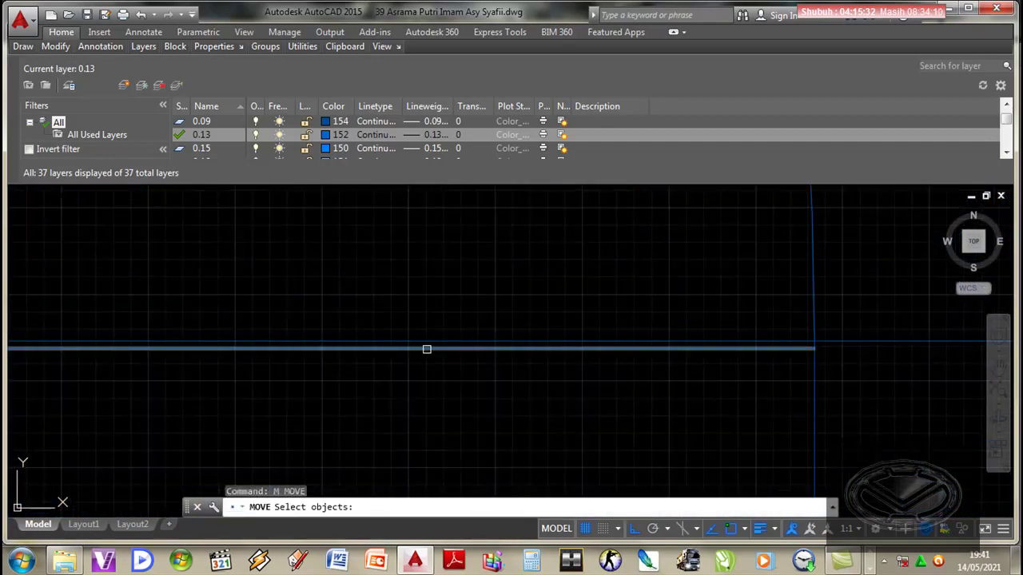
left_click(426, 349)
scroll(519, 376, "up", 3)
middle_click_drag(568, 381, 536, 367)
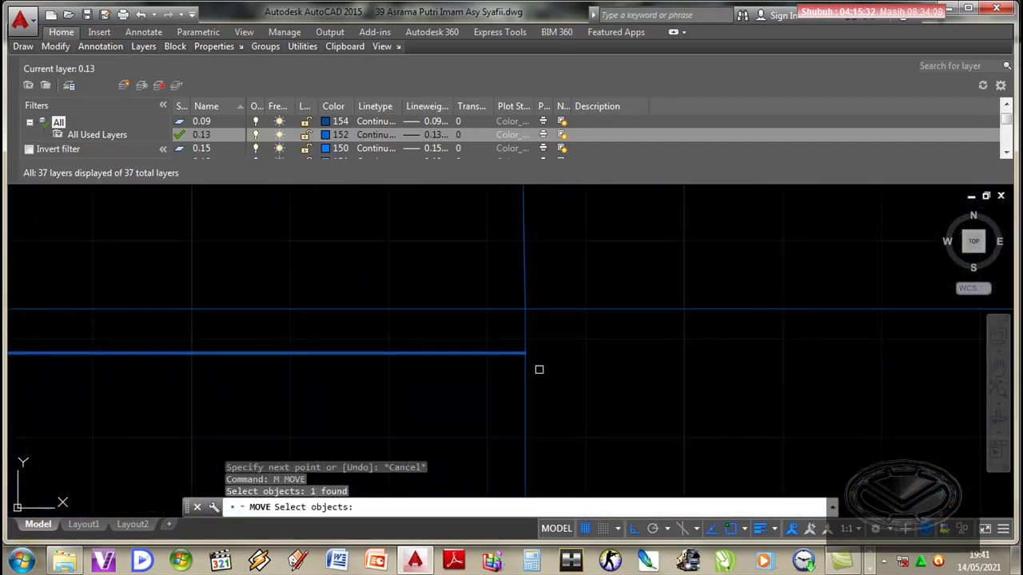
key("Return")
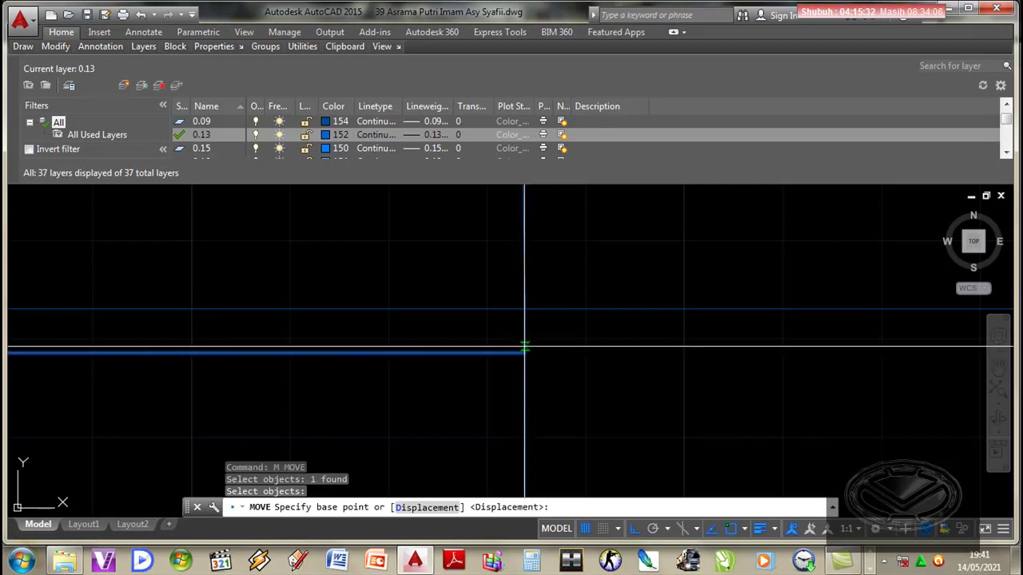
left_click(524, 352)
left_click(523, 311)
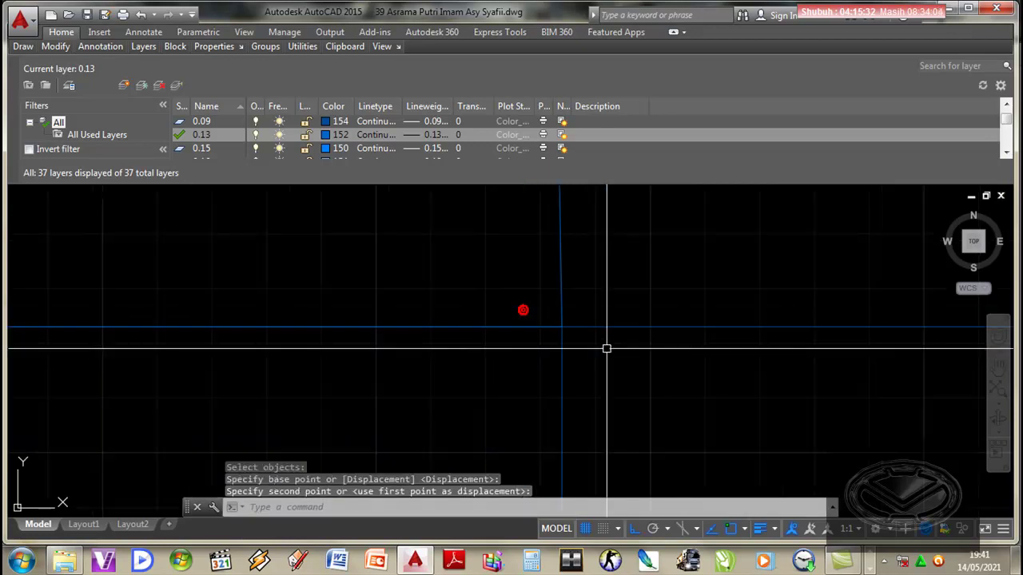
Step: Try grip-stretching the vertical corner line, then cancel the stretch
scroll(400, 389, "down", 2)
scroll(311, 351, "up", 1)
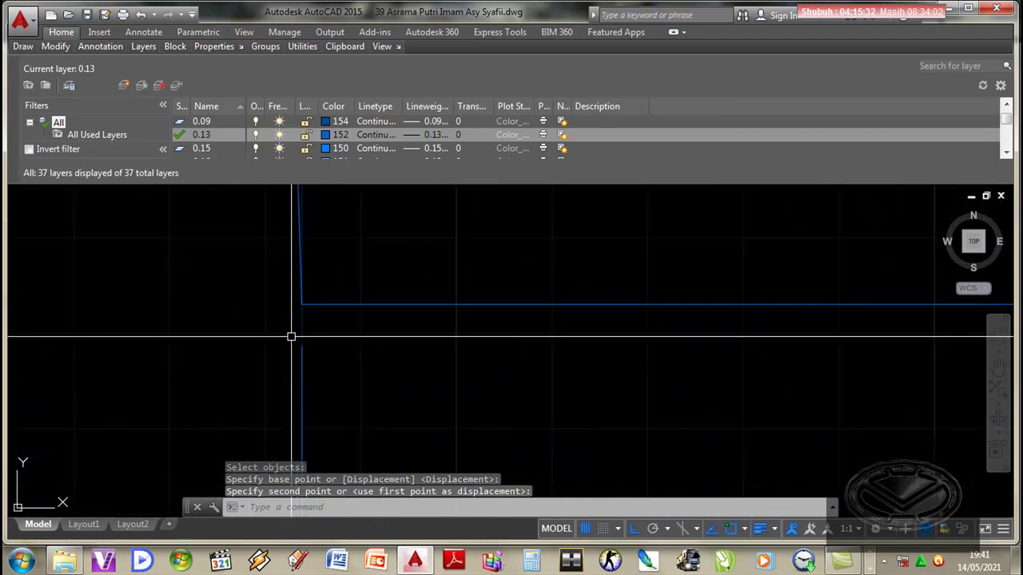
left_click(304, 358)
left_click(306, 343)
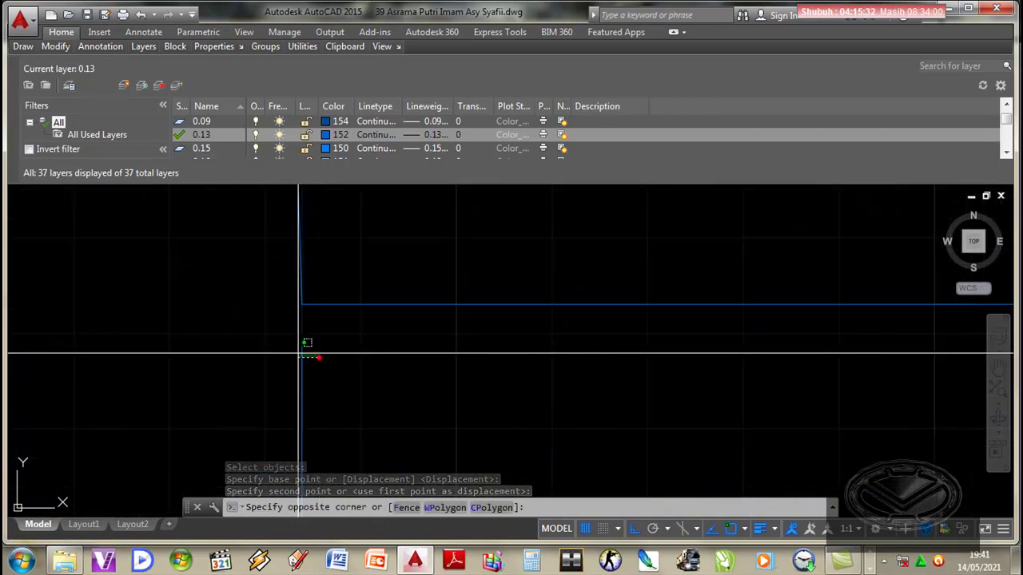
left_click(302, 348)
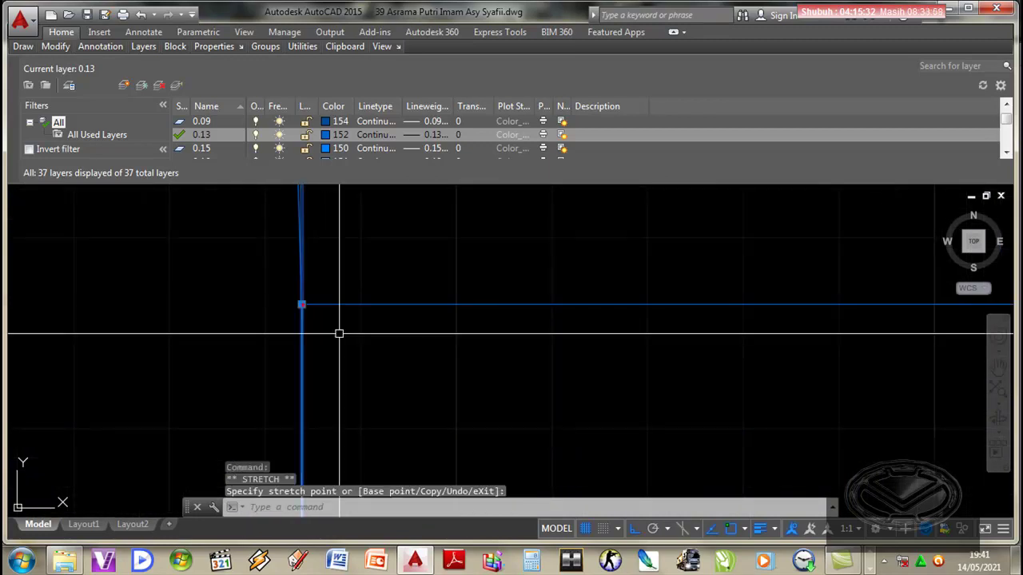
mouse_move(342, 319)
middle_mouse_down()
mouse_move(449, 377)
mouse_move(456, 367)
middle_mouse_up()
key("Escape")
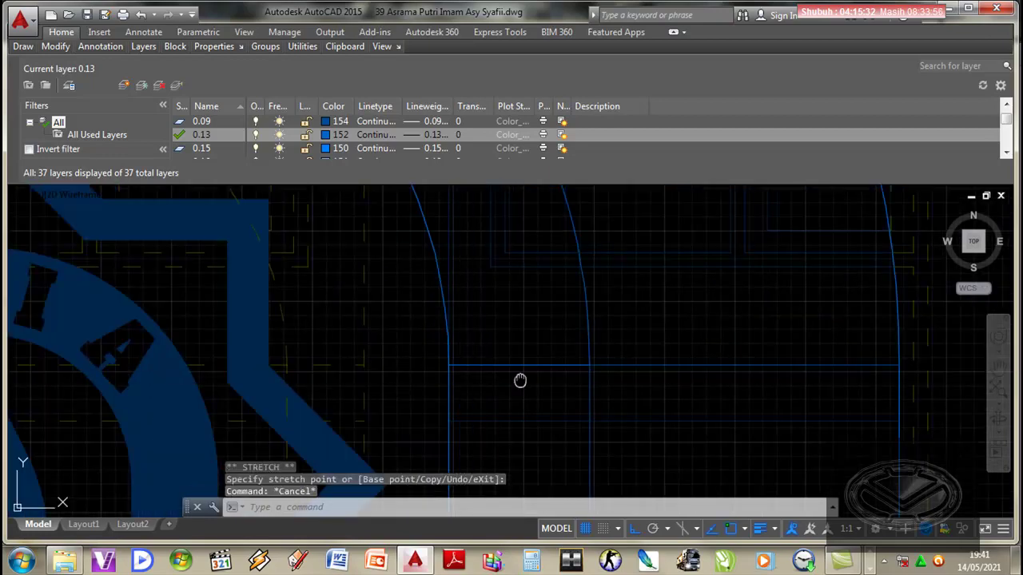
scroll(519, 381, "up", 5)
scroll(576, 340, "down", 5)
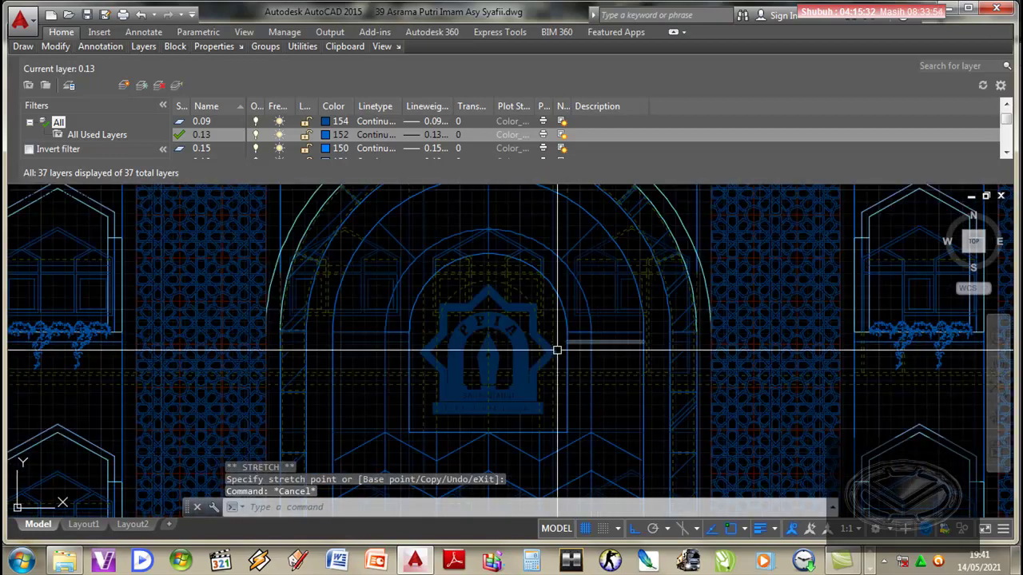
scroll(375, 337, "up", 3)
scroll(549, 344, "up", 3)
scroll(548, 343, "down", 5)
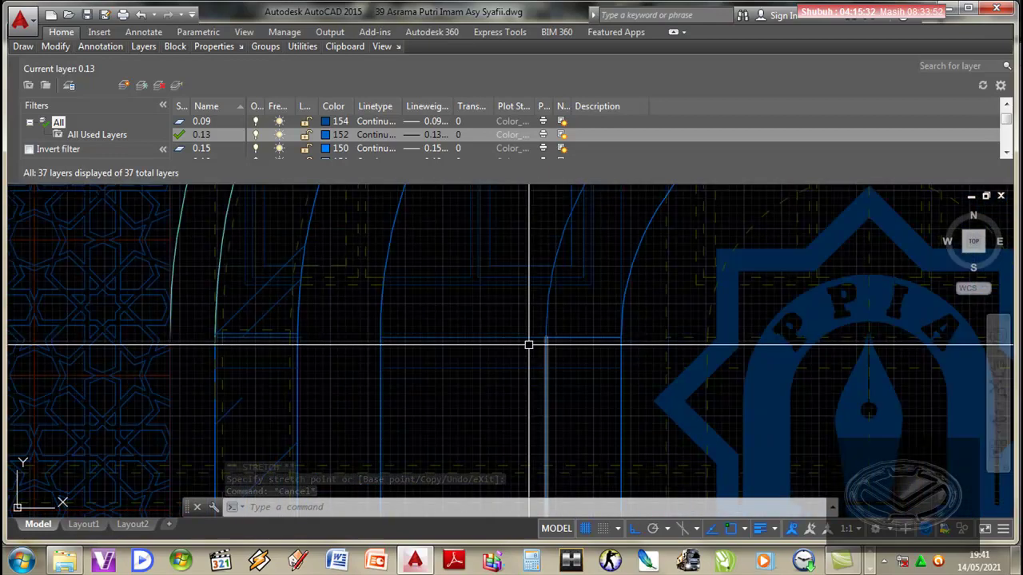
scroll(365, 338, "up", 5)
scroll(429, 317, "up", 2)
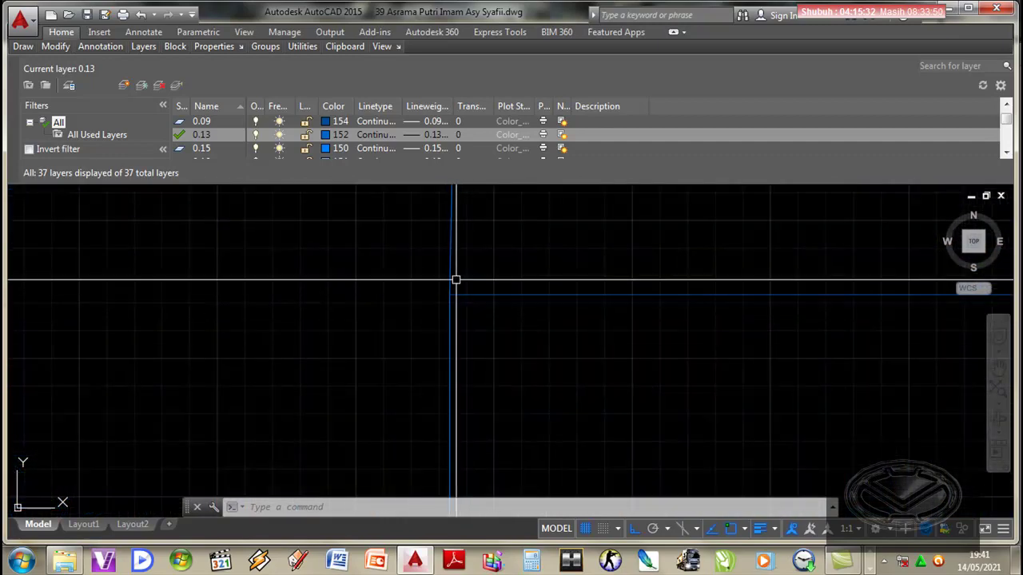
scroll(456, 280, "down", 2)
scroll(452, 337, "down", 2)
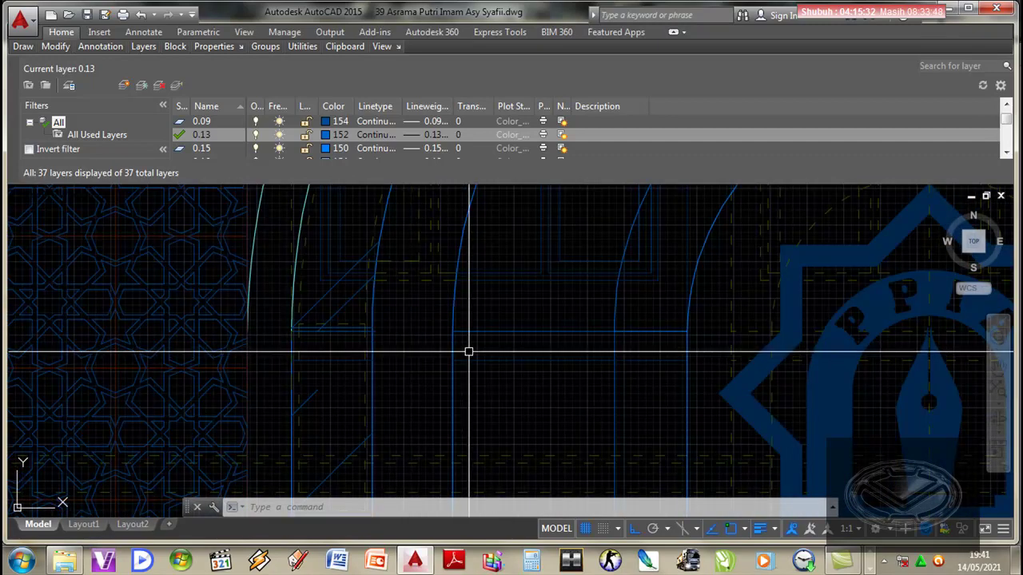
scroll(616, 338, "up", 3)
scroll(507, 292, "up", 2)
scroll(534, 272, "up", 1)
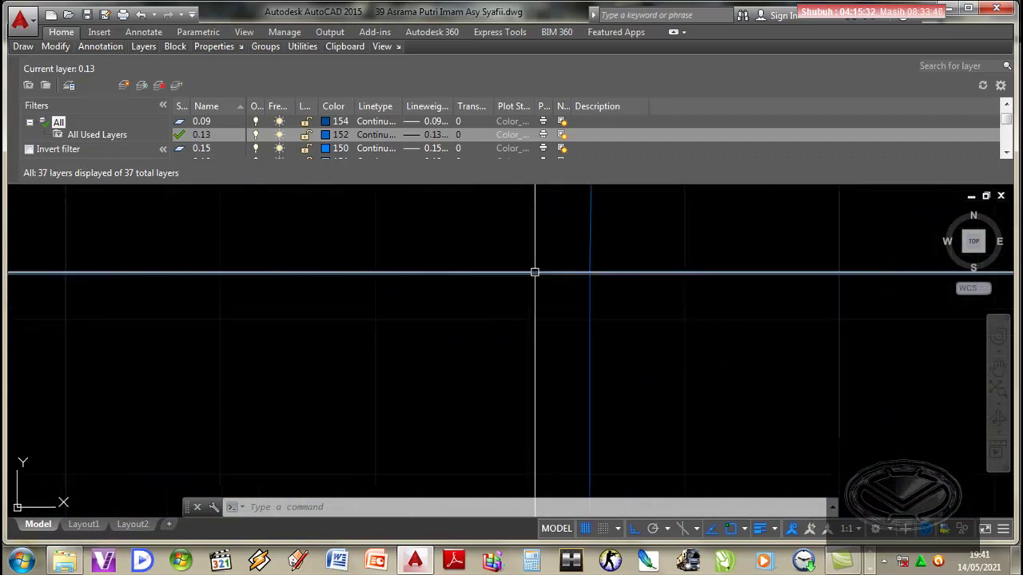
scroll(559, 287, "up", 1)
scroll(359, 348, "up", 1)
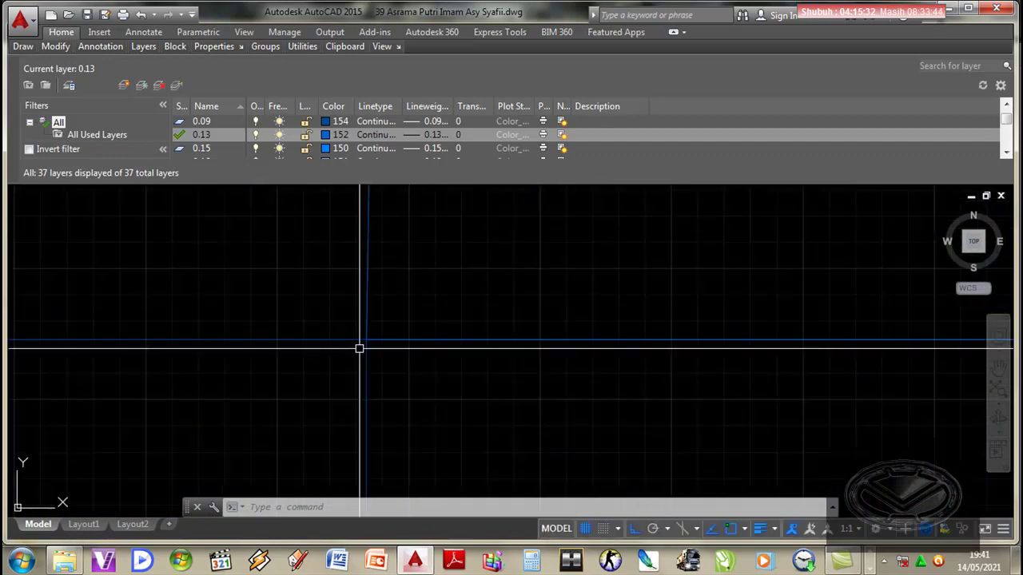
scroll(445, 359, "down", 1)
scroll(369, 370, "down", 2)
scroll(460, 359, "up", 2)
scroll(593, 349, "up", 1)
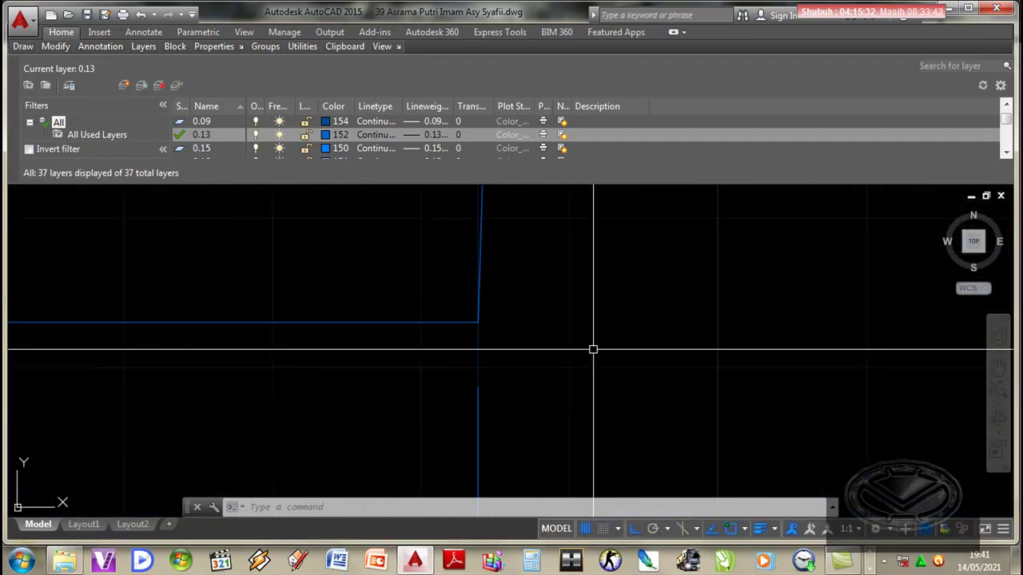
left_click(523, 403)
left_click(454, 375)
left_click(477, 389)
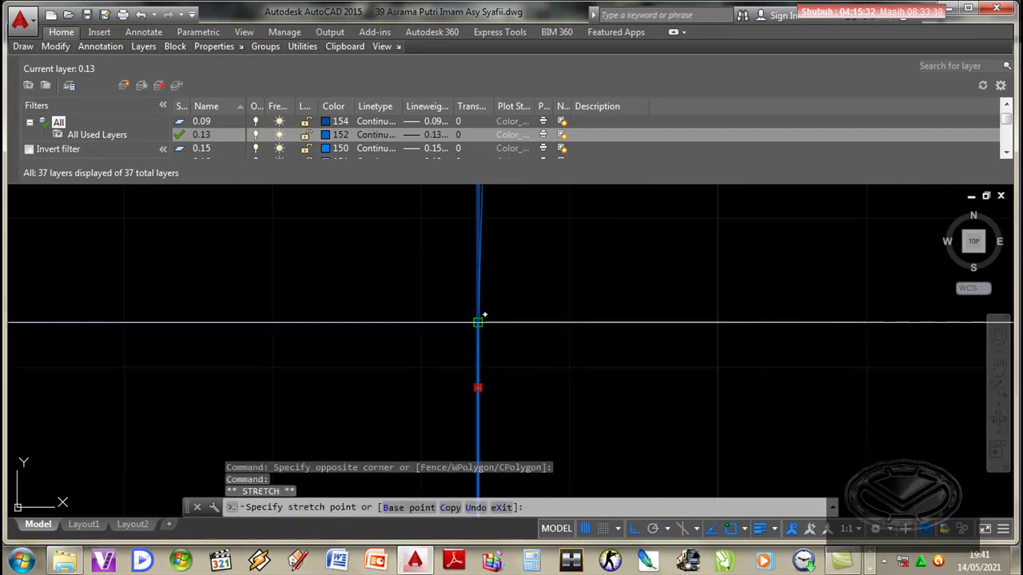
key("Escape")
Step: Save the drawing with Ctrl+S
scroll(592, 383, "down", 3)
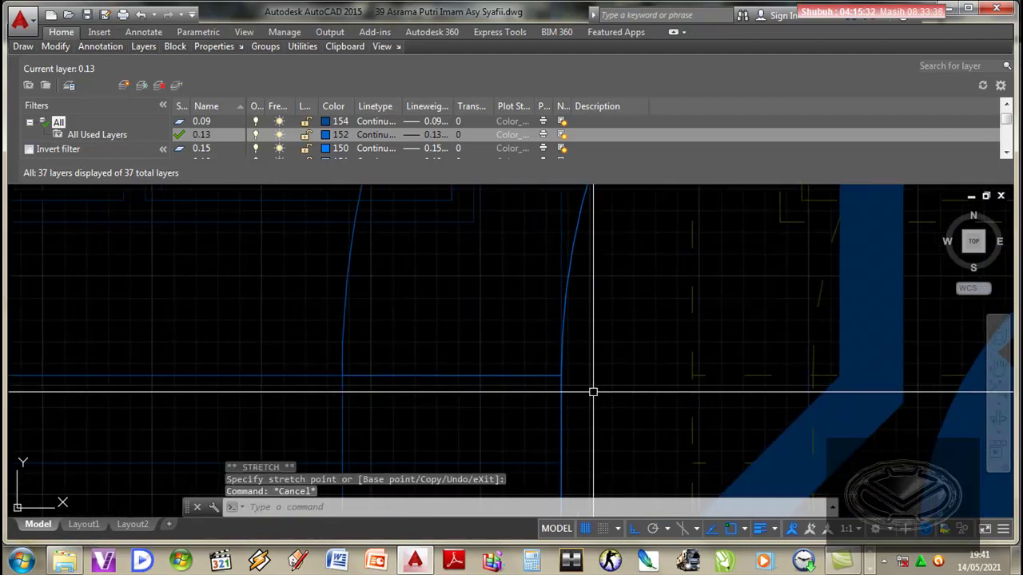
key("ctrl+s")
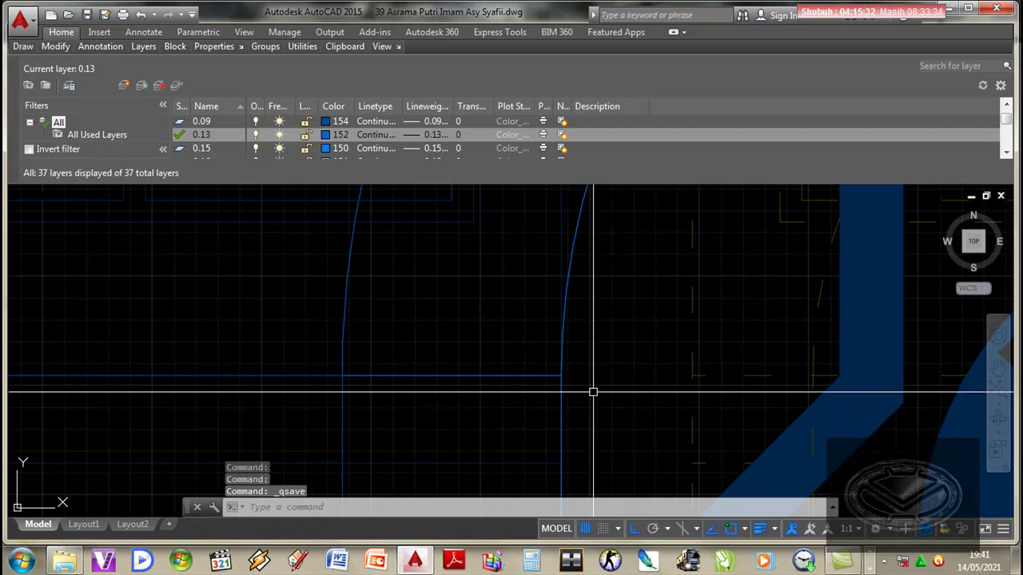
scroll(594, 389, "down", 3)
mouse_move(589, 376)
middle_mouse_down()
mouse_move(491, 400)
mouse_move(633, 422)
middle_mouse_up()
Step: Mirror the two slanted gable lines across a vertical axis, keeping the originals
scroll(632, 423, "up", 2)
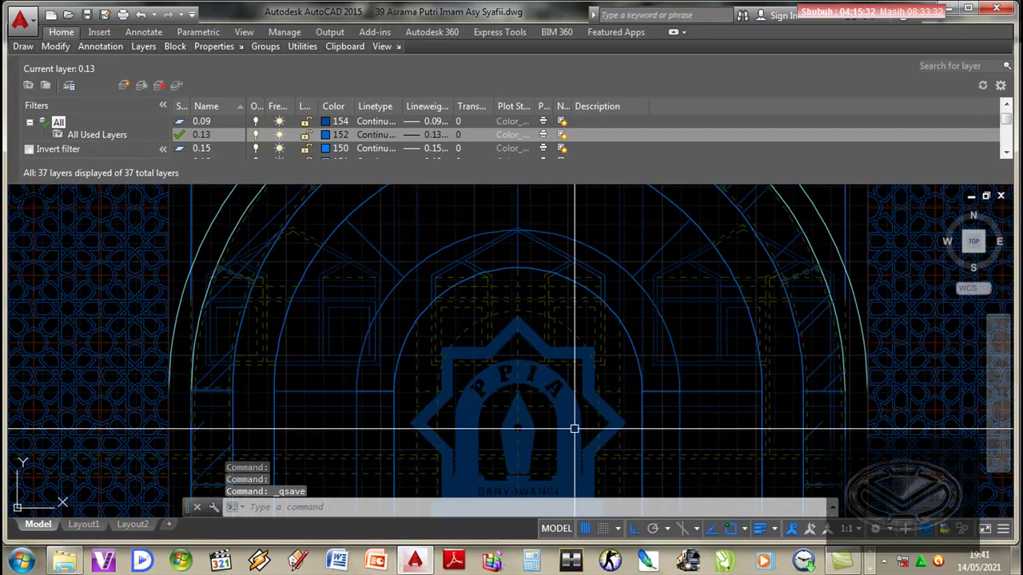
scroll(601, 411, "up", 2)
scroll(486, 392, "up", 2)
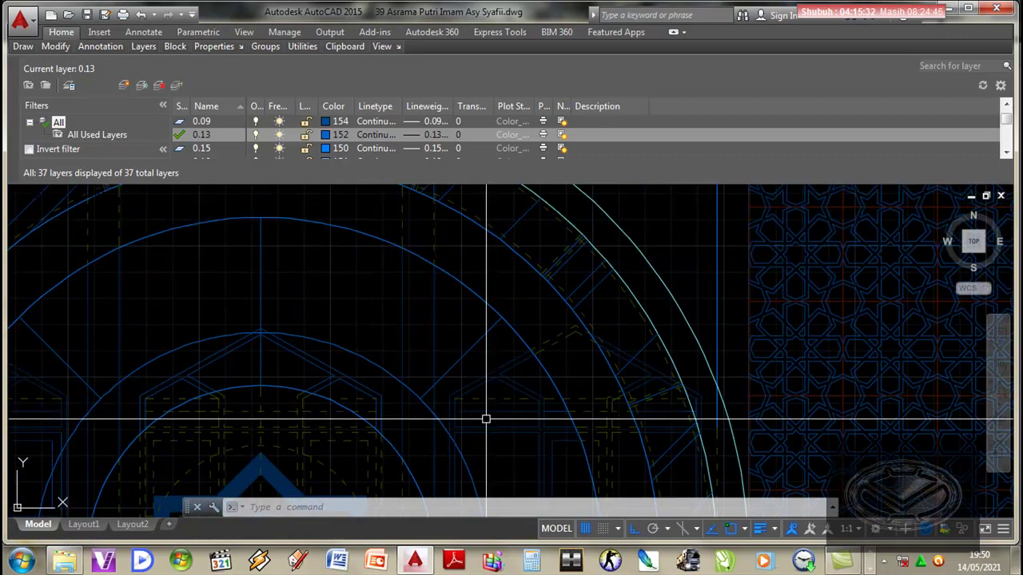
scroll(499, 439, "up", 2)
type("m")
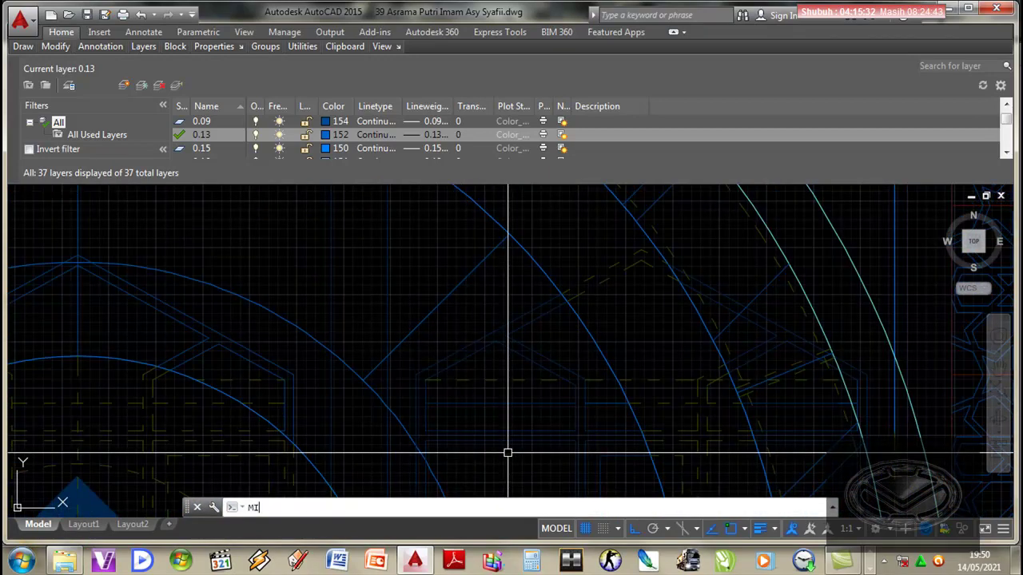
left_click(464, 365)
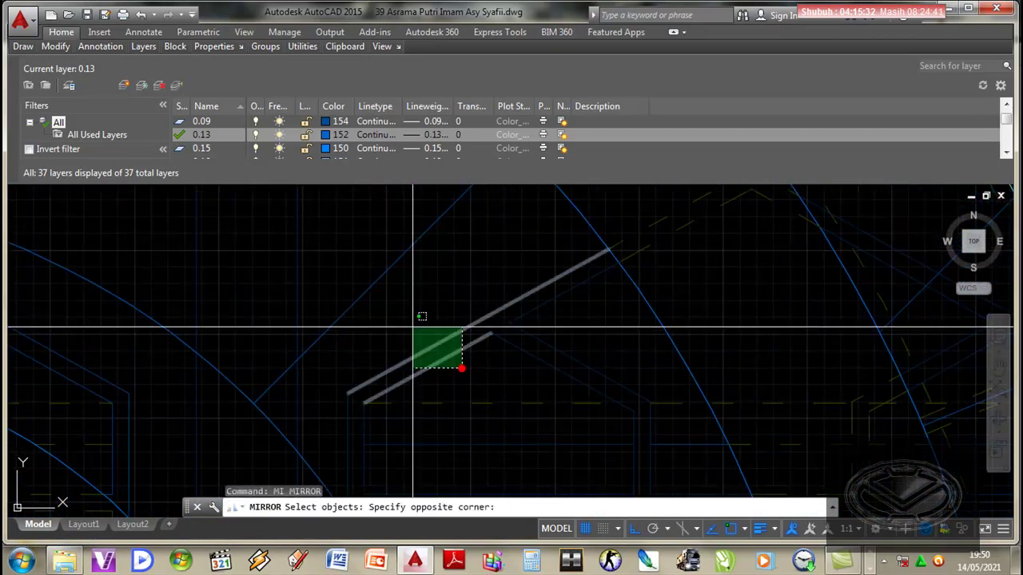
left_click(413, 326)
scroll(490, 362, "up", 2)
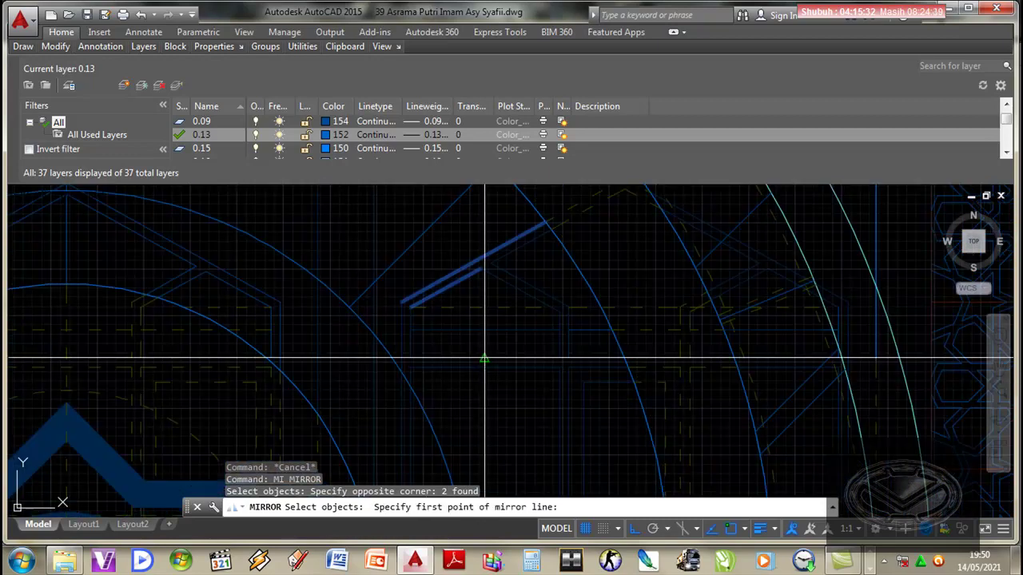
left_click(484, 359)
left_click(490, 411)
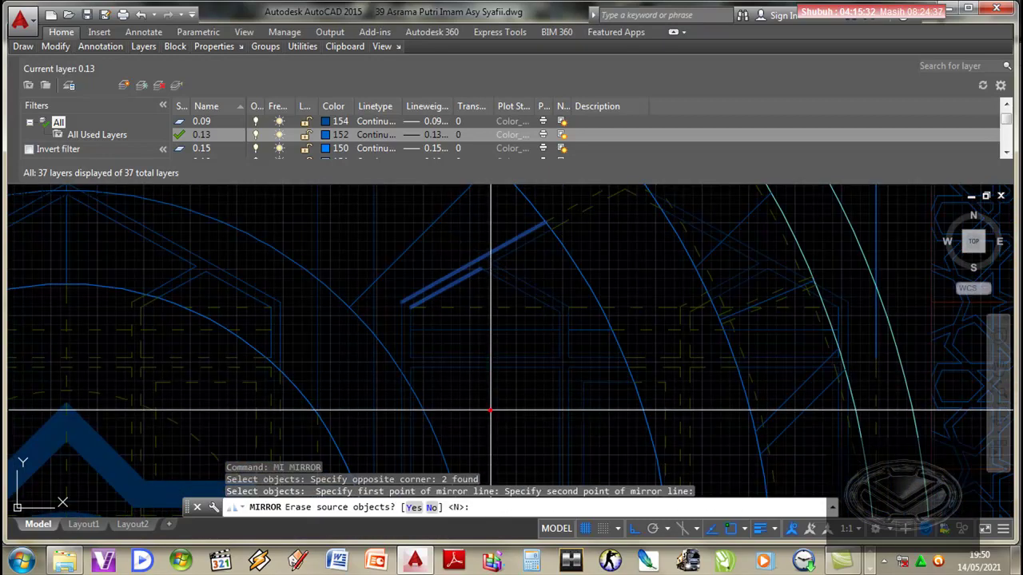
scroll(501, 269, "up", 2)
scroll(500, 328, "down", 1)
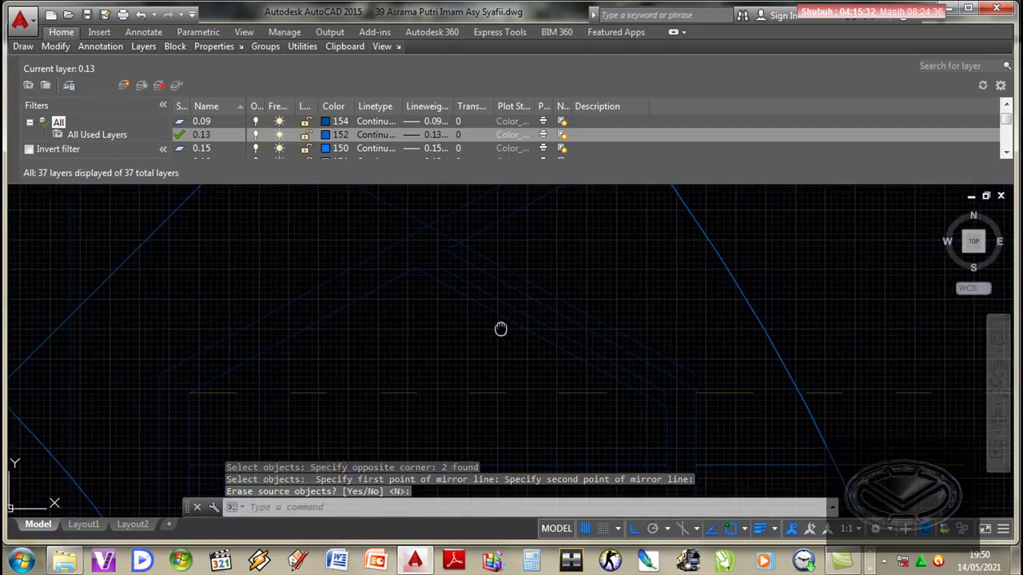
scroll(530, 376, "up", 1)
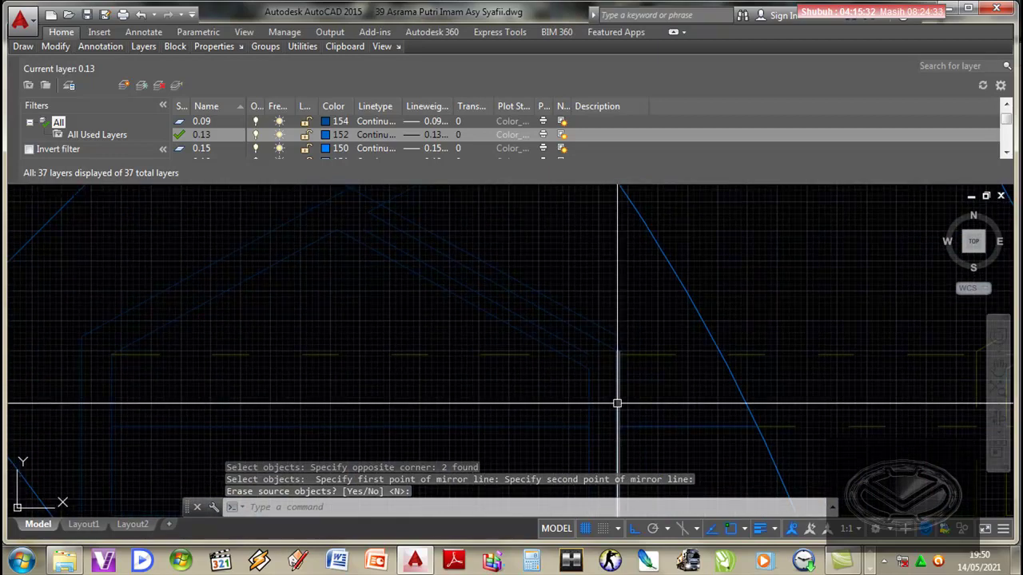
key("Return")
Step: Fillet the vertical lines to the diagonal gable lines and delete the two redundant diagonals
type("f")
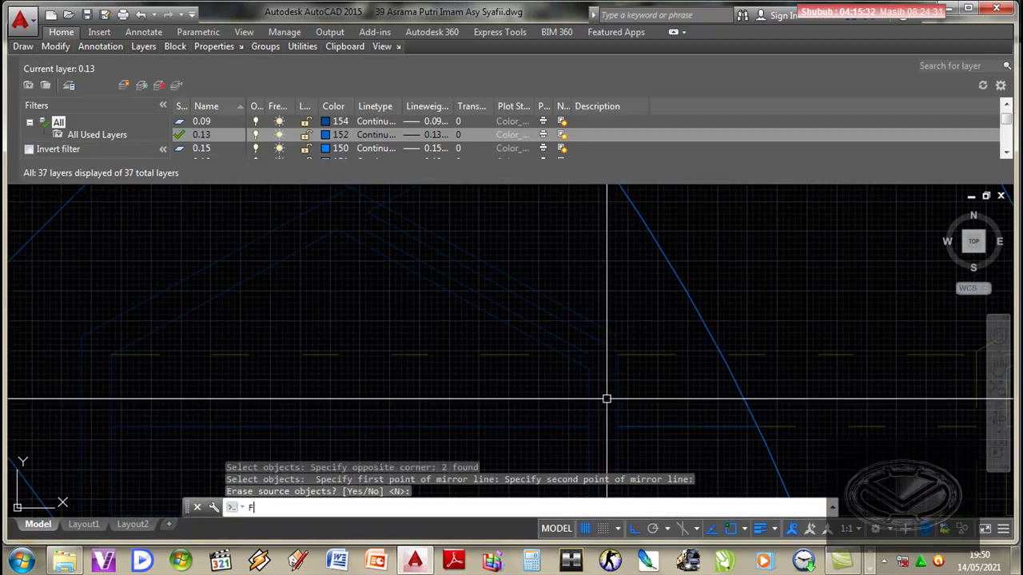
key("Return")
left_click(586, 394)
left_click(564, 337)
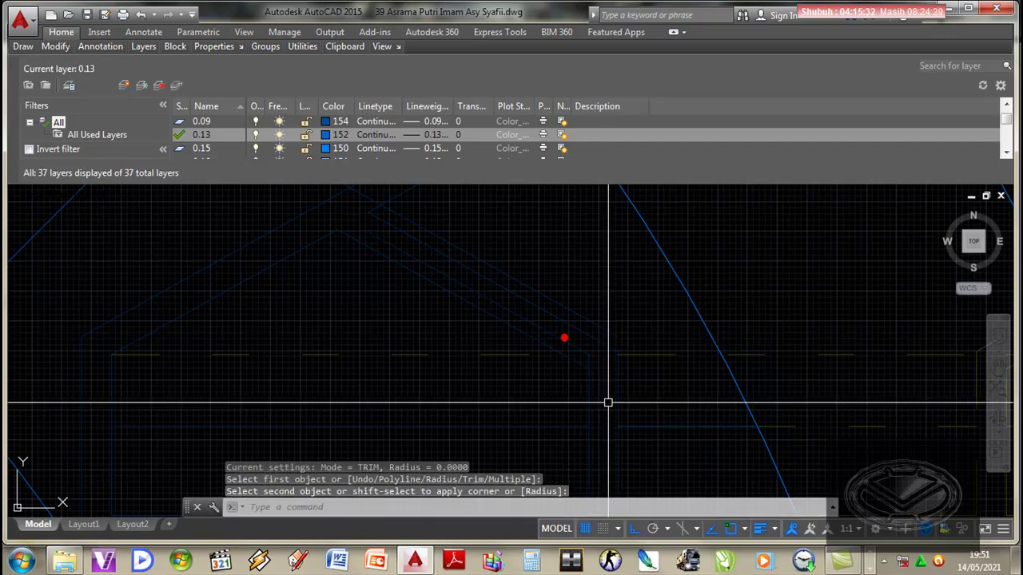
key("Return")
left_click(619, 397)
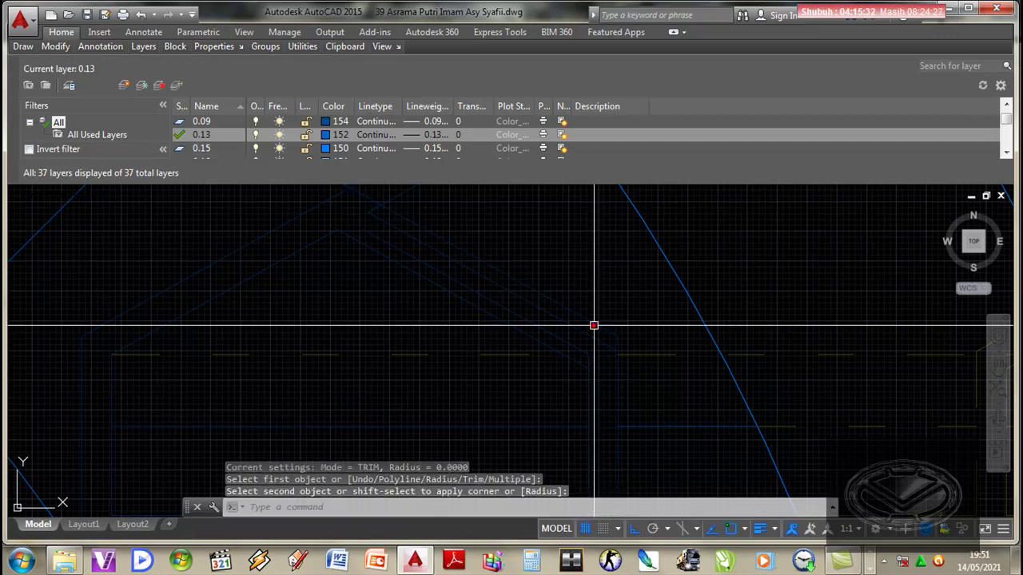
middle_click_drag(594, 324, 589, 389)
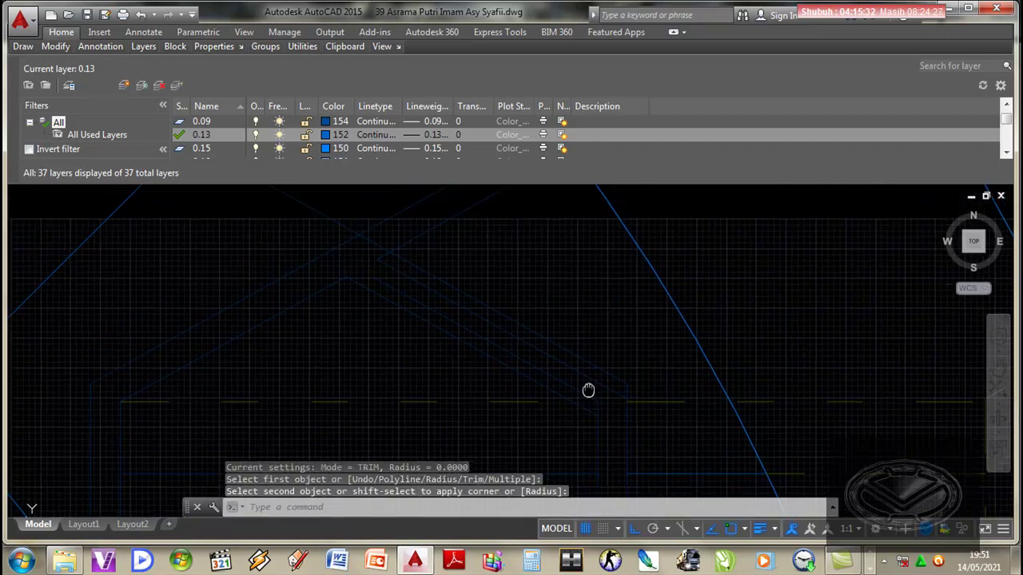
left_click(476, 344)
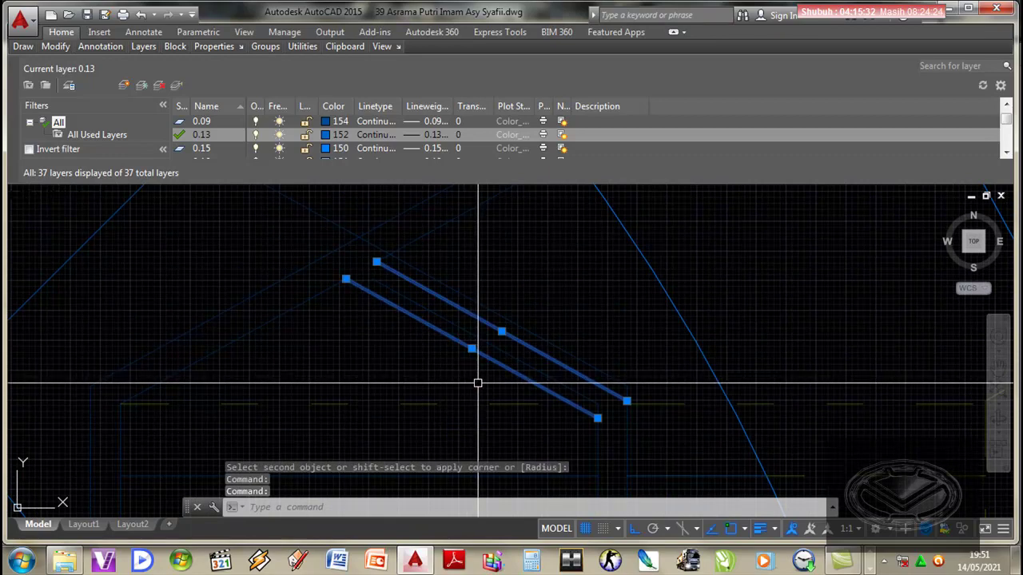
key("Delete")
Step: Fillet the diagonal gable lines together into sharp peak corners
middle_click_drag(441, 331, 473, 345)
type("f")
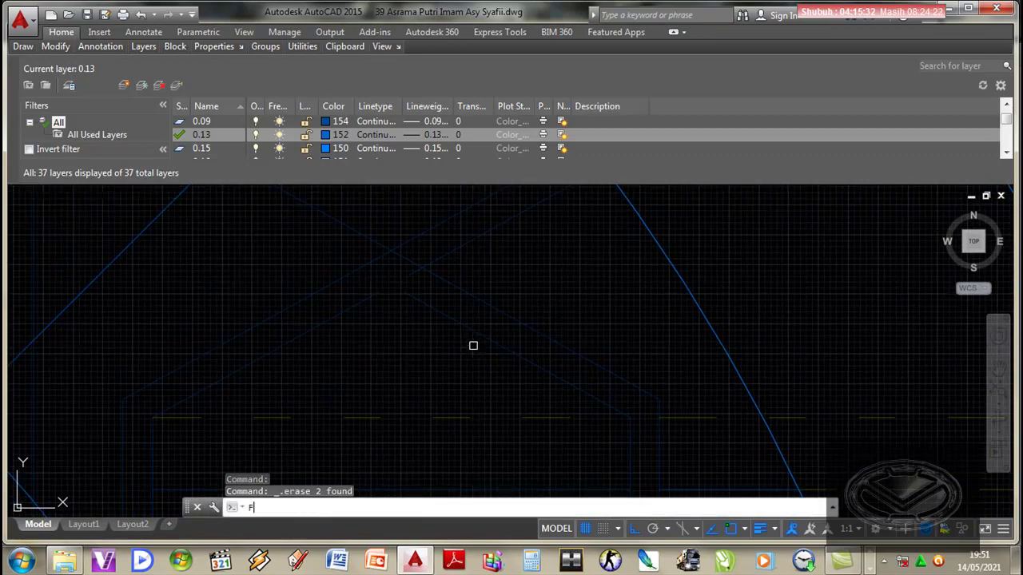
key("Return")
left_click(456, 319)
left_click(364, 299)
key("Return")
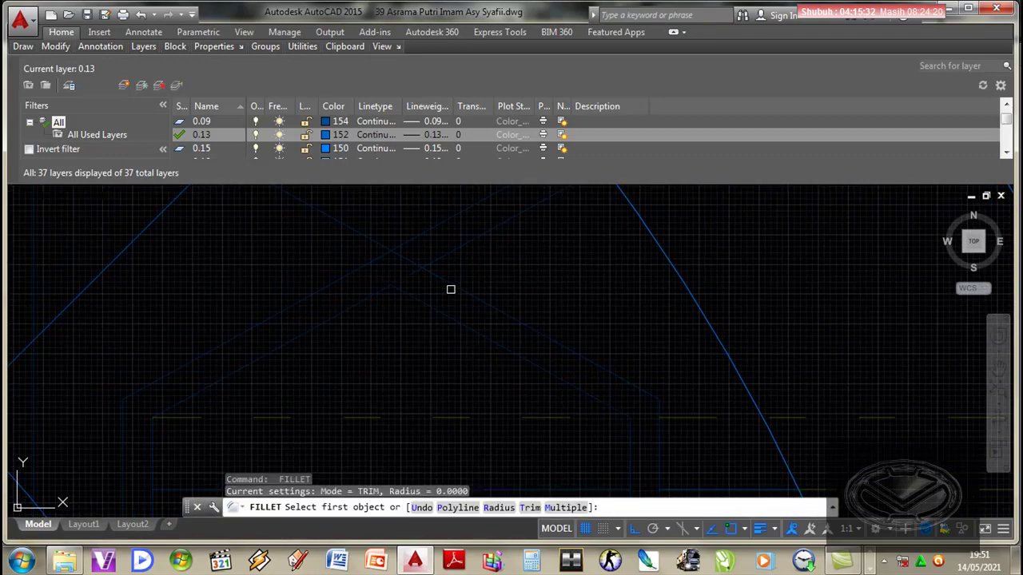
left_click(451, 282)
left_click(447, 252)
scroll(480, 347, "down", 5)
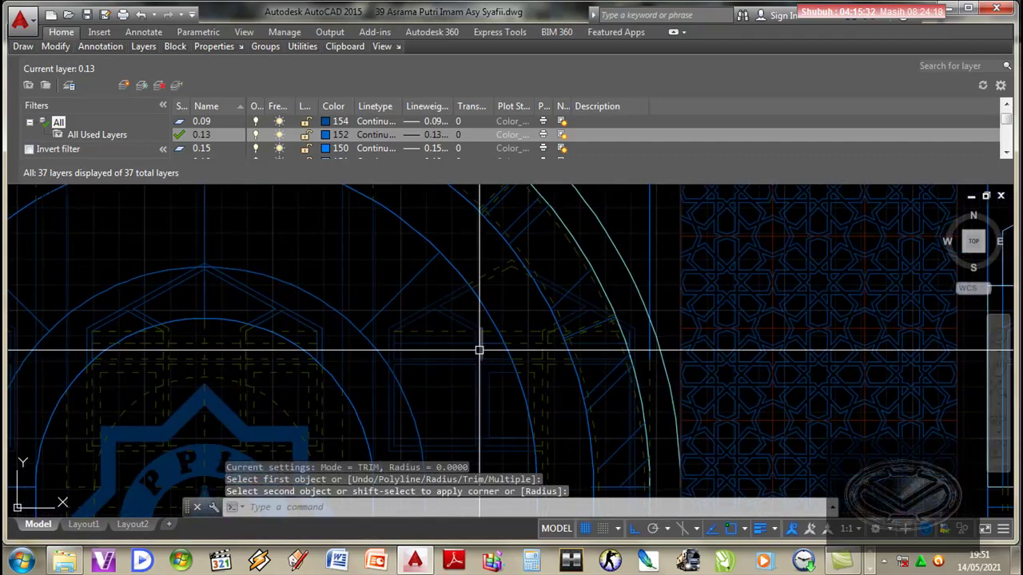
scroll(495, 361, "up", 1)
scroll(568, 354, "up", 1)
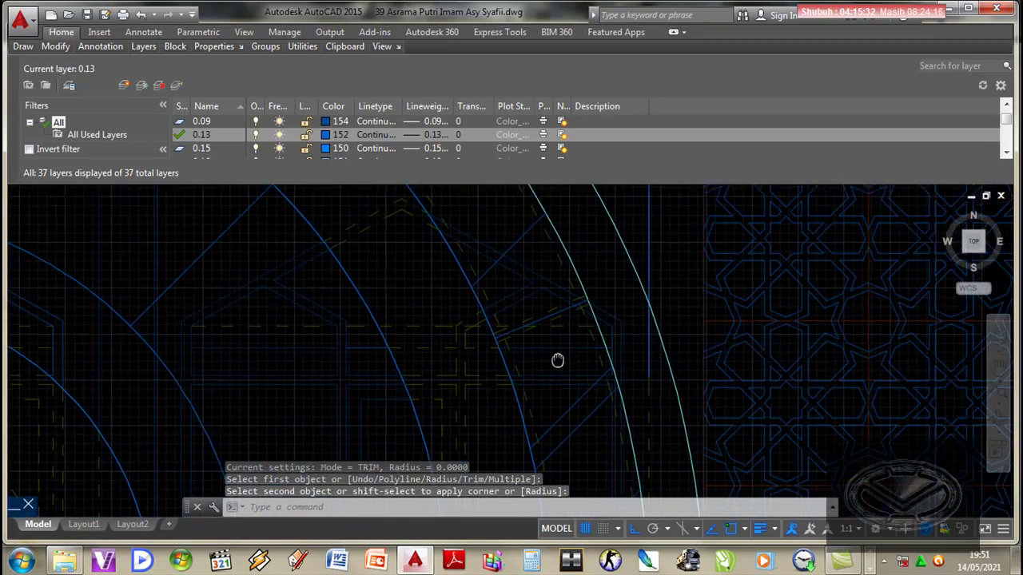
scroll(557, 360, "up", 1)
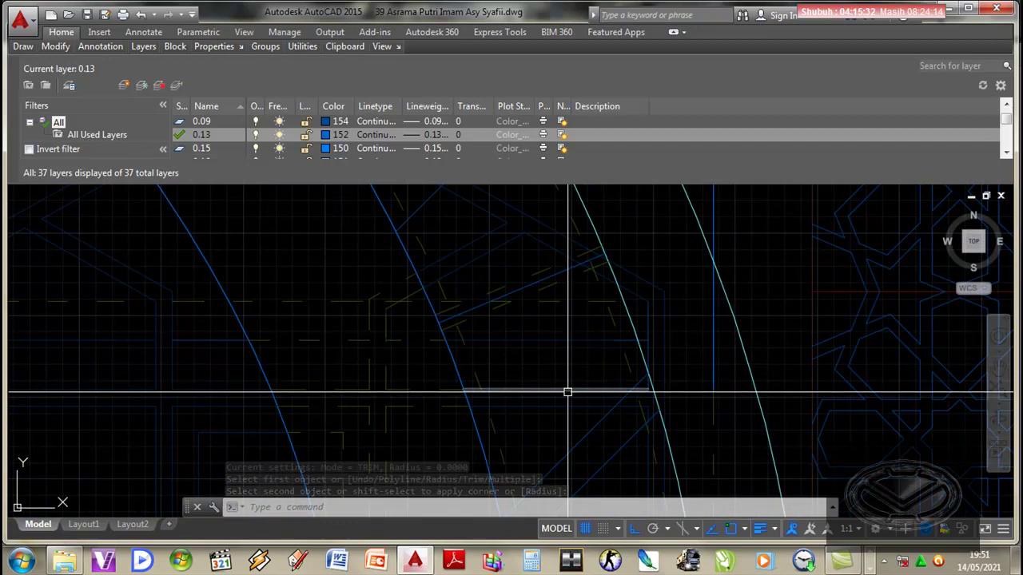
type("m")
key("Return")
Step: Mirror the two sloped gable lines across a vertical axis to the opposite side, keeping the originals
scroll(539, 248, "up", 2)
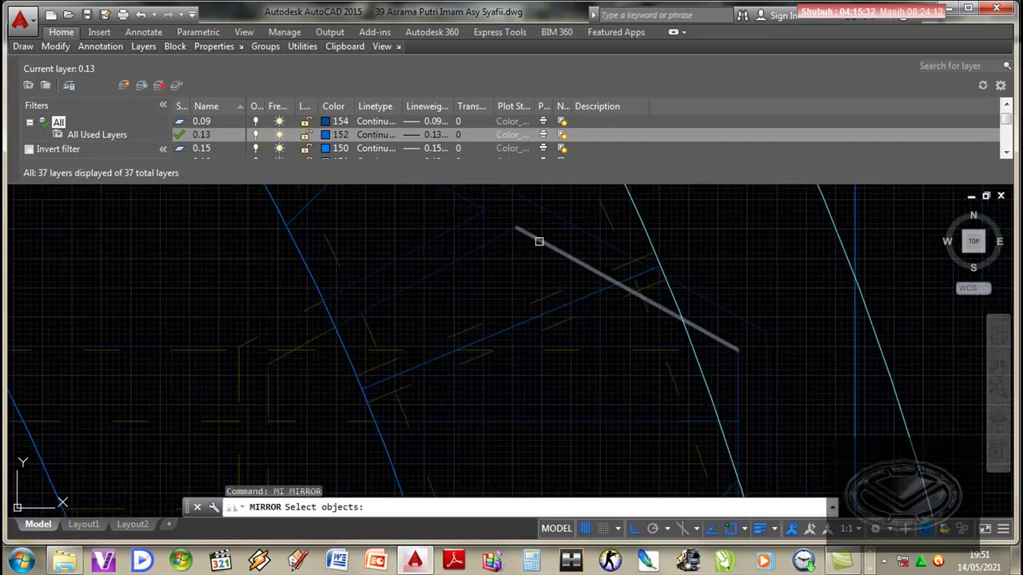
left_click(541, 243)
left_click(539, 211)
scroll(550, 338, "down", 2)
scroll(543, 279, "down", 2)
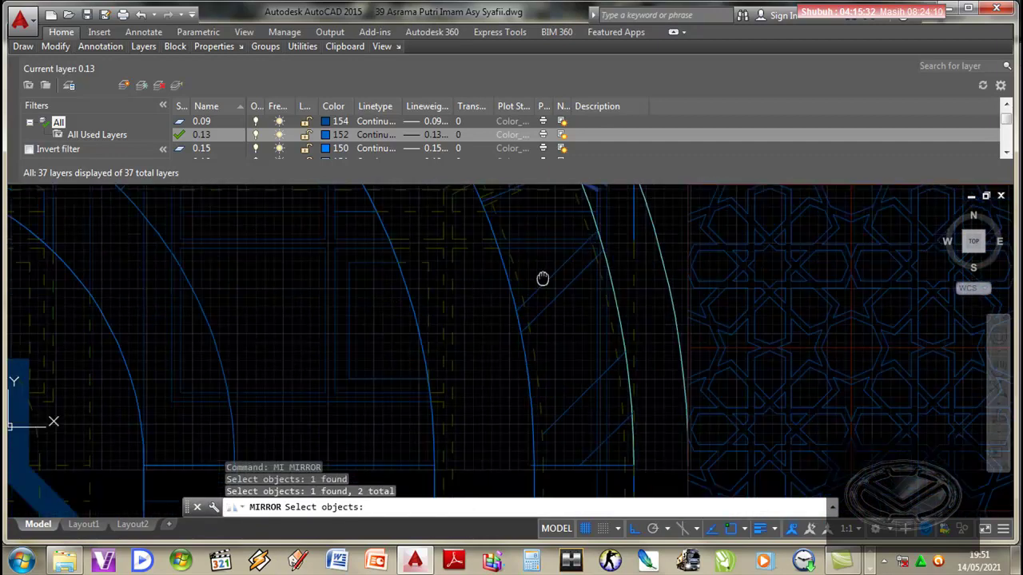
scroll(541, 304, "down", 2)
middle_click_drag(541, 304, 542, 404)
scroll(532, 361, "up", 2)
scroll(475, 297, "up", 2)
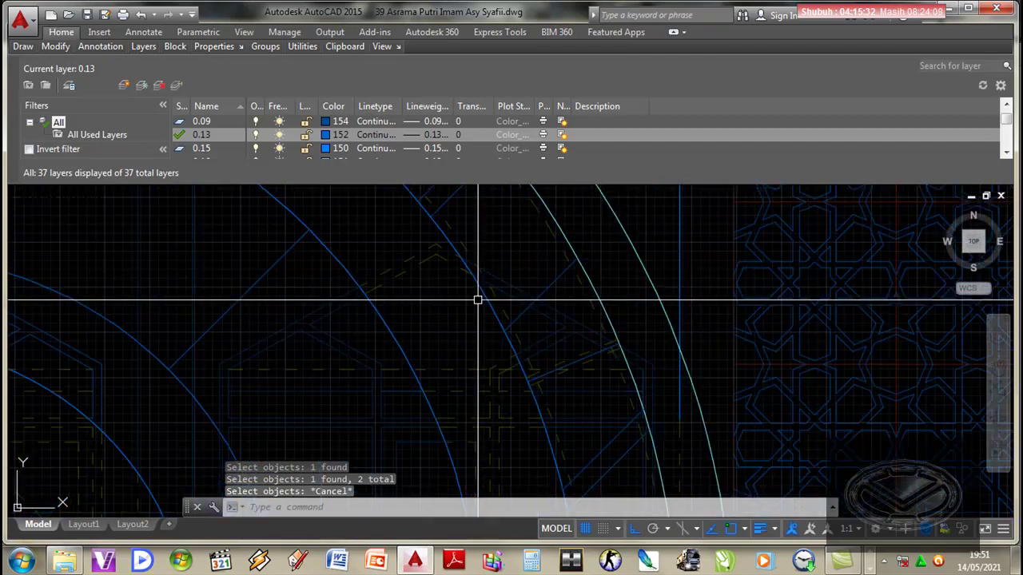
scroll(383, 363, "up", 3)
left_click(357, 328)
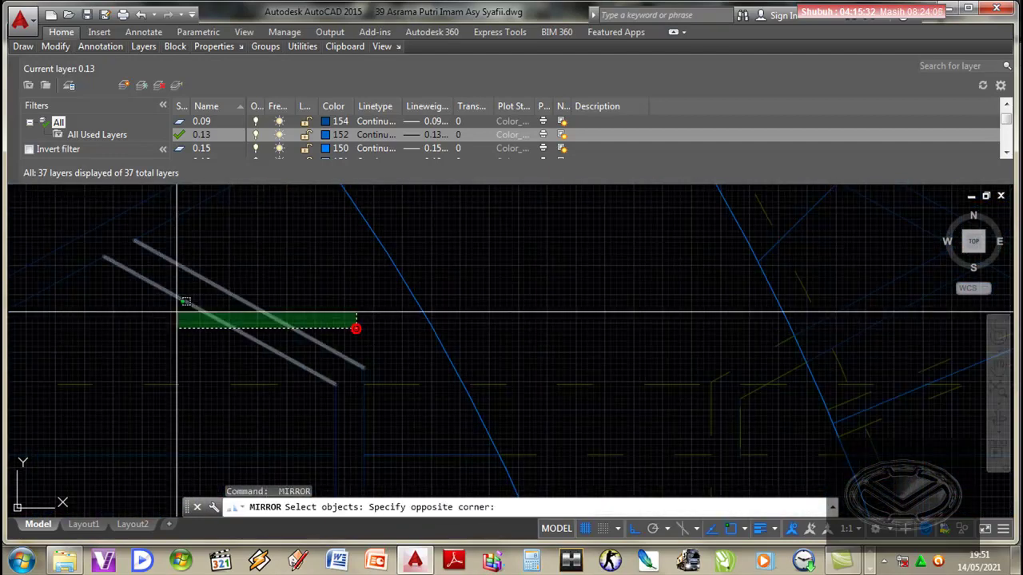
left_click(176, 312)
scroll(375, 372, "down", 2)
scroll(386, 304, "up", 3)
key("Return")
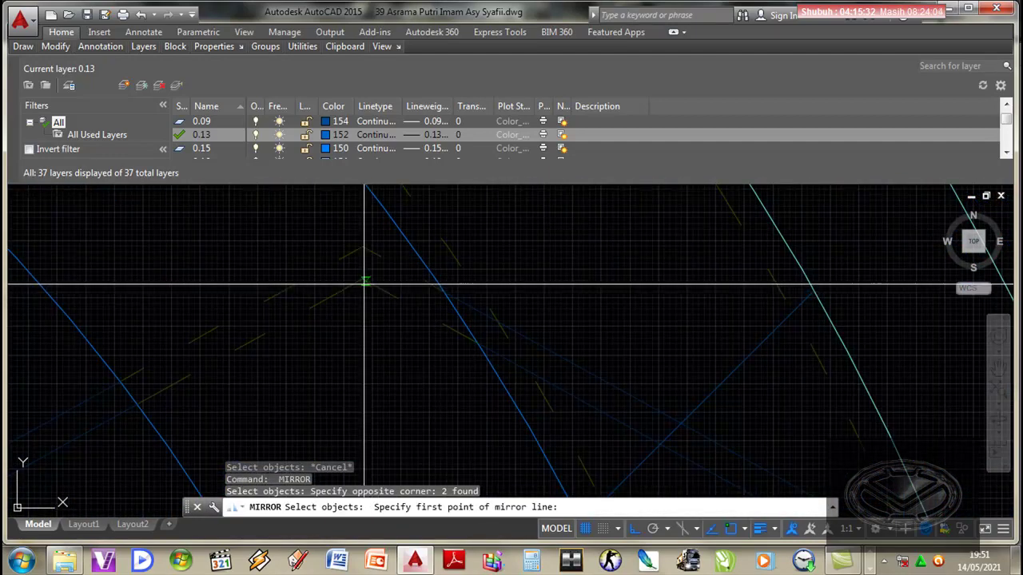
left_click(361, 280)
left_click(364, 350)
key("Return")
Step: Delete the two leftover diagonal lines beside the mirrored gable
scroll(365, 349, "down", 2)
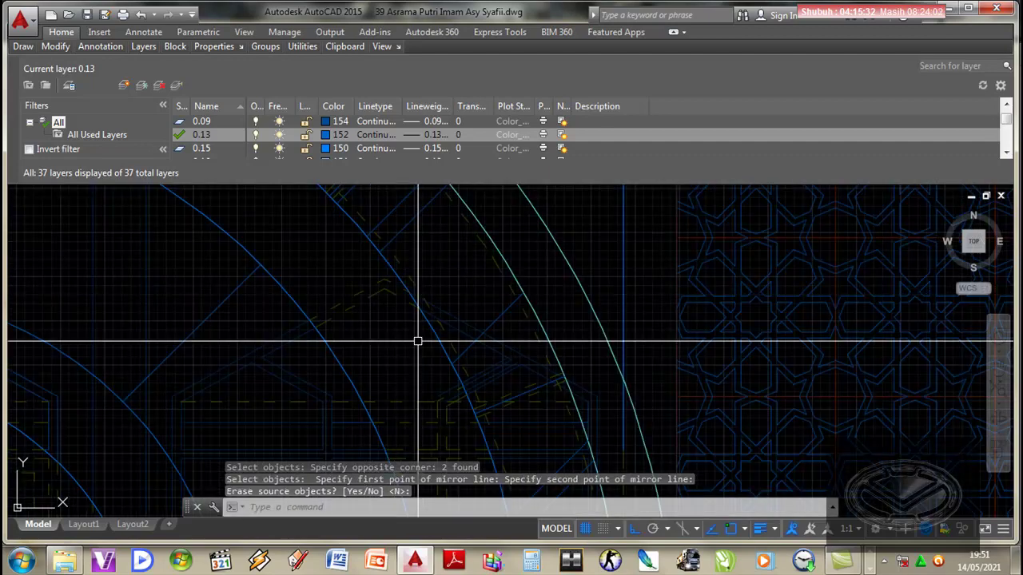
scroll(458, 340, "up", 2)
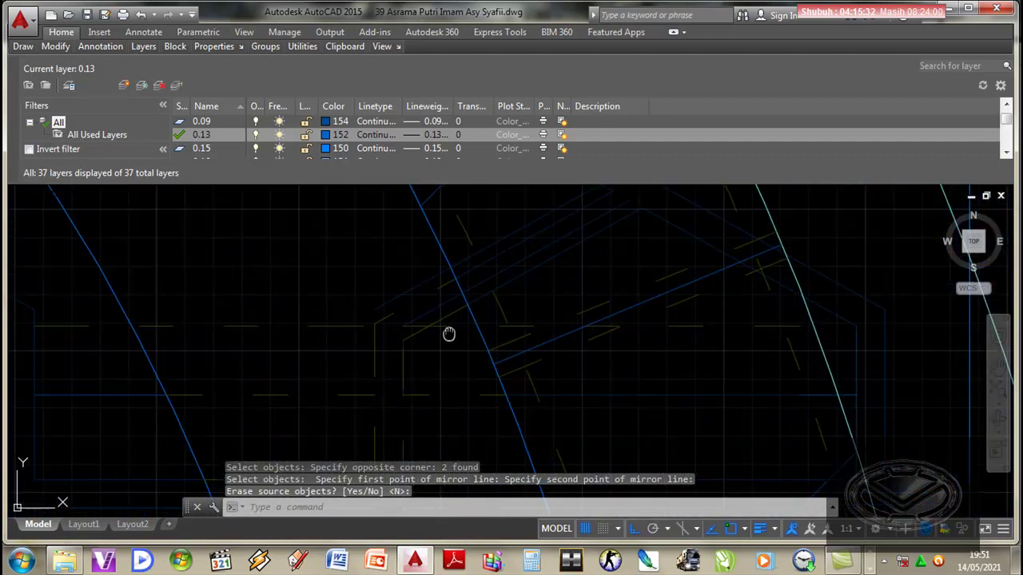
middle_click_drag(559, 341, 548, 366)
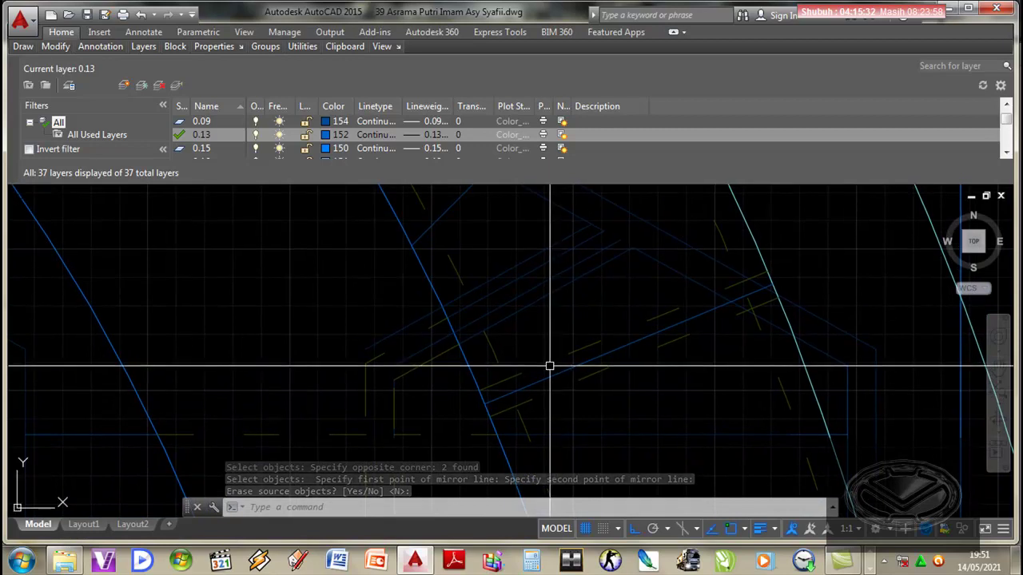
left_click(534, 301)
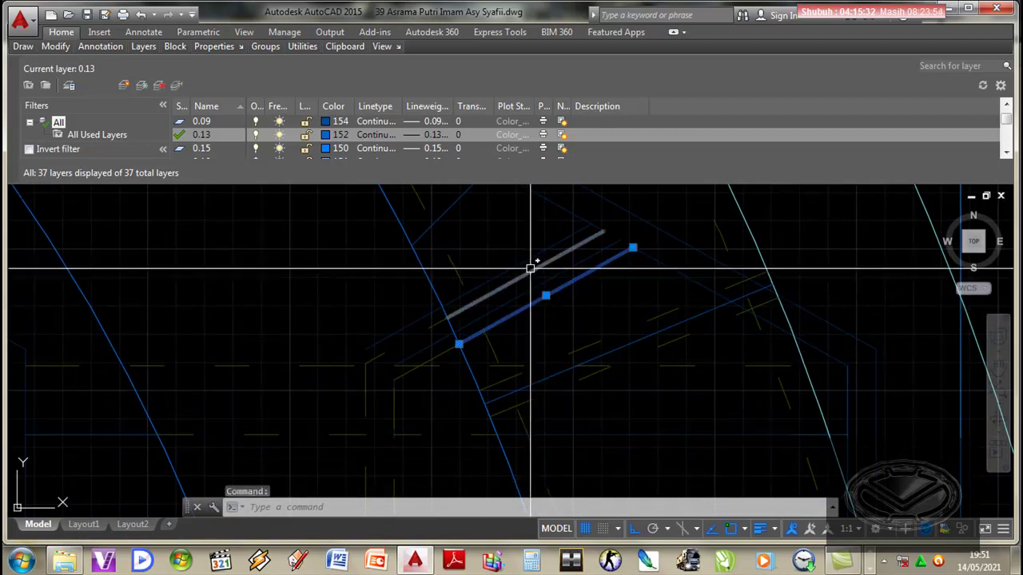
left_click(532, 269)
middle_click_drag(530, 387, 572, 368)
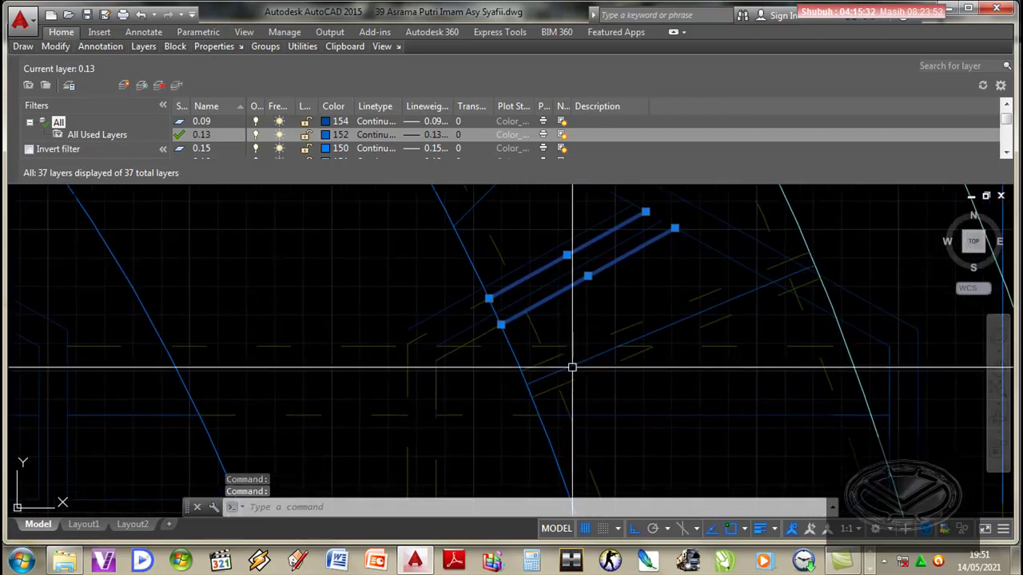
key("Delete")
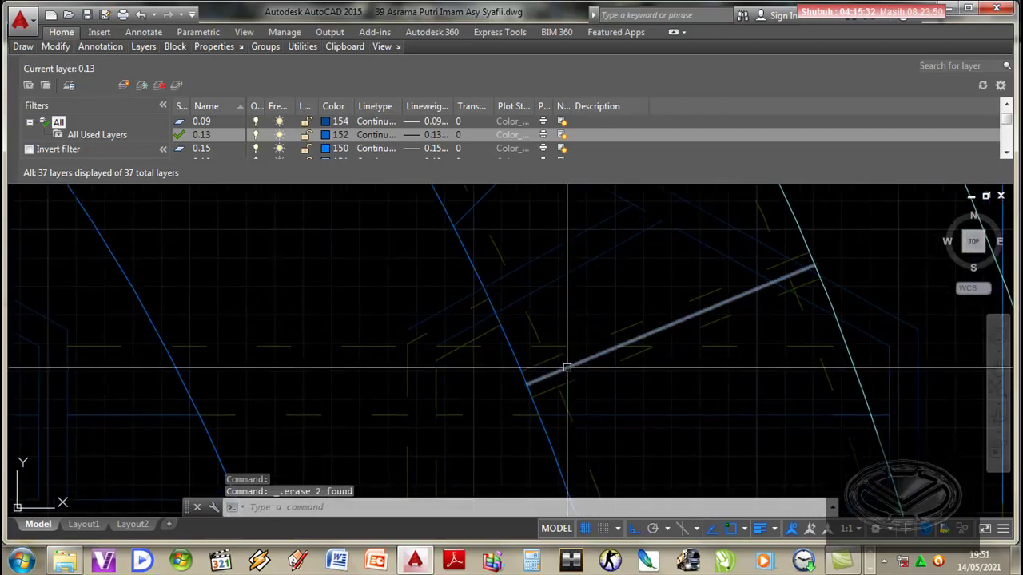
middle_click_drag(566, 365, 584, 376)
Step: Move the selected lines slightly, from their endpoint base point to the new position
type("m")
key("Return")
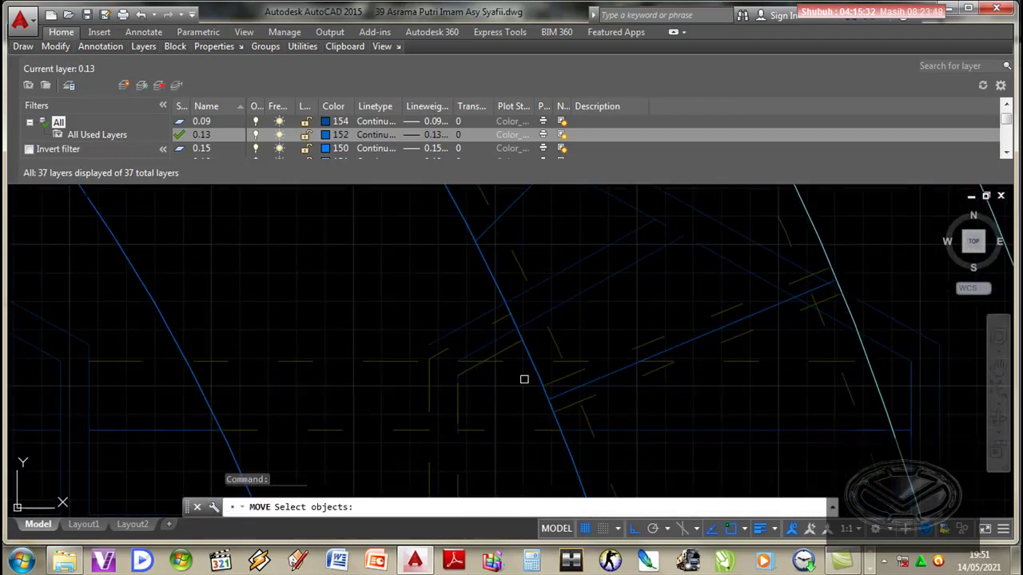
scroll(509, 325, "up", 2)
key("Return")
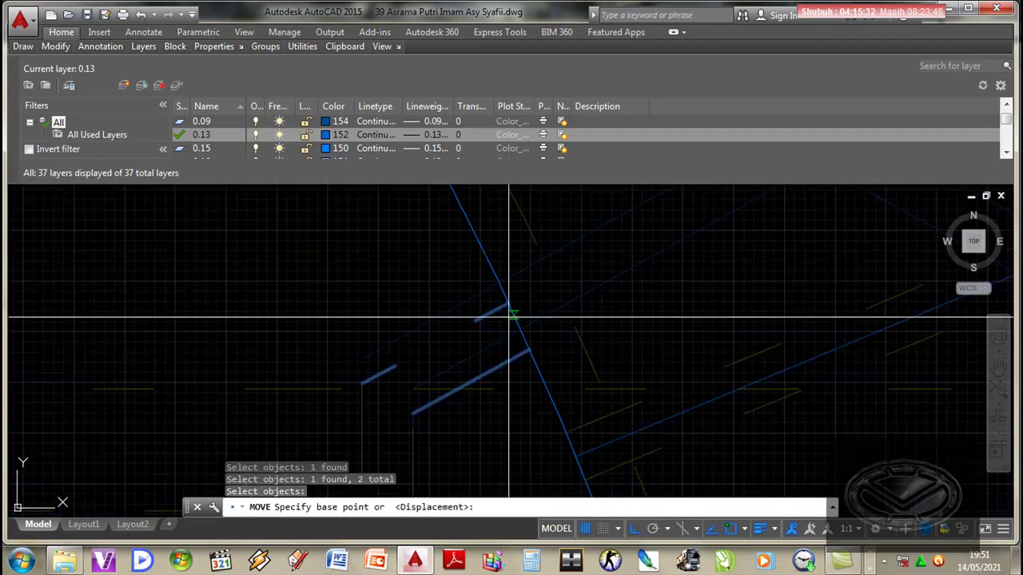
left_click(508, 303)
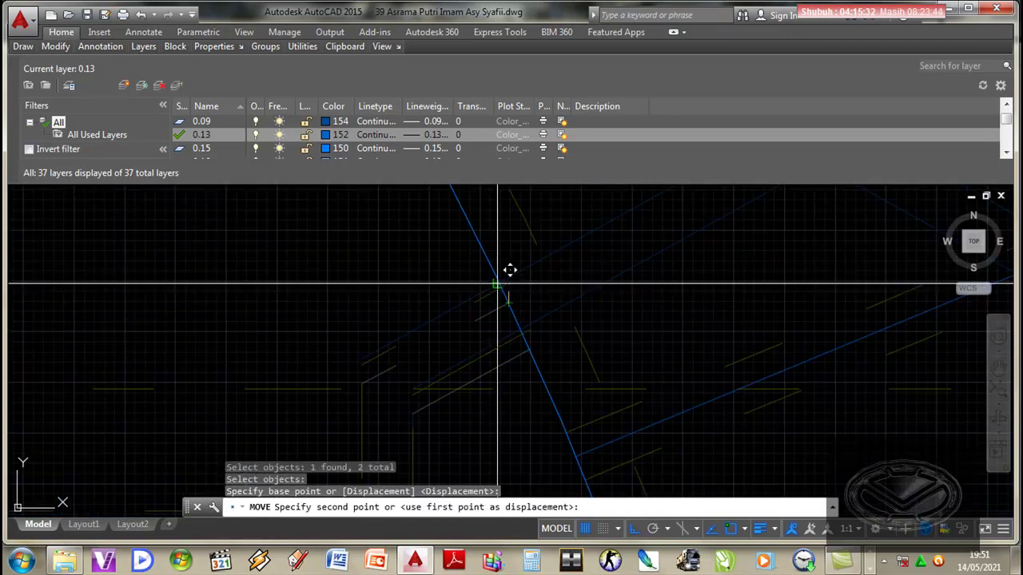
left_click(502, 296)
scroll(528, 343, "up", 2)
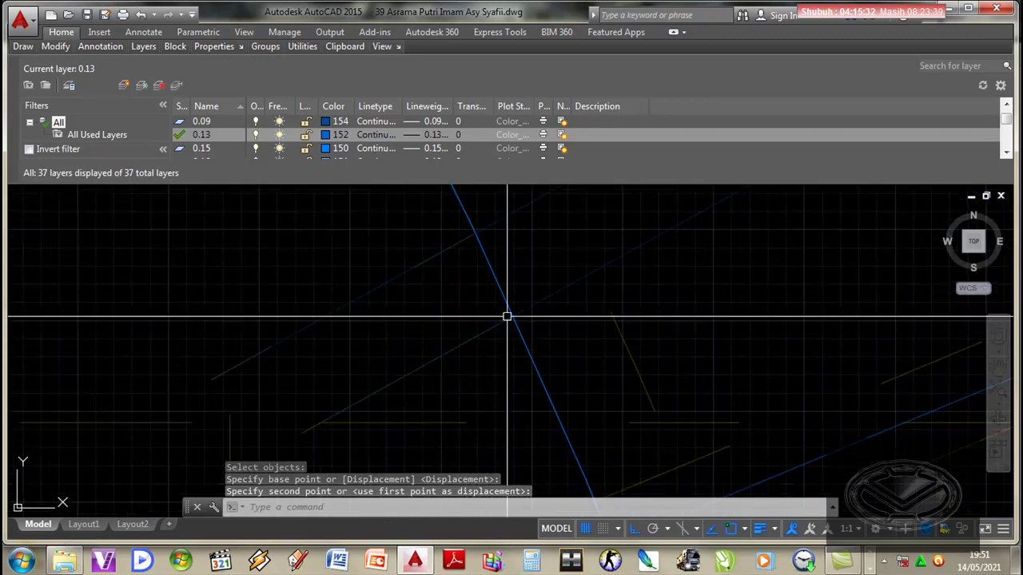
Step: Trim the line overhangs beyond the window-selected cutting edge using two trim windows
type("tr")
key("Return")
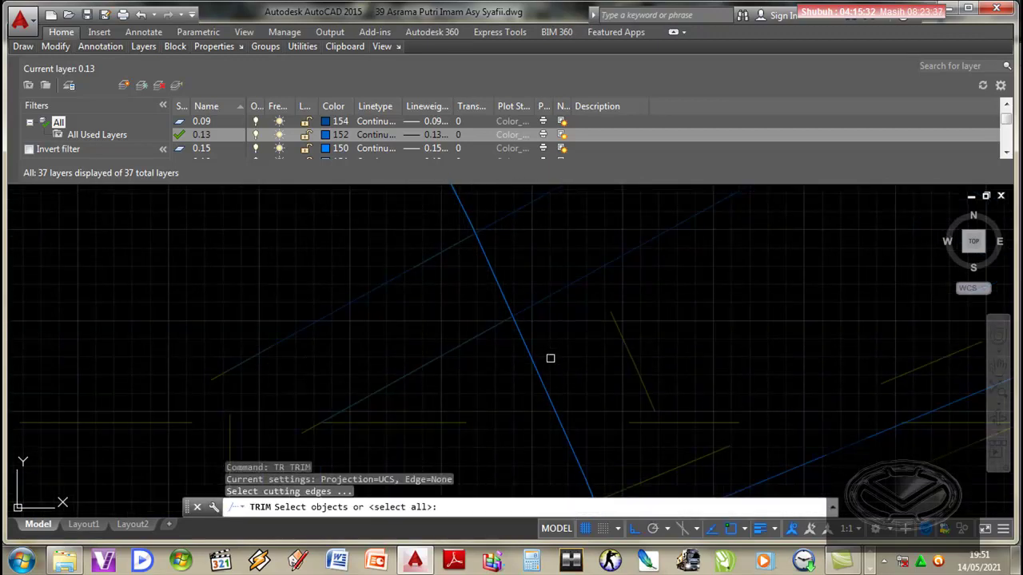
left_click(548, 359)
left_click(508, 350)
key("Return")
left_click(492, 378)
left_click(458, 334)
left_click(441, 319)
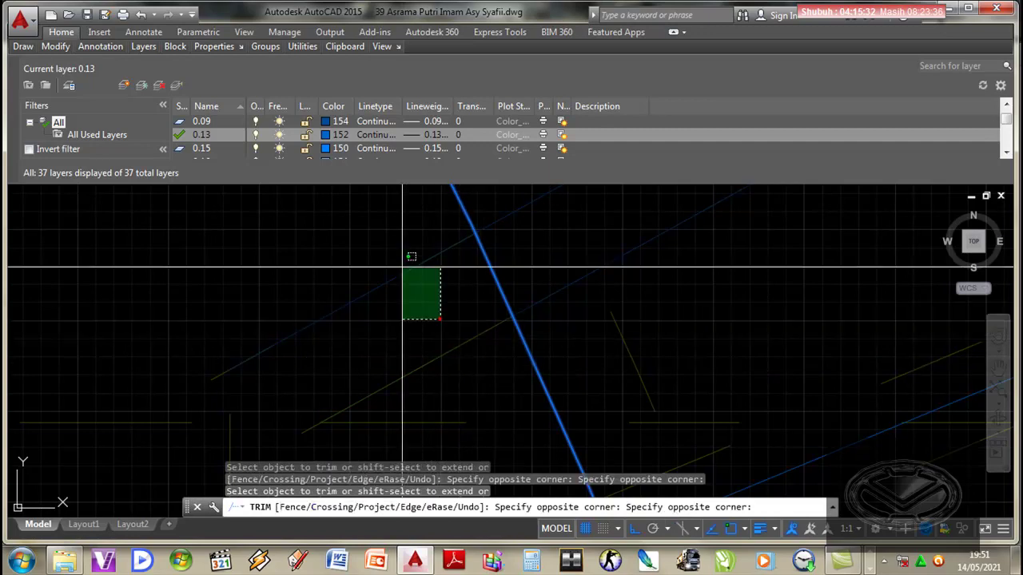
left_click(383, 248)
key("Return")
scroll(496, 329, "up", 2)
scroll(531, 341, "up", 2)
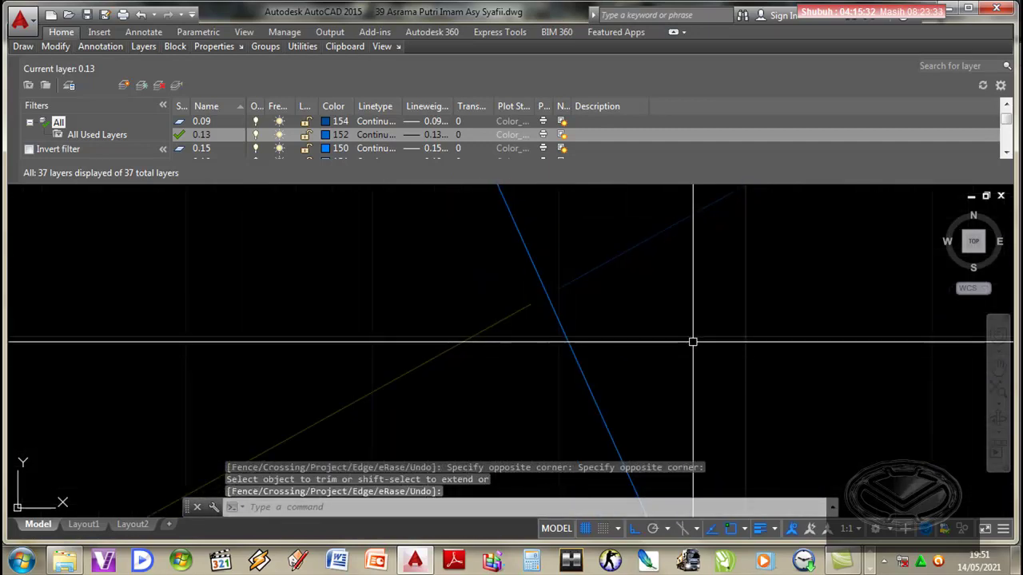
Step: Try extending lines to the blue boundary line, then cancel the failed attempt
type("ex")
key("Return")
left_click(612, 358)
left_click(520, 377)
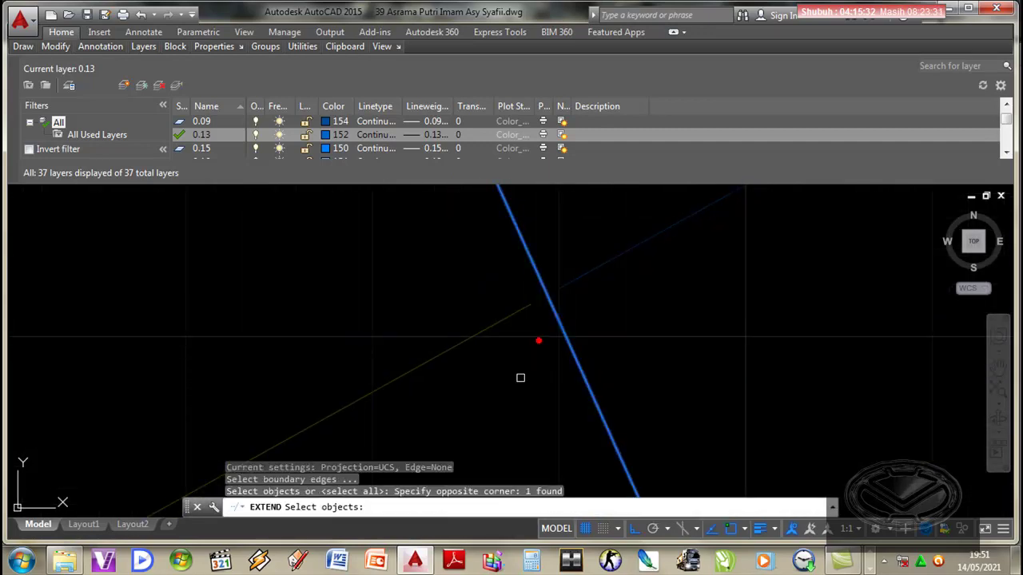
key("Return")
left_click(436, 317)
left_click(557, 398)
left_click(447, 239)
scroll(447, 239, "up", 5)
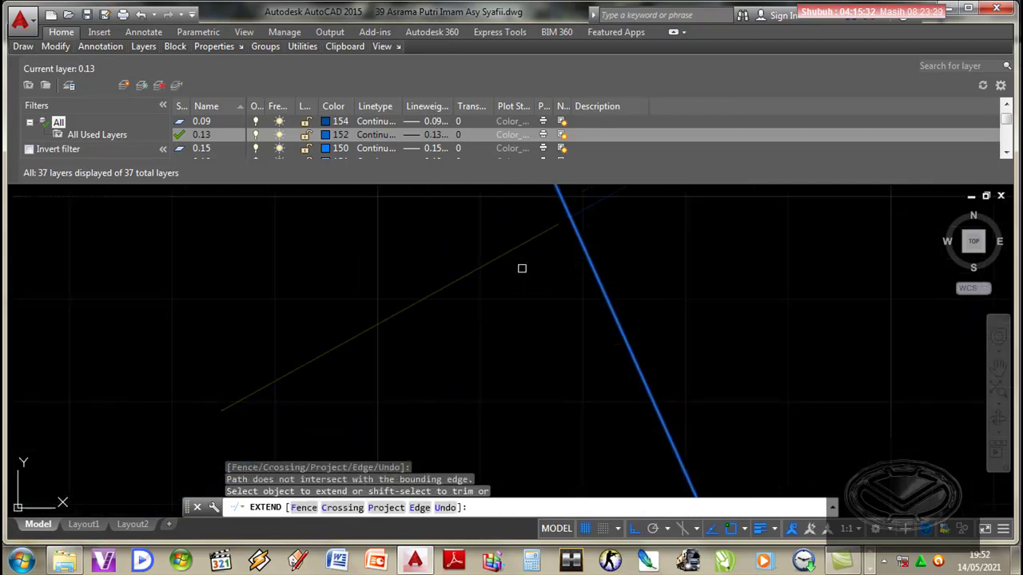
key("Escape")
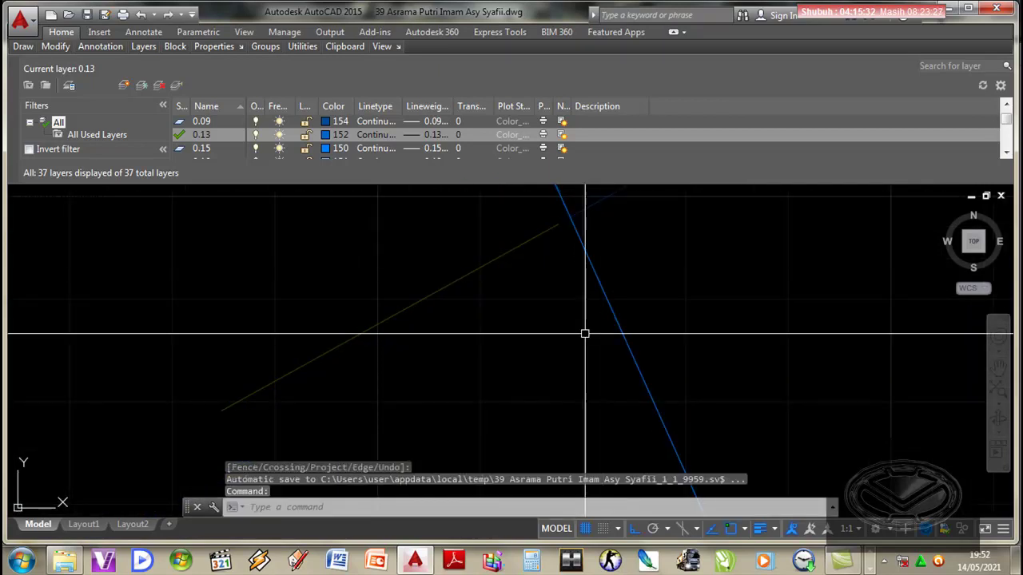
Step: Extend the lines caught in a crossing window to the blue boundary line
key("Return")
left_click(676, 343)
left_click(580, 309)
key("Return")
left_click(524, 364)
left_click(453, 272)
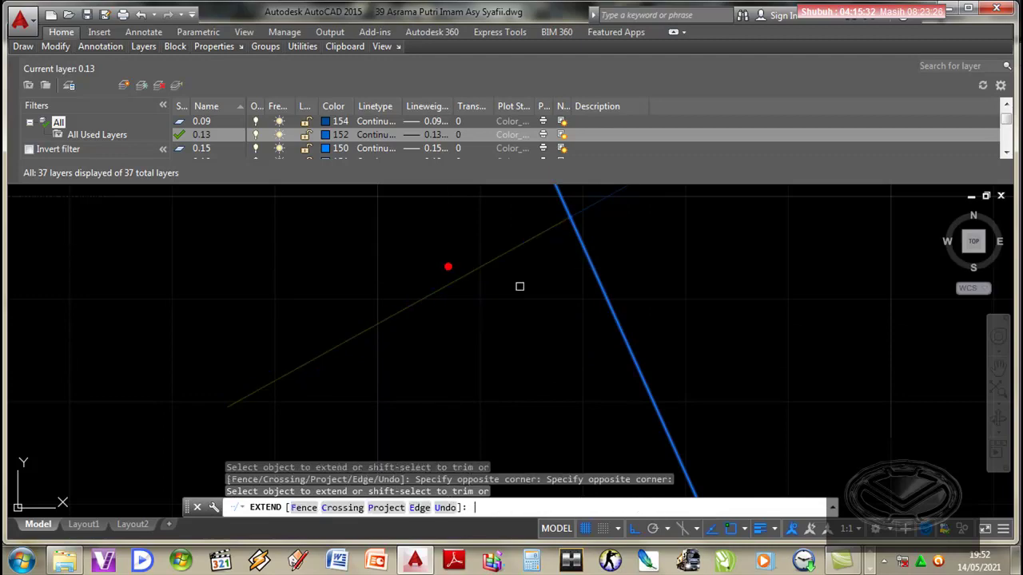
key("Return")
scroll(564, 335, "down", 5)
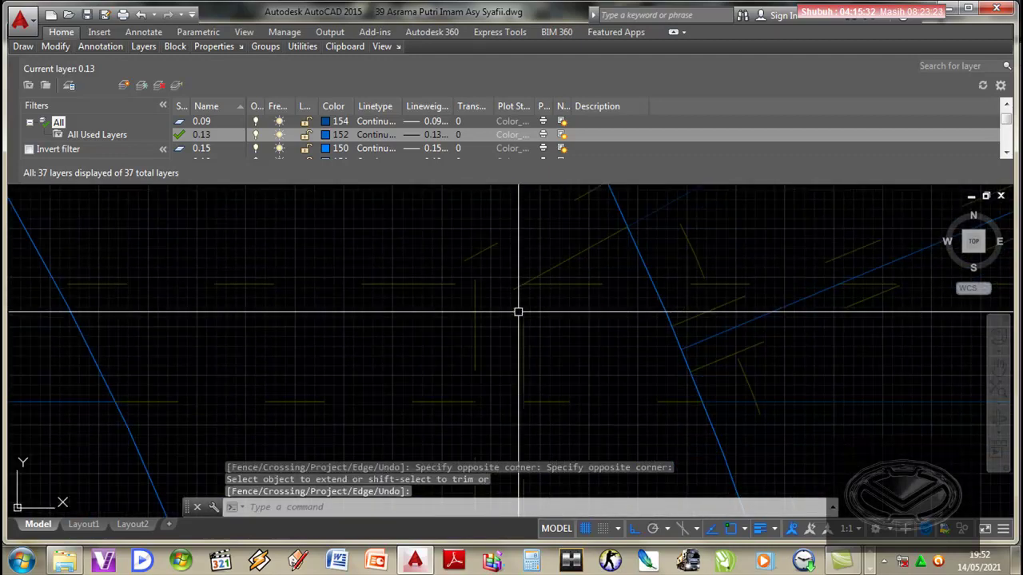
Step: Erase the stray short vertical line
right_click(522, 310)
scroll(591, 395, "up", 2)
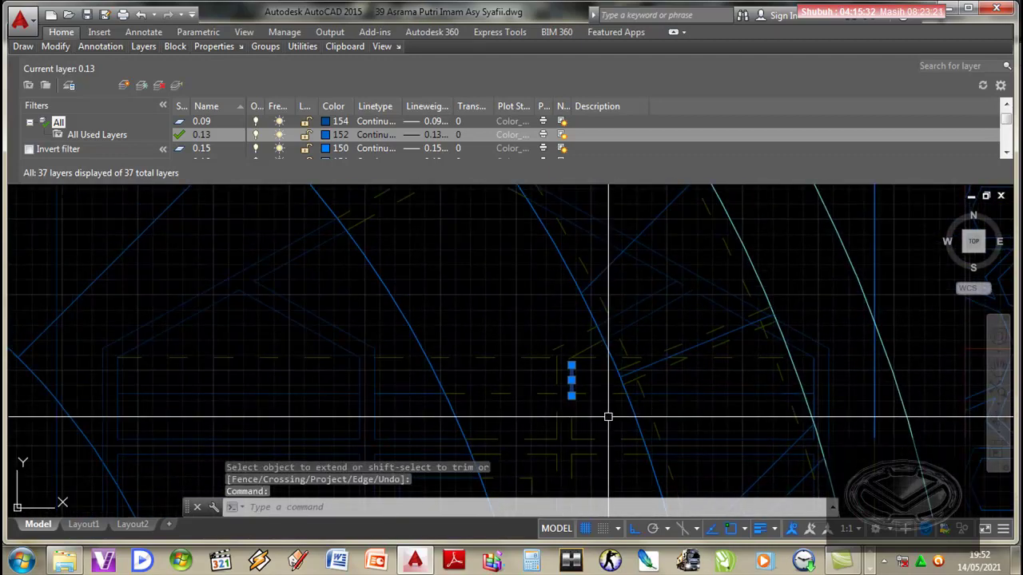
key("Delete")
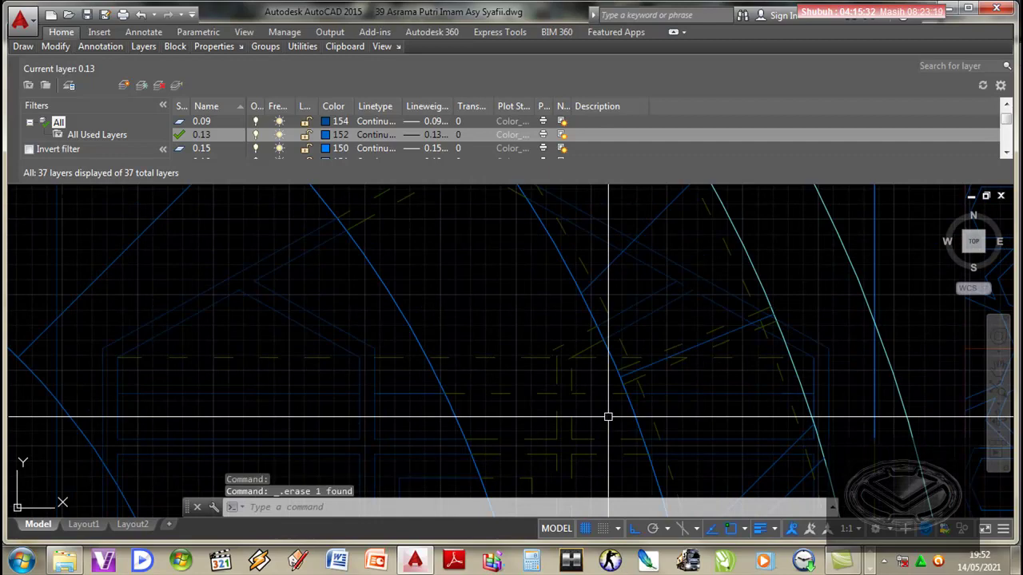
Step: Fillet two corners at radius 0, joining the short verticals to their diagonals
type("f")
key("Return")
scroll(580, 370, "up", 2)
left_click(543, 377)
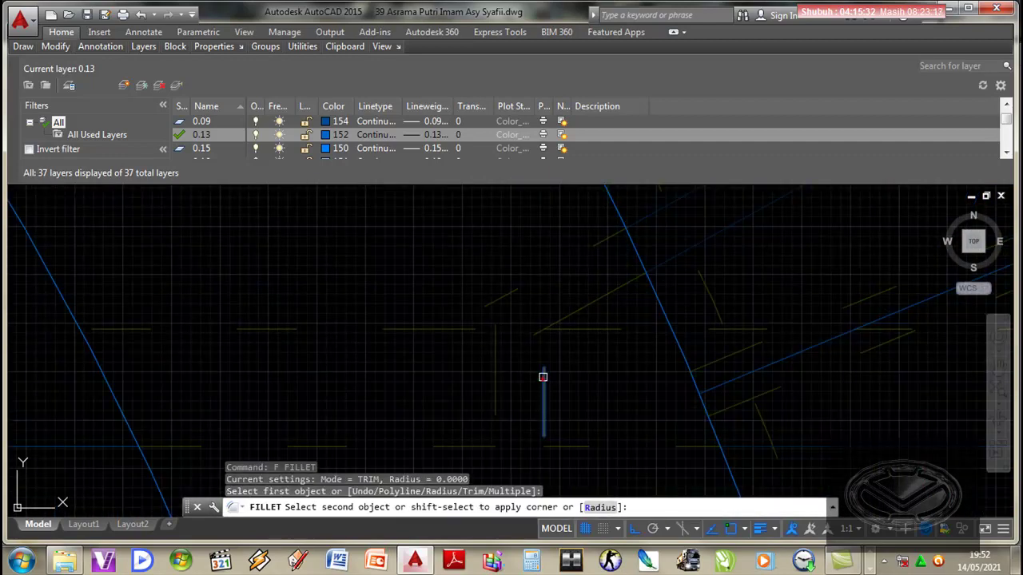
left_click(576, 306)
key("Return")
left_click(495, 358)
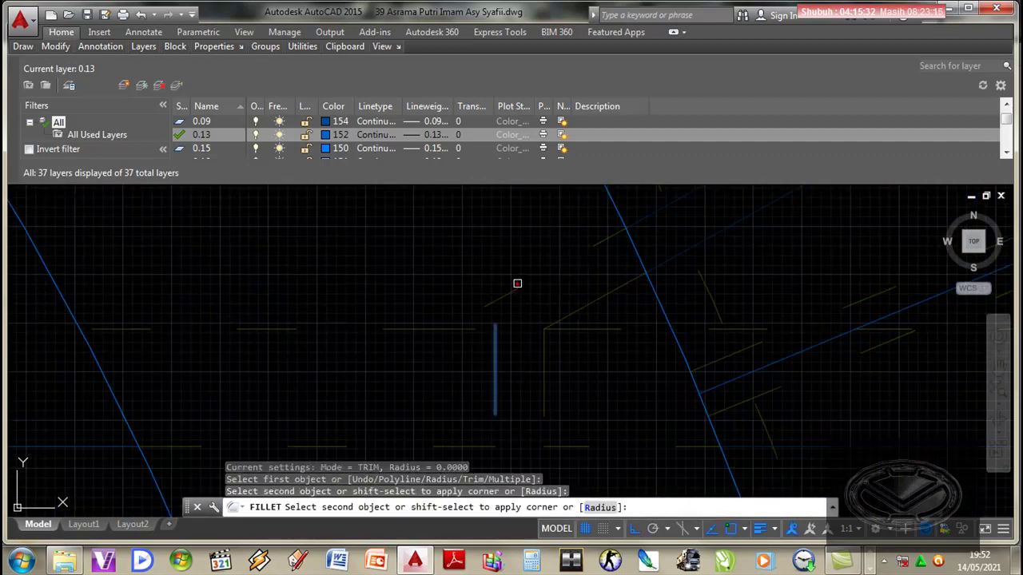
left_click(508, 290)
scroll(631, 352, "down", 5)
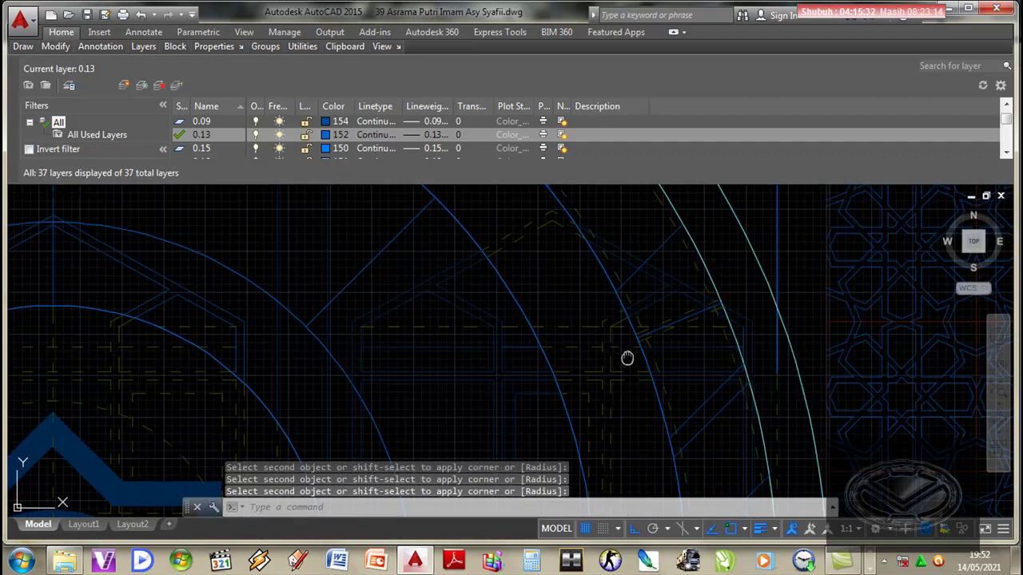
scroll(599, 366, "down", 3)
scroll(589, 256, "up", 2)
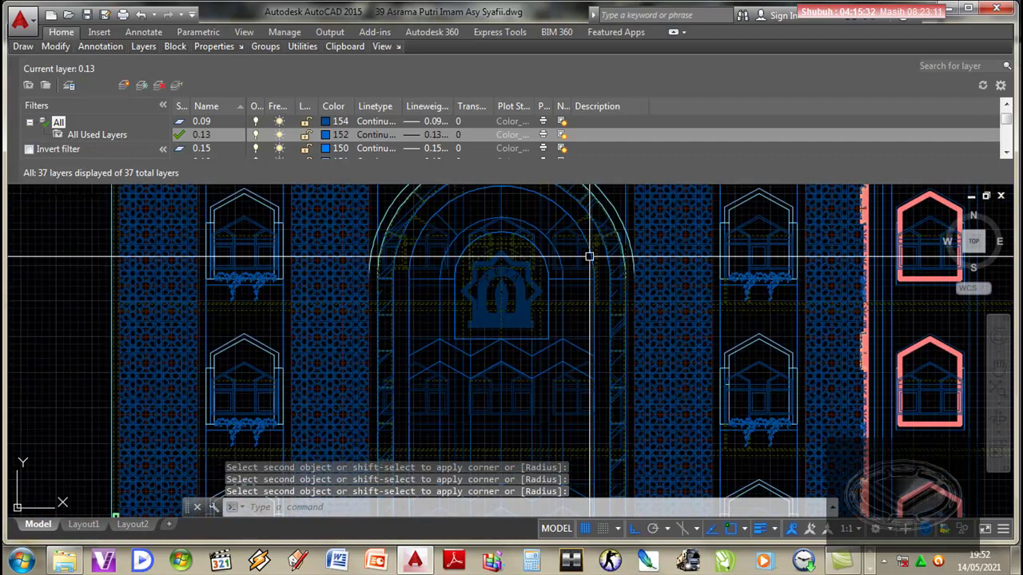
scroll(624, 394, "up", 3)
middle_click_drag(624, 395, 615, 362)
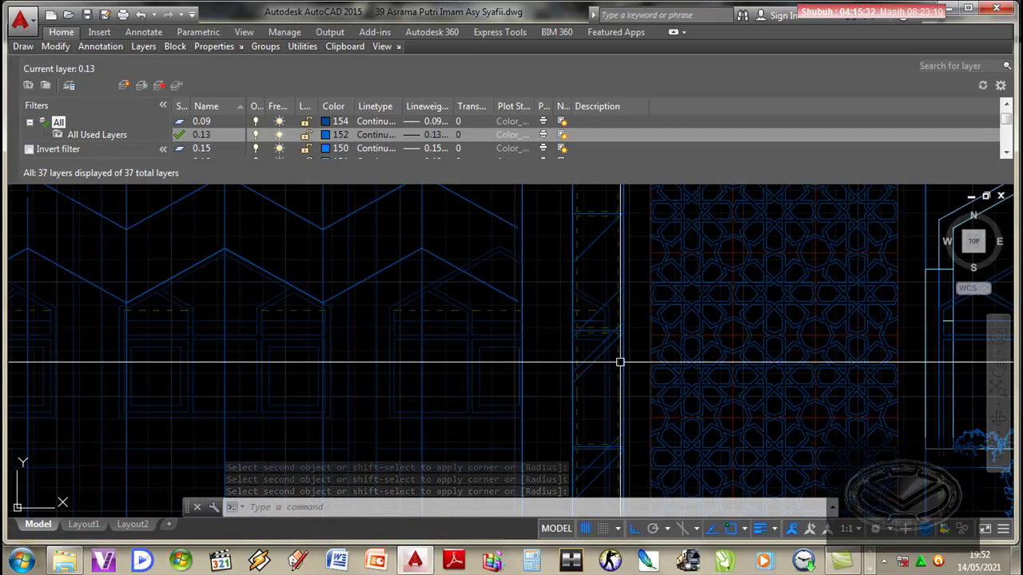
scroll(596, 370, "up", 3)
scroll(522, 361, "up", 3)
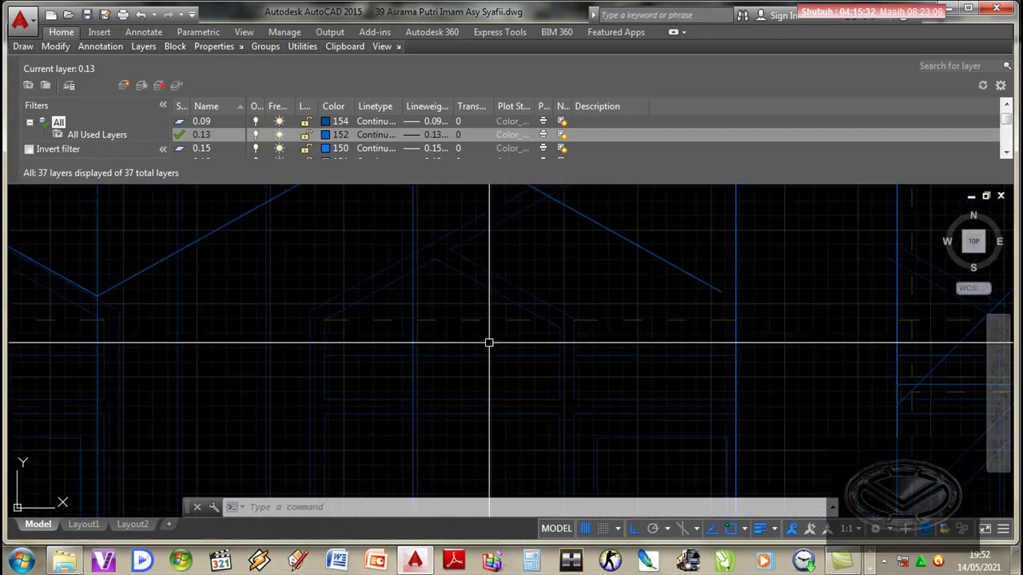
scroll(503, 352, "down", 2)
scroll(522, 375, "up", 2)
scroll(522, 375, "down", 2)
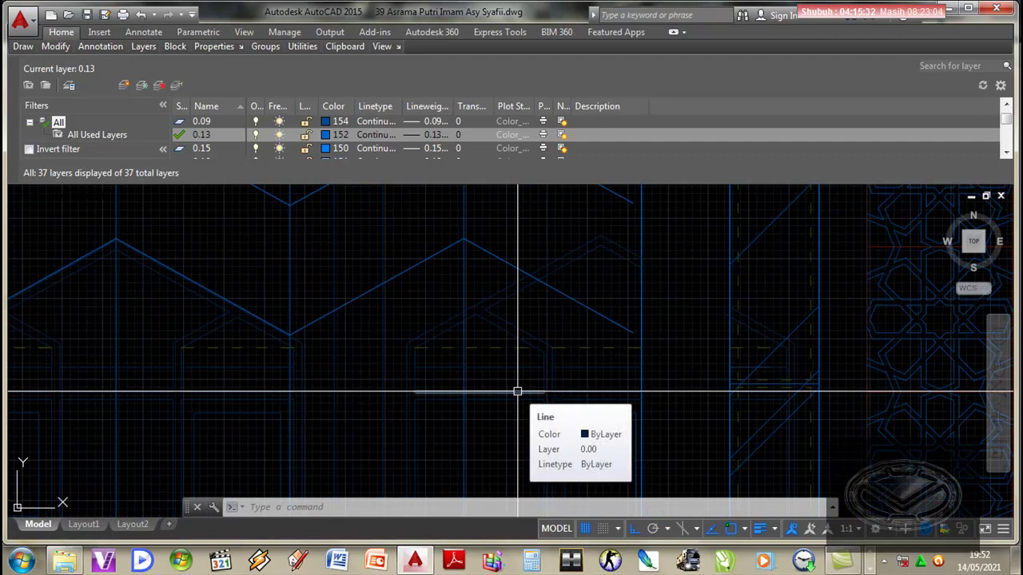
Step: Mirror the two sloped gable lines across a vertical axis, keeping the originals
type("m")
key("Return")
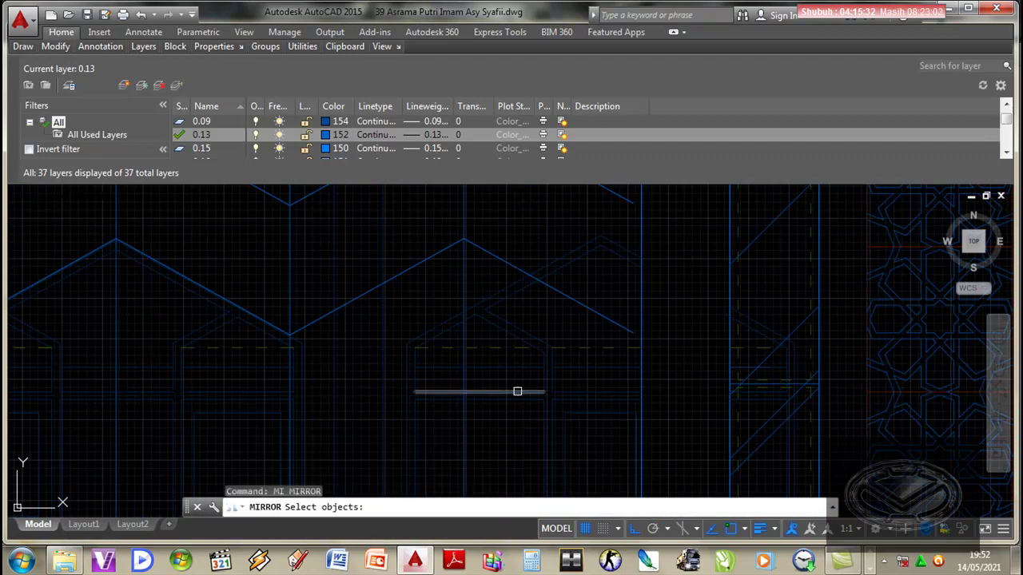
middle_click_drag(492, 367, 480, 334)
left_click(447, 321)
left_click(391, 262)
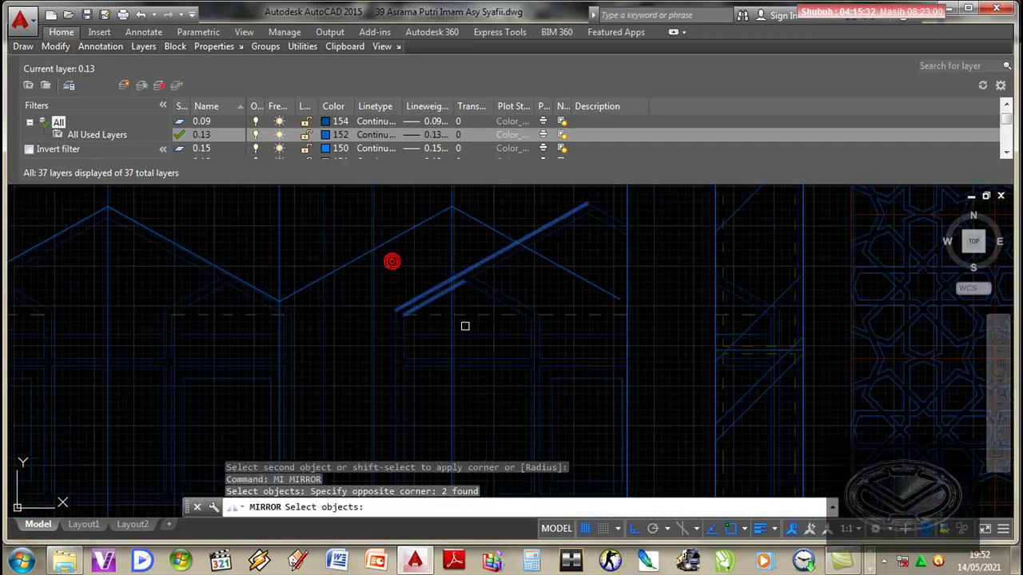
left_click(463, 359)
left_click(463, 405)
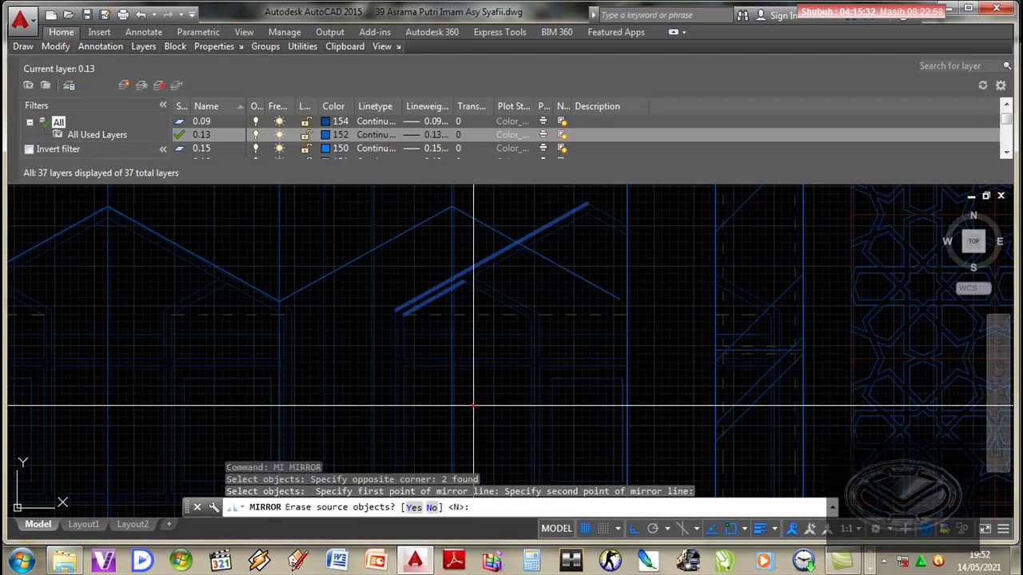
key("Return")
scroll(473, 278, "up", 2)
scroll(490, 315, "up", 2)
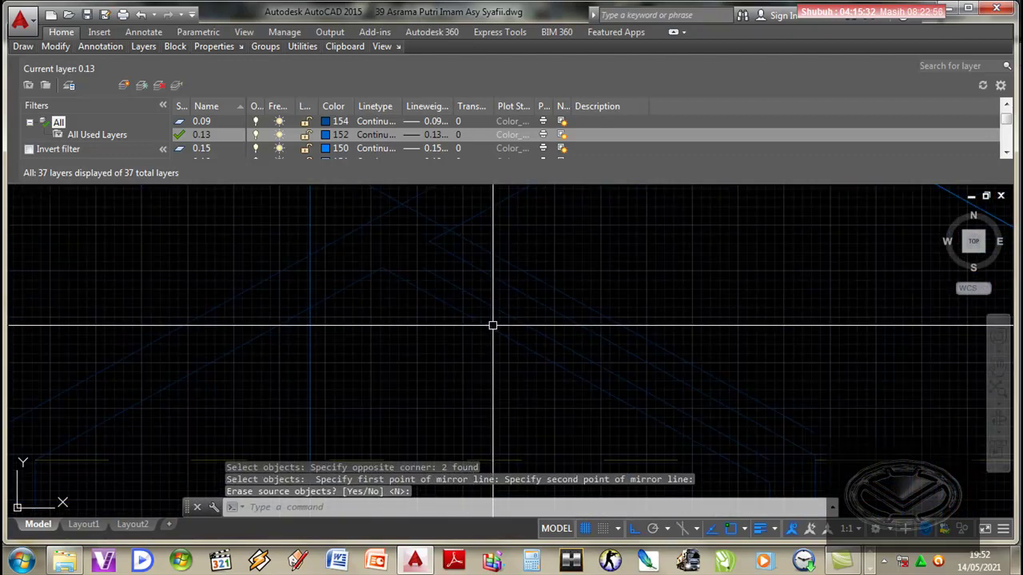
Step: Close two gable corners with zero-radius fillets between the sloped lines
type("f")
key("Return")
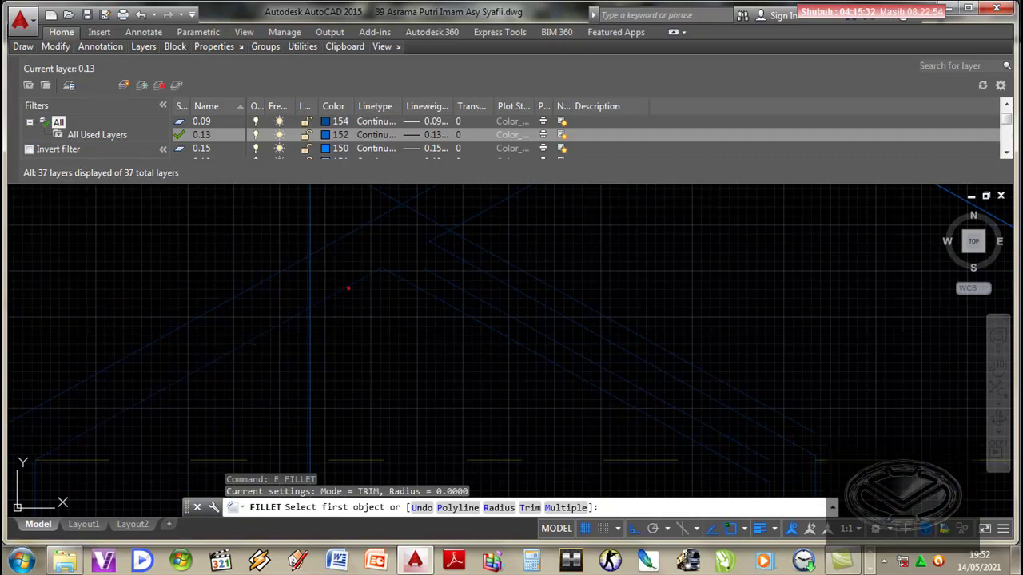
left_click(348, 288)
left_click(445, 279)
key("Return")
left_click(521, 272)
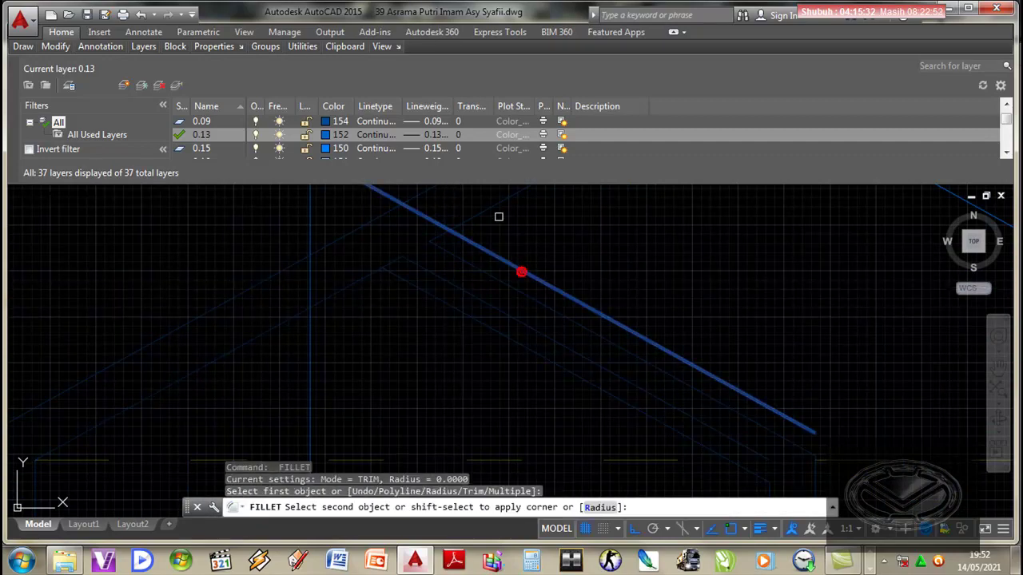
left_click(495, 206)
scroll(468, 297, "down", 3)
scroll(515, 341, "up", 2)
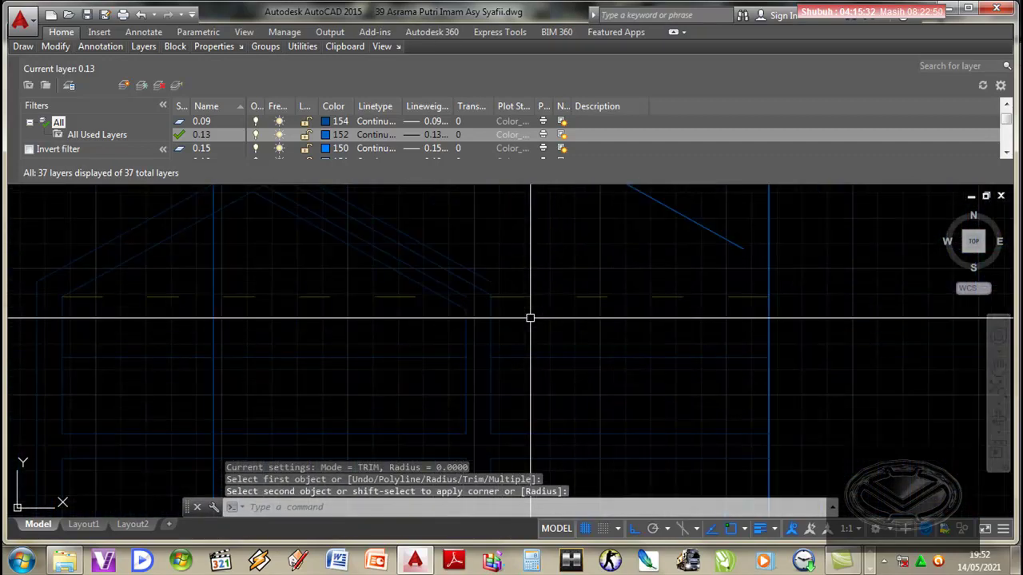
Step: Fillet the left and right window verticals to their diagonals at radius 0
type("f")
key("Return")
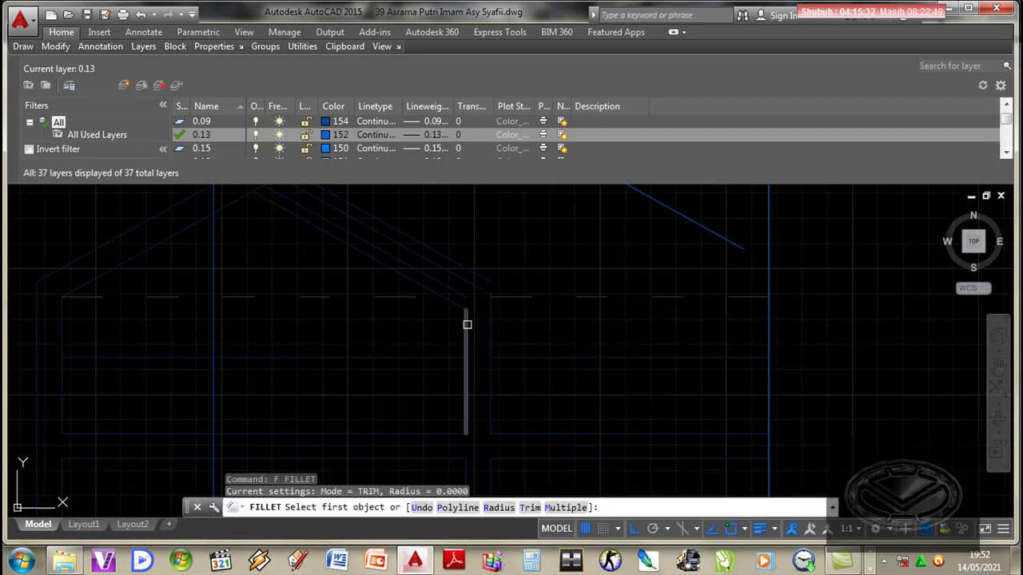
left_click(466, 324)
left_click(459, 290)
key("Return")
left_click(492, 330)
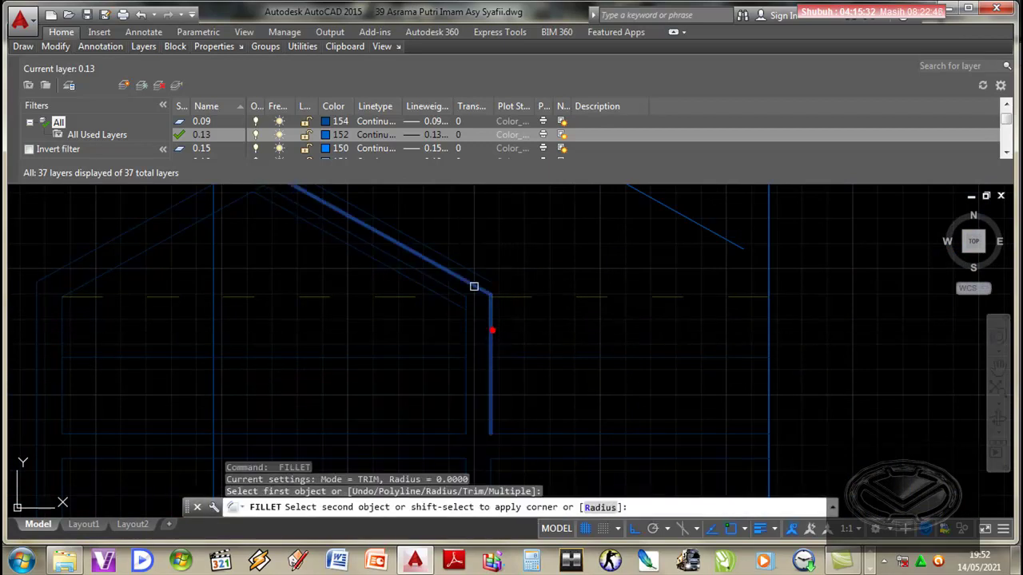
left_click(474, 286)
Step: Erase the two leftover diagonal lines
left_click(457, 276)
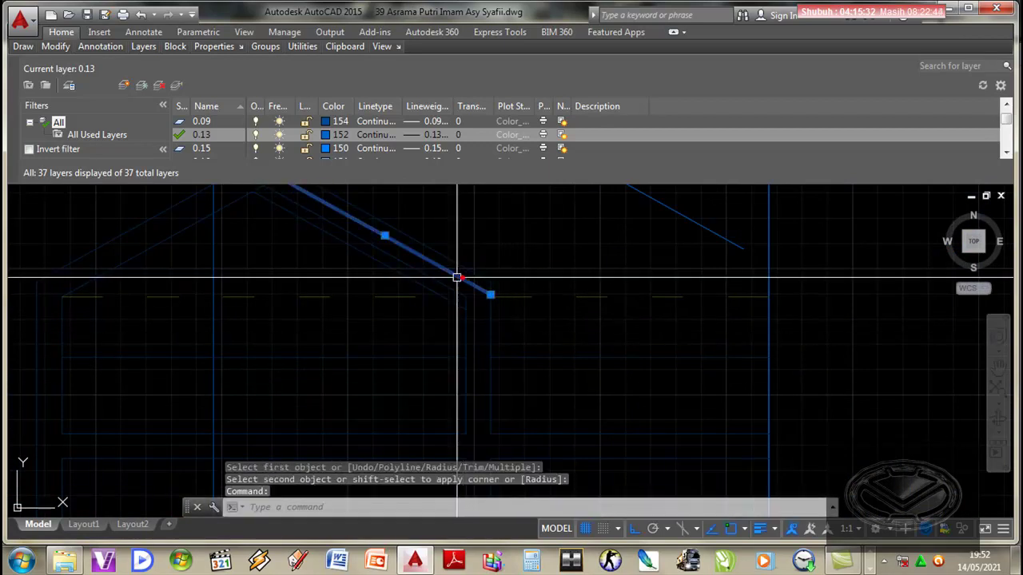
left_click(416, 279)
key("Delete")
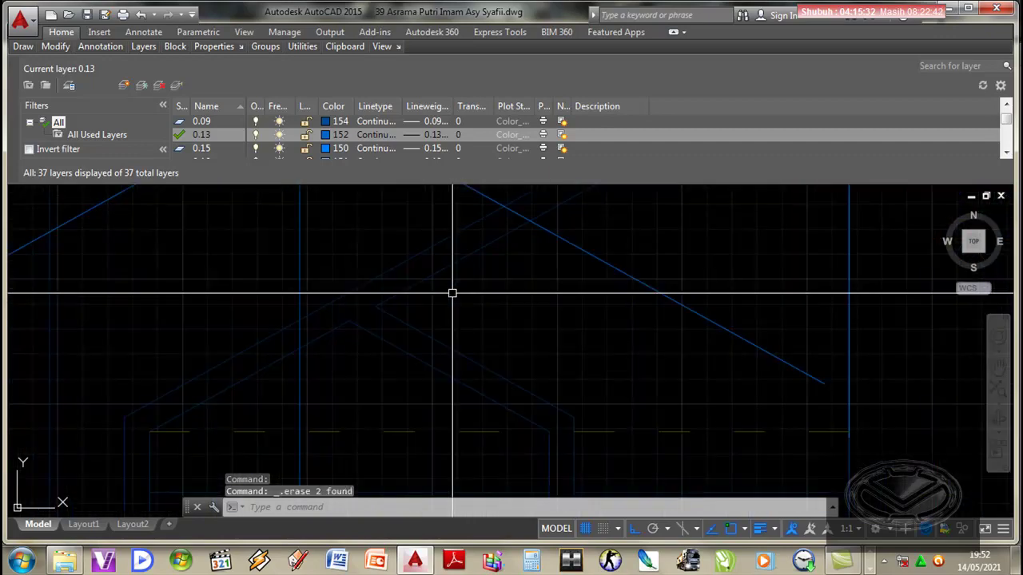
Step: Review the neighbouring window gables and save the drawing
middle_click_drag(497, 338, 460, 349)
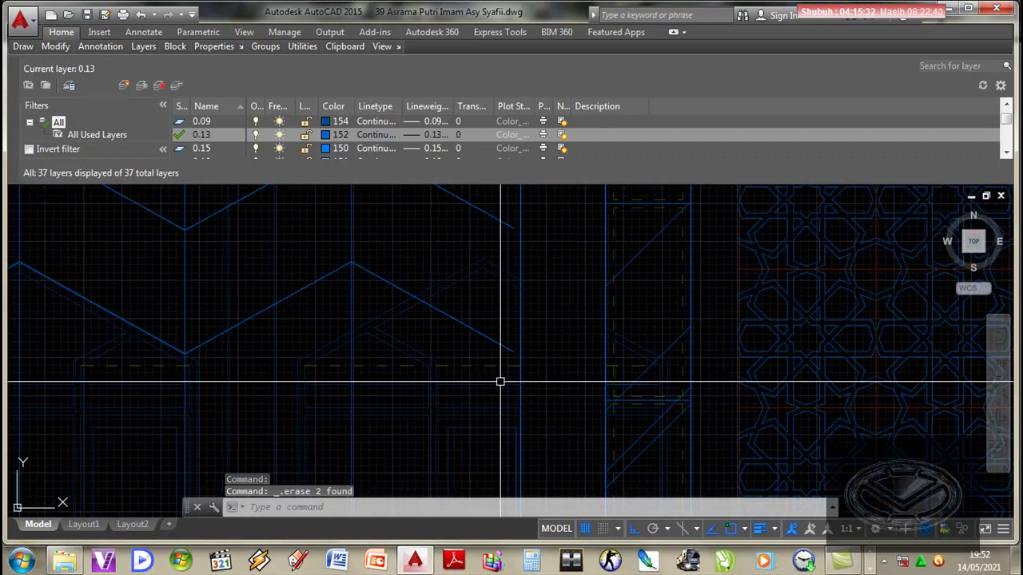
mouse_move(500, 382)
middle_mouse_down()
mouse_move(495, 326)
mouse_move(495, 341)
middle_mouse_up()
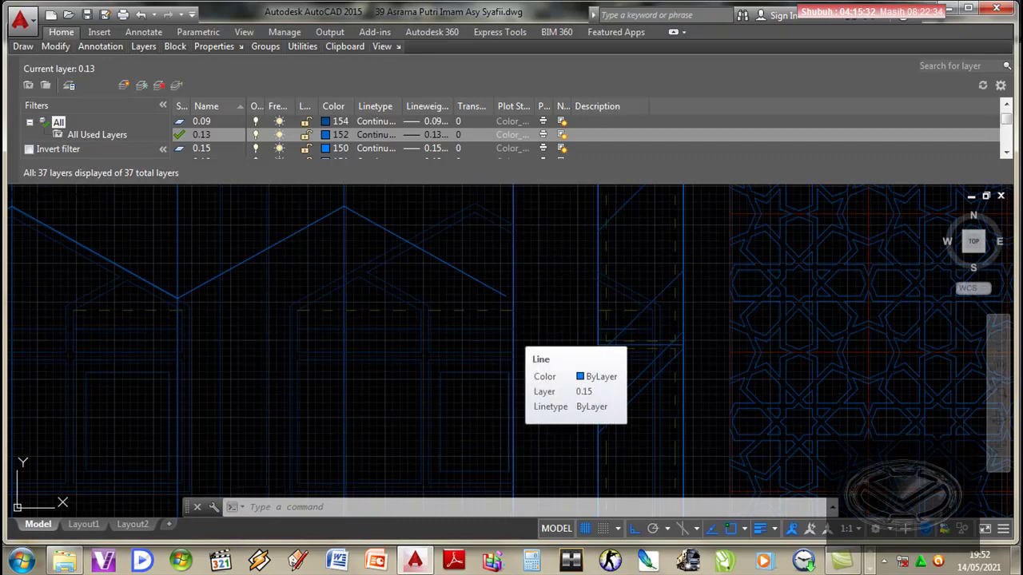
key("ctrl+s")
scroll(530, 333, "down", 5)
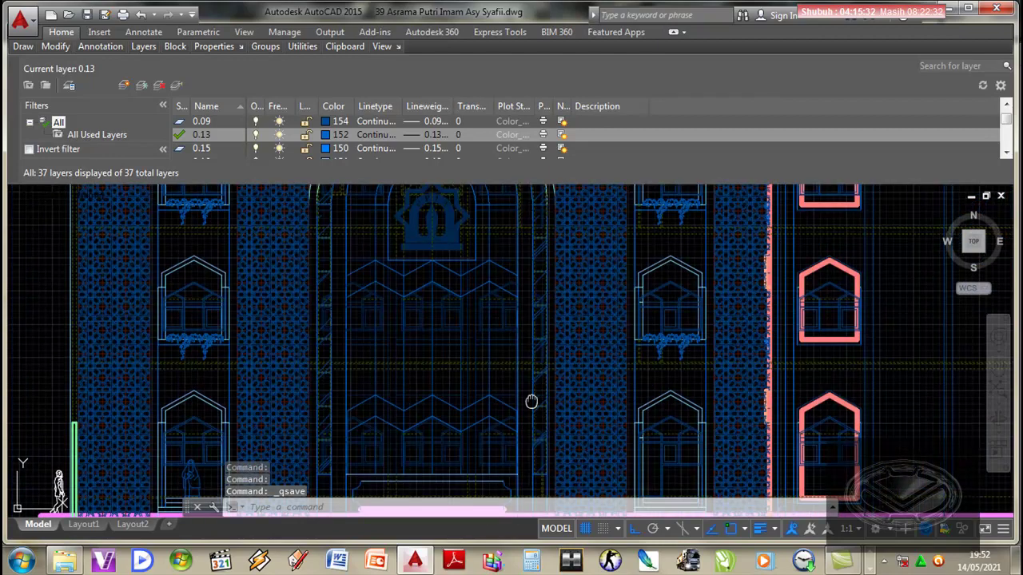
Step: Mirror the first gable's two roof lines across a vertical axis, keeping the originals
scroll(529, 375, "up", 5)
scroll(500, 349, "up", 2)
middle_click_drag(456, 344, 477, 354)
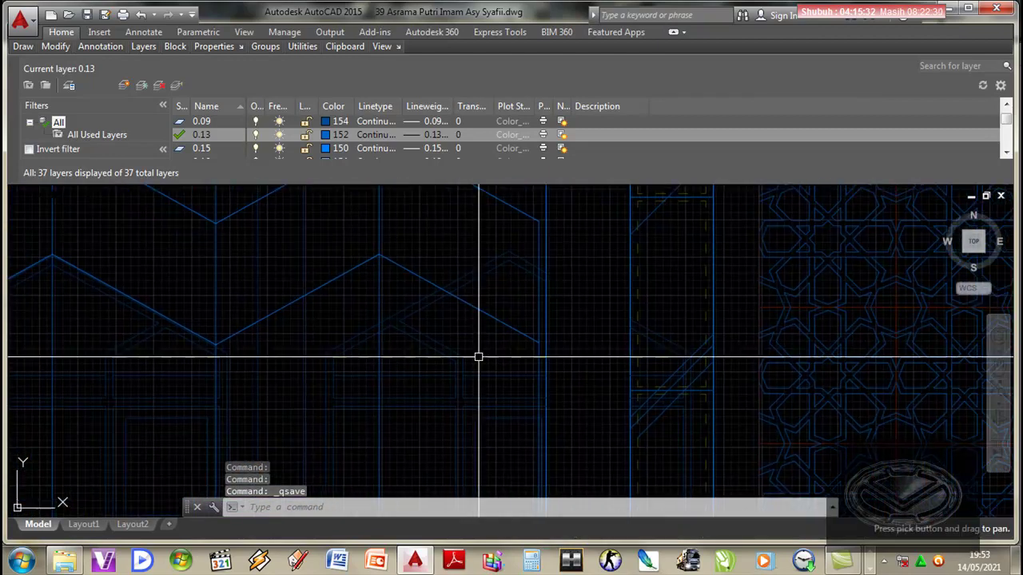
type("MIRROR Select objects:")
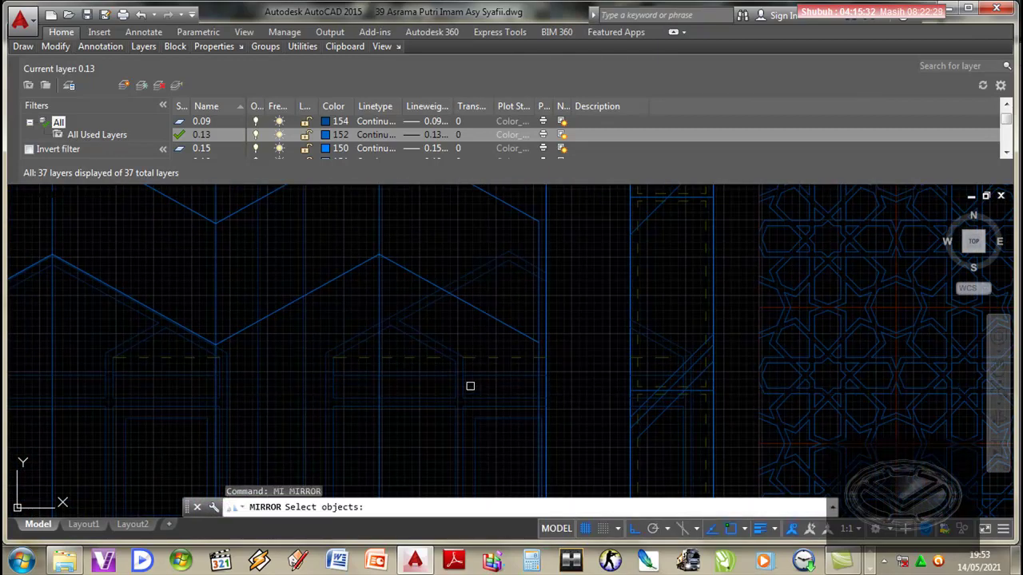
scroll(435, 359, "up", 2)
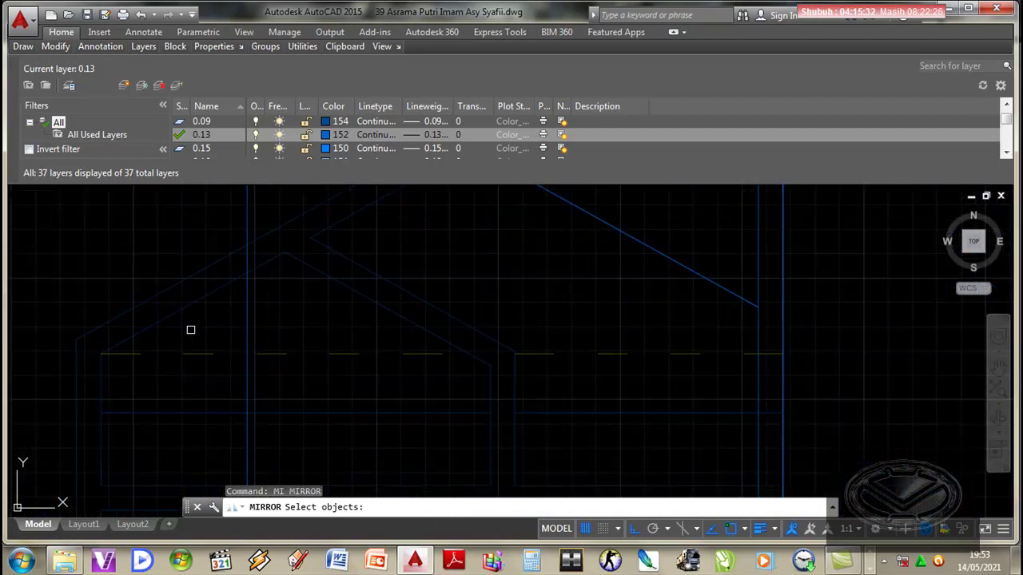
left_click(190, 329)
left_click(143, 274)
middle_click_drag(144, 274, 306, 341)
scroll(300, 346, "up", 1)
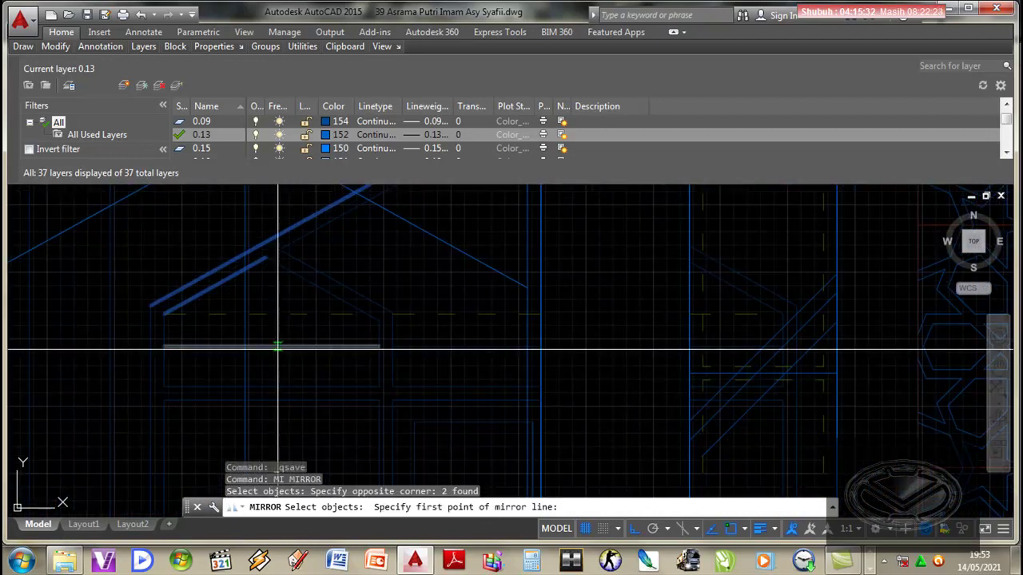
left_click(269, 375)
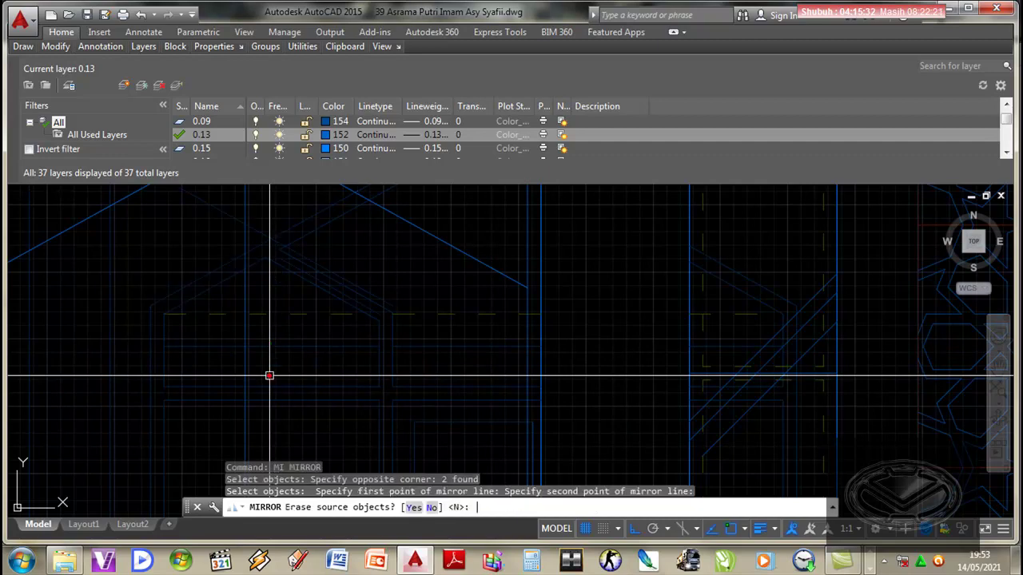
scroll(331, 343, "up", 2)
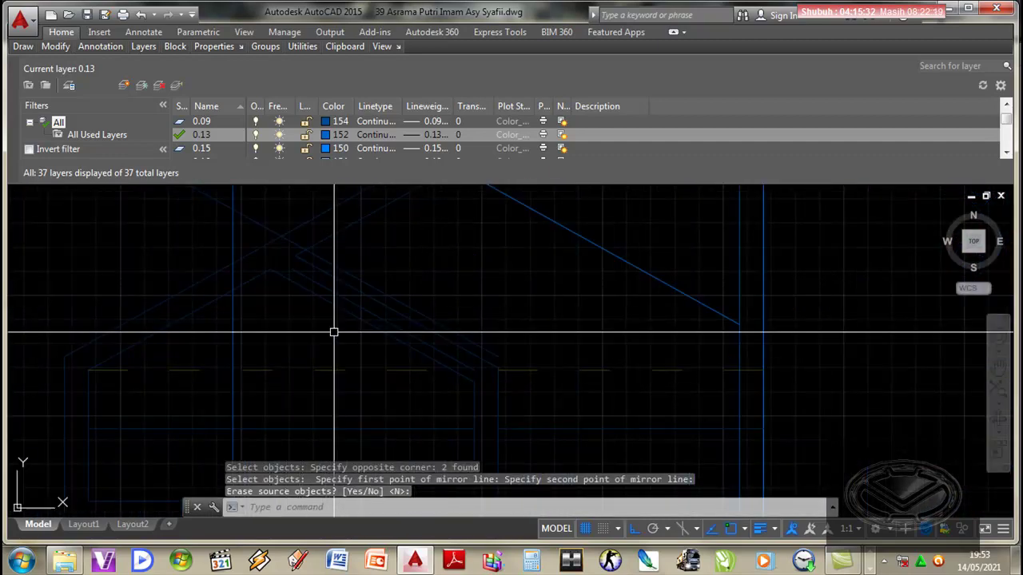
type("n")
key("Return")
Step: Fillet at radius 0 to close the gable's sloped and vertical corners
type("f")
key("Return")
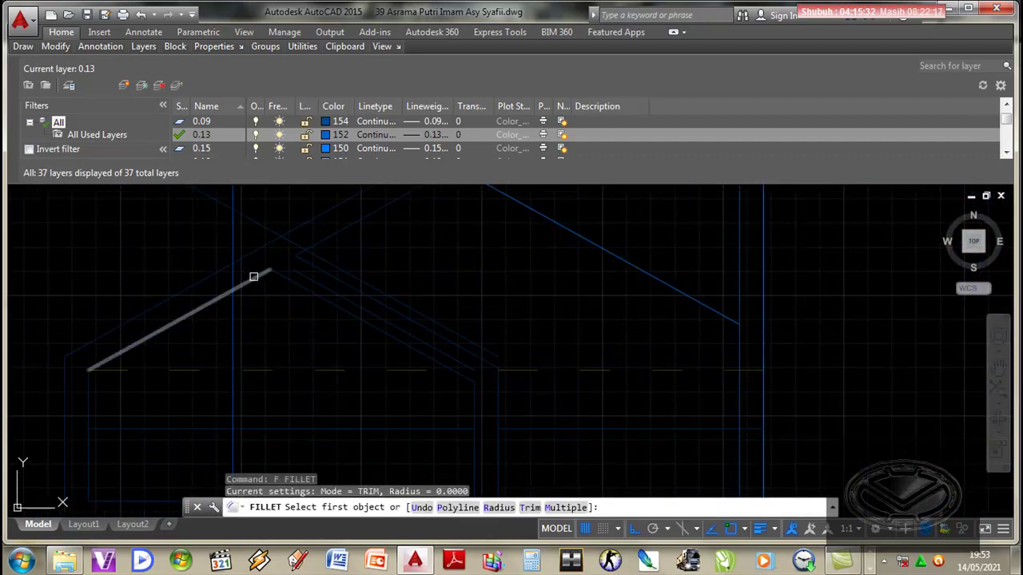
left_click(253, 276)
left_click(315, 283)
key("Return")
left_click(345, 273)
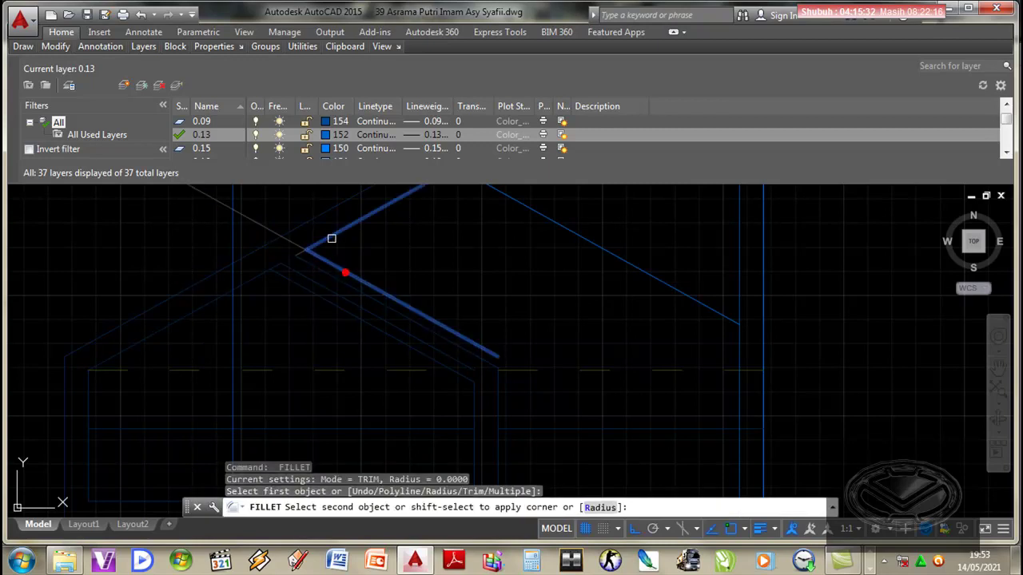
left_click(332, 238)
key("Return")
middle_click_drag(482, 411, 491, 358)
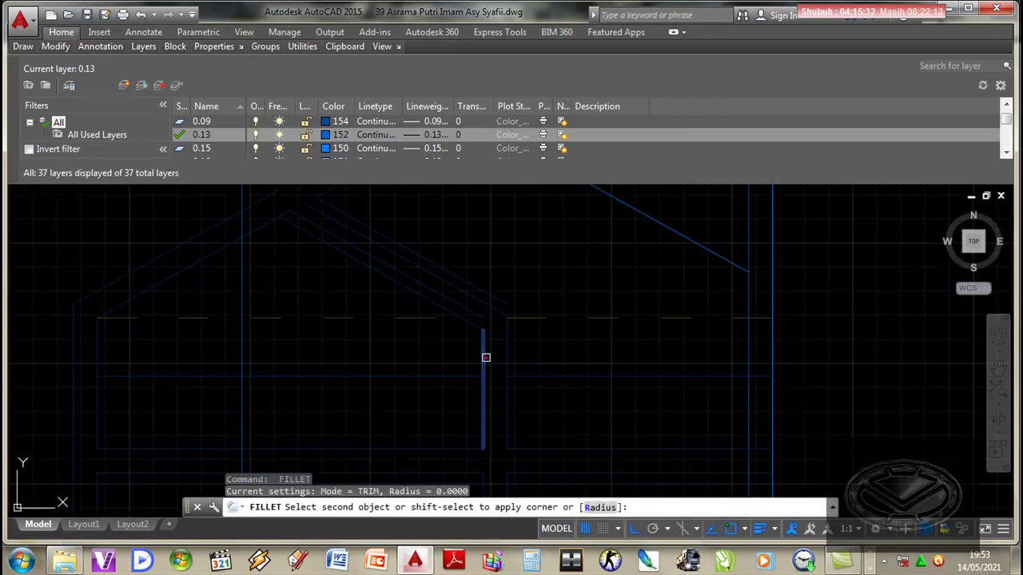
left_click(483, 328)
key("Return")
left_click(507, 345)
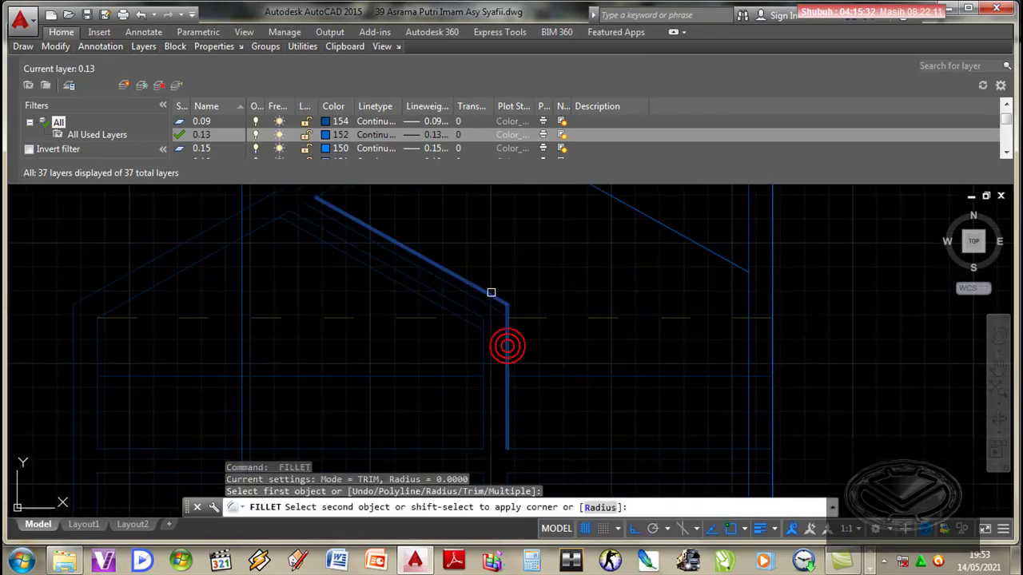
left_click(491, 293)
Step: Erase the two leftover parallel diagonal lines
left_click(480, 296)
left_click(427, 298)
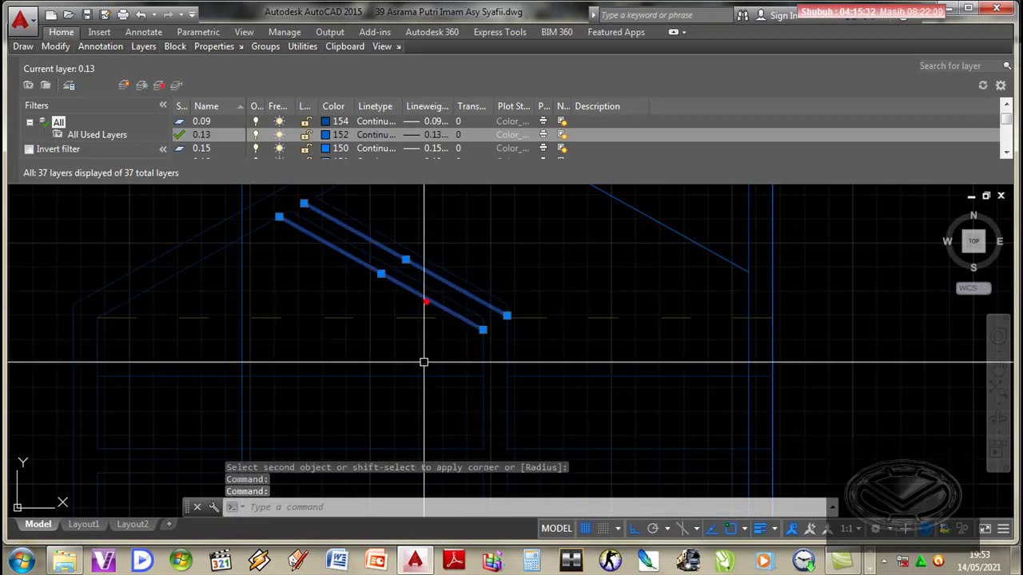
key("Delete")
scroll(458, 365, "down", 1)
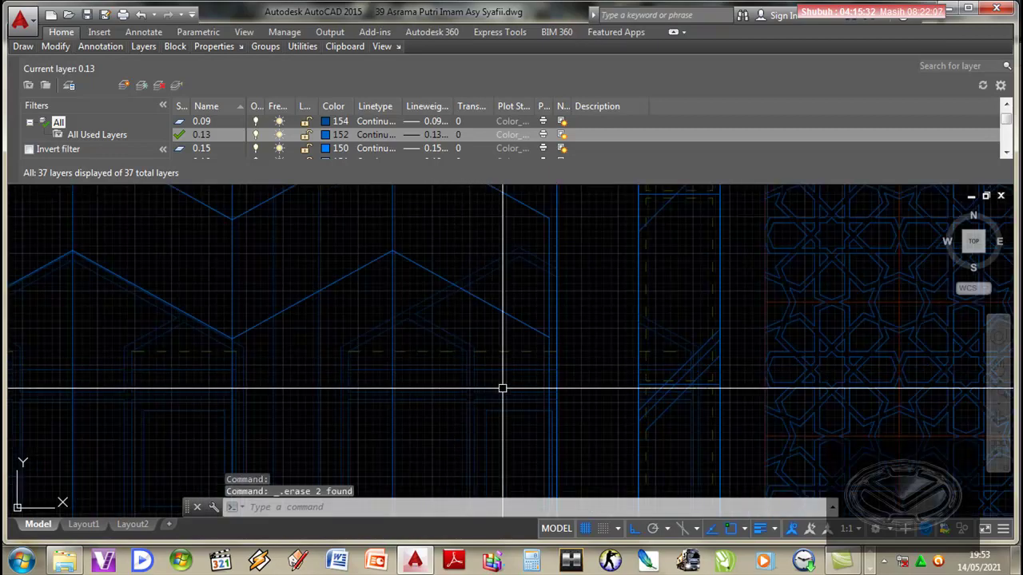
scroll(502, 391, "down", 1)
scroll(502, 383, "down", 2)
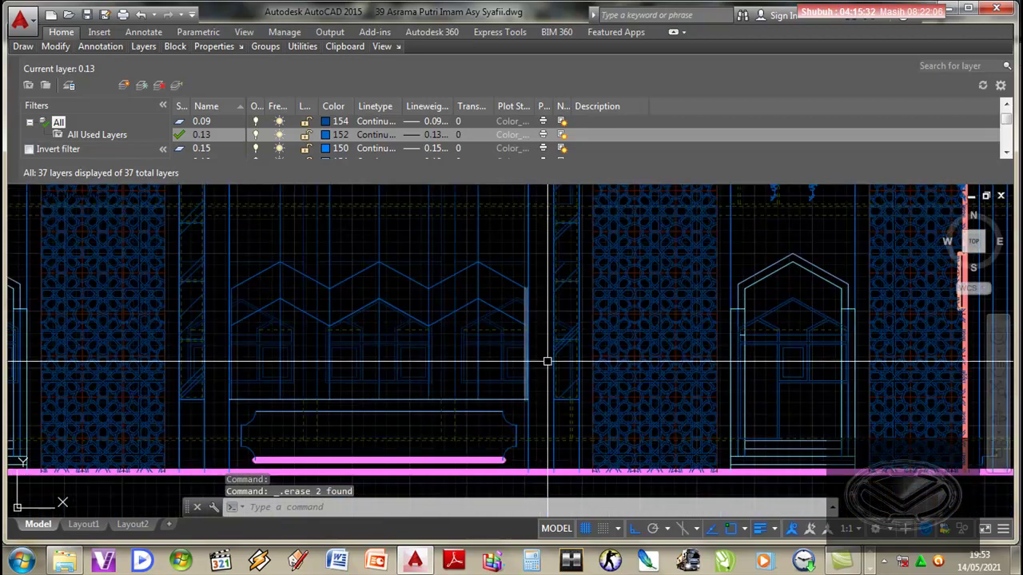
middle_click_drag(555, 393, 555, 418)
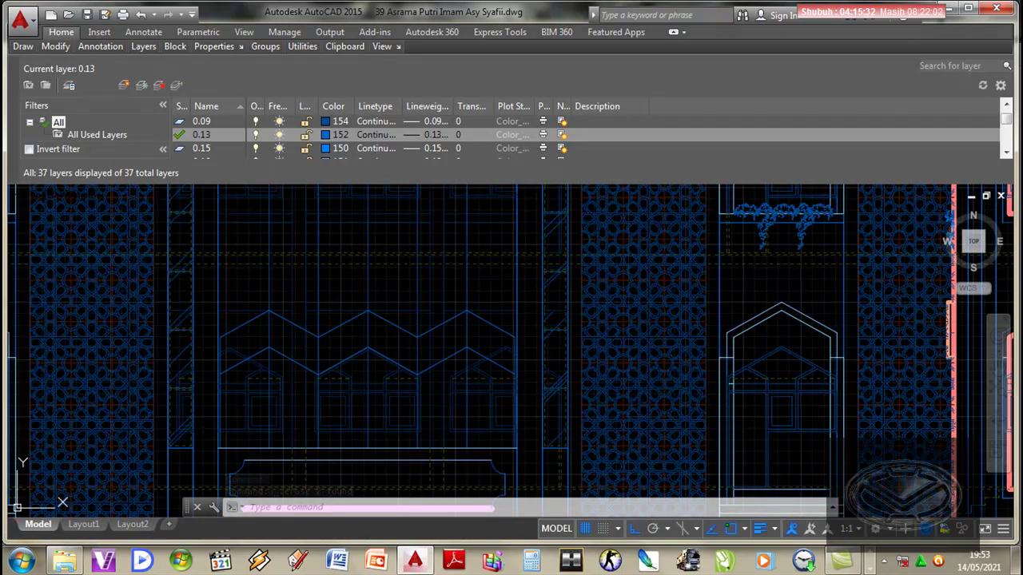
Step: Start MIRROR and select the next gable's two roof slope lines
scroll(506, 359, "up", 1)
scroll(484, 288, "up", 3)
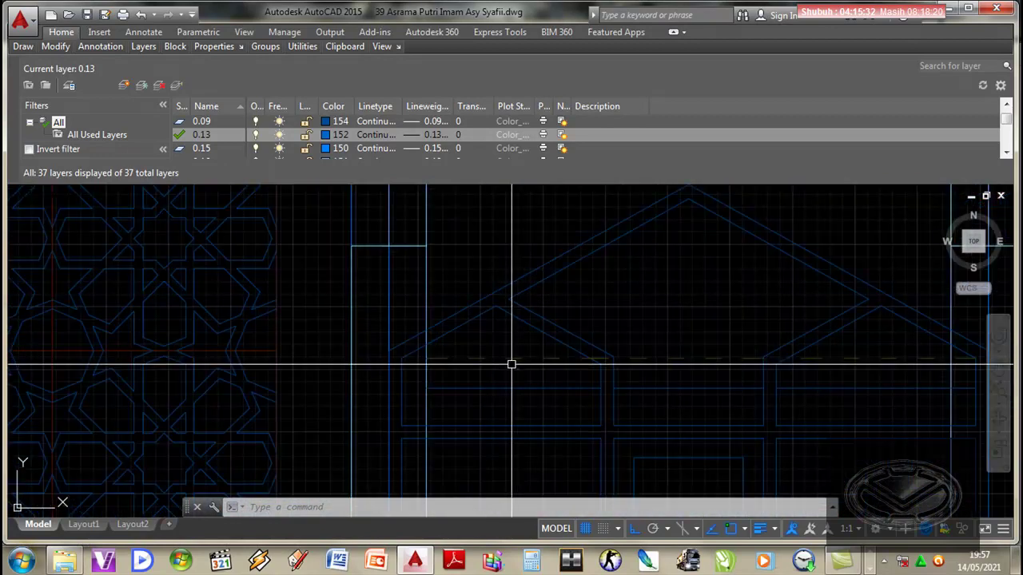
type("MI")
key("Return")
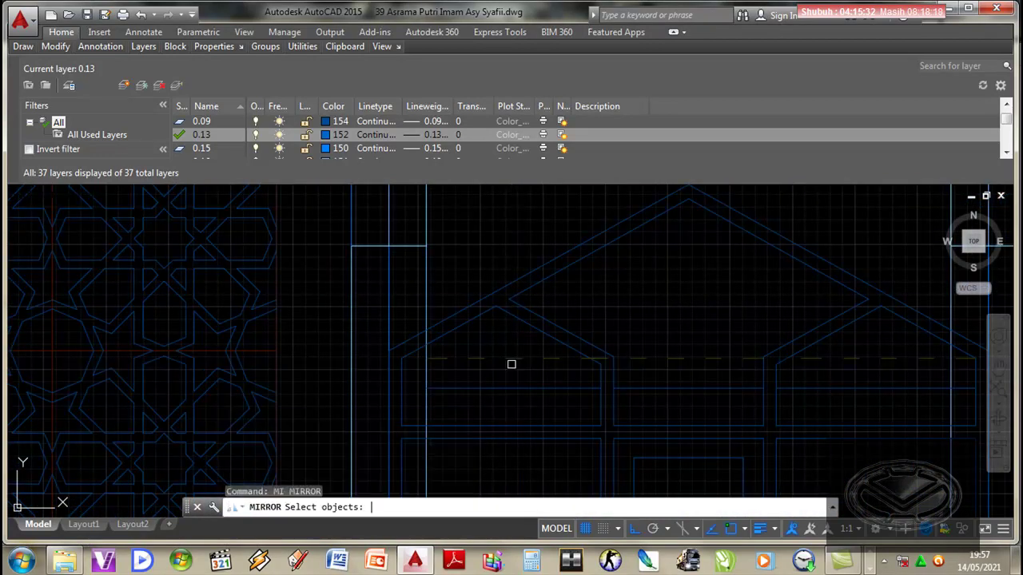
scroll(519, 323, "up", 3)
scroll(484, 321, "down", 3)
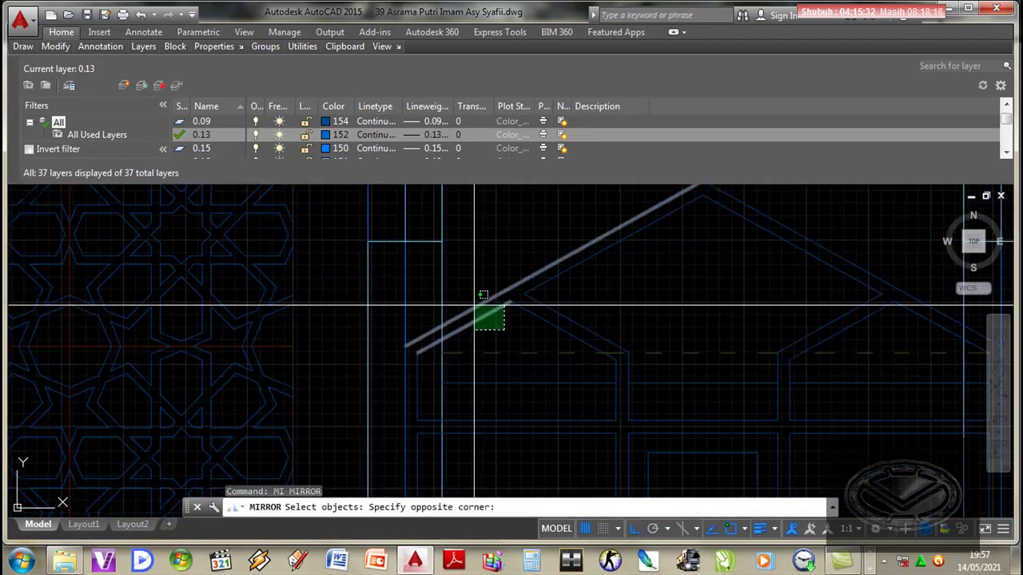
left_click(475, 304)
middle_click_drag(475, 304, 501, 304)
scroll(518, 337, "down", 3)
middle_click_drag(532, 338, 529, 309)
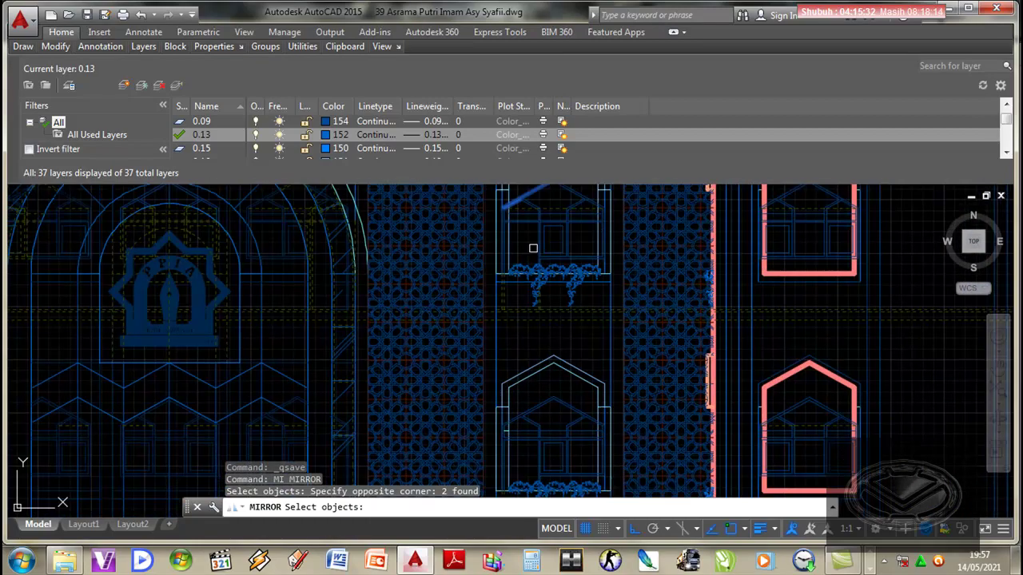
scroll(513, 333, "up", 5)
scroll(495, 359, "up", 2)
Step: Add four more roof slope lines to the mirror selection
left_click(472, 397)
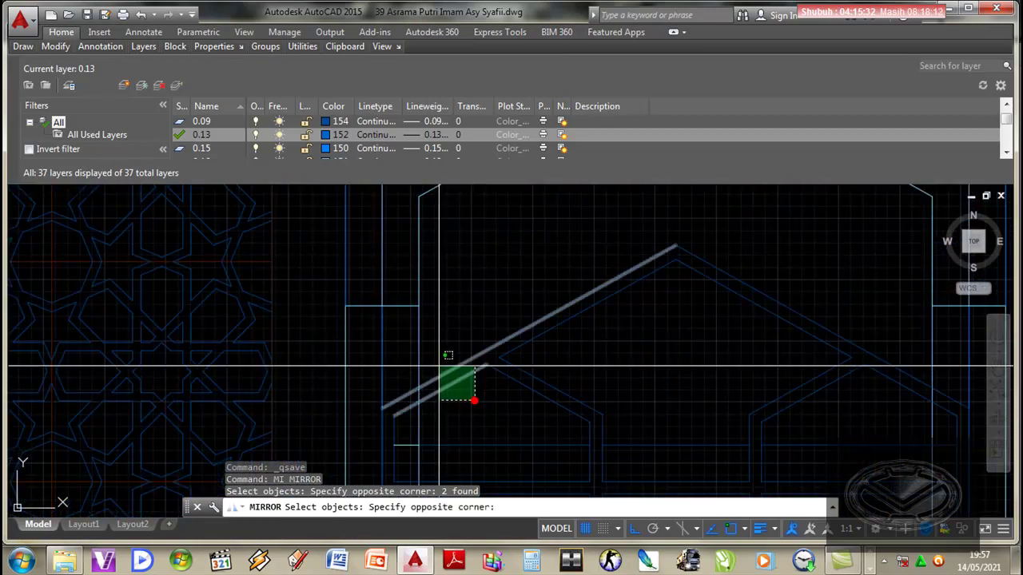
left_click(439, 365)
scroll(439, 366, "down", 3)
scroll(527, 364, "down", 3)
middle_click_drag(528, 355, 539, 363)
scroll(480, 344, "up", 2)
scroll(427, 321, "up", 4)
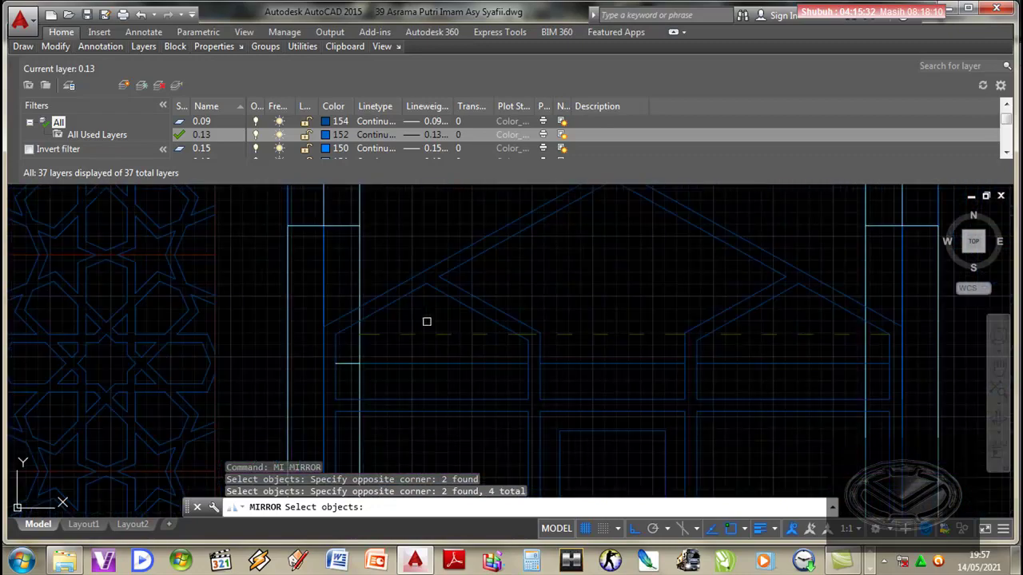
left_click(409, 308)
left_click(379, 280)
scroll(379, 280, "down", 3)
scroll(456, 335, "up", 3)
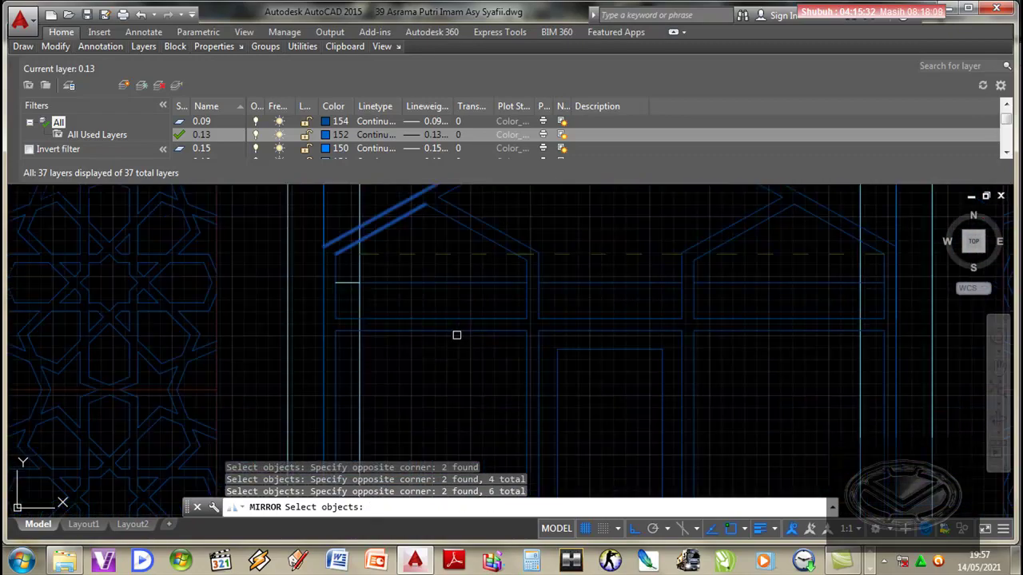
Step: Mirror the selected slope lines about a vertical axis, keeping the originals
left_click(430, 332)
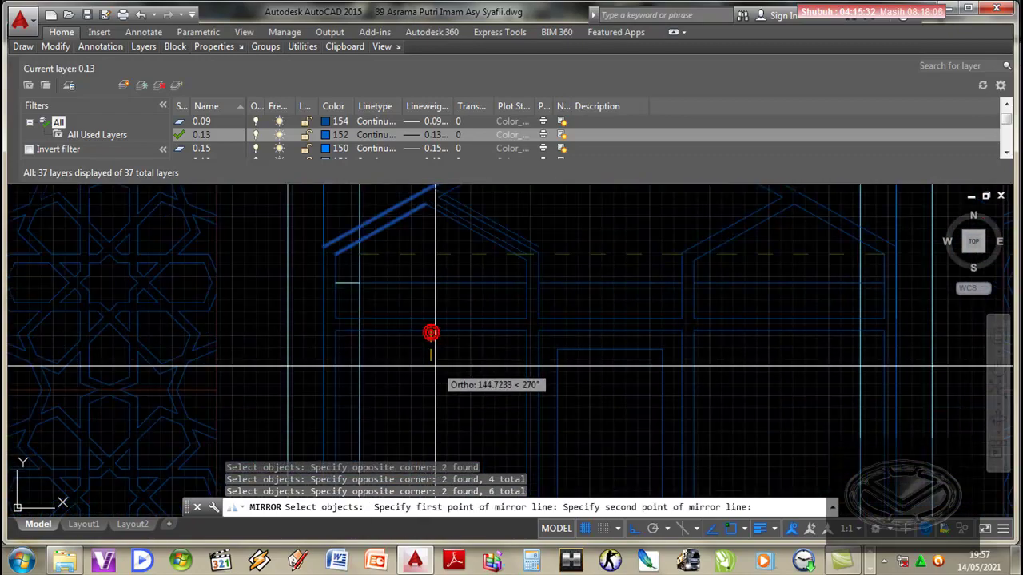
left_click(432, 365)
key("Return")
scroll(455, 343, "down", 3)
scroll(452, 374, "up", 3)
scroll(452, 374, "up", 3)
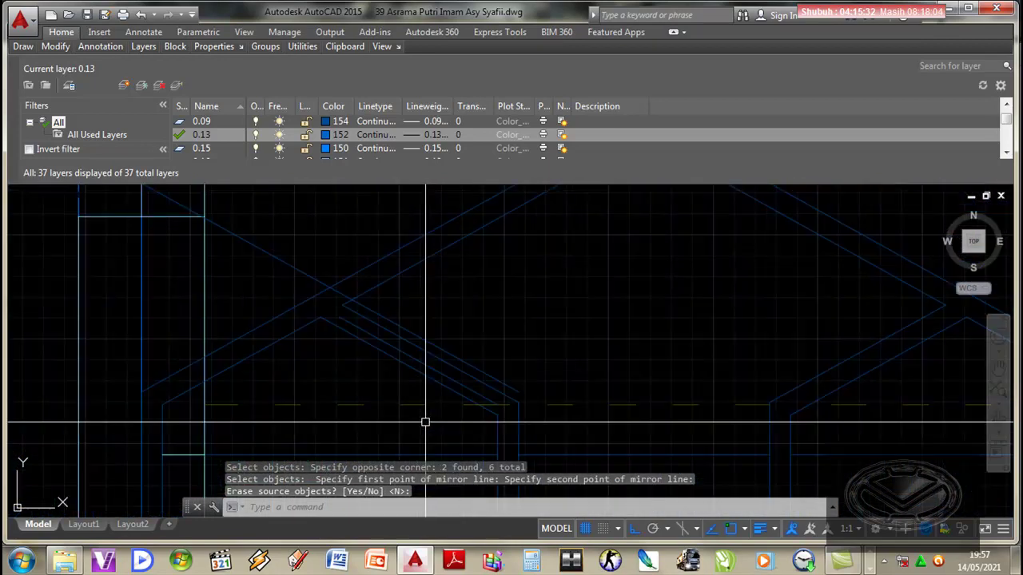
scroll(424, 381, "up", 2)
scroll(439, 360, "up", 1)
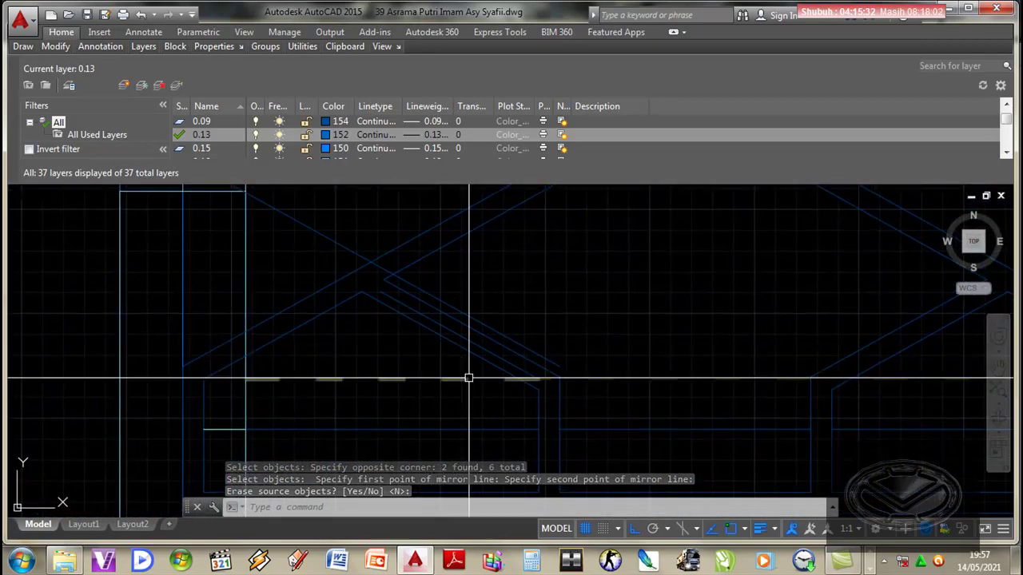
key("Return")
Step: Zero-radius fillet the roof diagonals to the vertical edges and trim the inner diagonal
type("f")
key("Return")
left_click(541, 408)
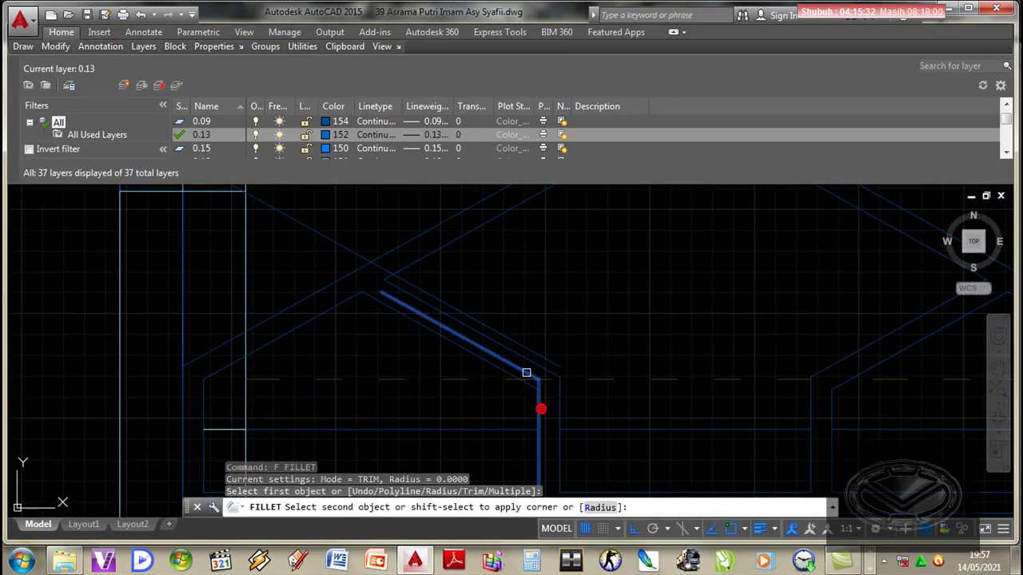
left_click(525, 372)
key("Return")
left_click(557, 405)
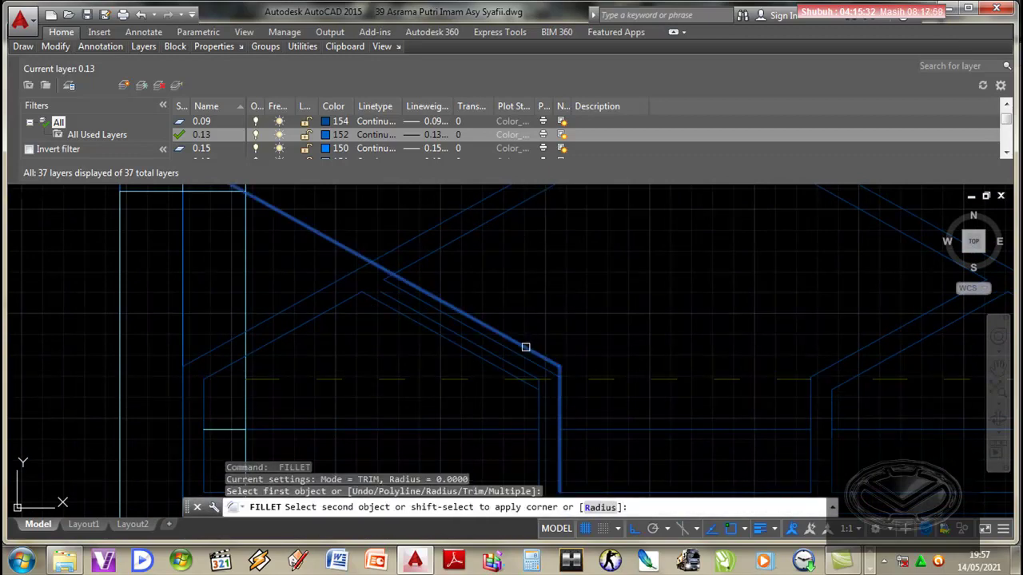
left_click(525, 348)
key("Return")
left_click(425, 292)
left_click(422, 256)
key("Return")
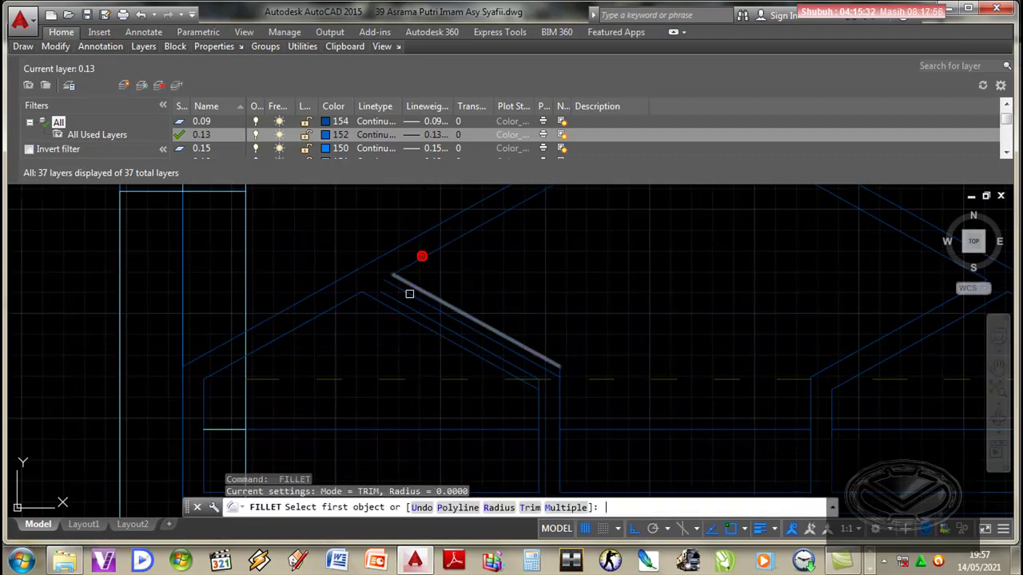
key("Escape")
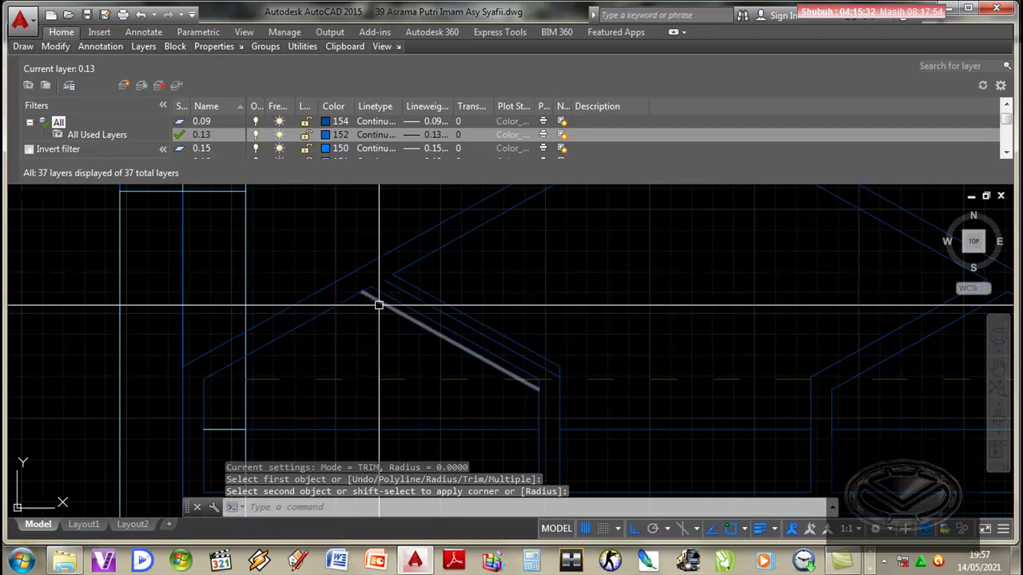
Step: Delete the two leftover parallel roof lines
left_click(411, 292)
key("Delete")
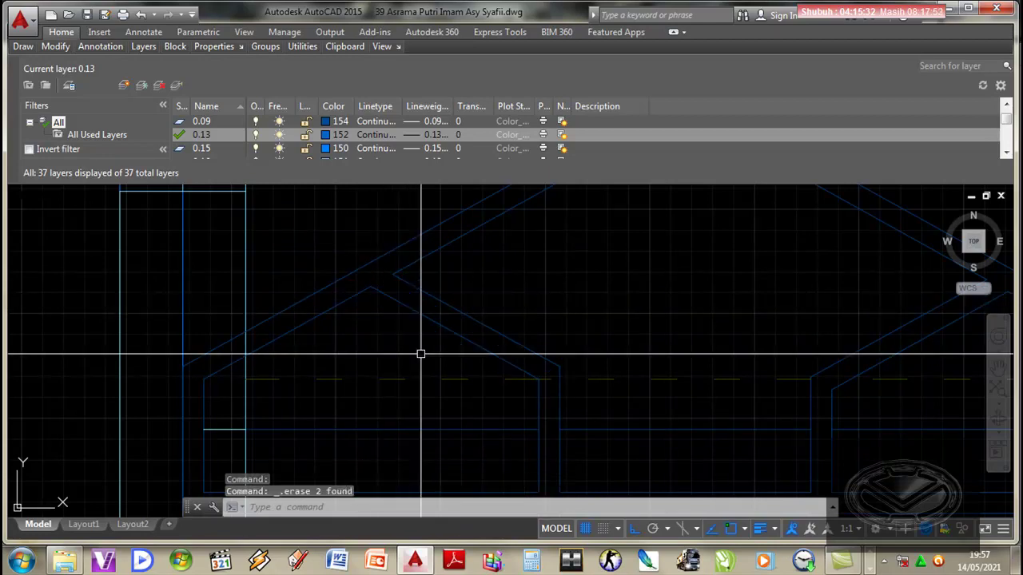
scroll(441, 343, "down", 4)
scroll(460, 337, "down", 3)
scroll(458, 360, "up", 1)
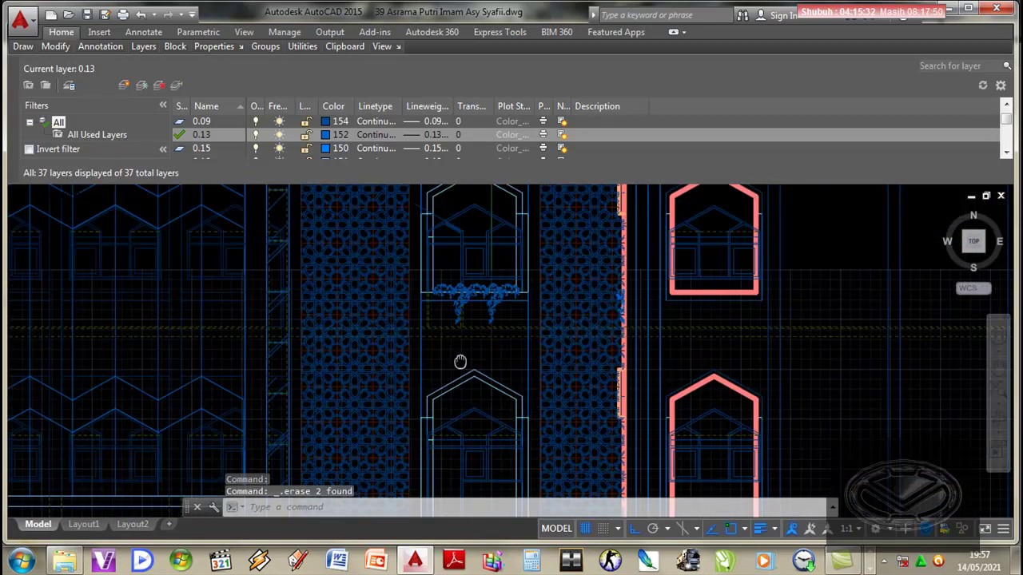
scroll(446, 324, "up", 4)
scroll(446, 324, "up", 3)
middle_click_drag(440, 331, 453, 376)
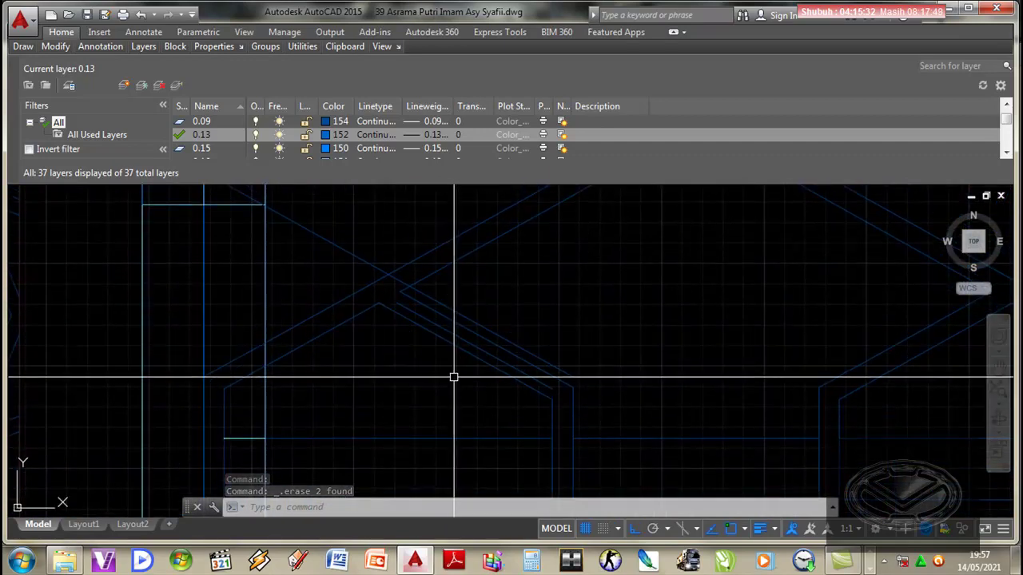
Step: Fillet the next gable's vertical edges to its roof diagonals and join the slopes at the apex
type("f")
key("Return")
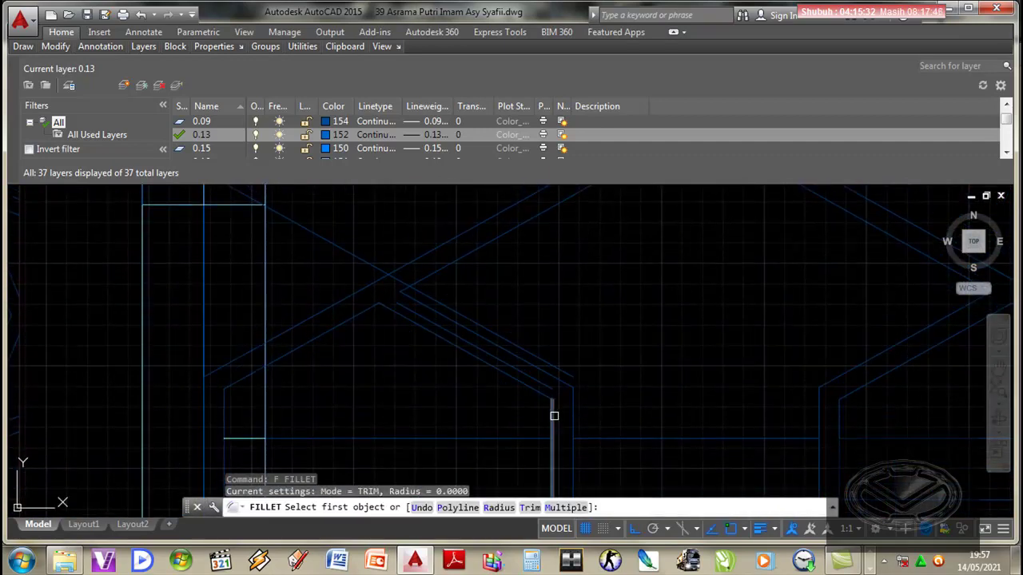
left_click(554, 415)
left_click(534, 379)
key("Return")
left_click(574, 410)
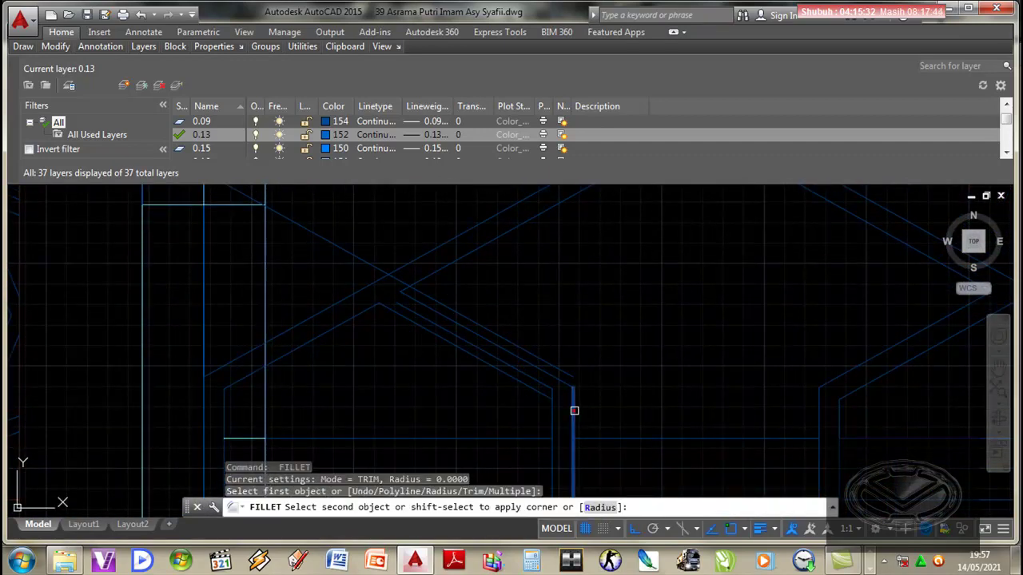
left_click(556, 366)
key("Return")
left_click(456, 313)
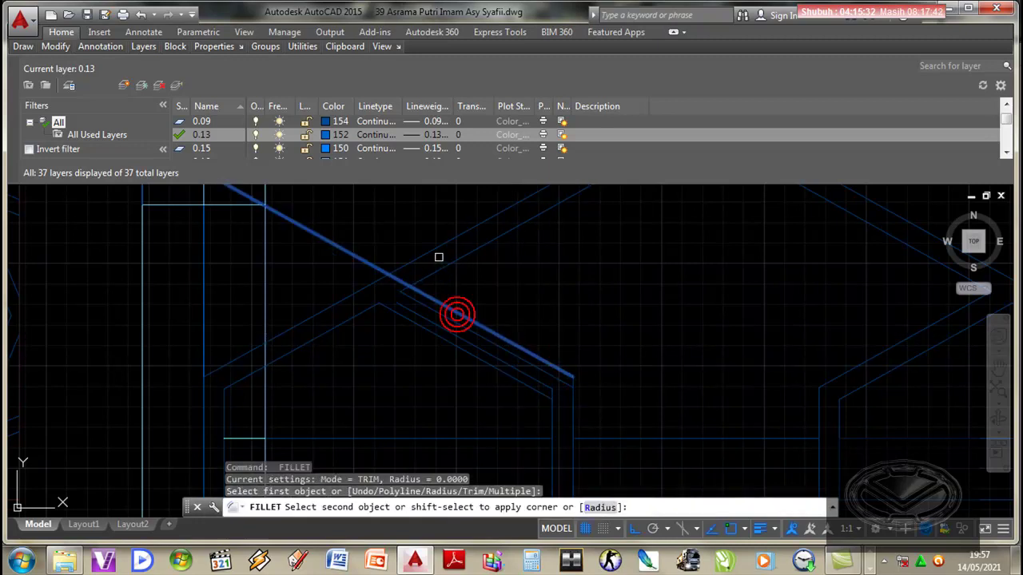
left_click(443, 265)
key("Return")
left_click(412, 310)
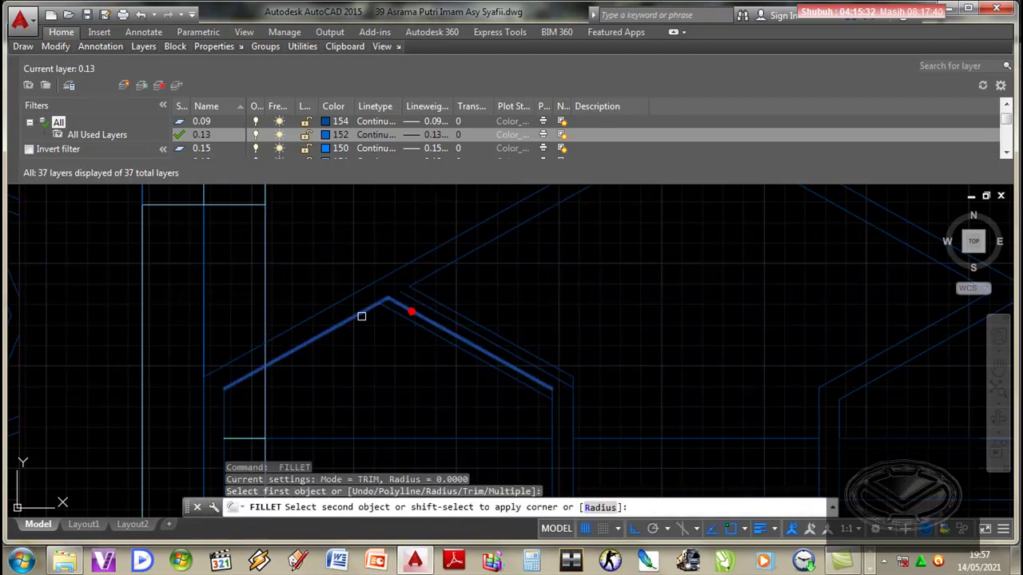
left_click(361, 314)
Step: Delete that gable's two leftover parallel diagonals
left_click(403, 318)
left_click(425, 308)
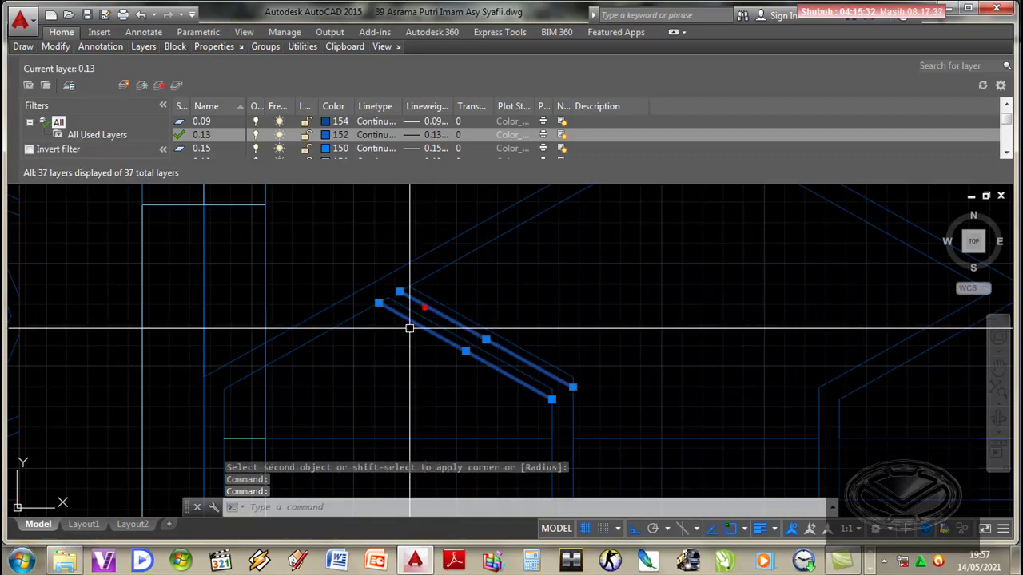
key("Delete")
scroll(443, 360, "down", 5)
scroll(463, 320, "up", 2)
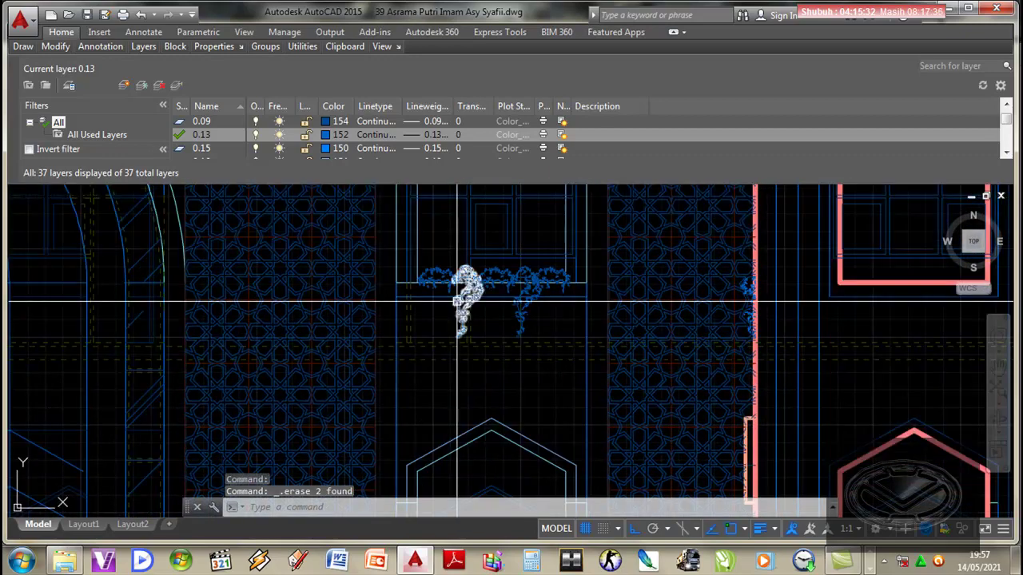
scroll(456, 421, "down", 2)
scroll(456, 421, "up", 5)
scroll(448, 298, "down", 1)
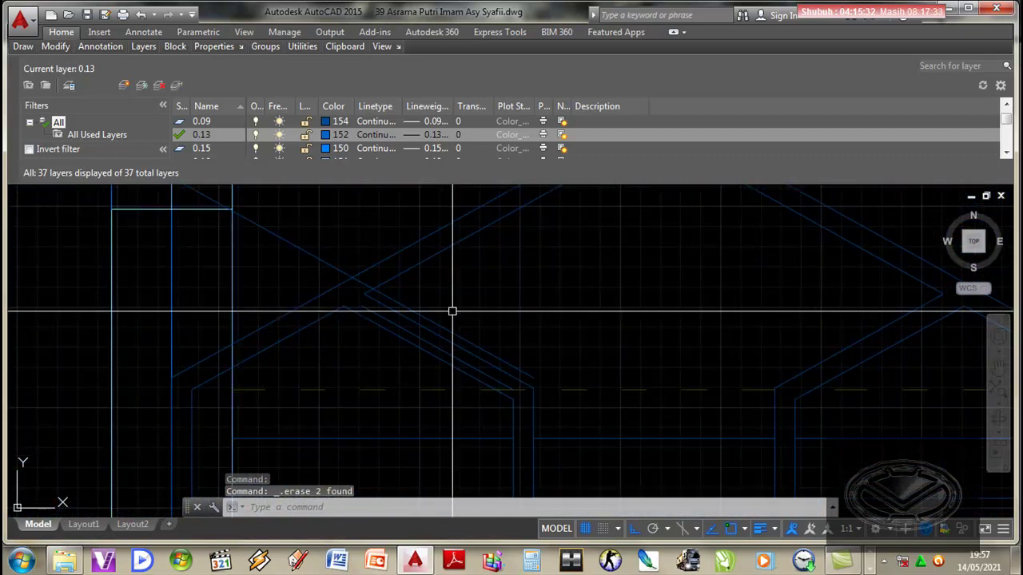
Step: Close the last gable's four corners with zero-radius fillets
type("f")
key("Return")
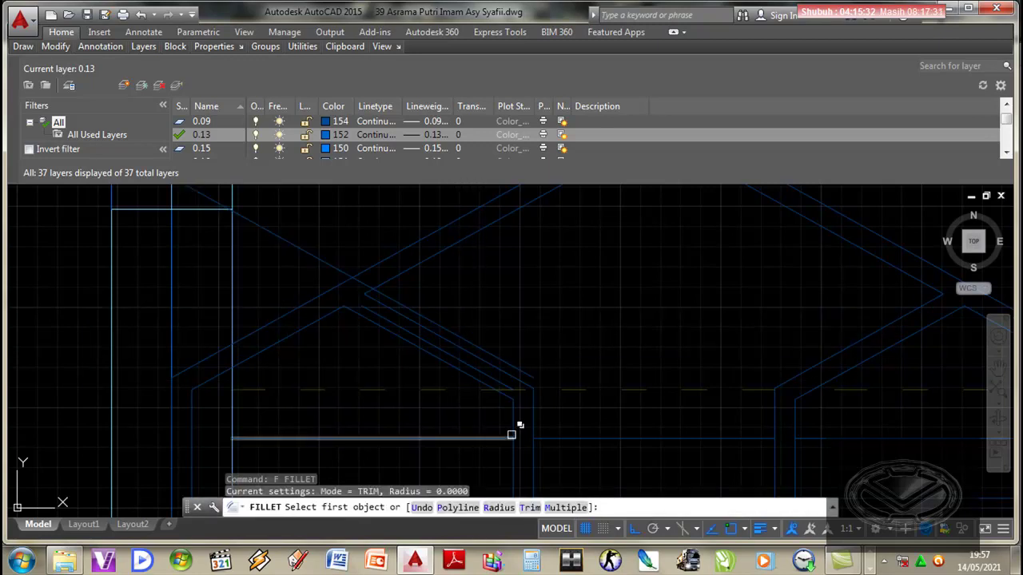
left_click(512, 422)
left_click(485, 374)
key("Return")
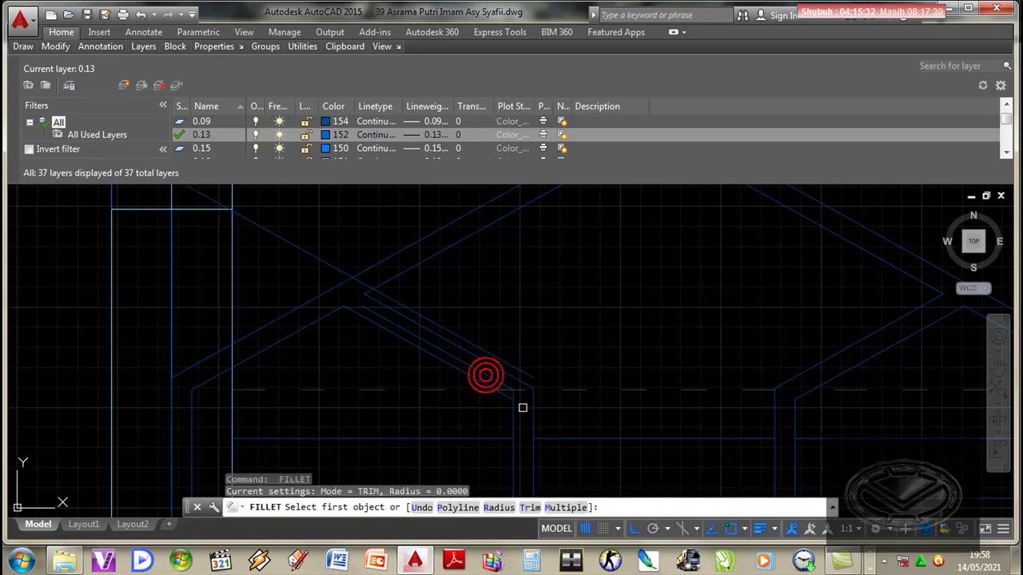
left_click(531, 408)
left_click(515, 362)
key("Return")
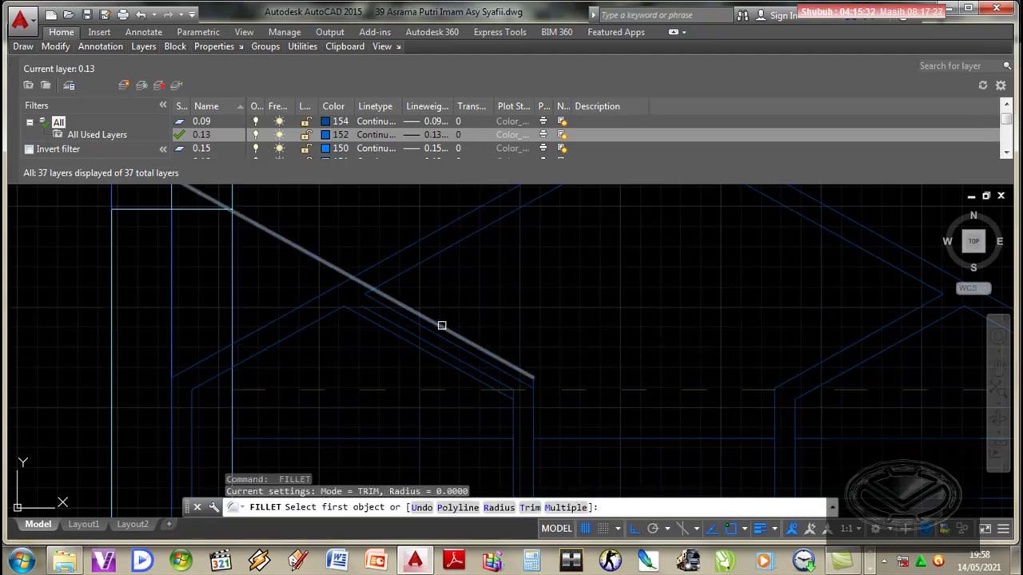
left_click(440, 326)
left_click(416, 255)
key("Return")
left_click(366, 311)
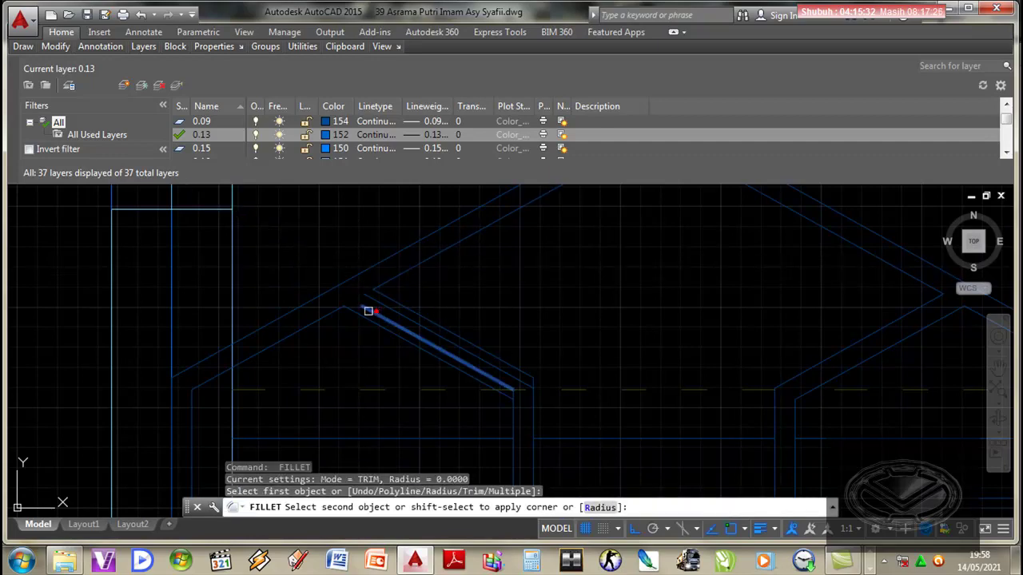
left_click(338, 310)
Step: Remove the final pair of leftover parallel diagonal lines
left_click(361, 314)
left_click(384, 306)
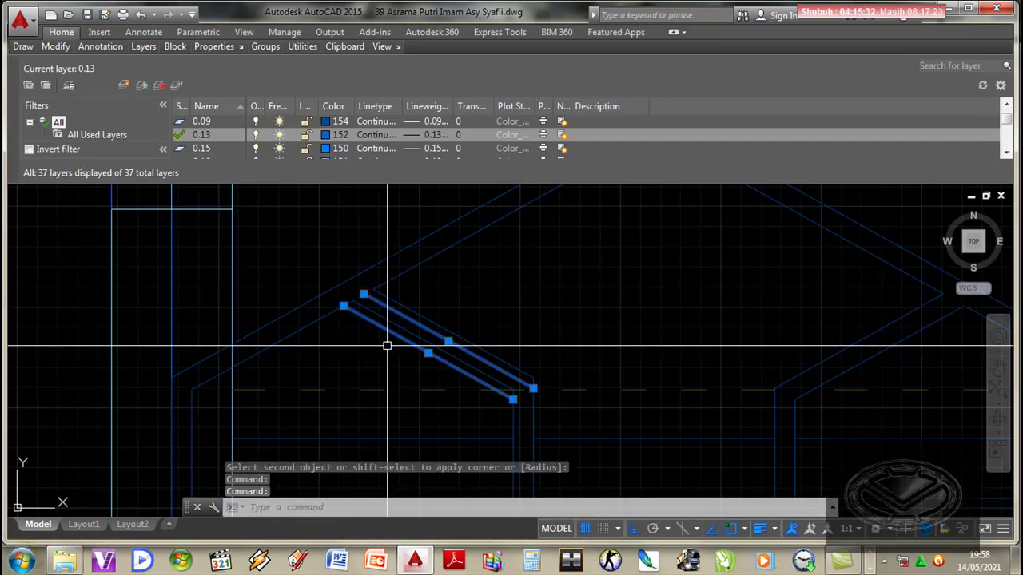
key("Delete")
scroll(410, 309, "down", 3)
Step: Start MI and select the refined gable lines and the two roof-slope lines
middle_click_drag(480, 342, 450, 355)
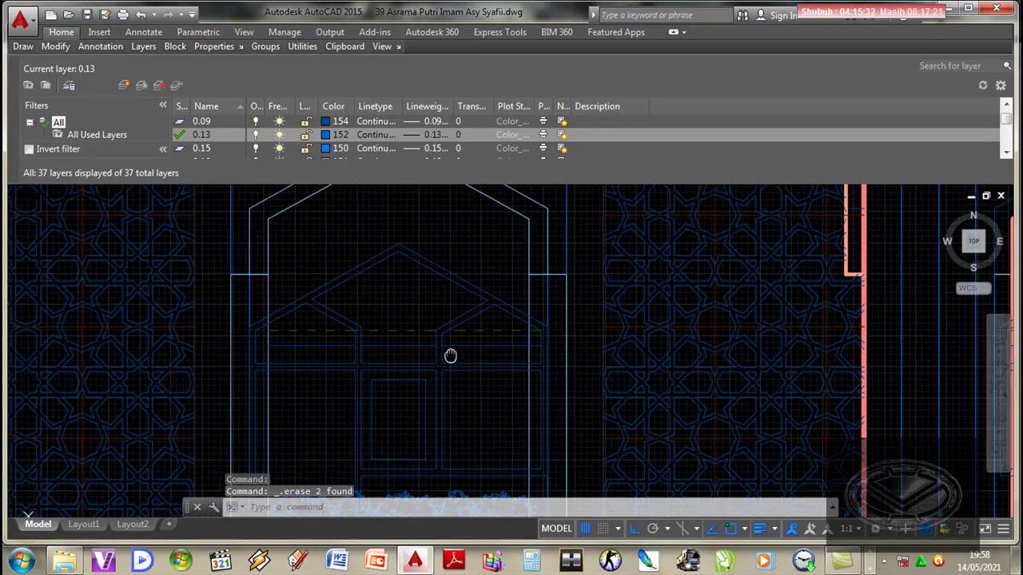
type("mi")
key("Return")
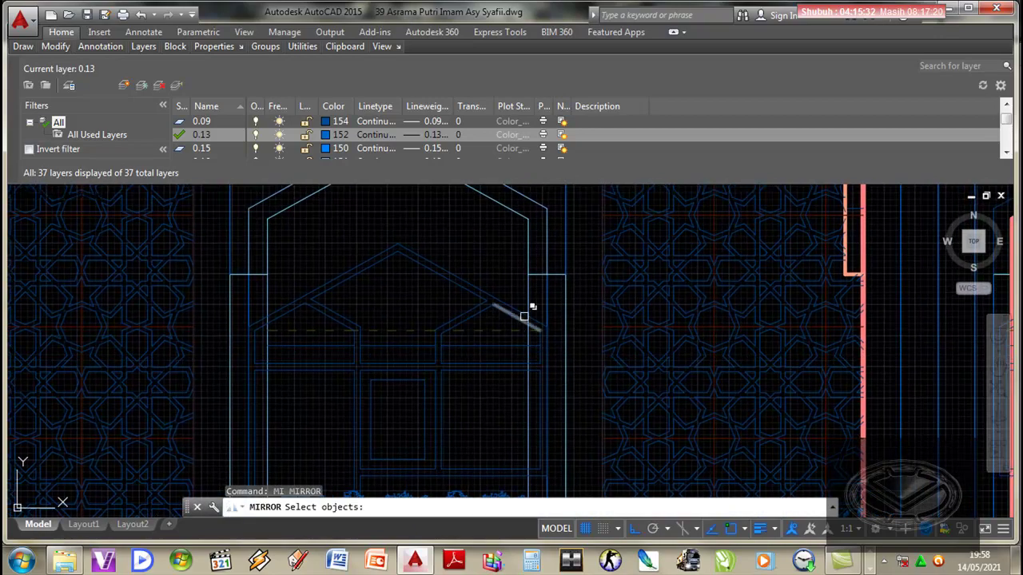
scroll(523, 317, "up", 5)
left_click(480, 325)
scroll(484, 329, "down", 5)
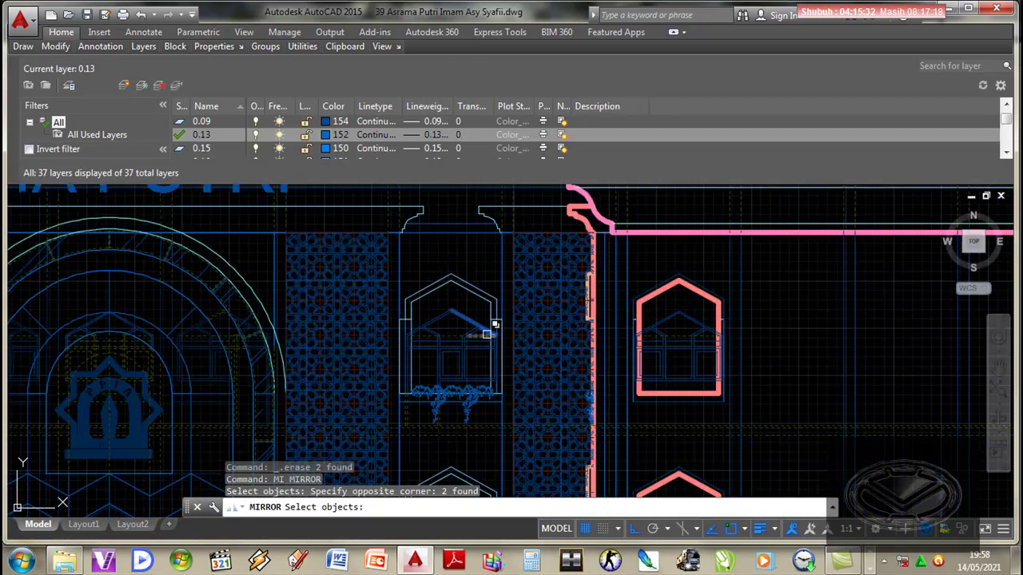
scroll(487, 352, "up", 3)
scroll(450, 313, "up", 3)
scroll(450, 308, "up", 3)
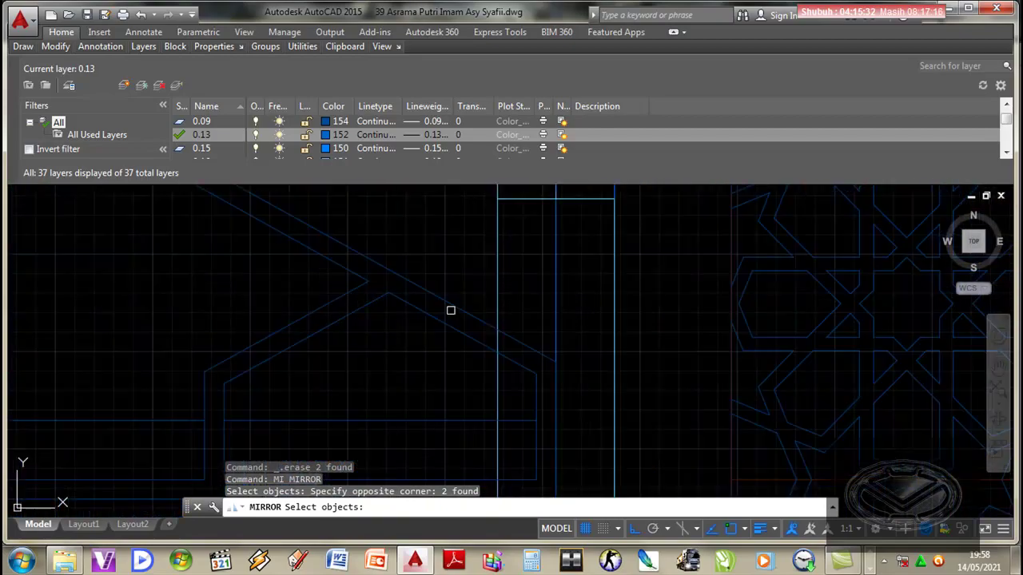
left_click(450, 356)
left_click(434, 279)
scroll(429, 269, "down", 5)
scroll(457, 354, "down", 2)
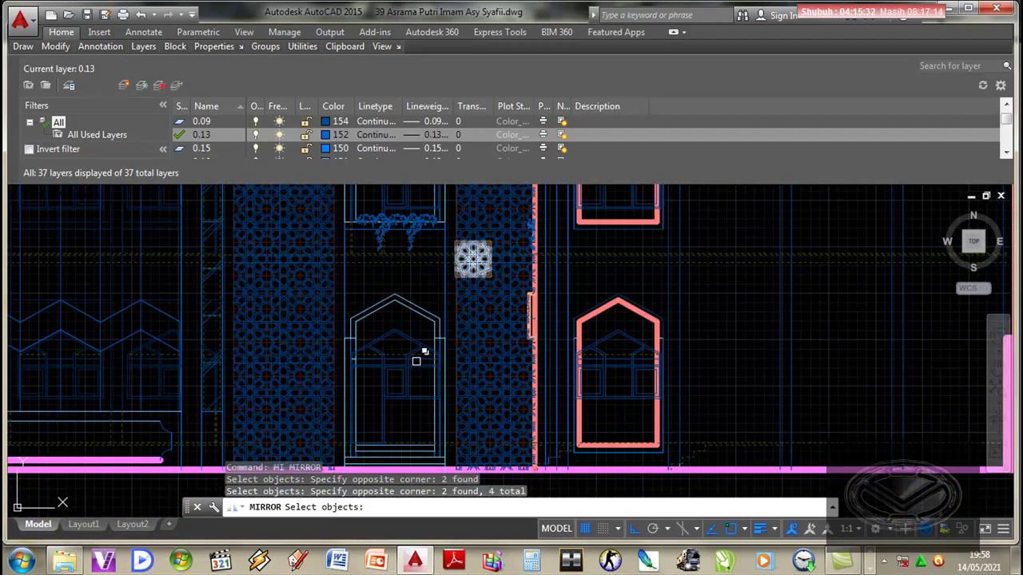
scroll(502, 357, "up", 5)
left_click(527, 363)
left_click(503, 286)
scroll(502, 285, "down", 4)
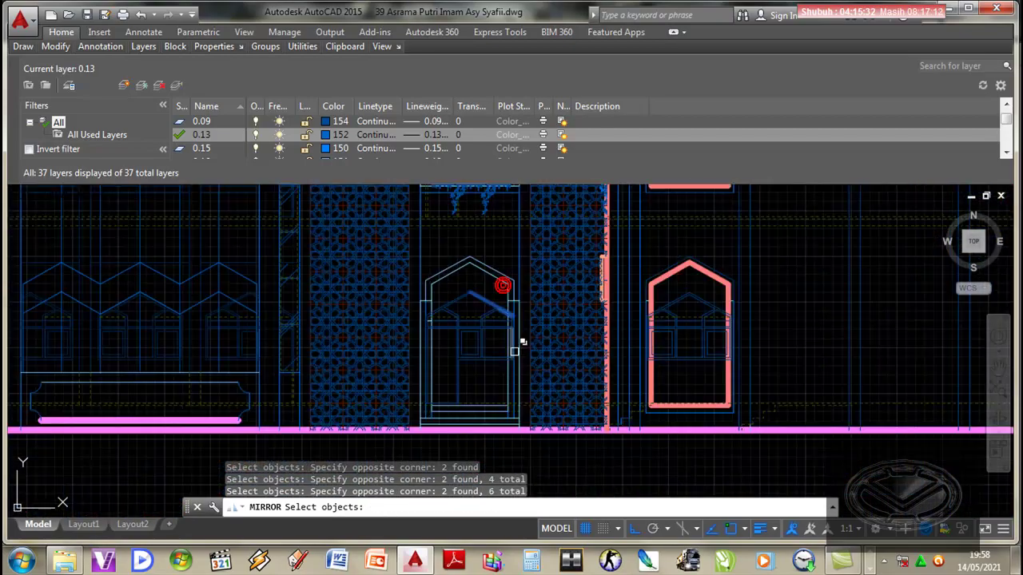
scroll(511, 350, "up", 2)
scroll(502, 347, "up", 2)
key("Return")
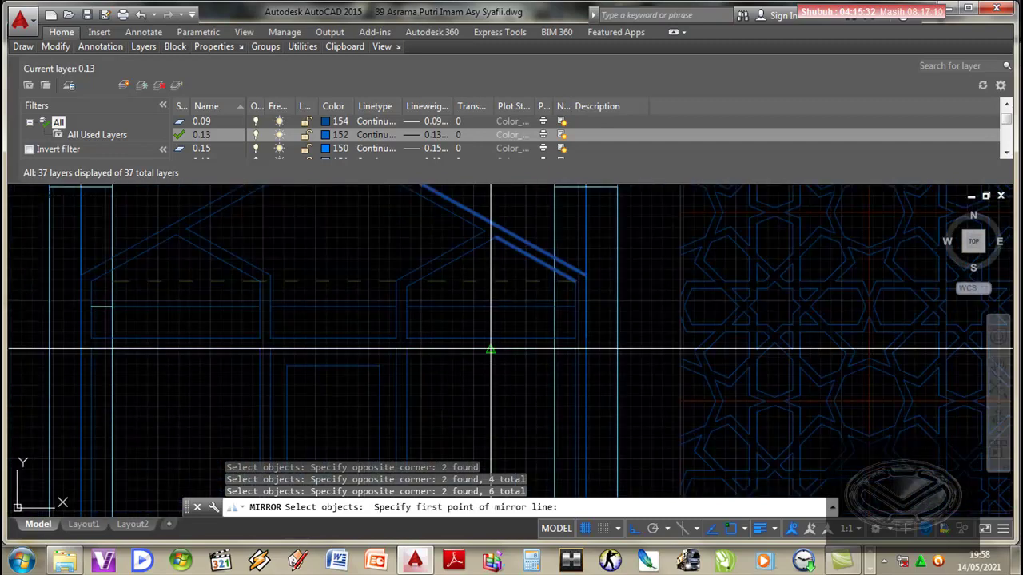
Step: Mirror them about the vertical axis through the gable peak, keeping the originals
left_click(491, 349)
left_click(490, 392)
scroll(482, 296, "up", 2)
scroll(498, 318, "up", 2)
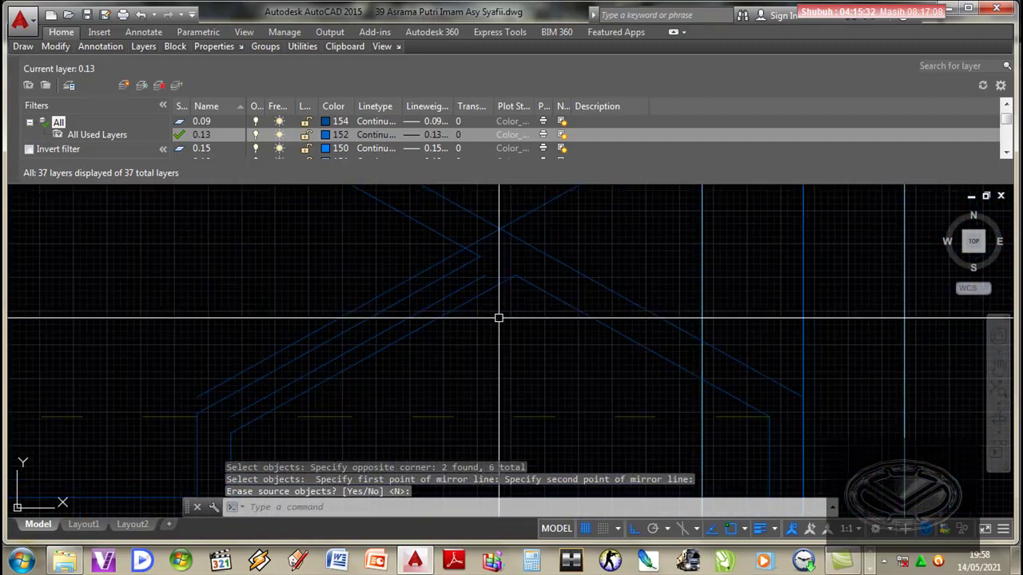
key("Return")
Step: Fillet the roof lines at the peak and one roof-to-wall corner into sharp corners
type("f")
key("Return")
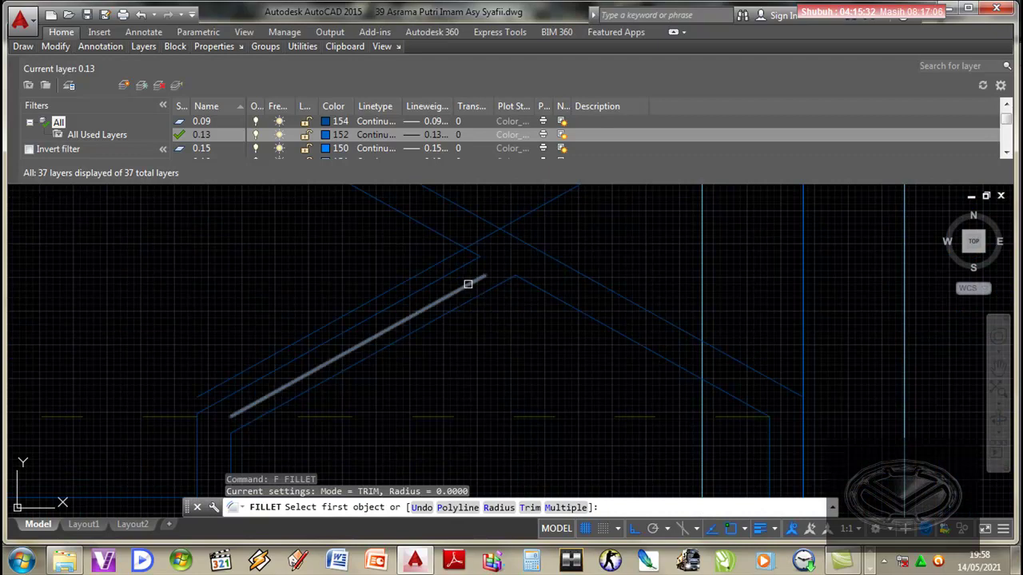
left_click(467, 283)
left_click(535, 290)
key("Return")
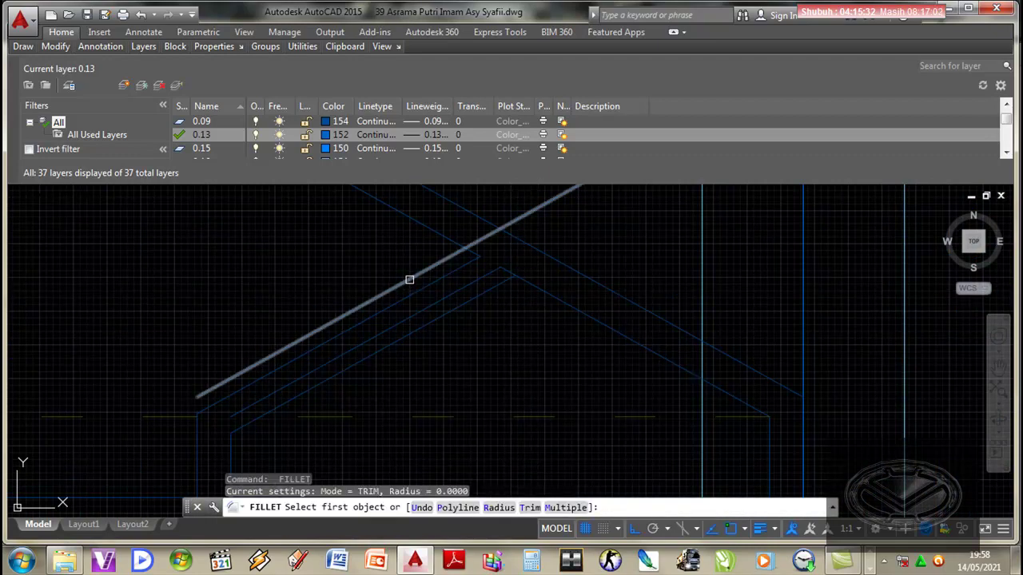
left_click(409, 280)
left_click(424, 229)
scroll(415, 280, "down", 3)
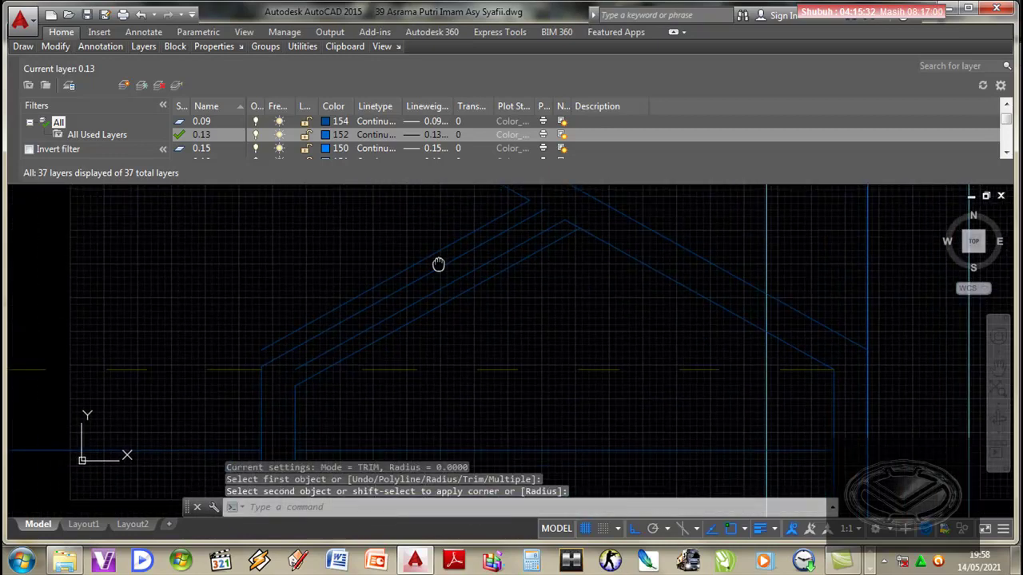
Step: Fillet the inner and outer wall lines to their roof lines
key("Return")
left_click(309, 402)
scroll(309, 402, "up", 3)
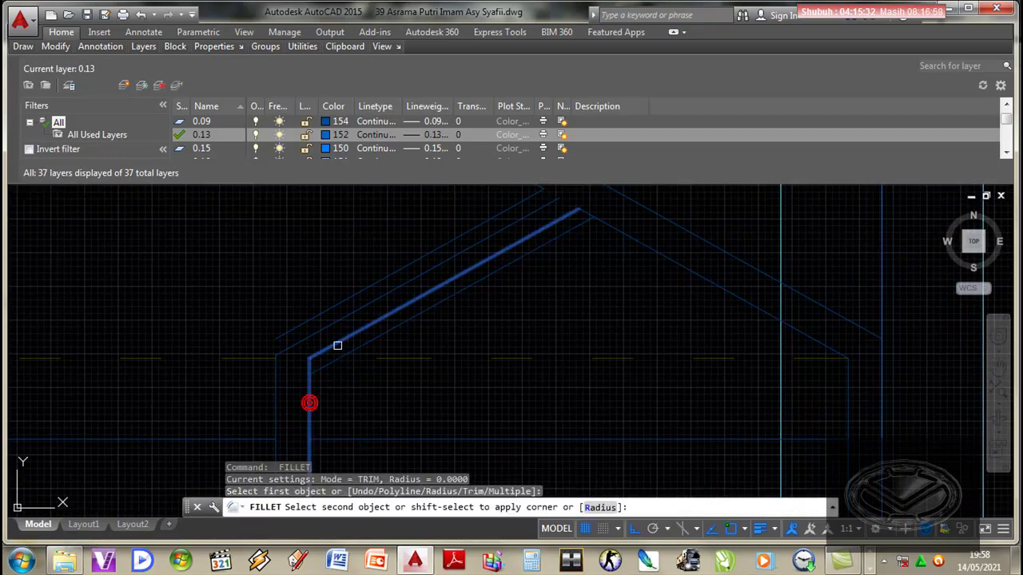
left_click(338, 343)
scroll(279, 411, "down", 3)
key("Return")
left_click(278, 411)
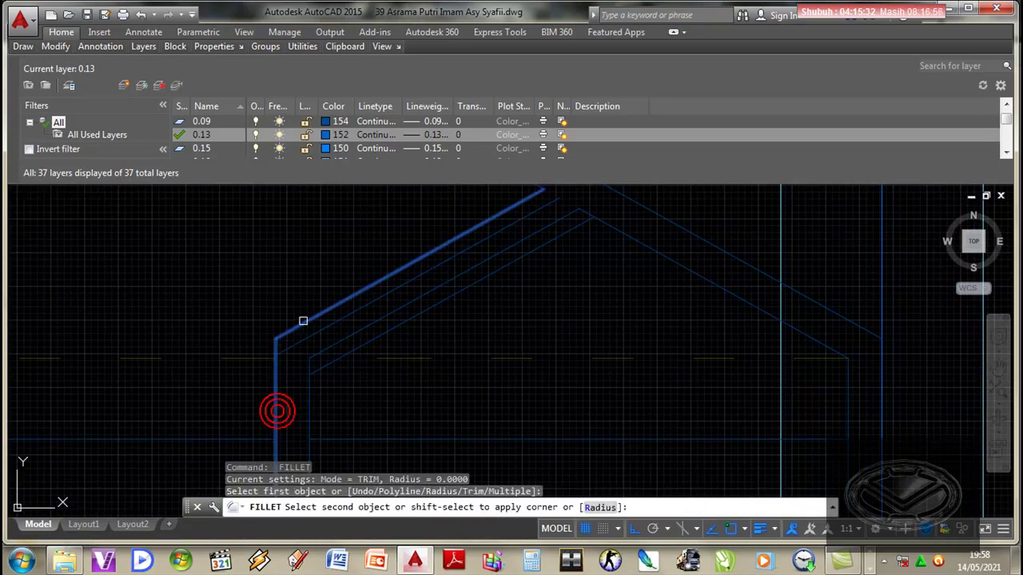
left_click(303, 321)
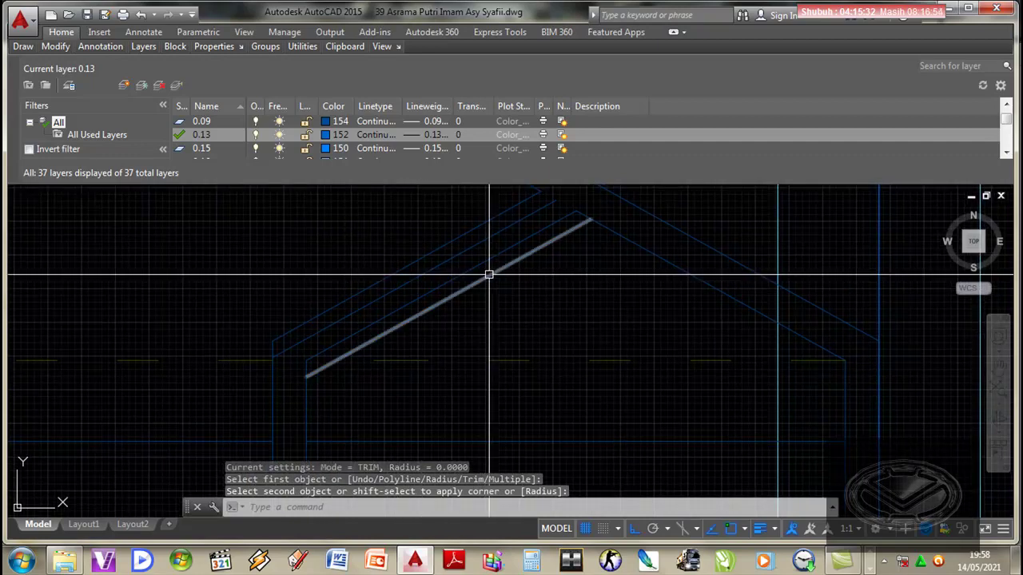
Step: Erase the two leftover roof lines, undoing a wrong deletion and reselecting the correct pair
left_click(489, 275)
left_click(467, 230)
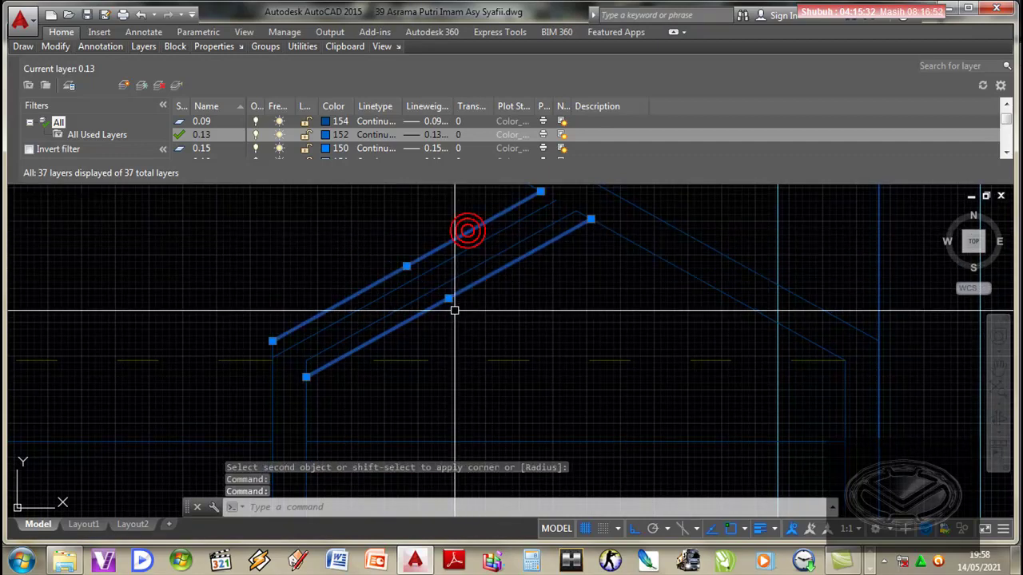
key("Delete")
scroll(487, 335, "down", 3)
scroll(507, 315, "up", 2)
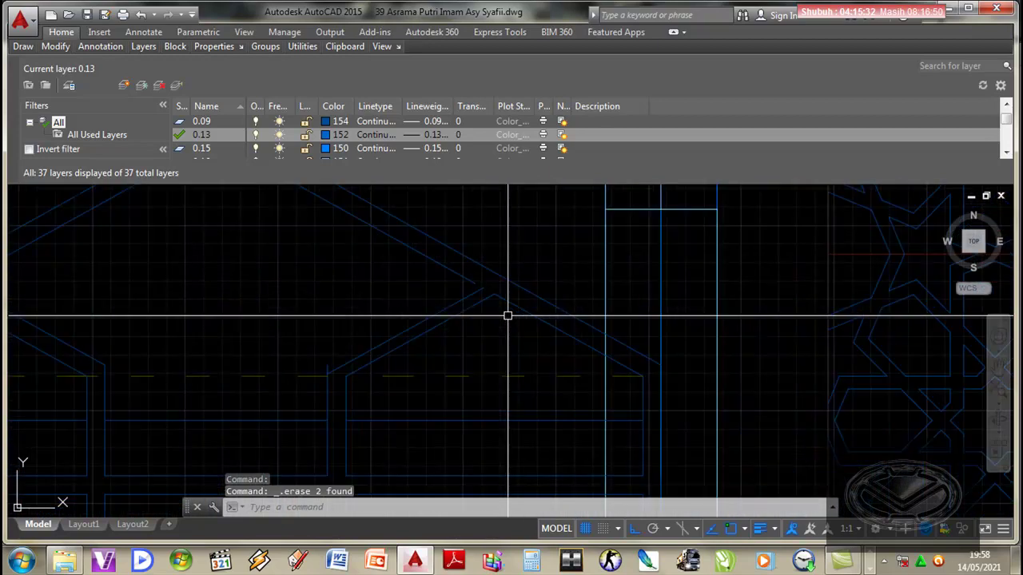
key("ctrl+z")
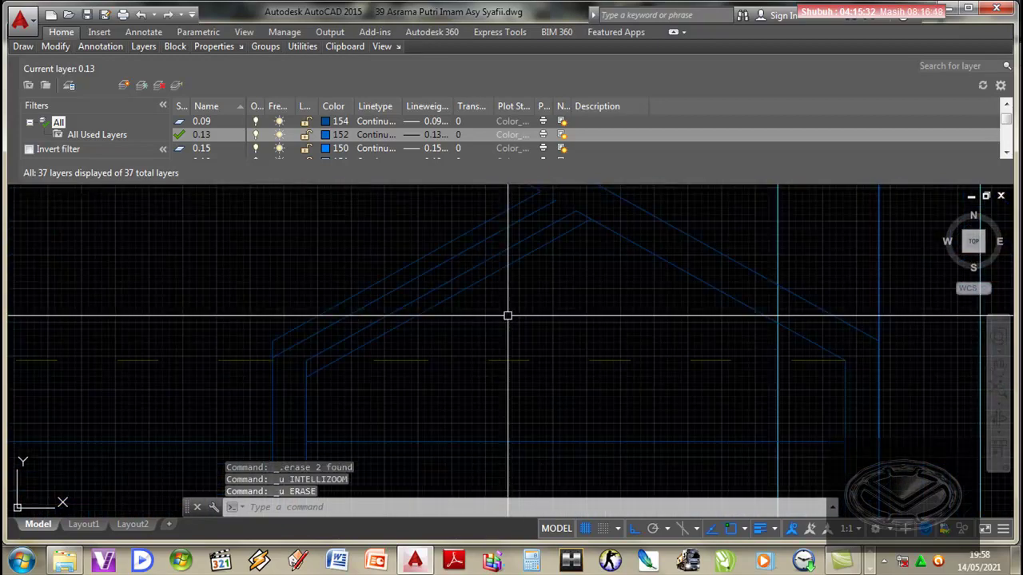
left_click(466, 293)
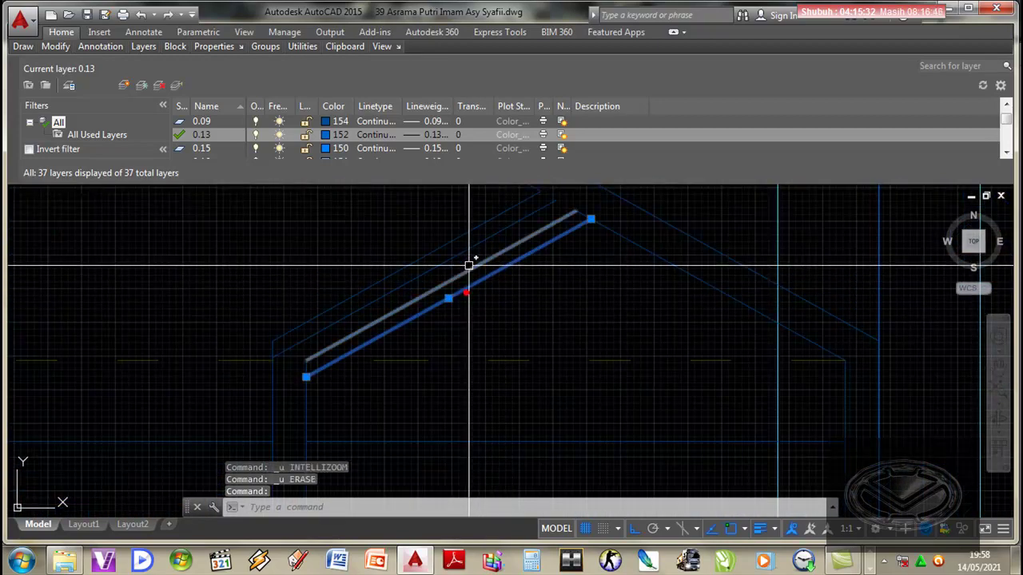
left_click(470, 262)
key("Delete")
scroll(521, 352, "down", 2)
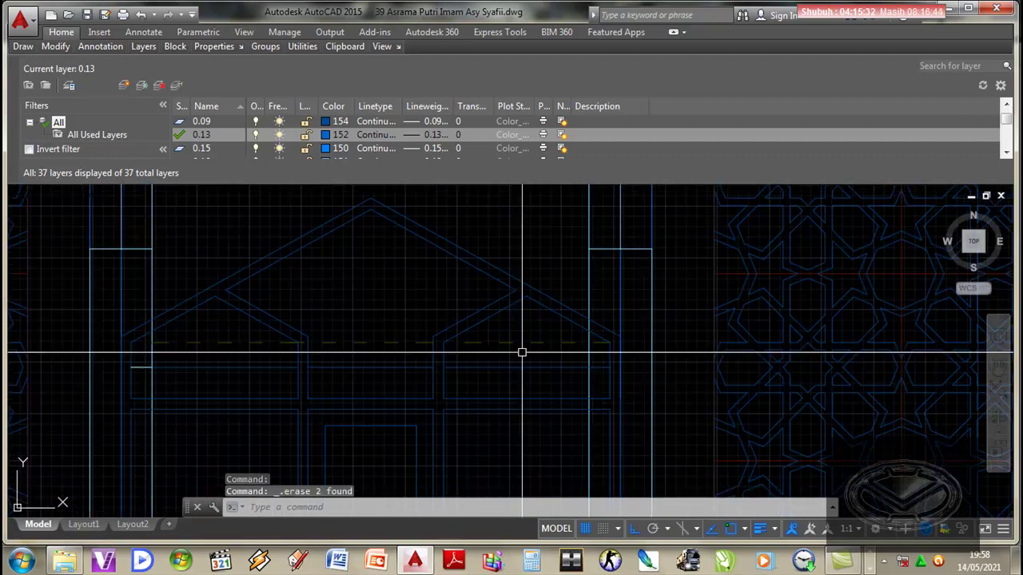
scroll(521, 352, "down", 2)
scroll(518, 360, "up", 1)
scroll(509, 313, "down", 1)
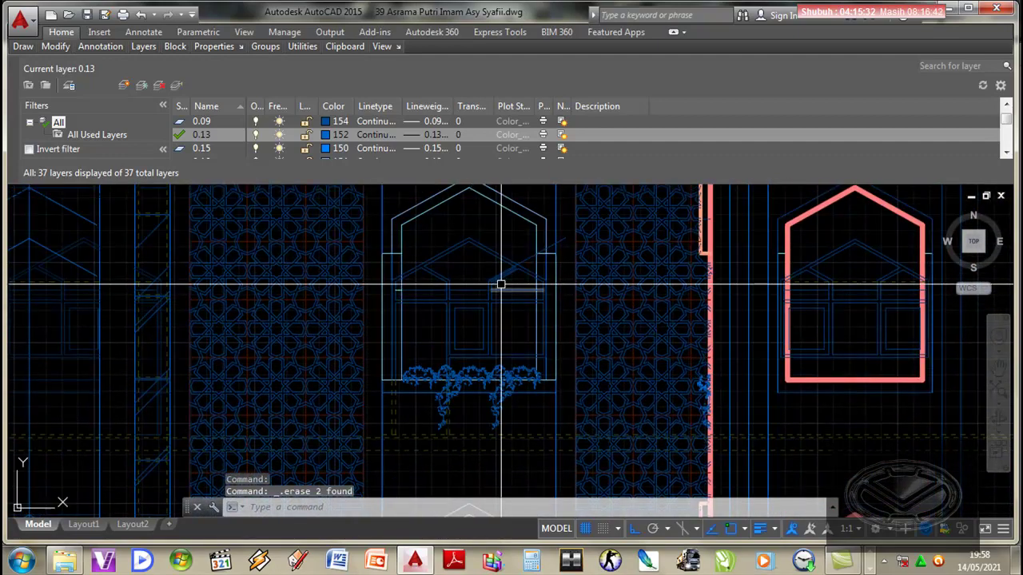
scroll(500, 284, "up", 3)
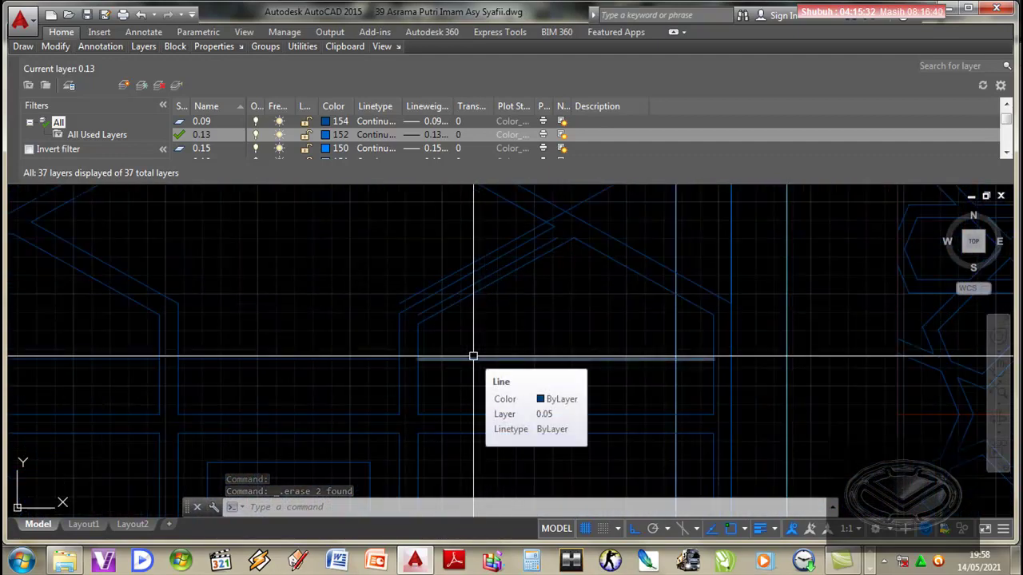
Step: Fillet the next window's diagonal and vertical gable lines into sharp corners
type("f")
key("Return")
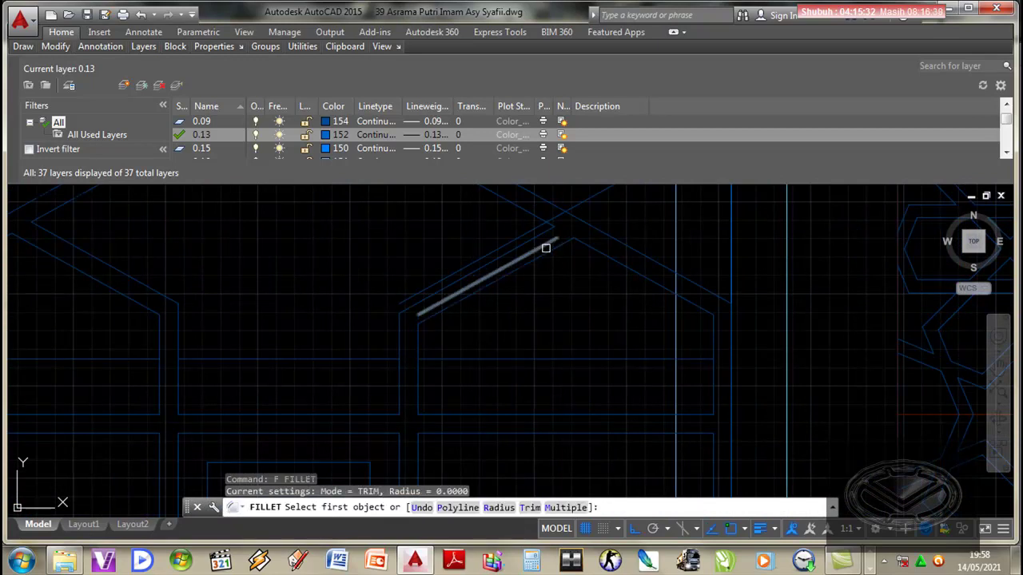
left_click(545, 248)
left_click(595, 299)
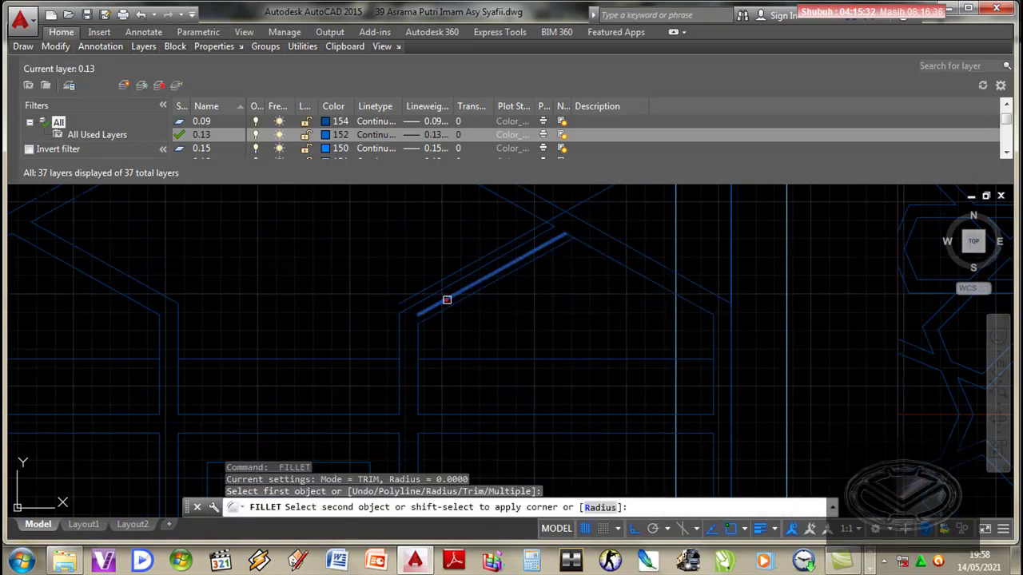
left_click(421, 341)
key("Return")
left_click(401, 336)
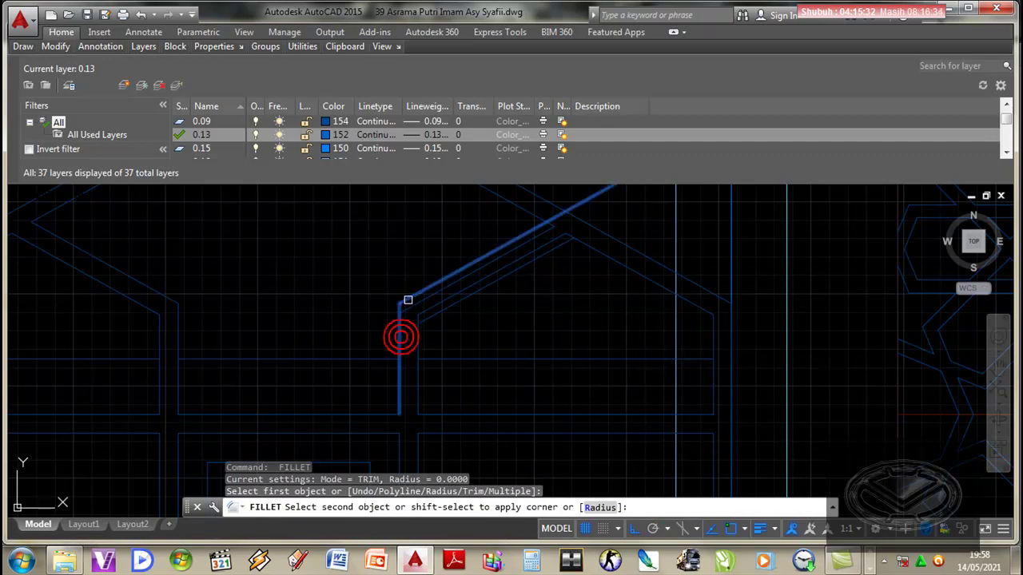
left_click(407, 297)
key("Return")
left_click(424, 291)
left_click(531, 218)
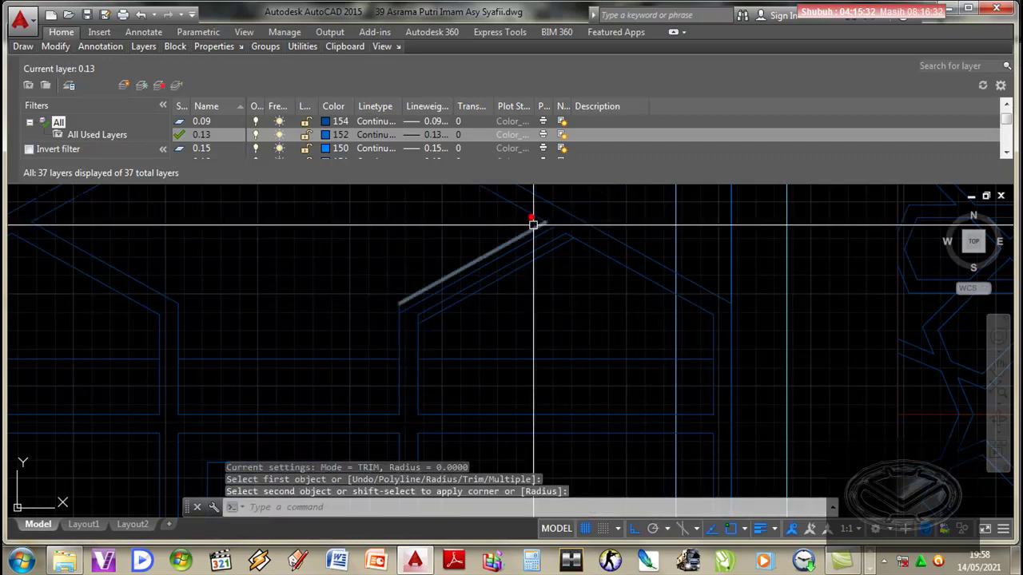
Step: Delete the two leftover roof lines on that window gable
scroll(516, 297, "up", 2)
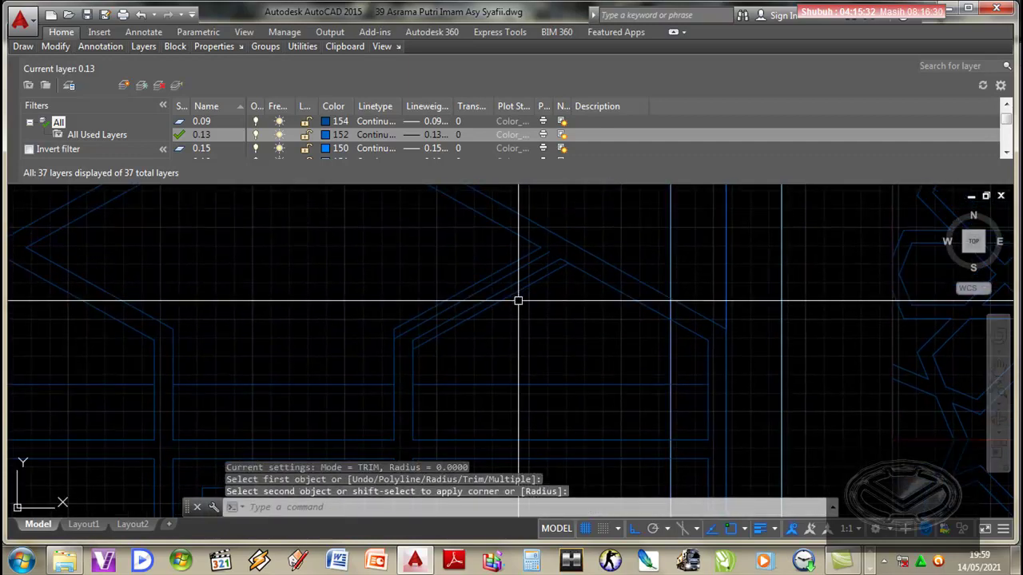
scroll(503, 308, "up", 2)
left_click(503, 311)
left_click(493, 284)
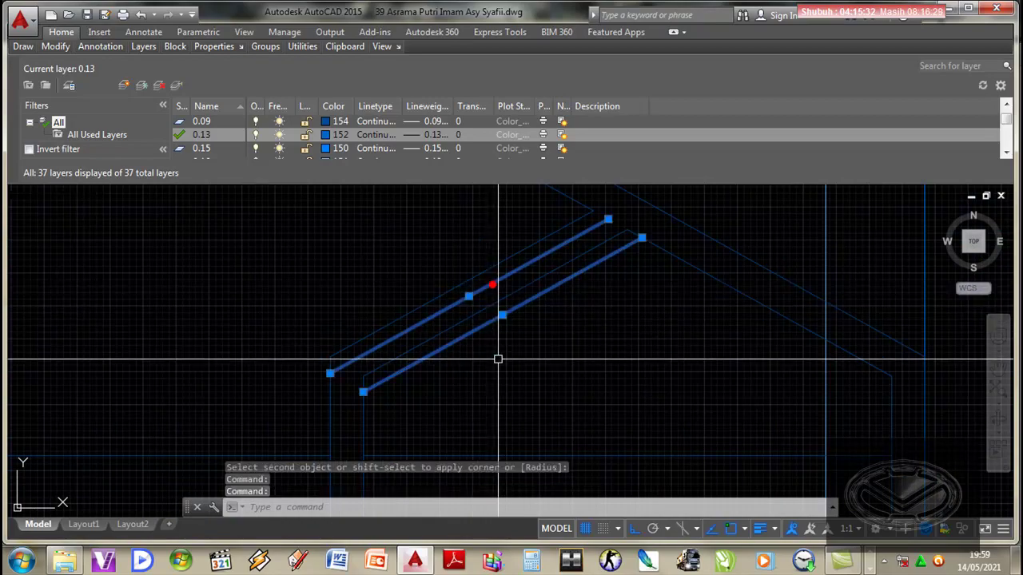
key("Delete")
scroll(526, 359, "down", 2)
Step: Fillet the gable's upper roof-line pairs into sharp corners
scroll(531, 353, "down", 3)
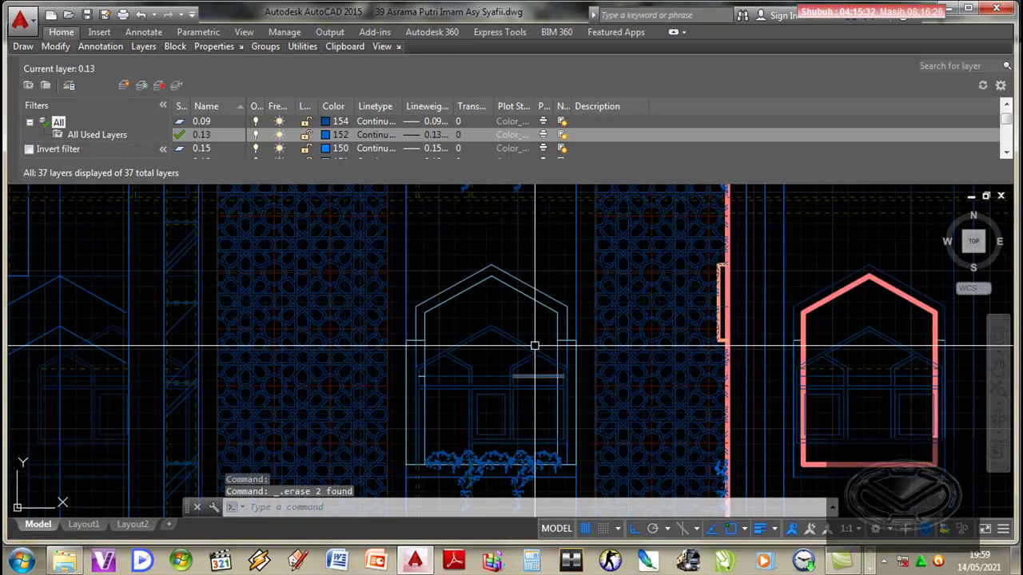
scroll(531, 320, "down", 3)
scroll(536, 320, "up", 2)
scroll(551, 344, "up", 3)
scroll(567, 351, "up", 3)
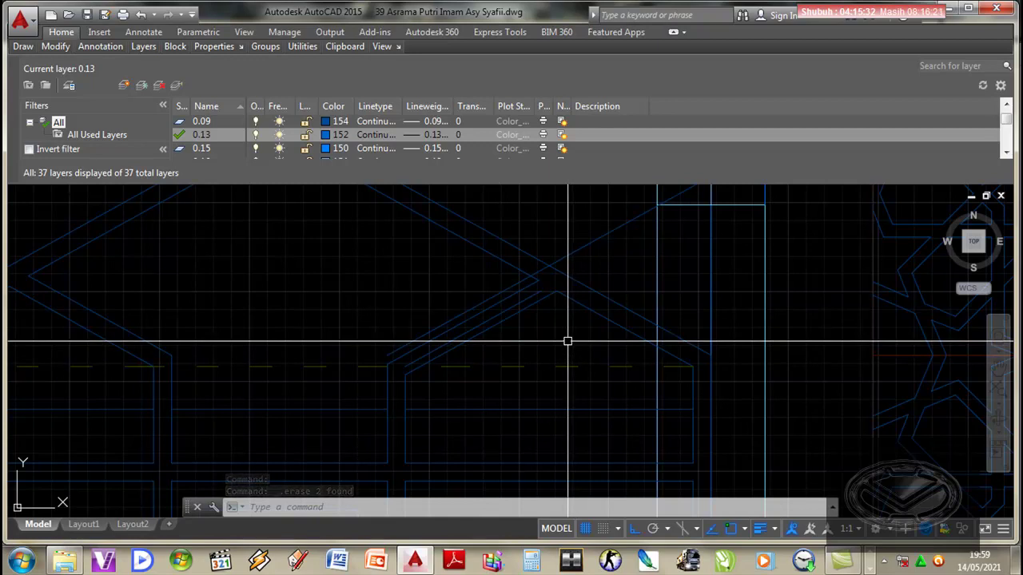
type("f")
key("Return")
left_click(521, 301)
left_click(571, 298)
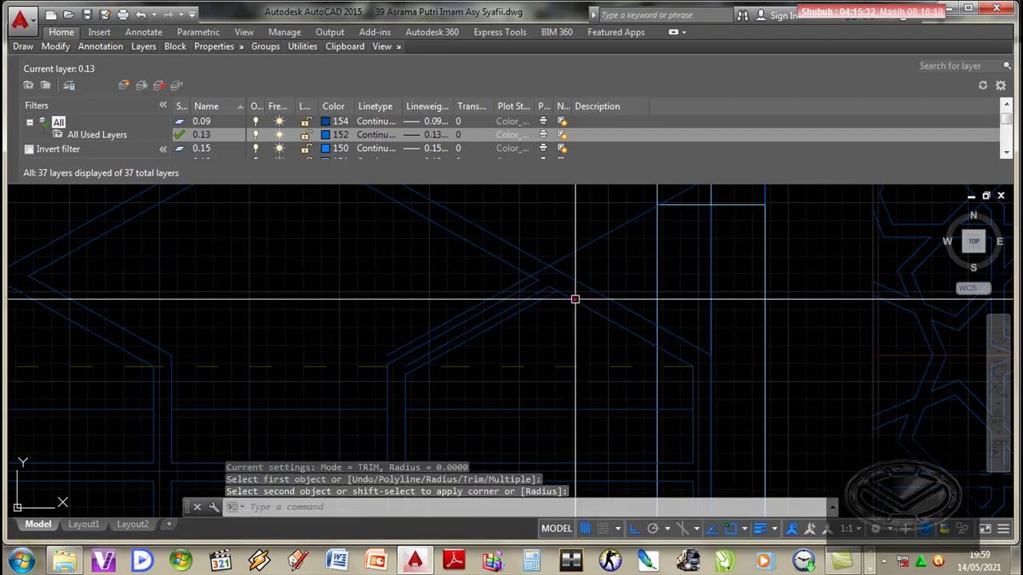
key("Return")
left_click(516, 282)
left_click(512, 267)
Step: Fillet the two lower roof-to-vertical corners of the gable
key("Return")
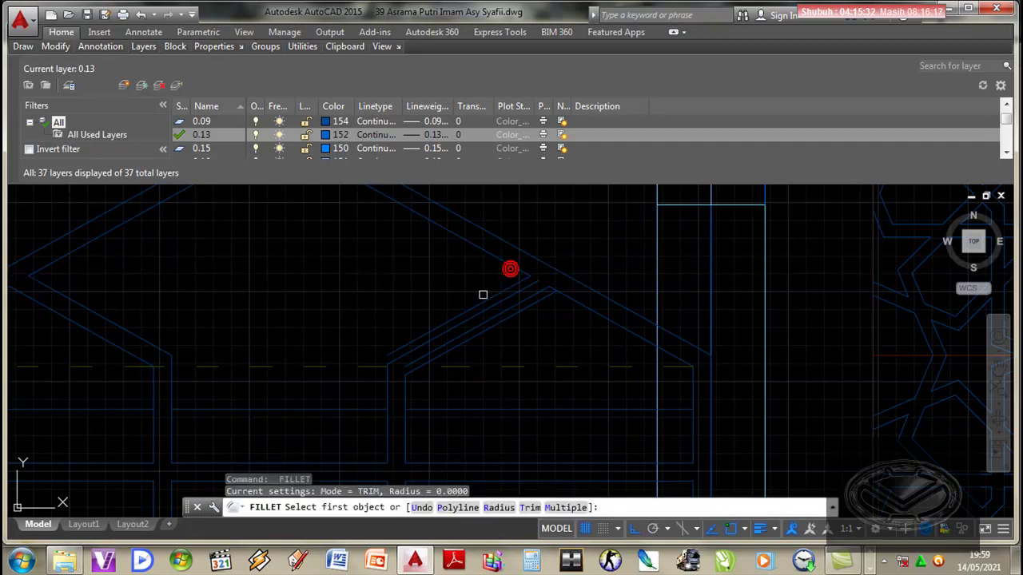
left_click(473, 303)
left_click(387, 400)
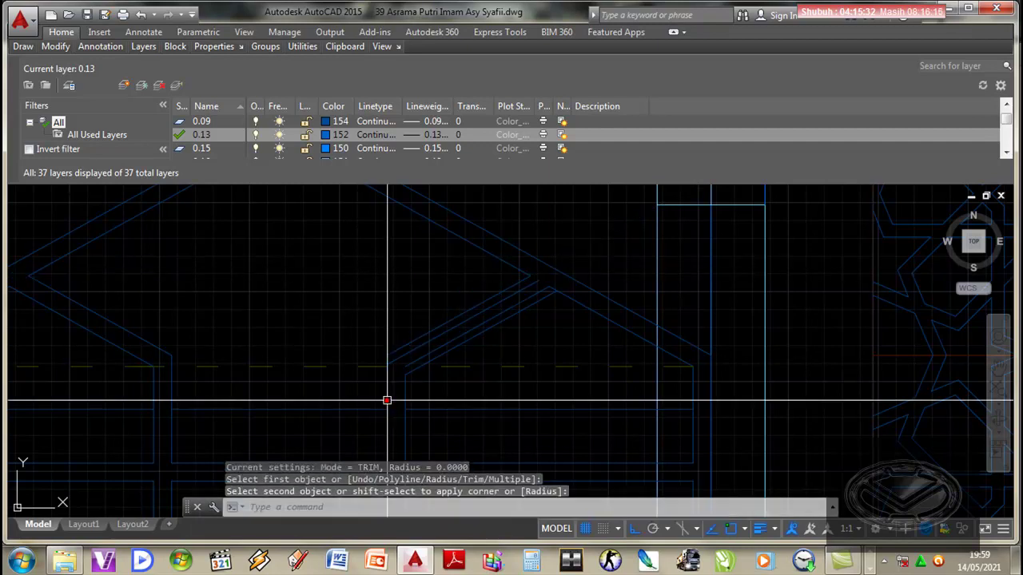
key("Return")
left_click(407, 397)
left_click(429, 348)
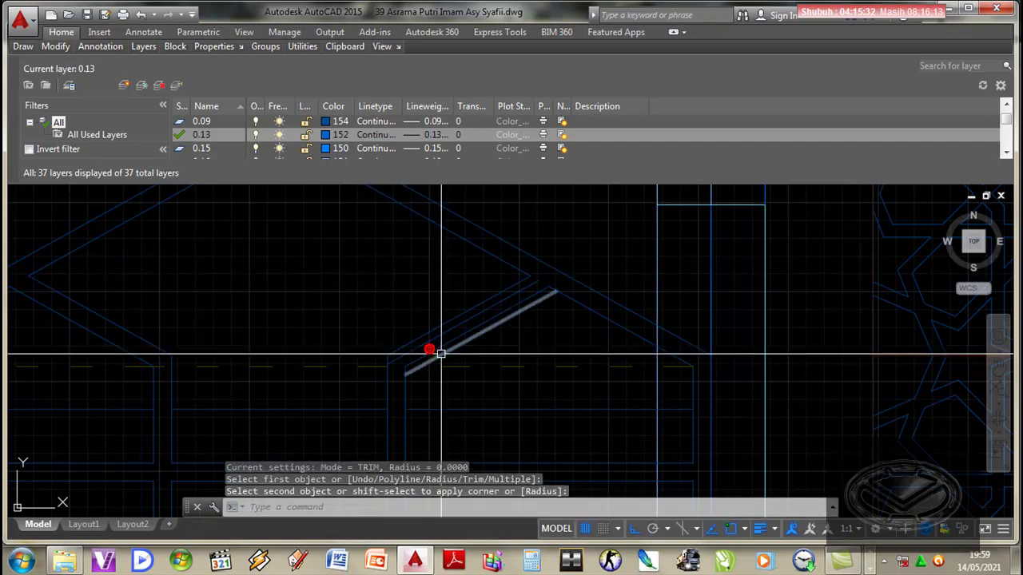
Step: Delete the two leftover parallel diagonal lines
left_click(445, 334)
left_click(445, 351)
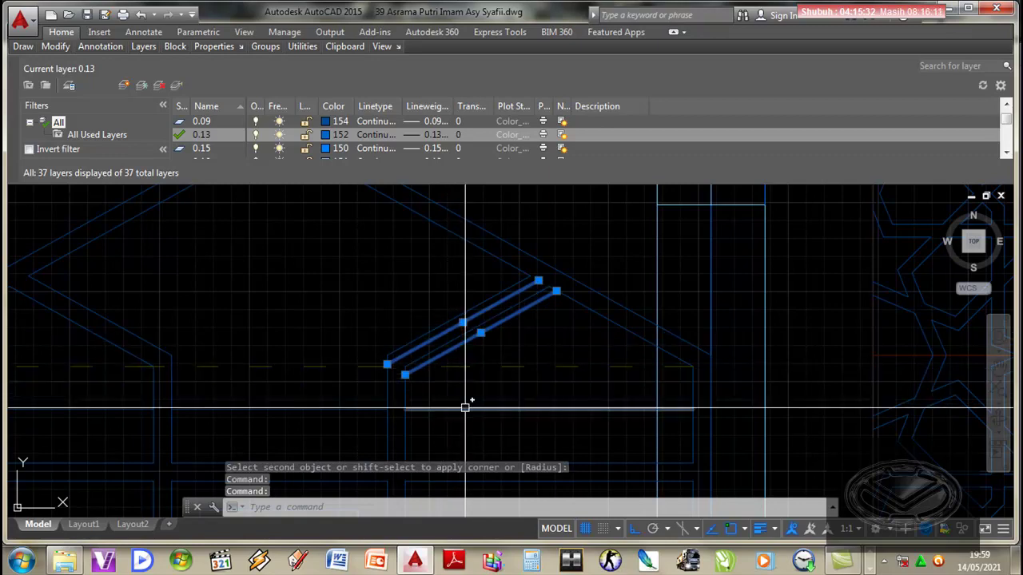
key("Delete")
scroll(520, 392, "down", 3)
scroll(486, 392, "up", 1)
scroll(472, 384, "up", 2)
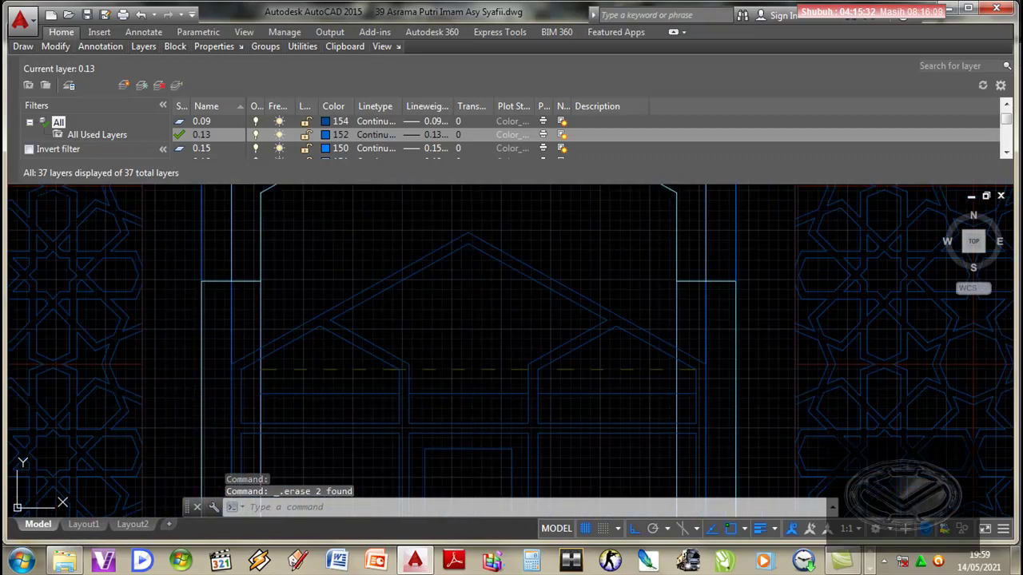
Step: Save the drawing and locate the dashed line beneath the window gable
key("ctrl+s")
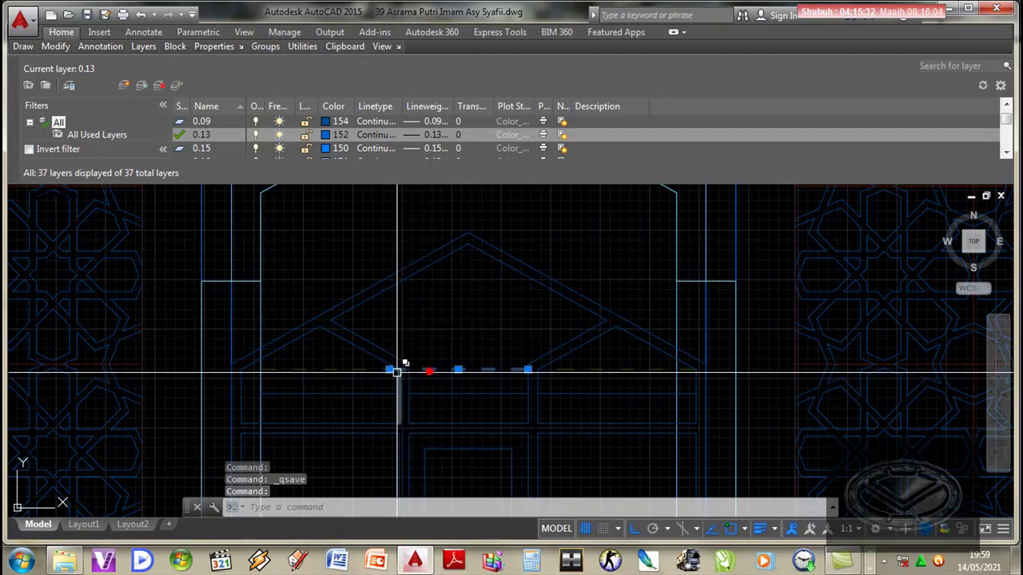
scroll(389, 369, "up", 4)
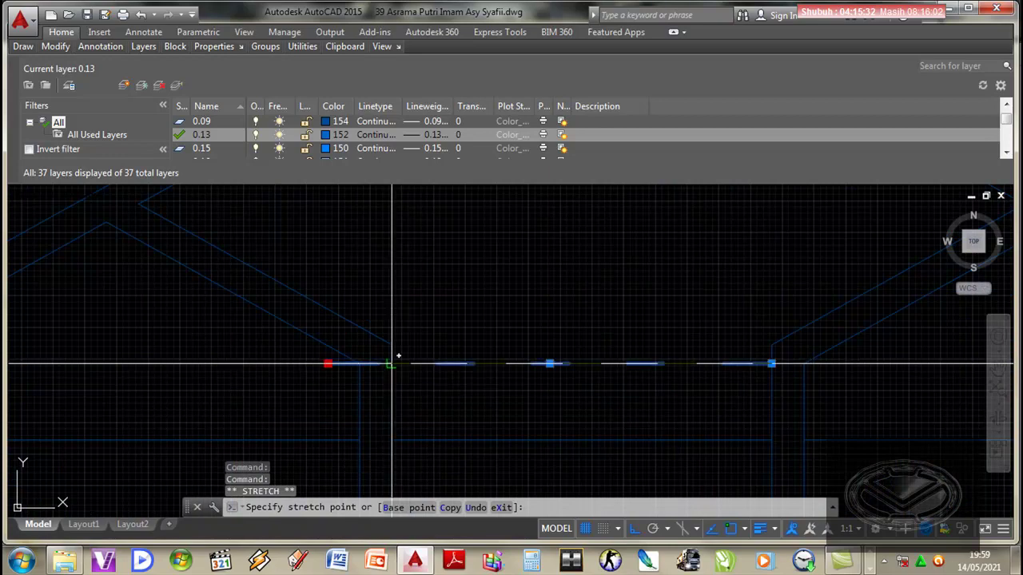
scroll(391, 364, "down", 3)
key("Escape")
scroll(598, 384, "up", 3)
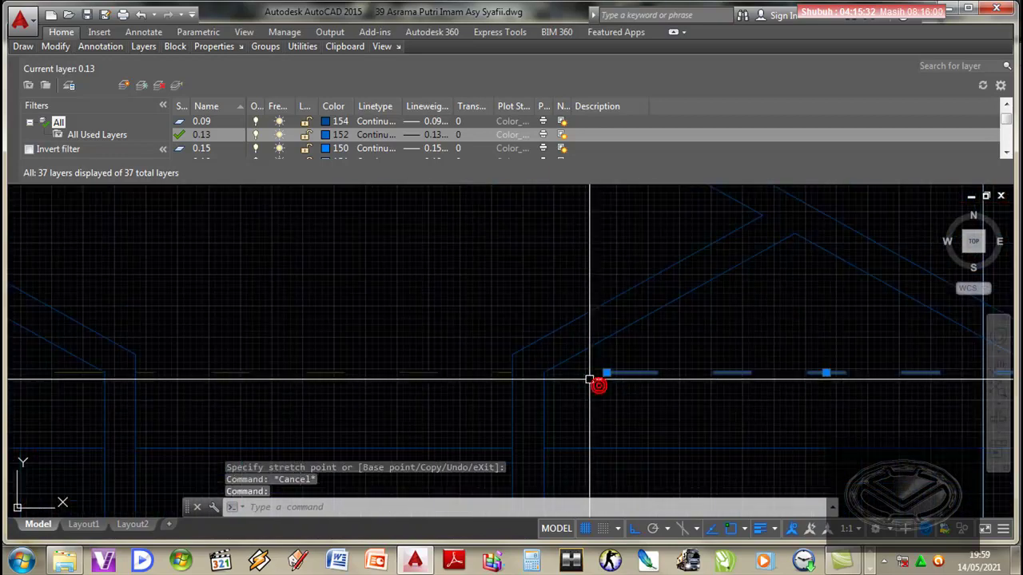
left_click(607, 372)
key("Escape")
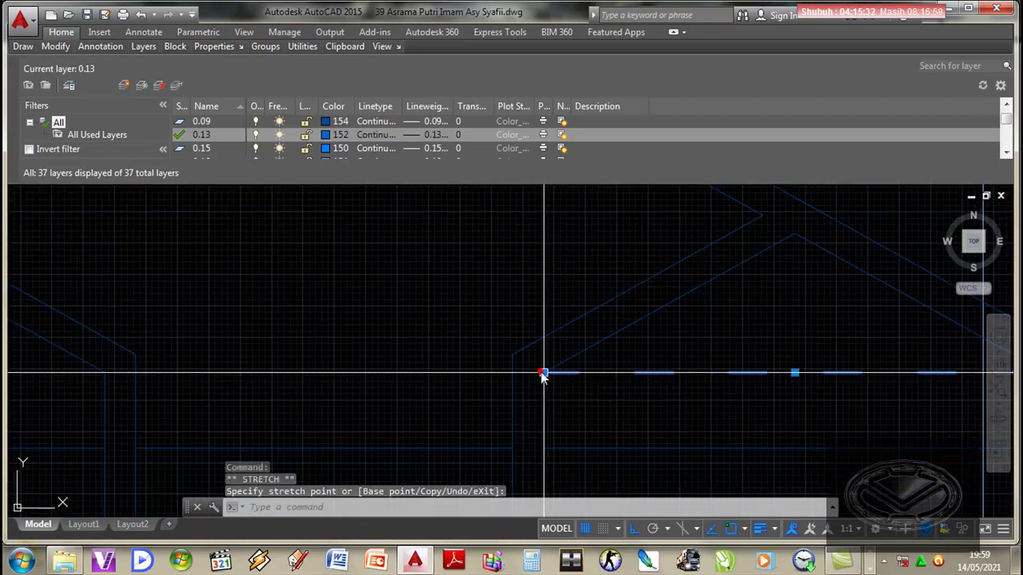
scroll(541, 372, "down", 3)
scroll(497, 322, "up", 2)
mouse_move(513, 335)
middle_mouse_down()
mouse_move(497, 402)
mouse_move(509, 224)
middle_mouse_up()
scroll(522, 388, "up", 3)
scroll(522, 359, "down", 1)
scroll(497, 312, "down", 1)
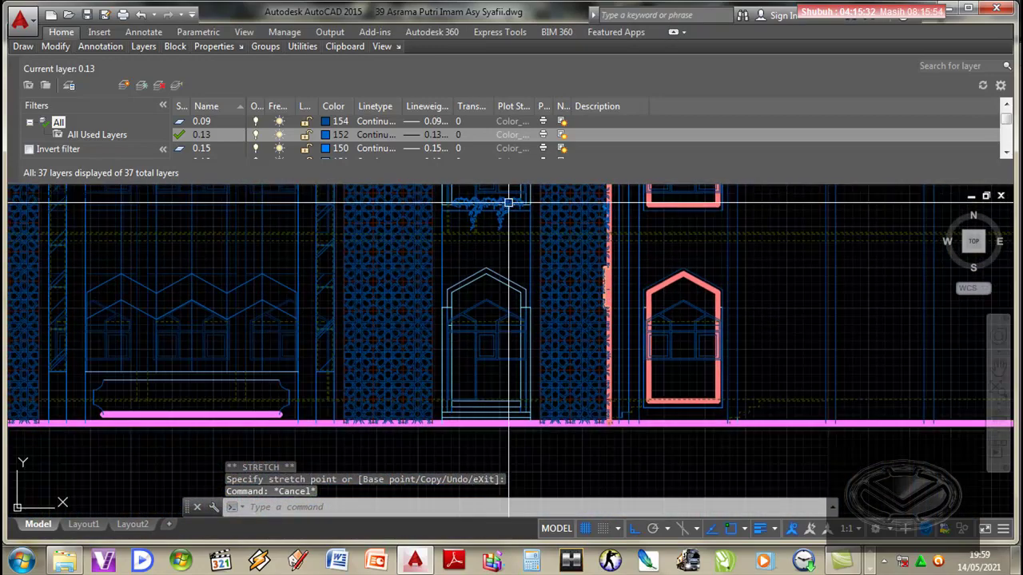
scroll(497, 313, "up", 3)
scroll(500, 358, "up", 2)
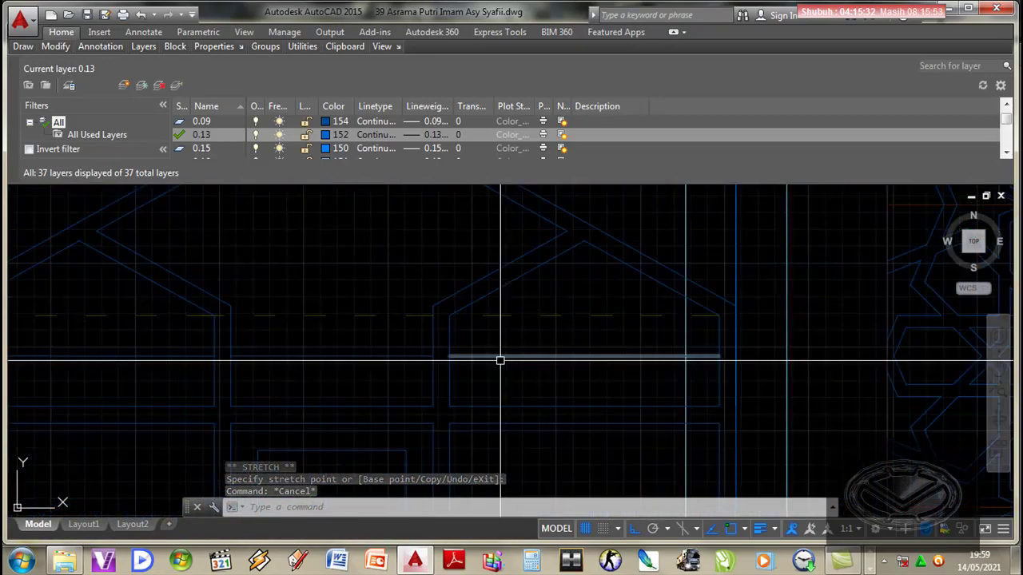
Step: Stretch the dashed line's end point further left using its grip
left_click(482, 316)
left_click(483, 315)
scroll(483, 316, "up", 2)
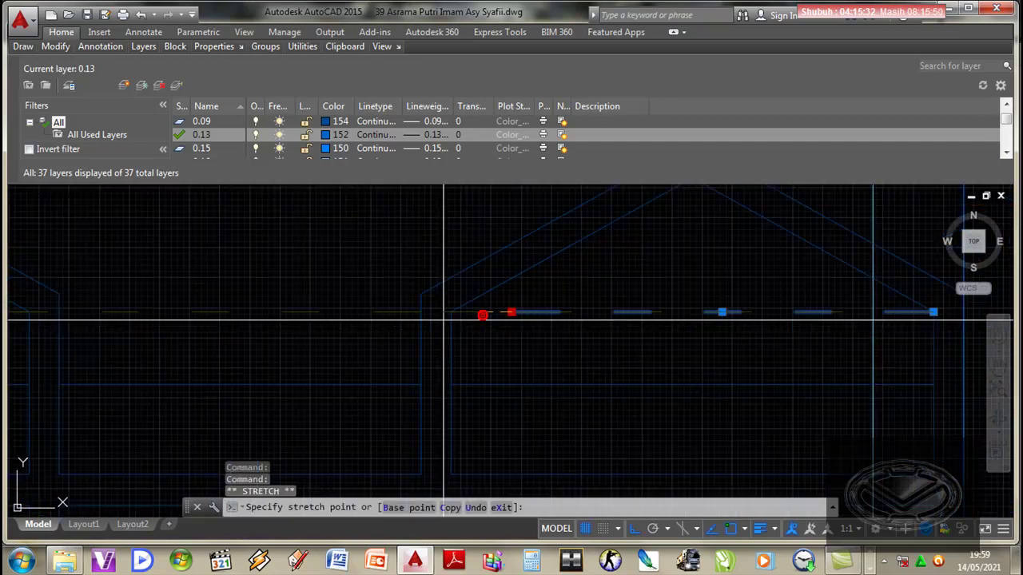
scroll(463, 303, "up", 1)
scroll(452, 304, "down", 4)
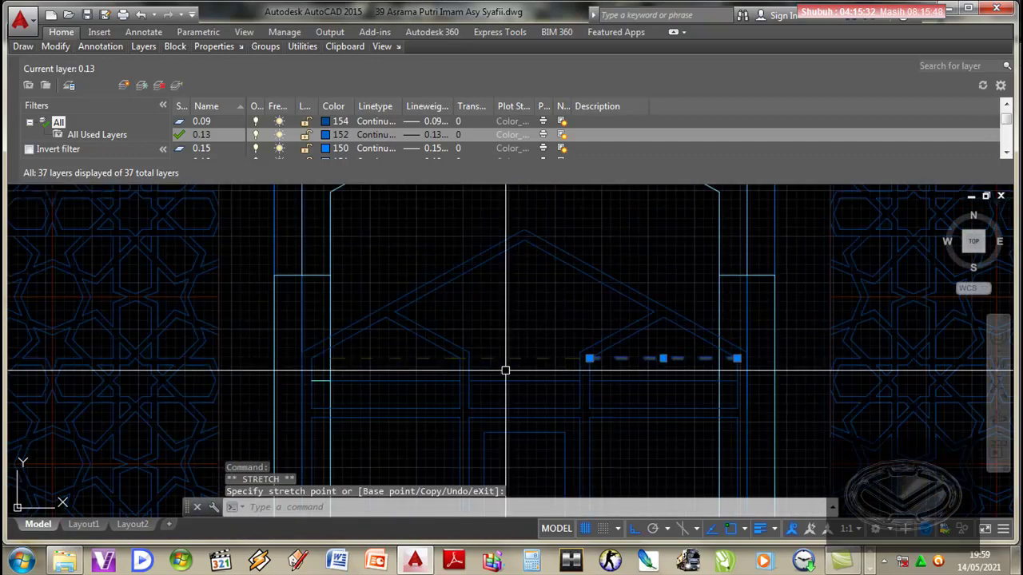
left_click(462, 357)
scroll(447, 356, "up", 4)
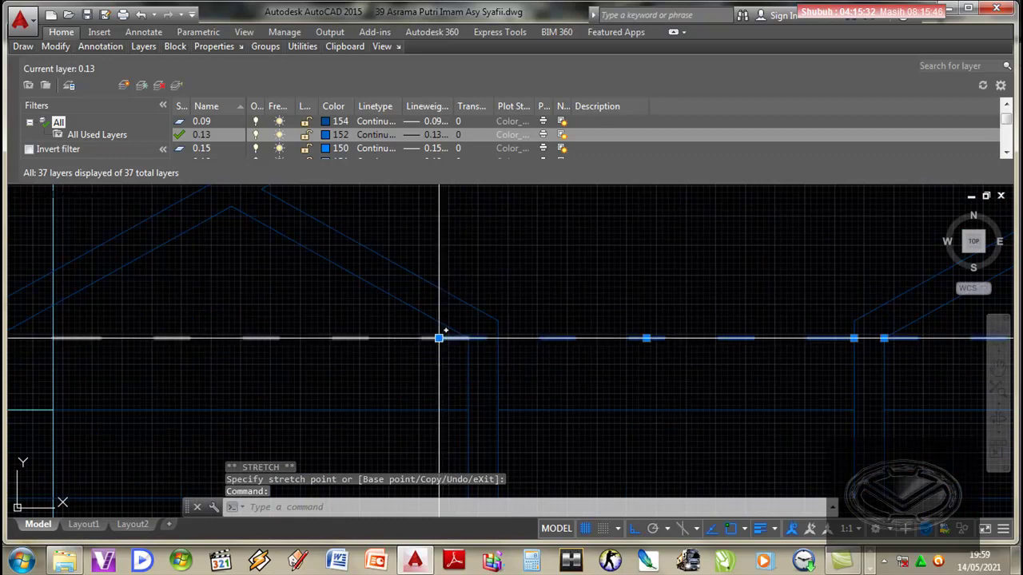
left_click(438, 338)
key("Escape")
scroll(504, 344, "down", 3)
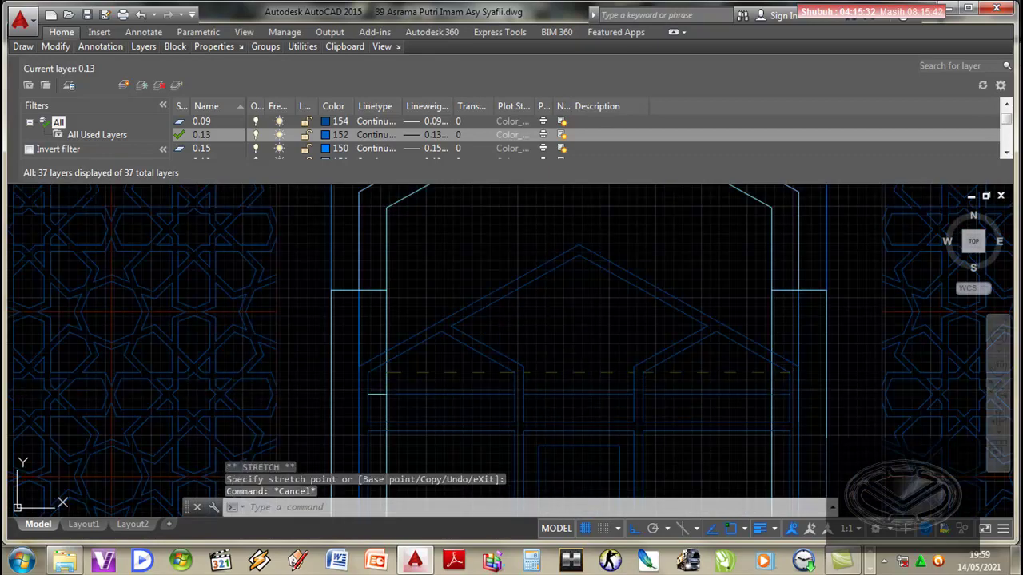
scroll(392, 373, "up", 3)
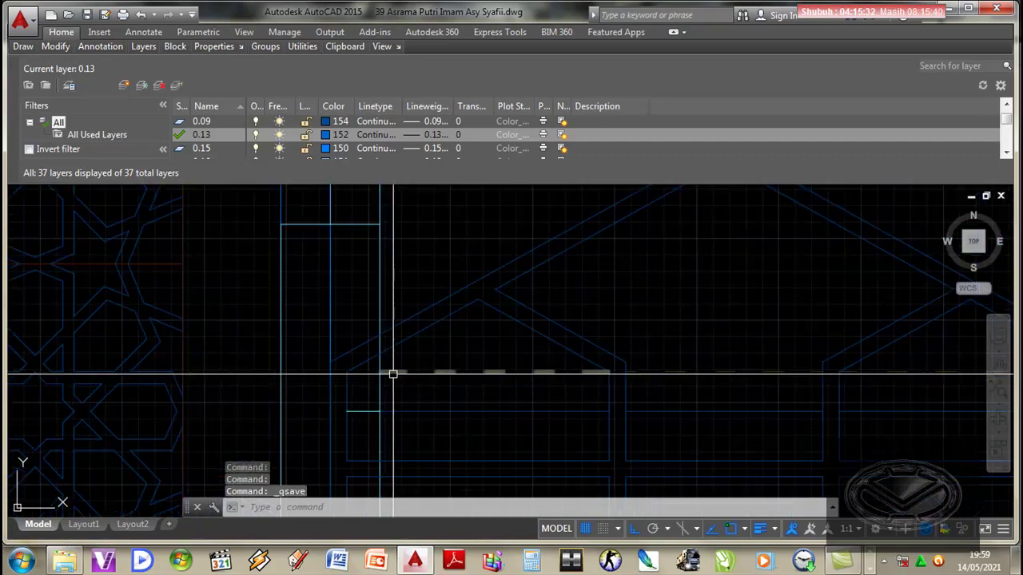
Step: Save the drawing again and clear the dashed line selection
left_click(393, 373)
key("ctrl+s")
key("Escape")
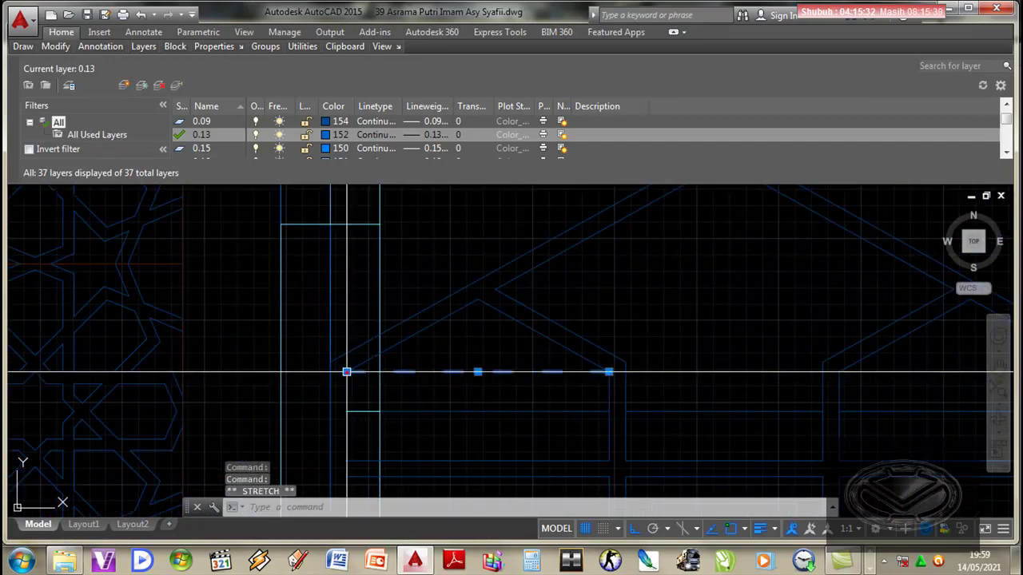
scroll(345, 370, "down", 3)
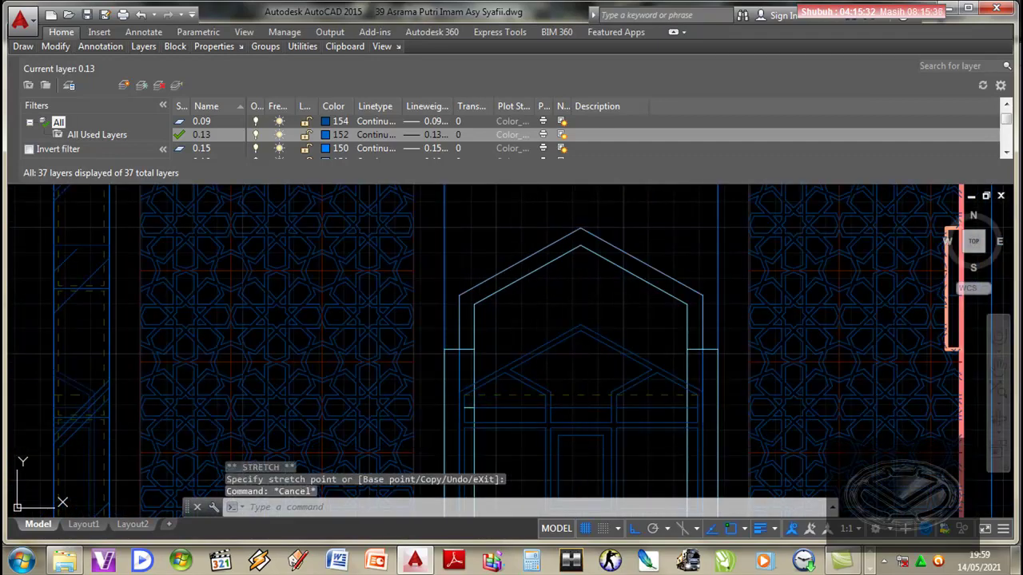
scroll(584, 427, "down", 3)
Step: Delete the stray vertical line beside the central entrance's zigzag roof lines
middle_click_drag(584, 426, 560, 407)
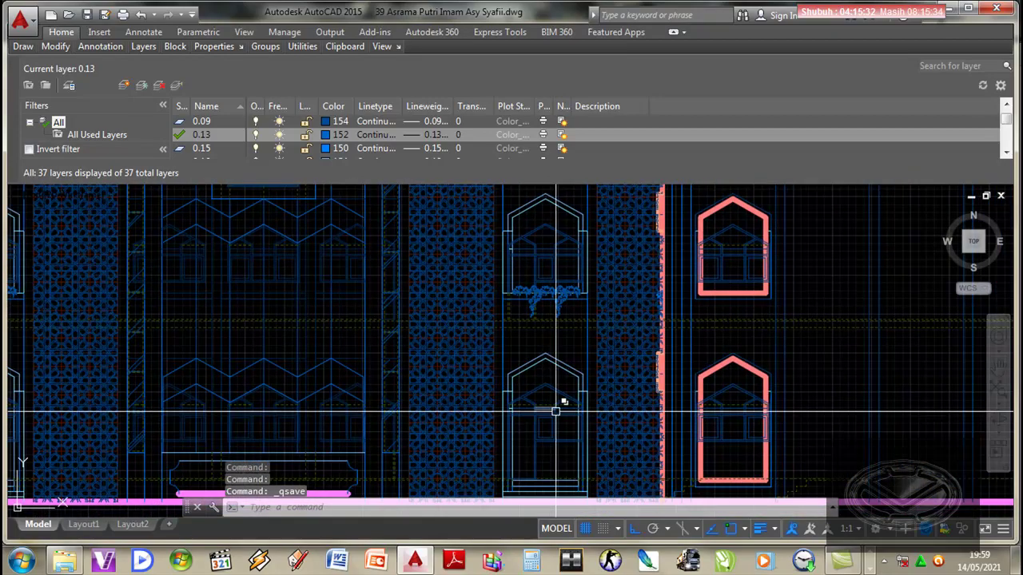
scroll(459, 302, "up", 3)
scroll(439, 258, "up", 3)
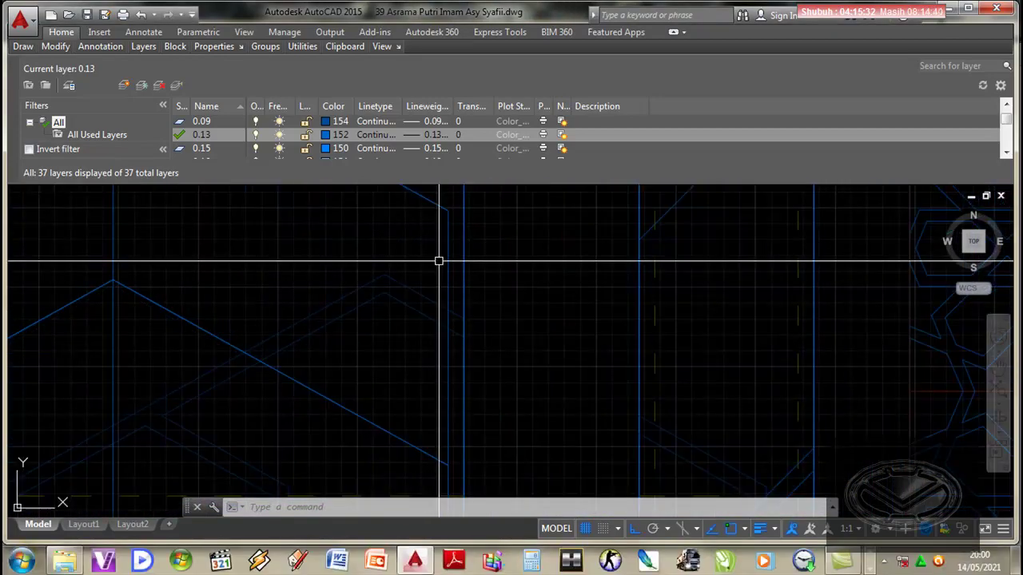
left_click(448, 257)
scroll(448, 258, "down", 3)
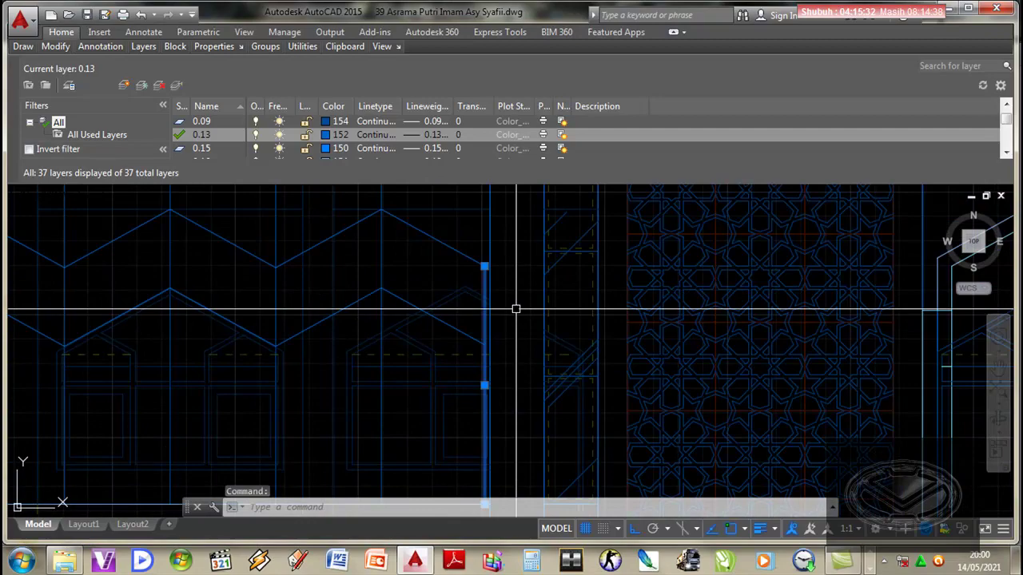
key("Delete")
scroll(516, 309, "down", 3)
scroll(424, 319, "up", 4)
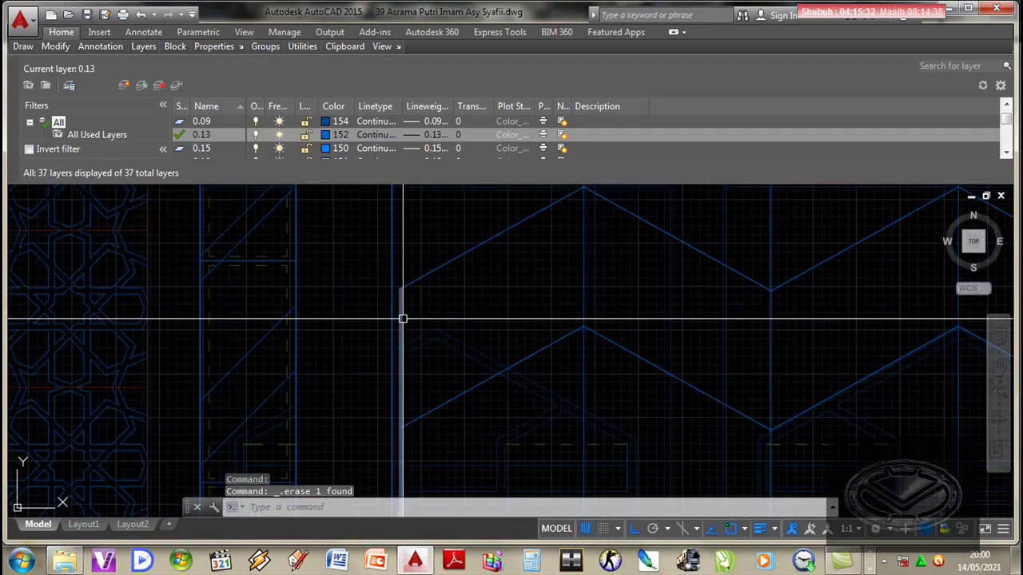
scroll(400, 318, "down", 3)
scroll(489, 334, "down", 4)
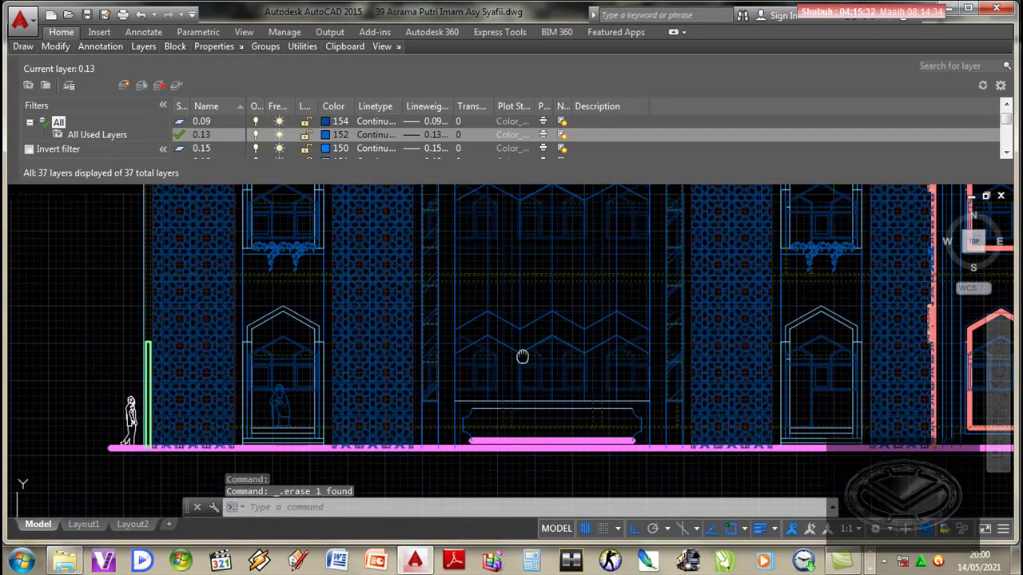
scroll(550, 328, "up", 1)
scroll(550, 329, "up", 1)
scroll(545, 381, "up", 1)
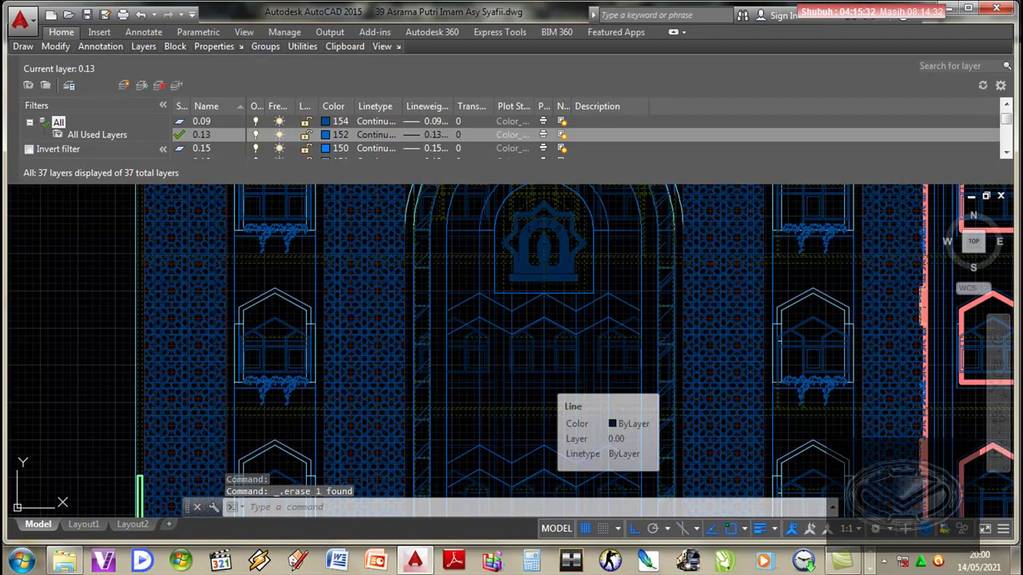